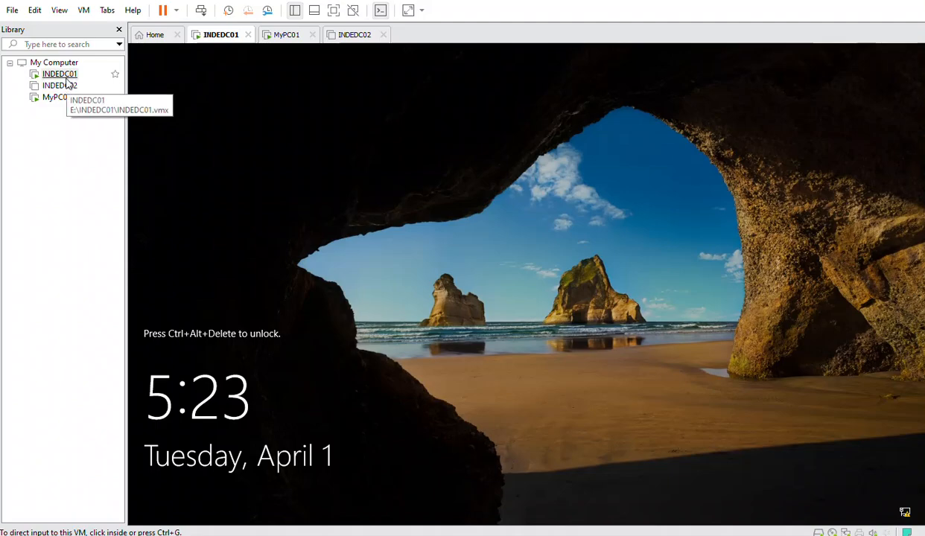
Send Ctrl+Alt+Del to INDEDC01 and sign in with the administrator password
right_click(59, 74)
click(145, 215)
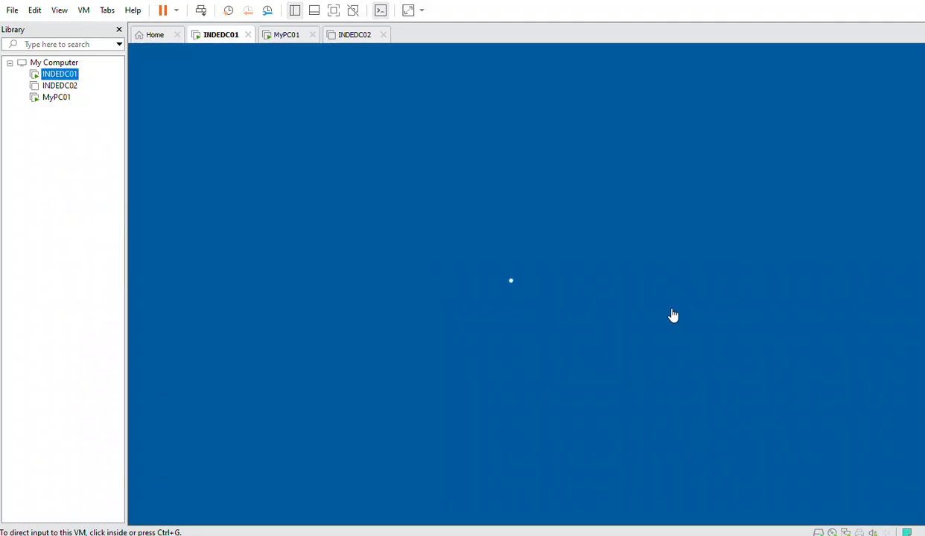
text(*******)
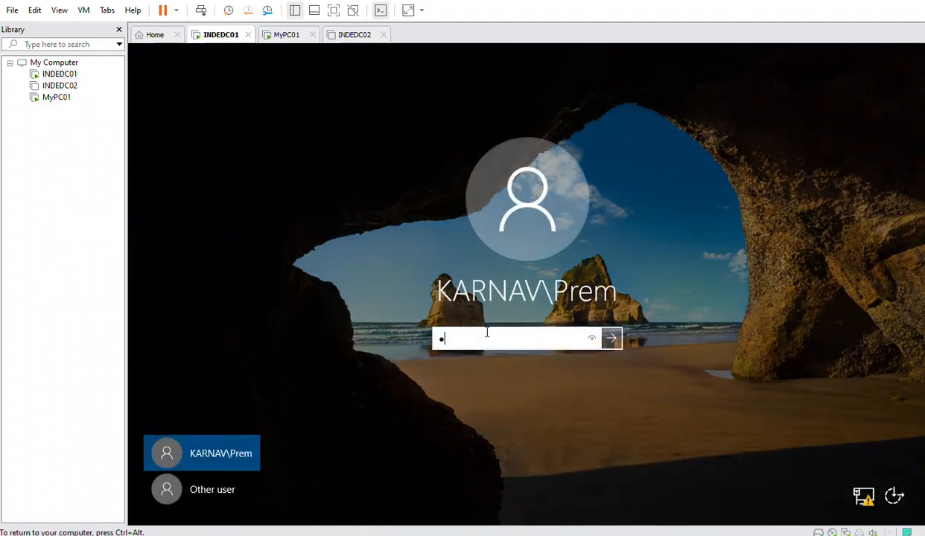
text(****)
key(Return)
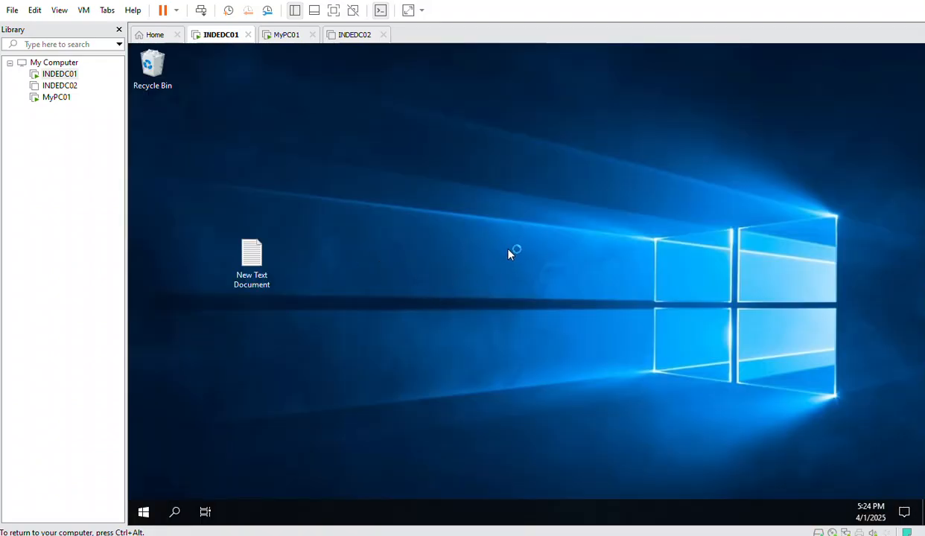
Browse to C:\Temp in File Explorer and launch the LAPS.x64 installer
right_click(445, 192)
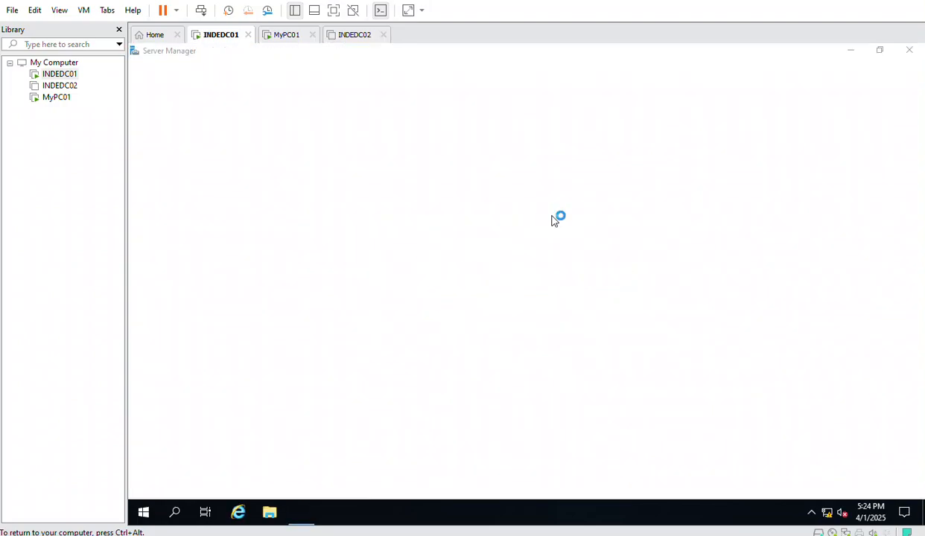
click(268, 512)
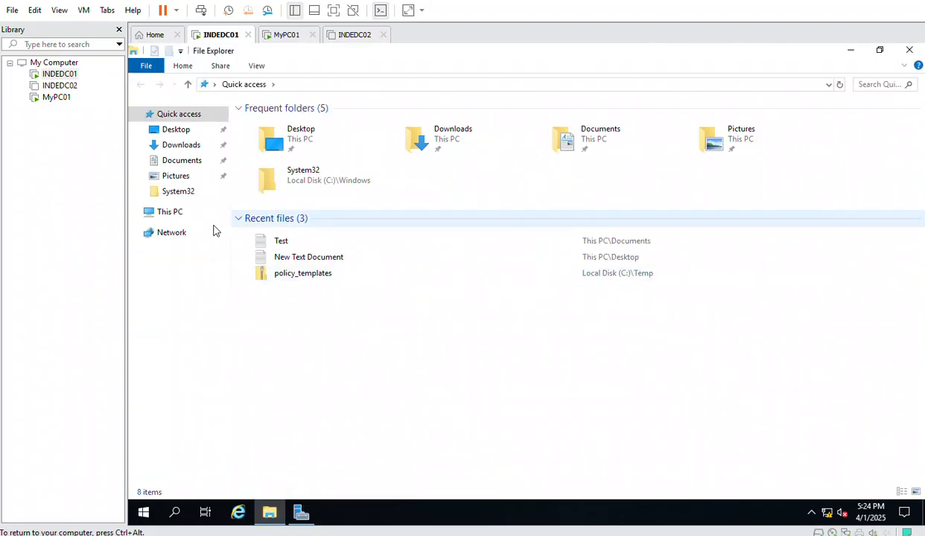
click(158, 211)
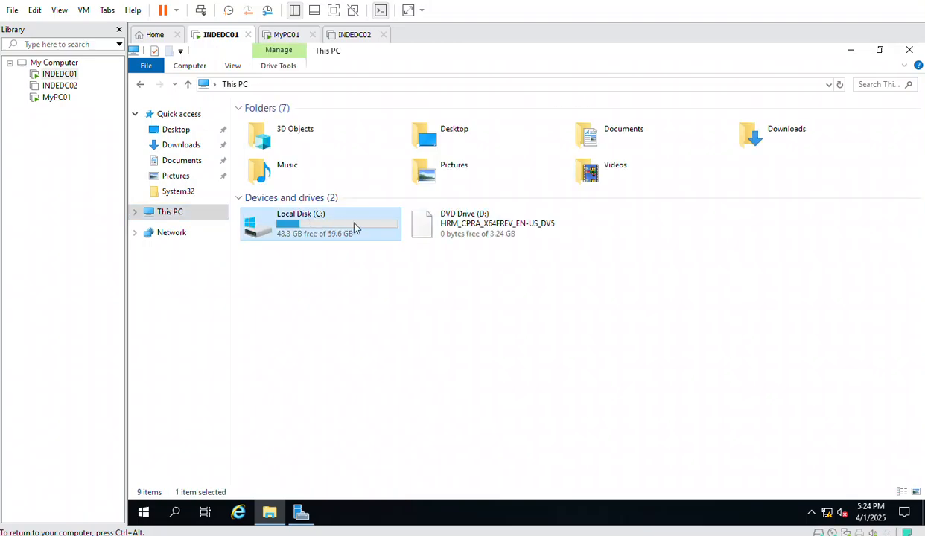
double_click(350, 225)
double_click(269, 161)
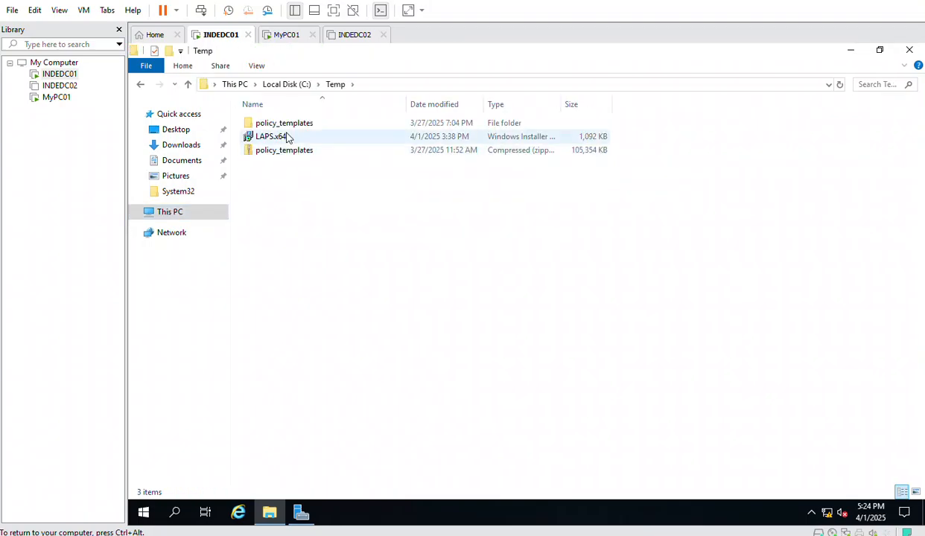
double_click(277, 138)
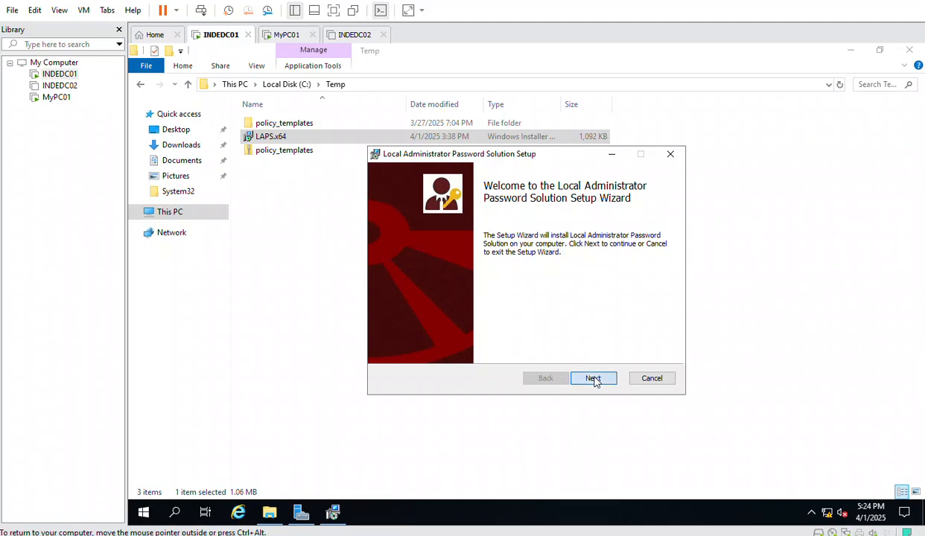
Install LAPS with the entire Management Tools feature, approve the UAC prompt, and finish setup
click(592, 379)
click(476, 347)
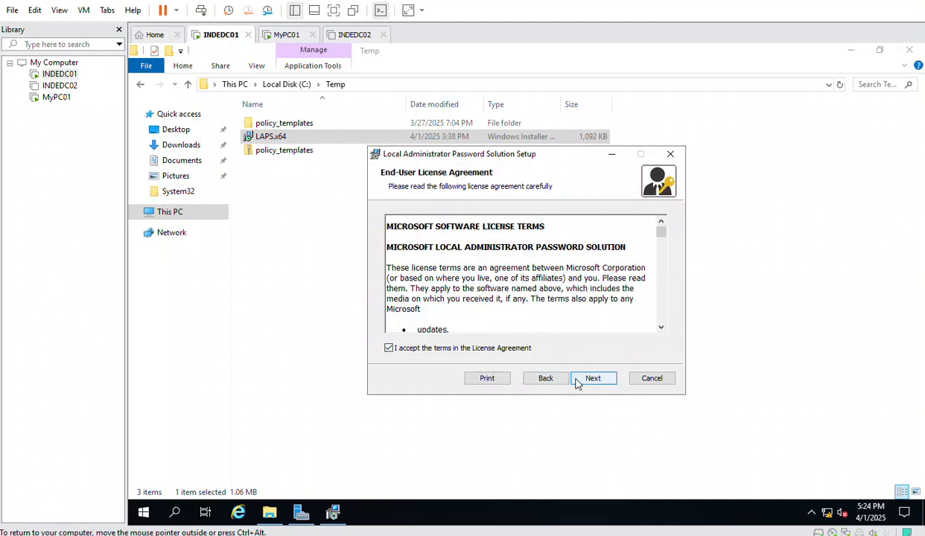
click(580, 380)
click(425, 252)
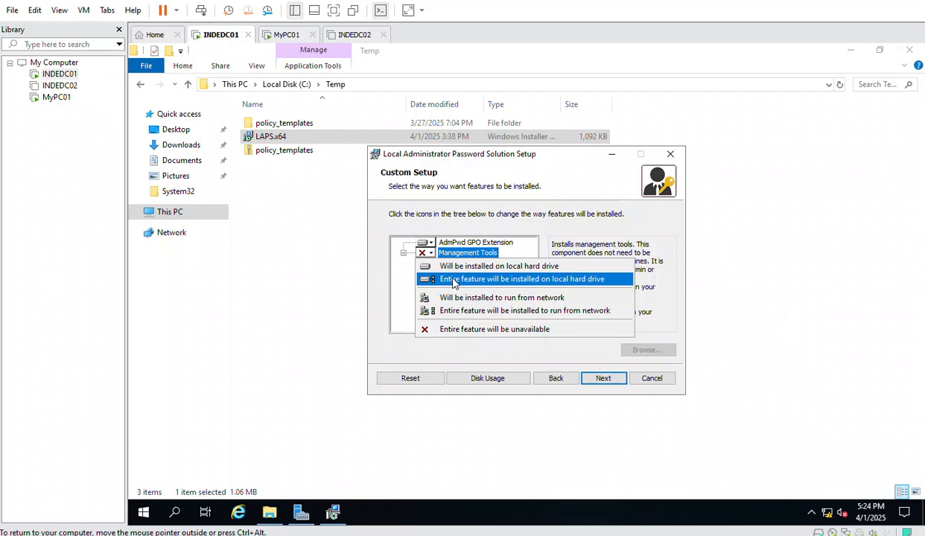
click(454, 281)
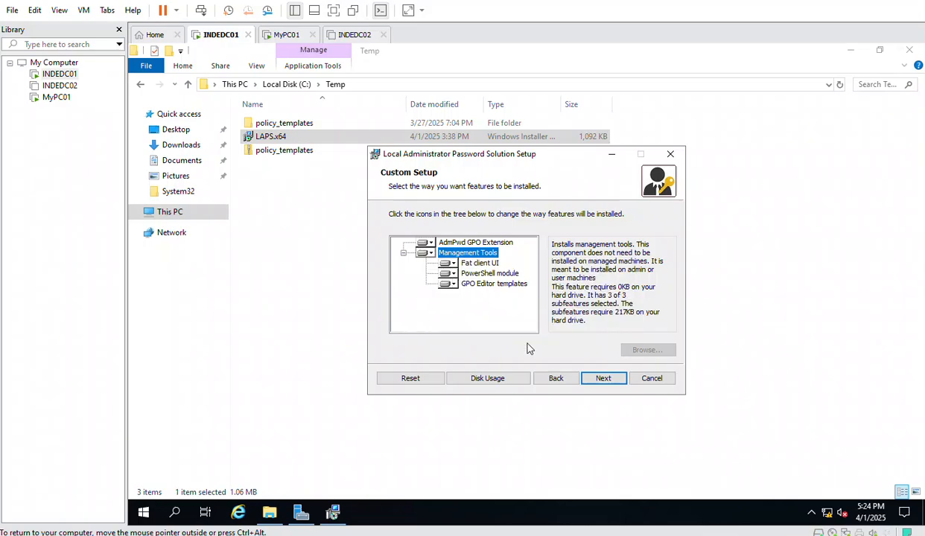
click(596, 380)
click(596, 380)
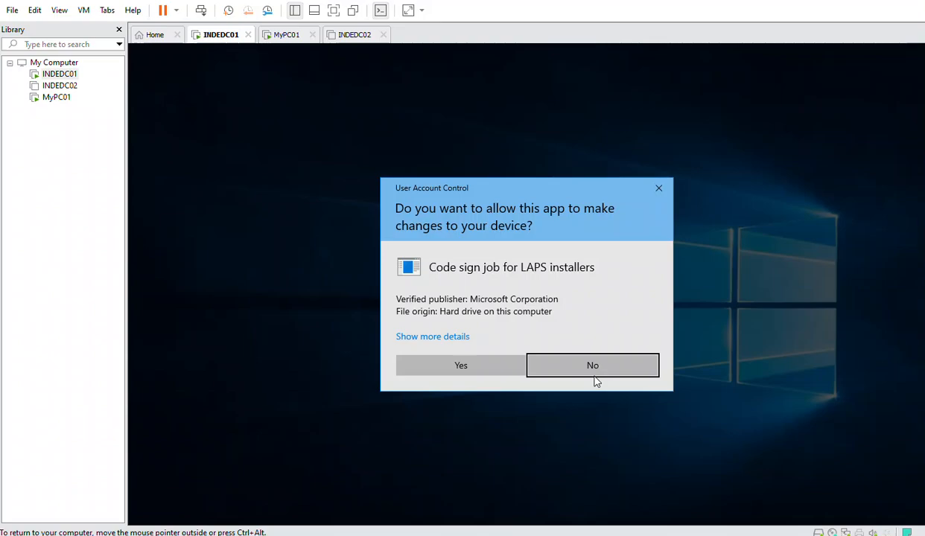
click(477, 362)
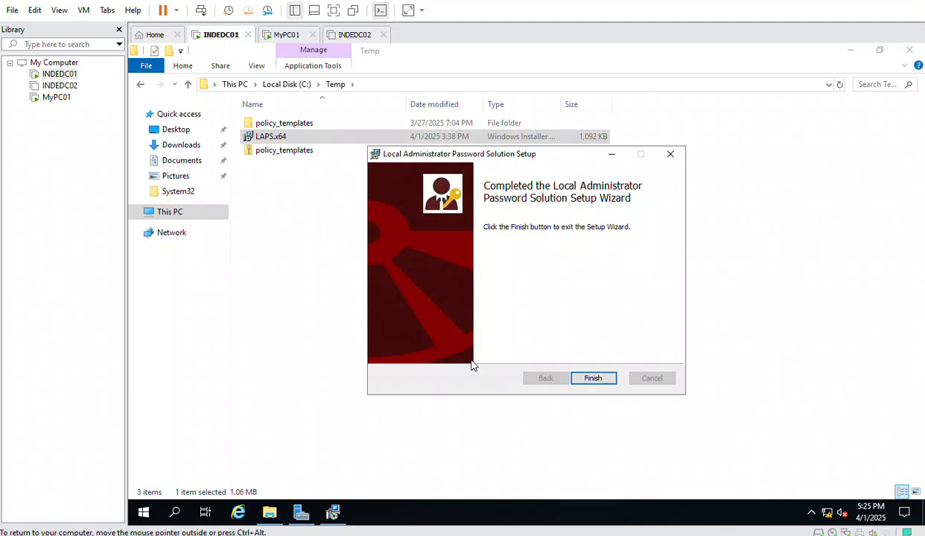
click(596, 380)
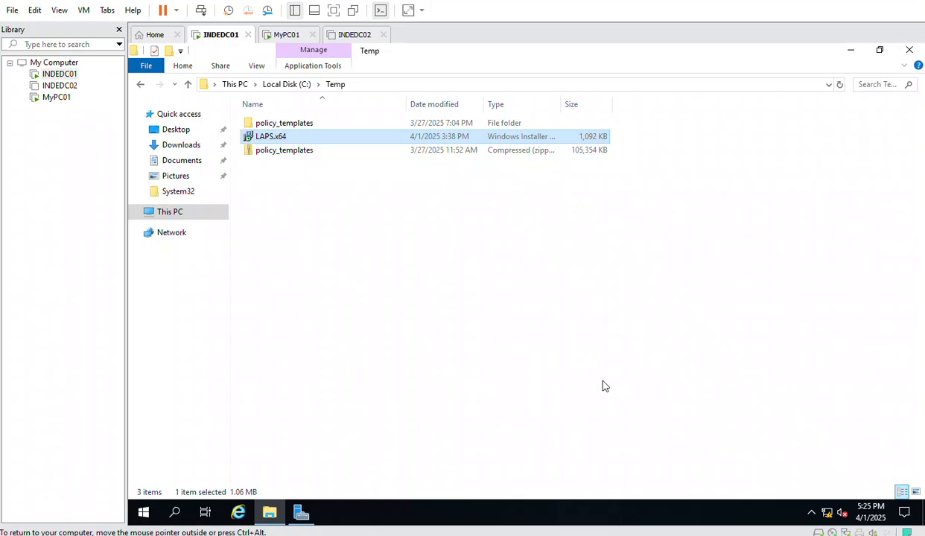
Launch Active Directory Users and Computers and open the admin user's properties in karnav.lan Users
click(301, 513)
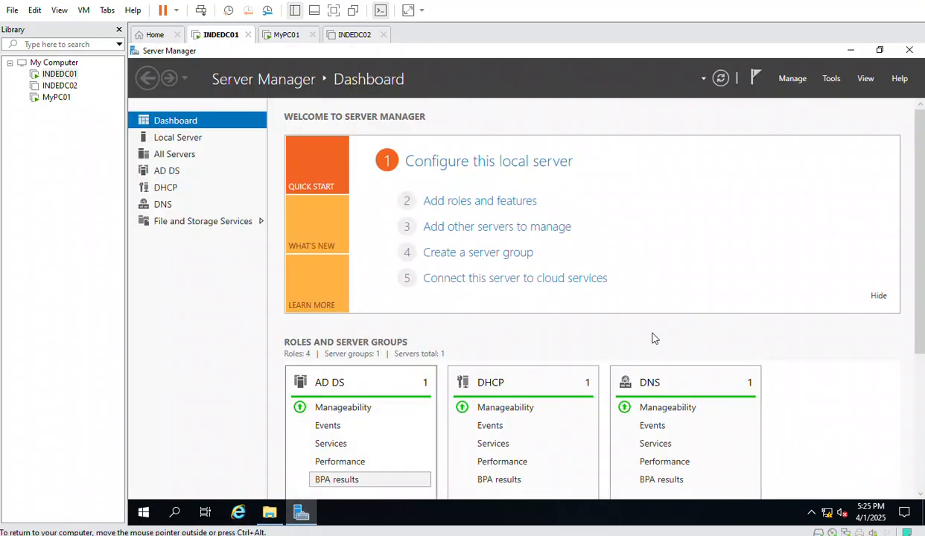
click(839, 80)
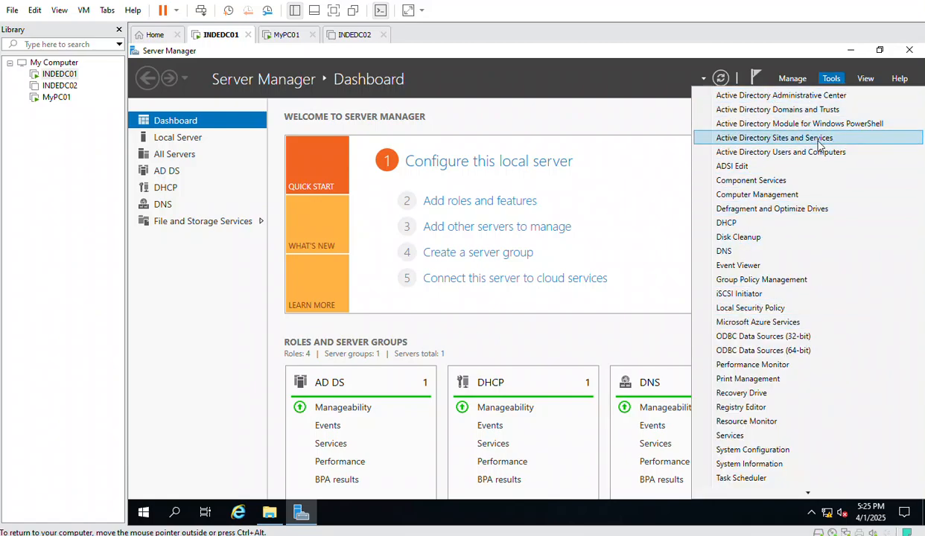
click(816, 142)
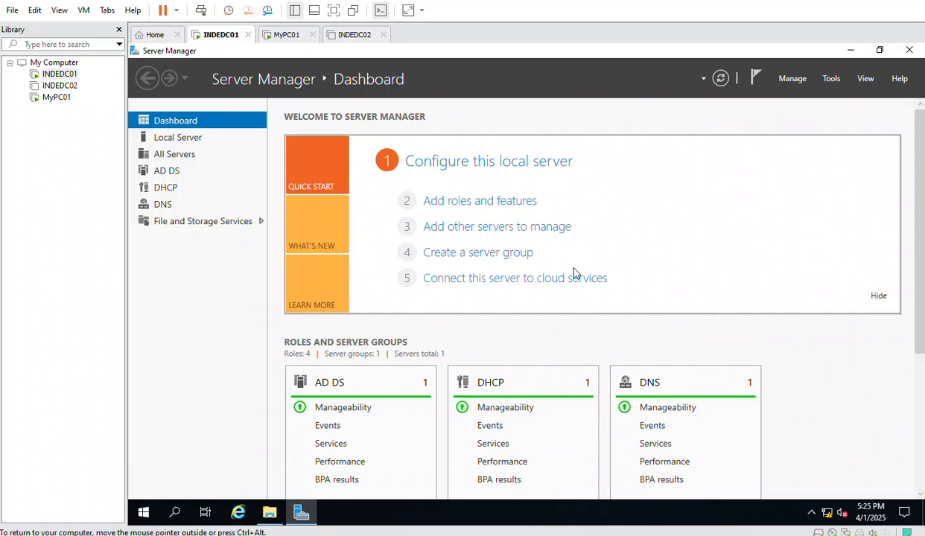
click(828, 81)
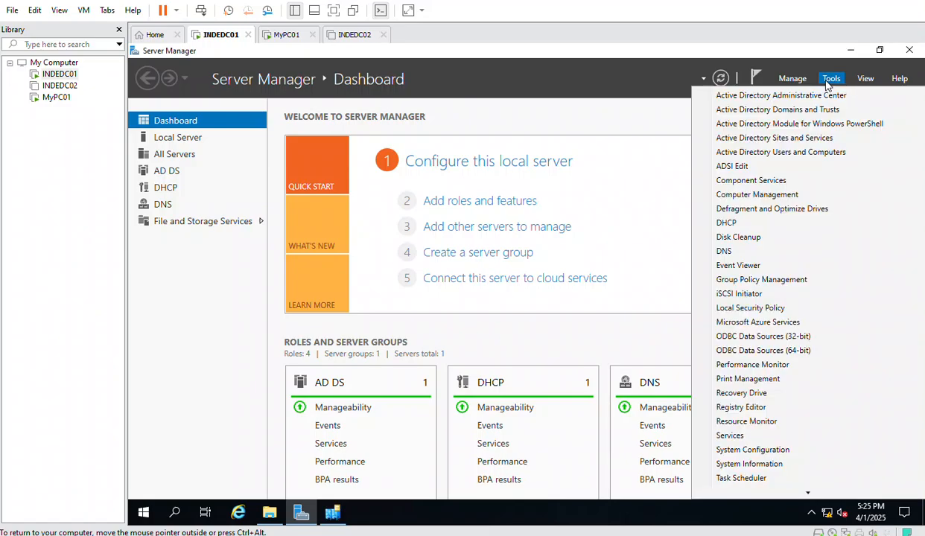
click(791, 153)
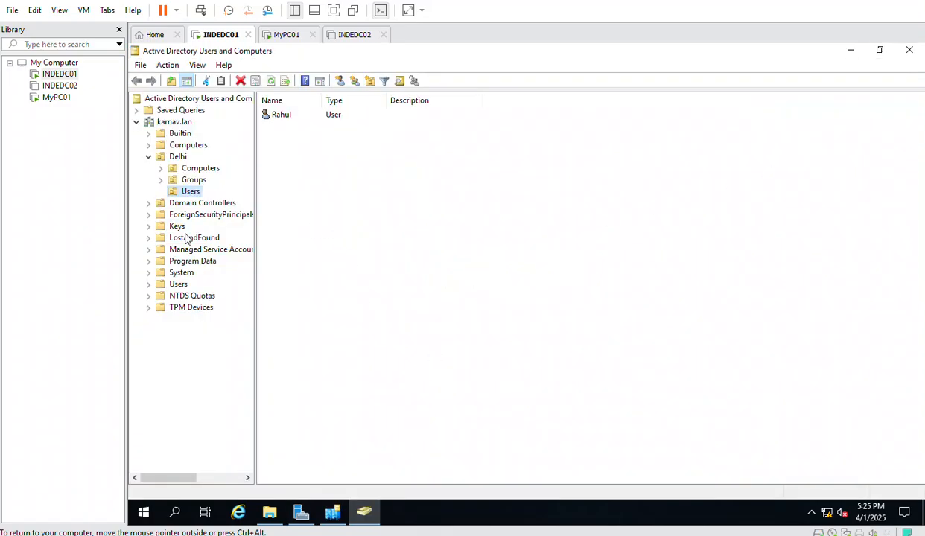
click(172, 123)
click(178, 284)
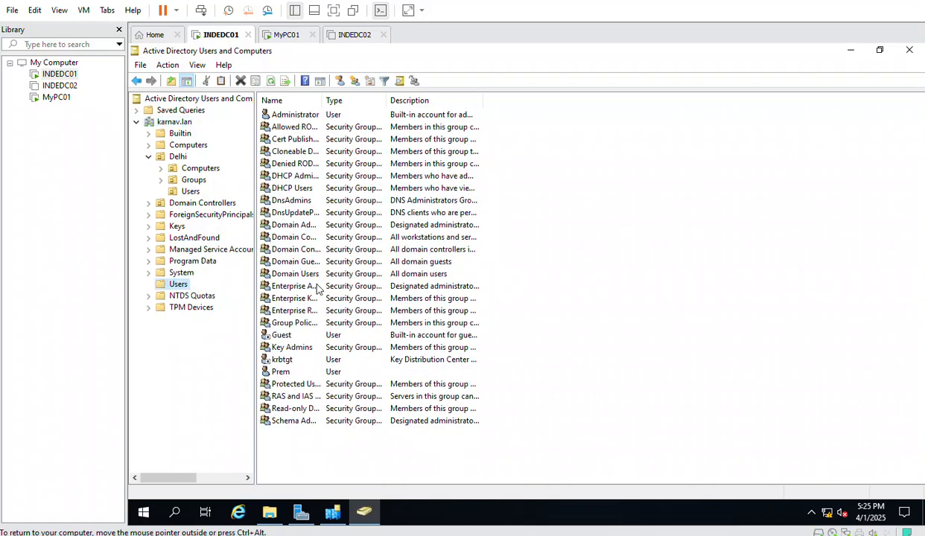
double_click(281, 371)
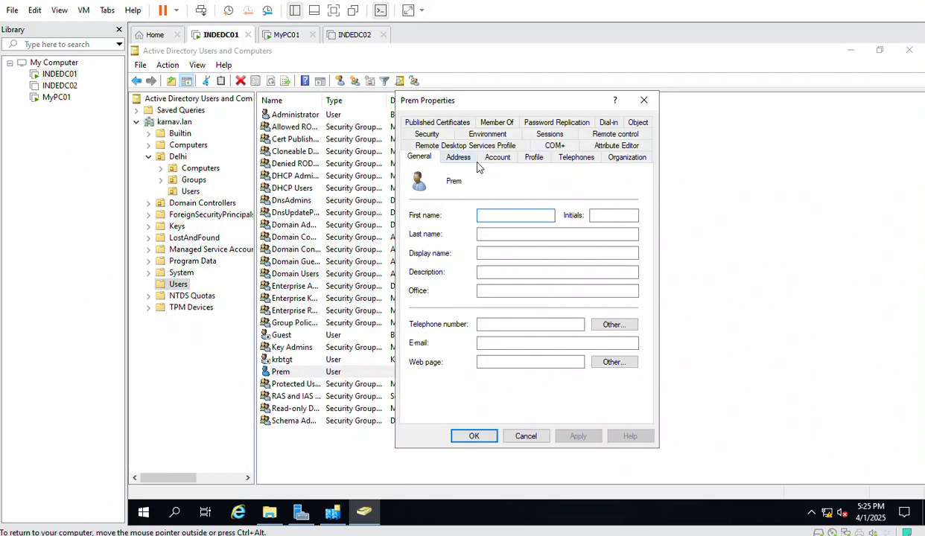
Add the user to Schema Admins by resolving 'schema ad', then apply and close
click(498, 123)
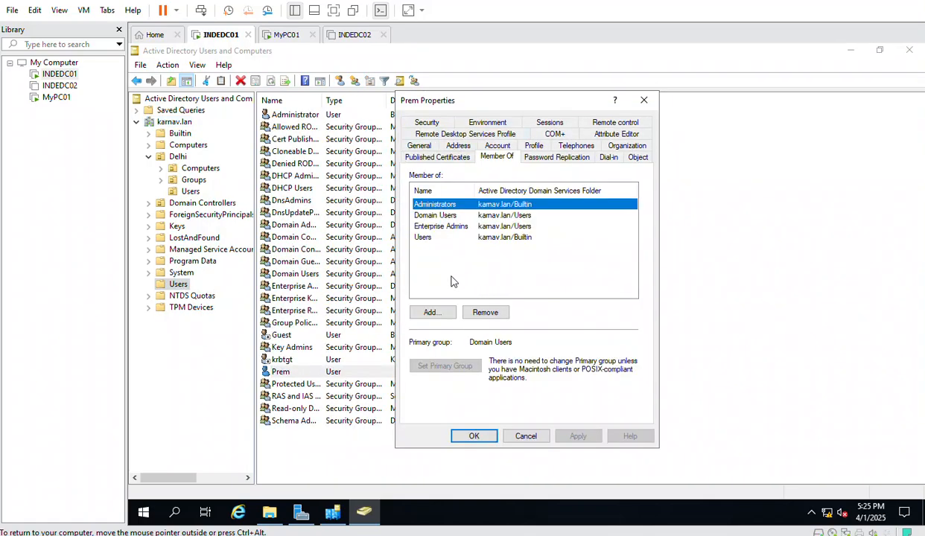
click(431, 312)
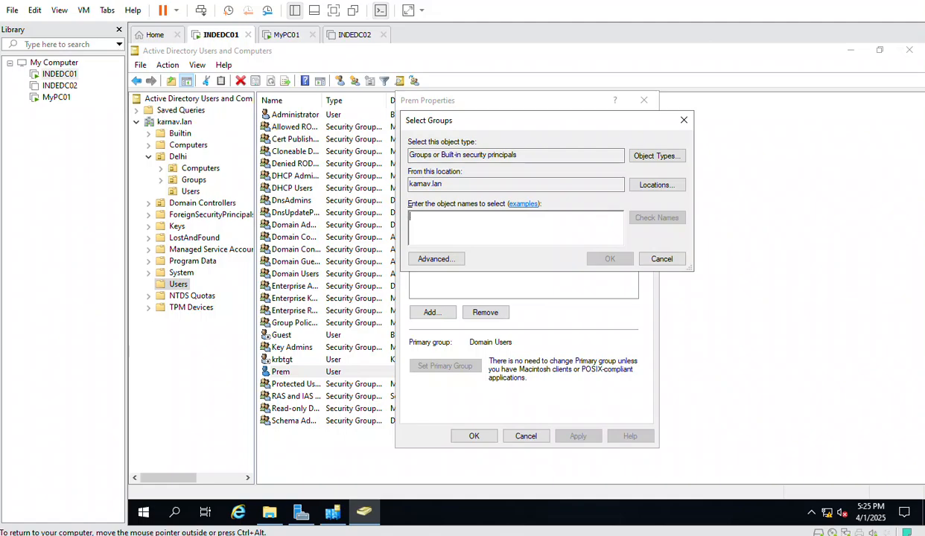
text(sch)
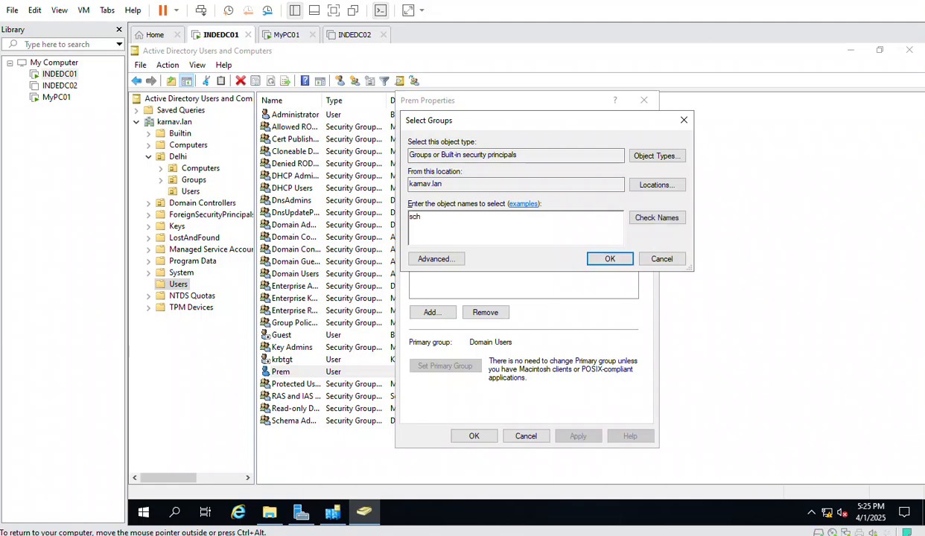
text(ema ad)
click(656, 218)
click(609, 258)
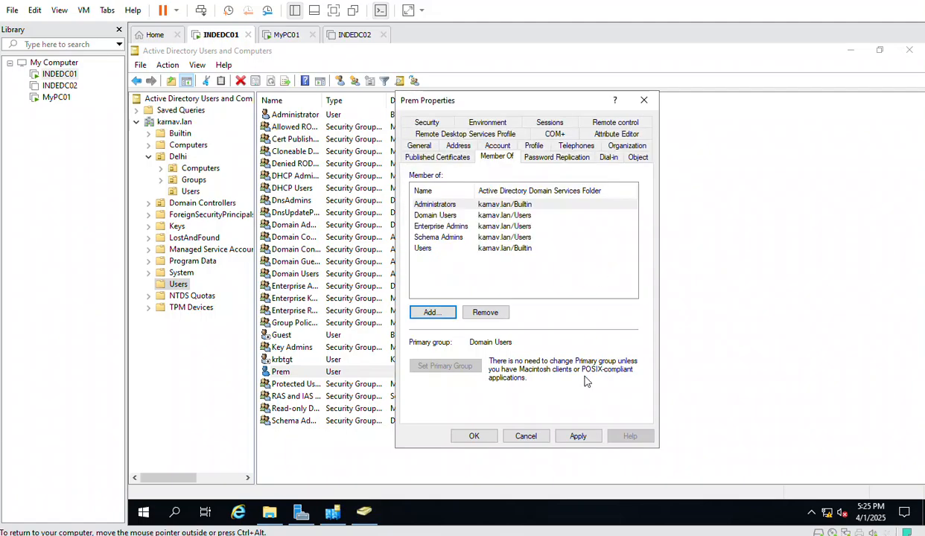
click(578, 437)
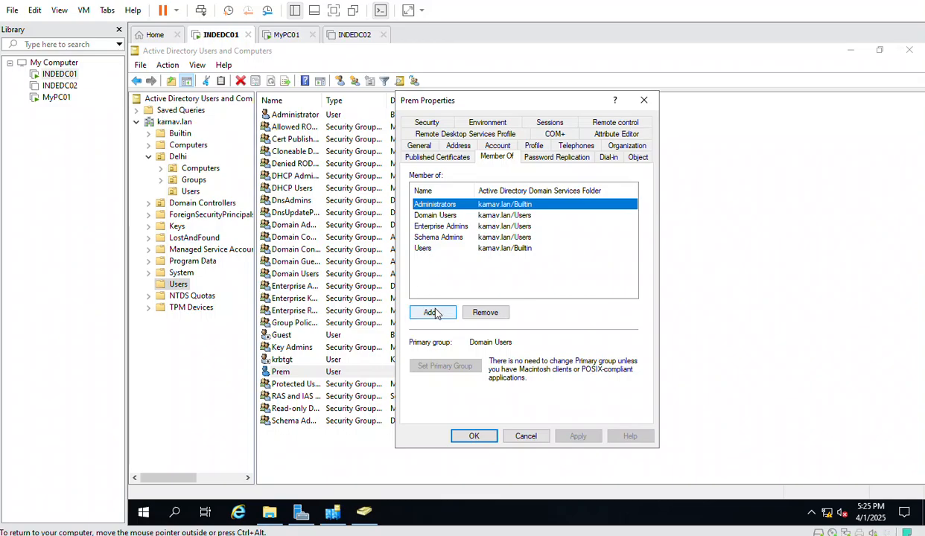
click(472, 437)
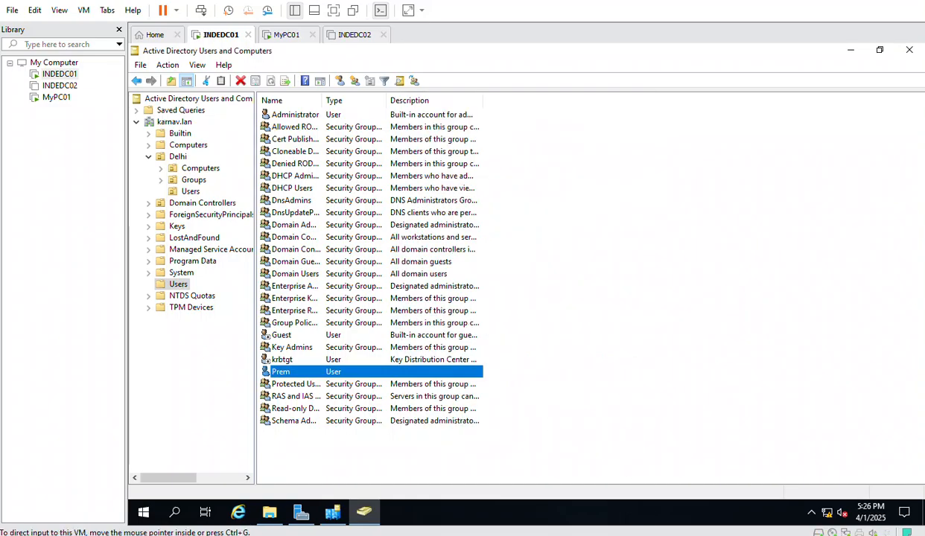
Start an elevated PowerShell from Win+X and run import-module admpwd.ps
right_click(141, 515)
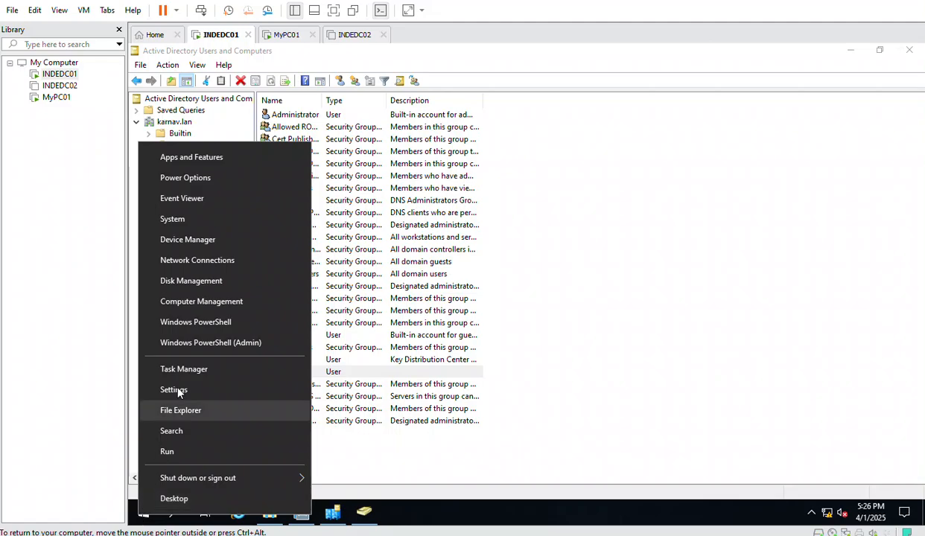
click(224, 343)
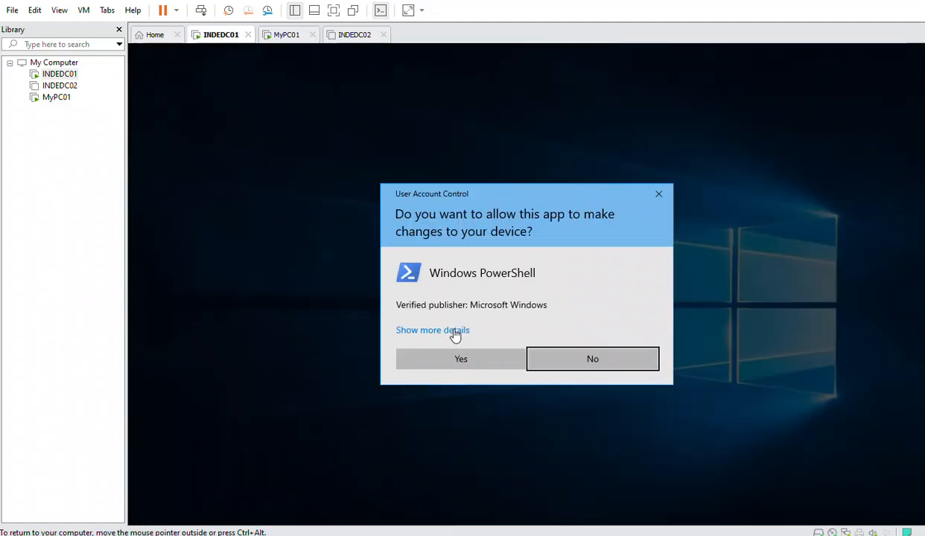
click(457, 364)
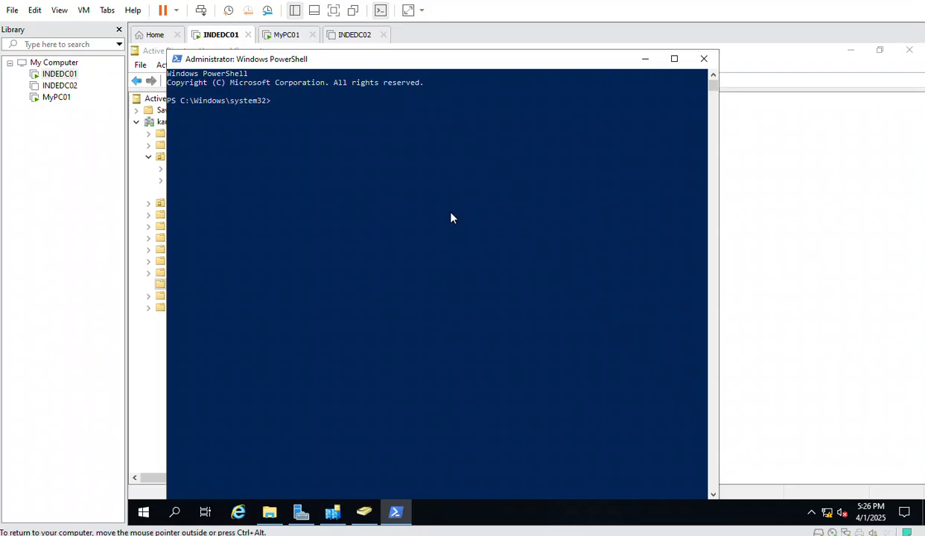
text(import)
text(-mod)
text(ule adm)
text(pwd.)
text(ps)
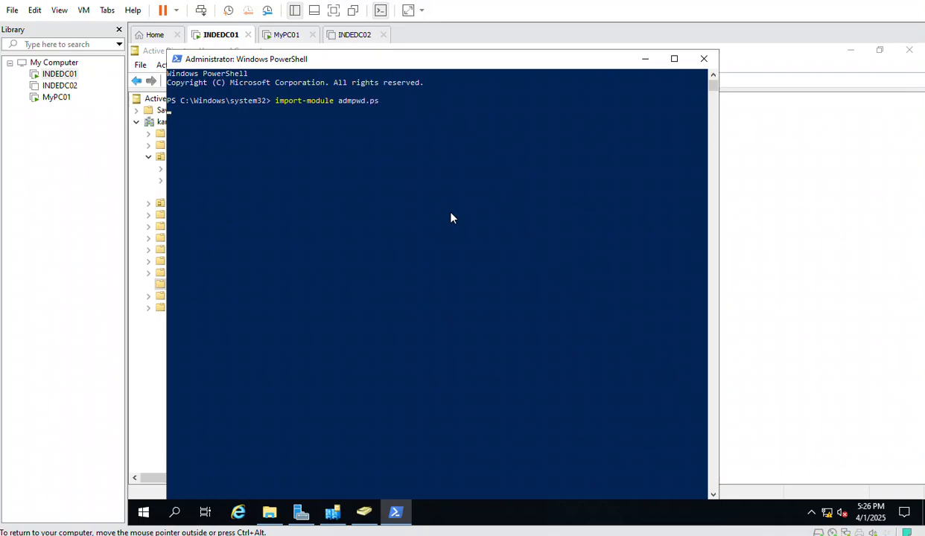
key(Return)
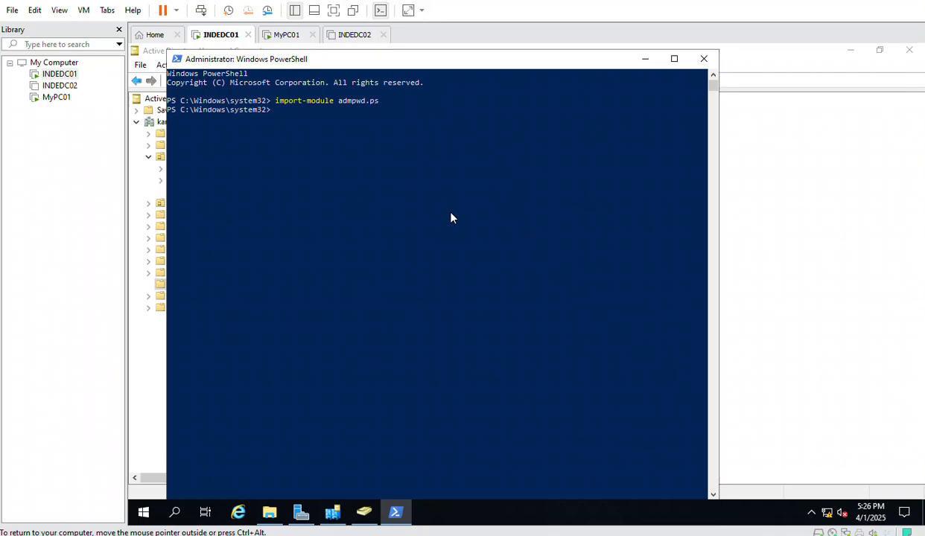
Run update-admpwdadschema, which fails with an insufficient access rights error
key(Up)
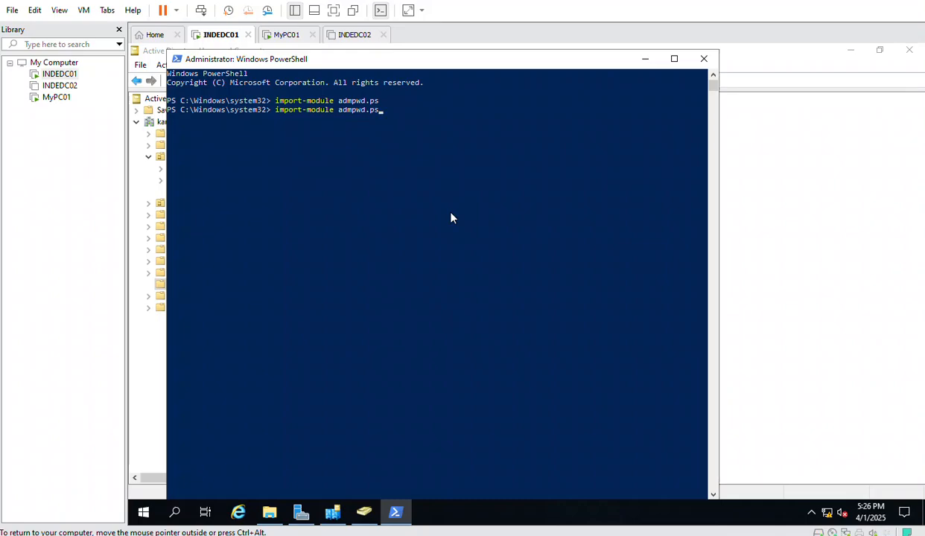
key(BackSpace)
key(BackSpace)
key(BackSpace)
key(BackSpace)
key(BackSpace)
key(BackSpace)
key(BackSpace)
key(BackSpace)
key(BackSpace)
key(BackSpace)
key(BackSpace)
key(BackSpace)
key(BackSpace)
key(BackSpace)
key(BackSpace)
key(BackSpace)
key(BackSpace)
key(BackSpace)
key(BackSpace)
key(BackSpace)
key(BackSpace)
key(BackSpace)
key(BackSpace)
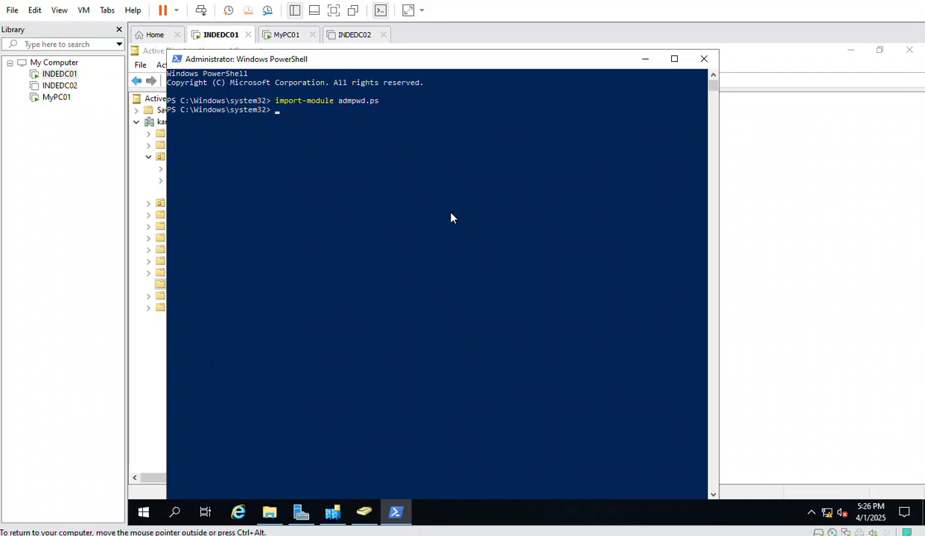
text(update-adm)
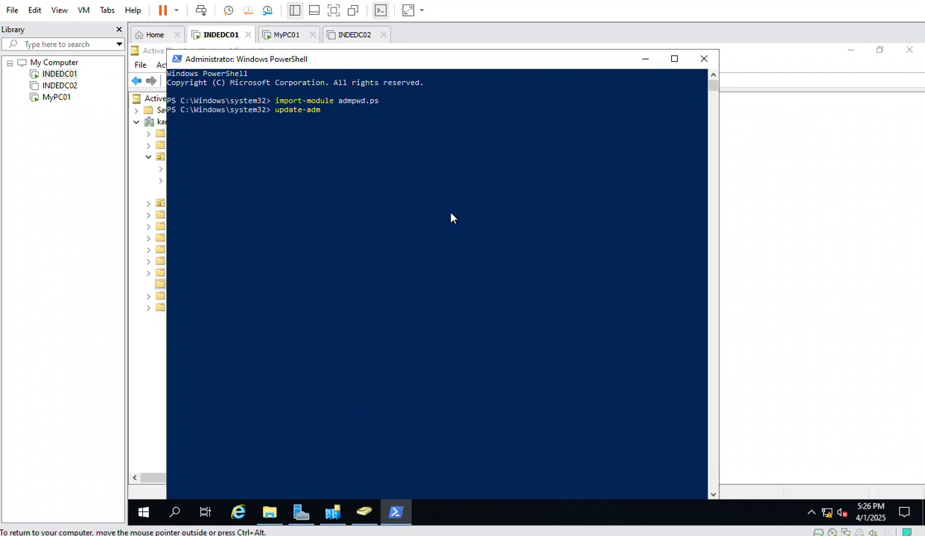
text(pwdadschema)
key(Return)
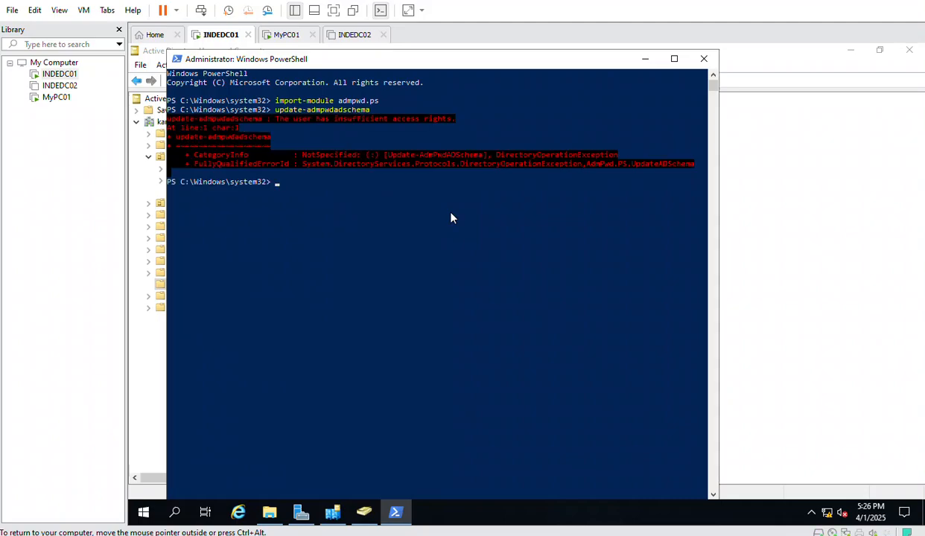
right_click(137, 512)
click(438, 346)
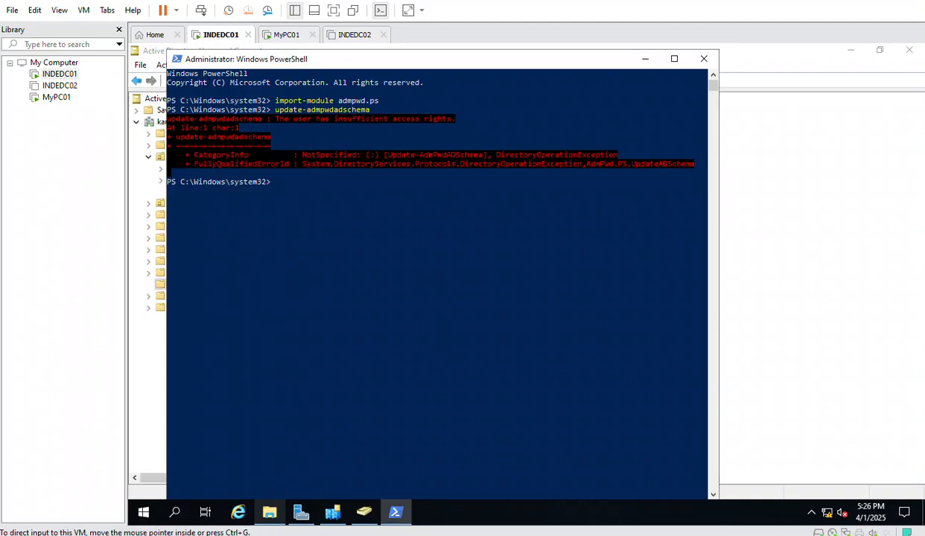
right_click(144, 512)
Sign out of INDEDC01, send Ctrl+Alt+Del, and sign back in with the password
mouse_move(242, 478)
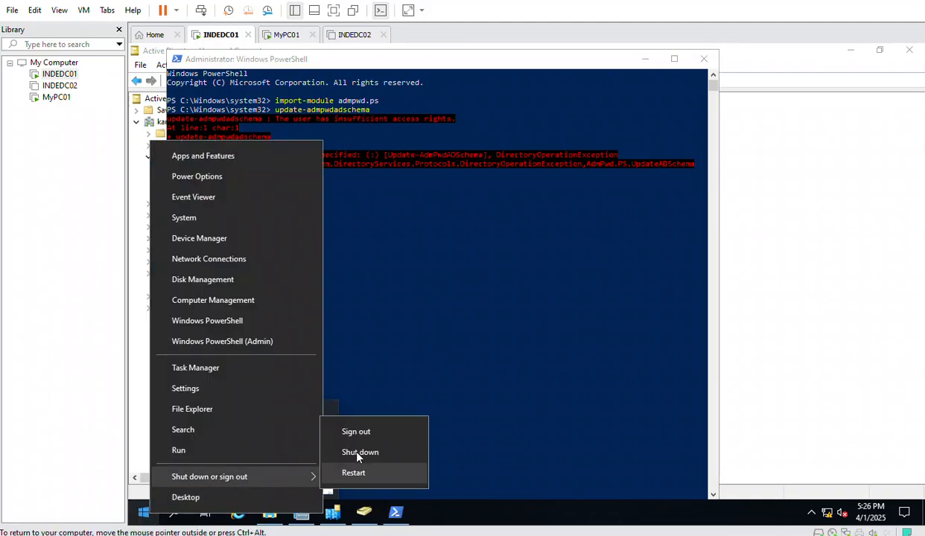
click(359, 431)
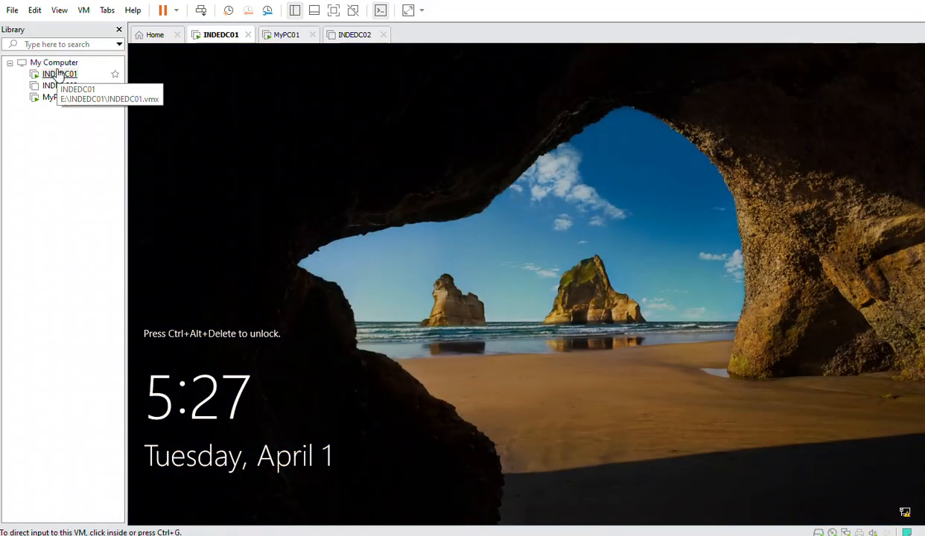
right_click(64, 64)
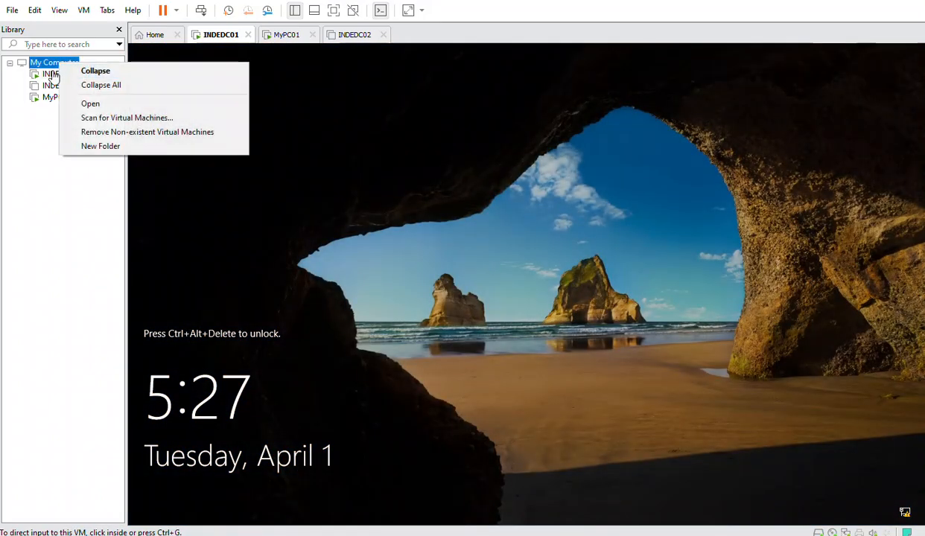
click(53, 74)
right_click(51, 75)
click(125, 209)
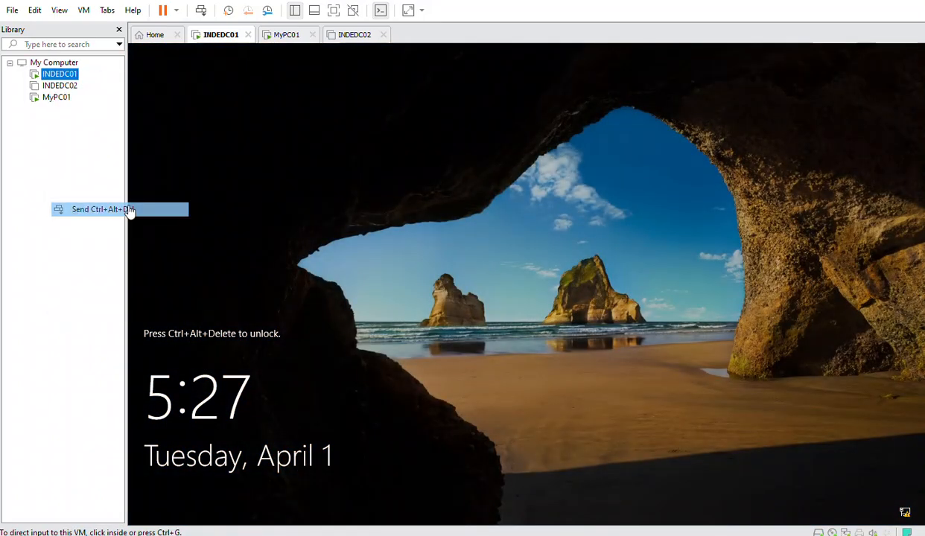
text(•••••••)
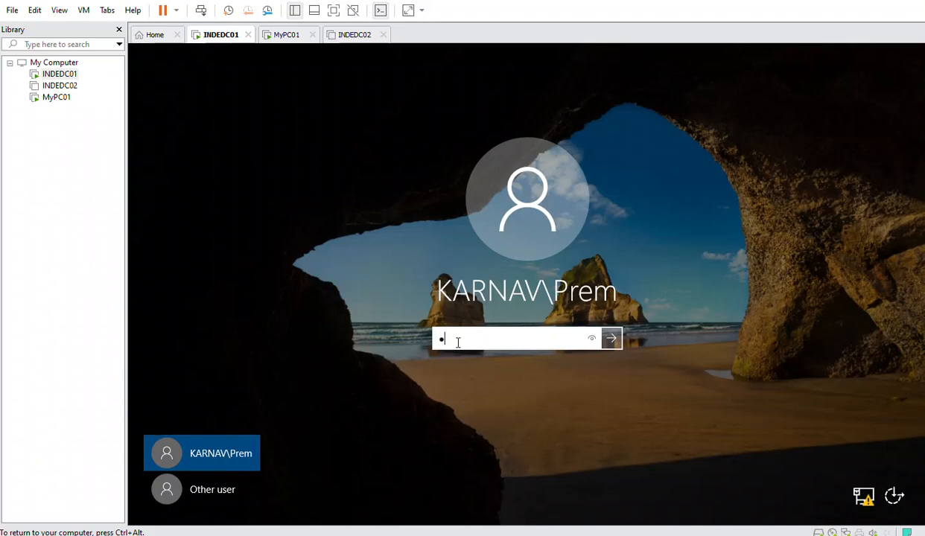
text(••••)
key(Return)
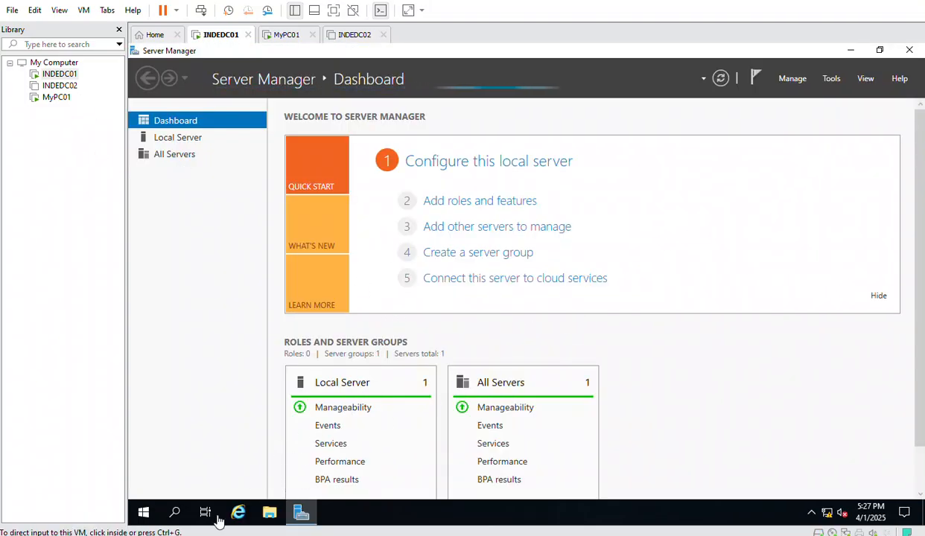
click(143, 512)
In a new elevated PowerShell, run import-module admpwd.ps and update-admpwdadschema, now without errors
right_click(143, 513)
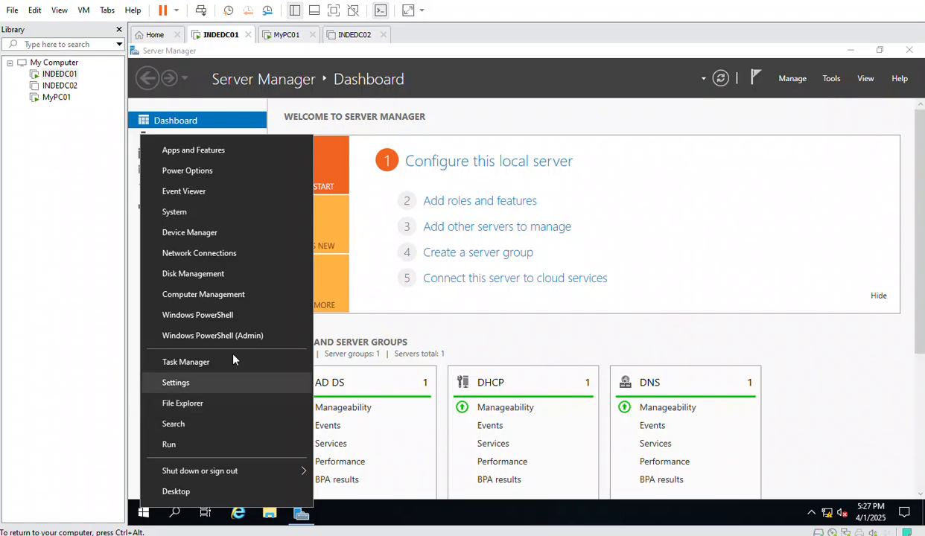
click(232, 332)
click(463, 366)
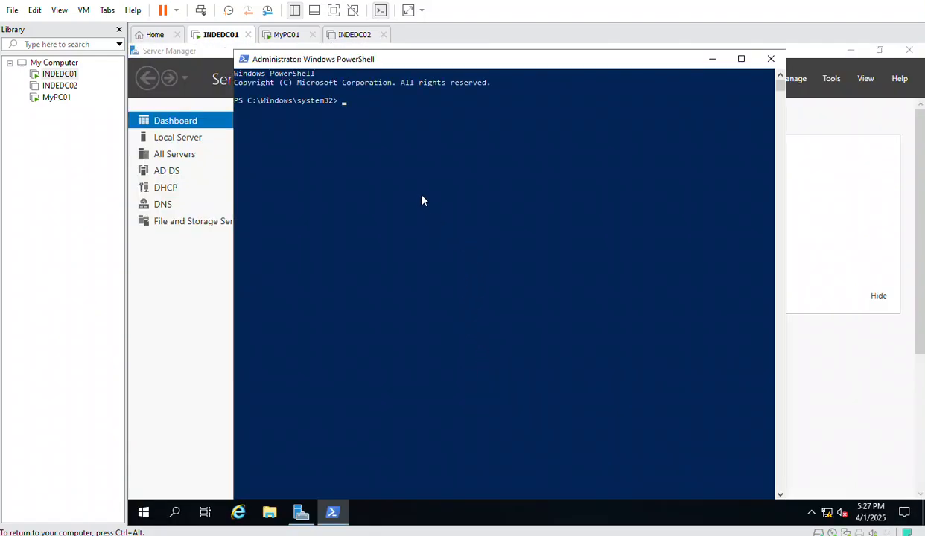
text(import)
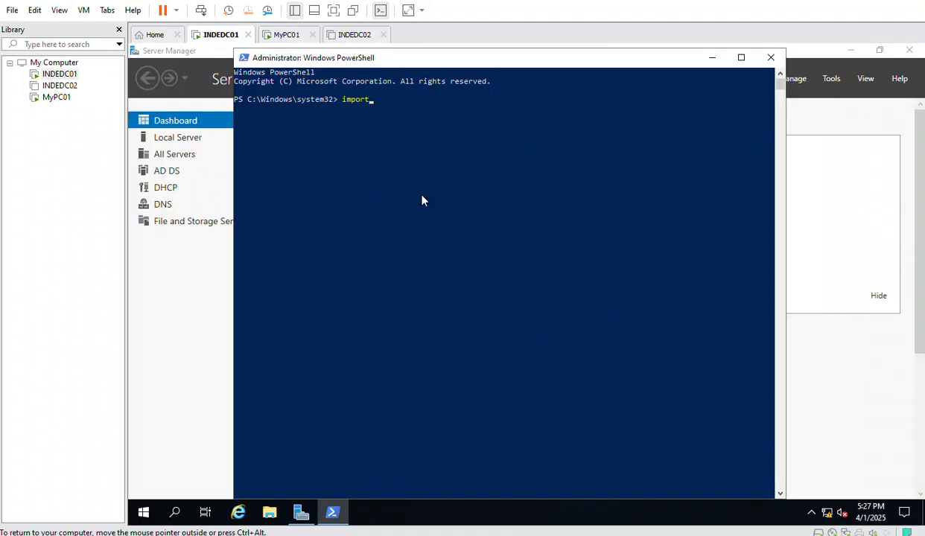
text(-module admpwd.ps)
key(Return)
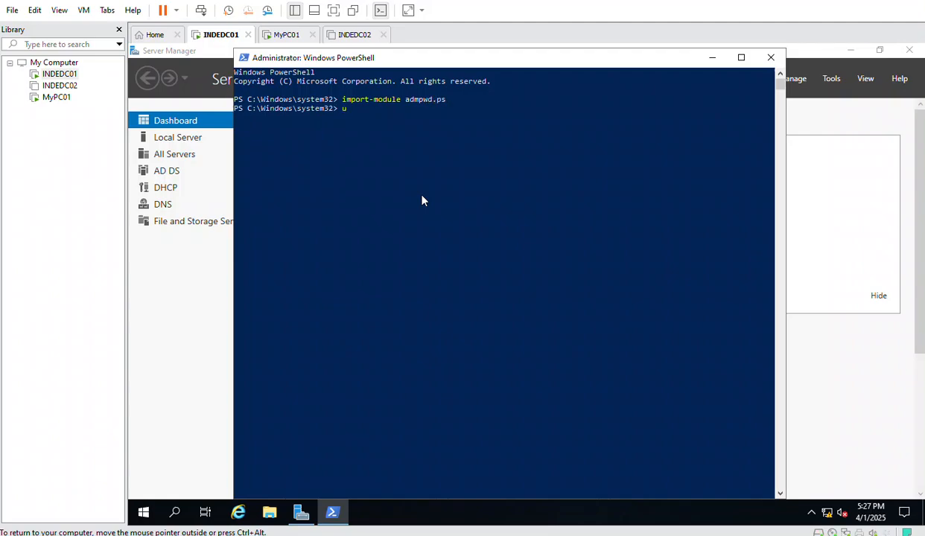
text(update-admpwdadschema)
key(Return)
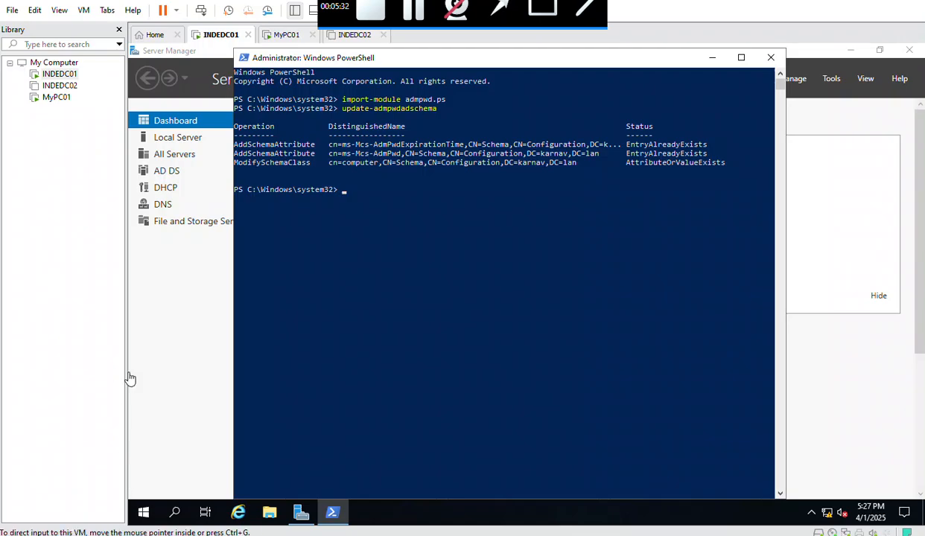
Launch Active Directory Users and Computers with dsa.msc
click(429, 378)
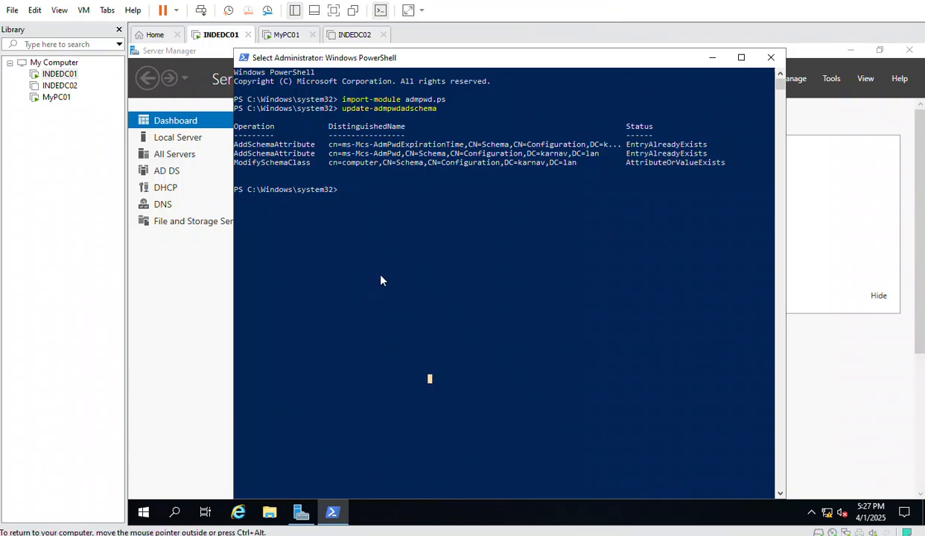
text(dsa.msc)
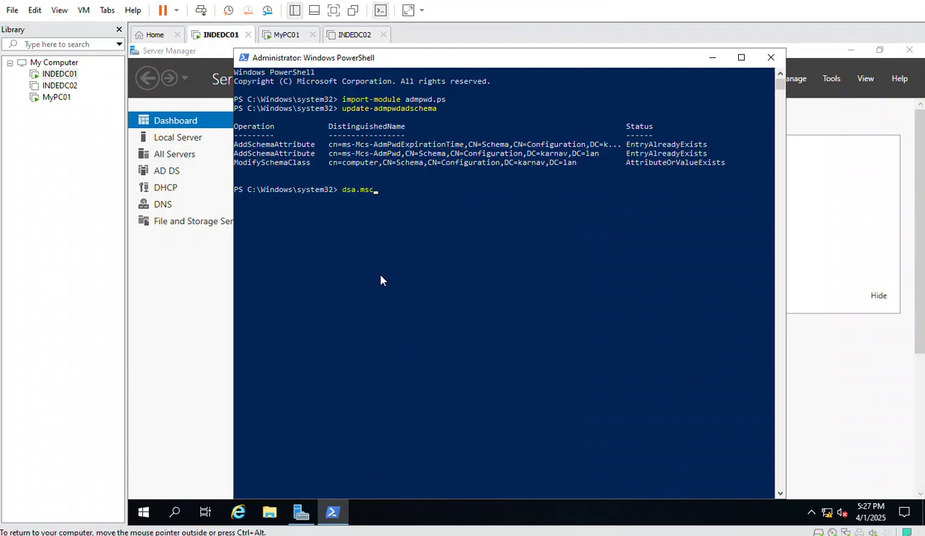
key(Return)
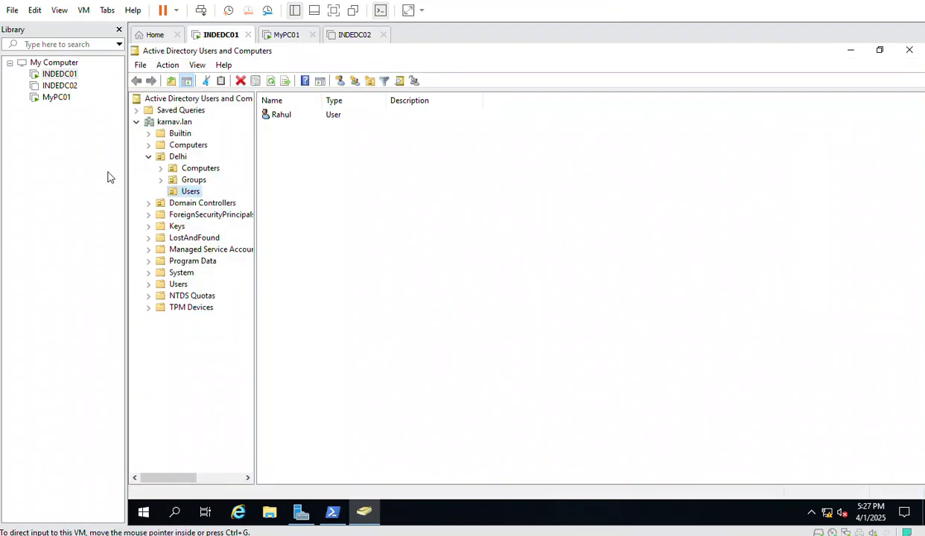
Refresh karnav.lan and open the DESKTOP-QIFOFCO computer's properties under Delhi > Computers
click(163, 123)
click(239, 81)
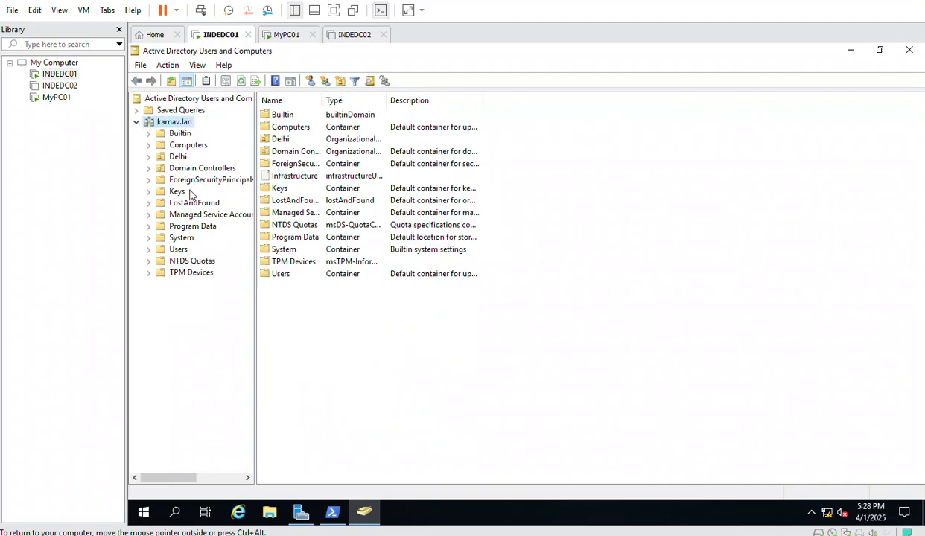
click(188, 144)
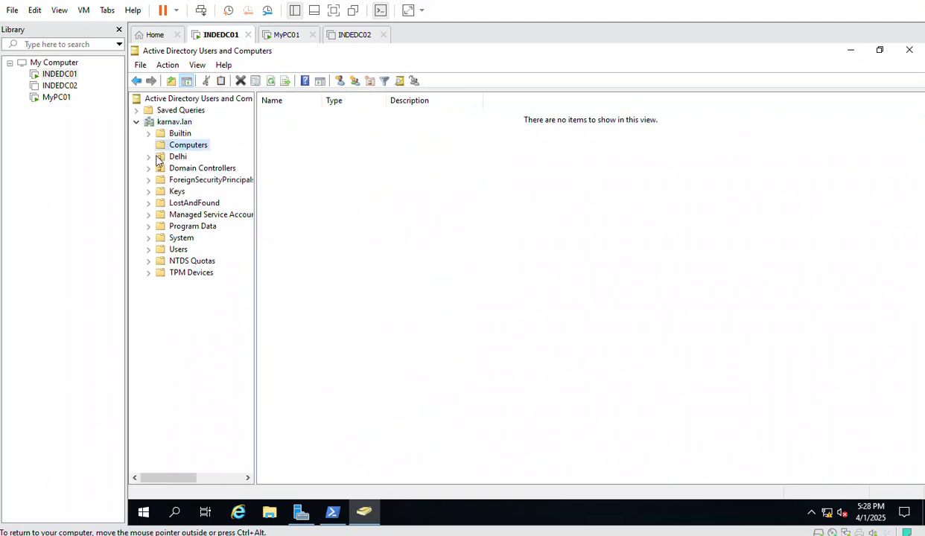
click(162, 157)
double_click(275, 116)
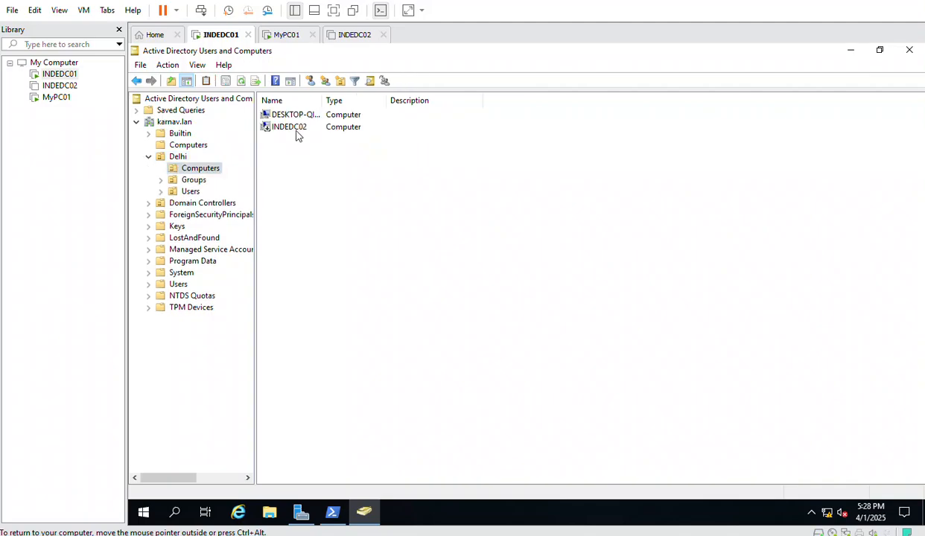
double_click(277, 116)
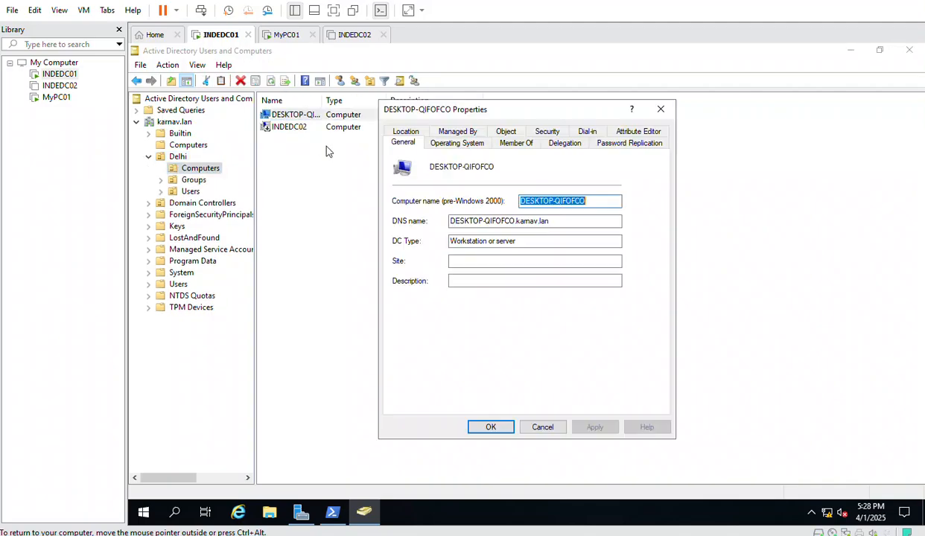
Inspect ms-Mcs-AdmPwd and ms-Mcs-AdmPwdExpirationTime in the Attribute Editor, then cancel
click(614, 131)
click(449, 248)
text(ms)
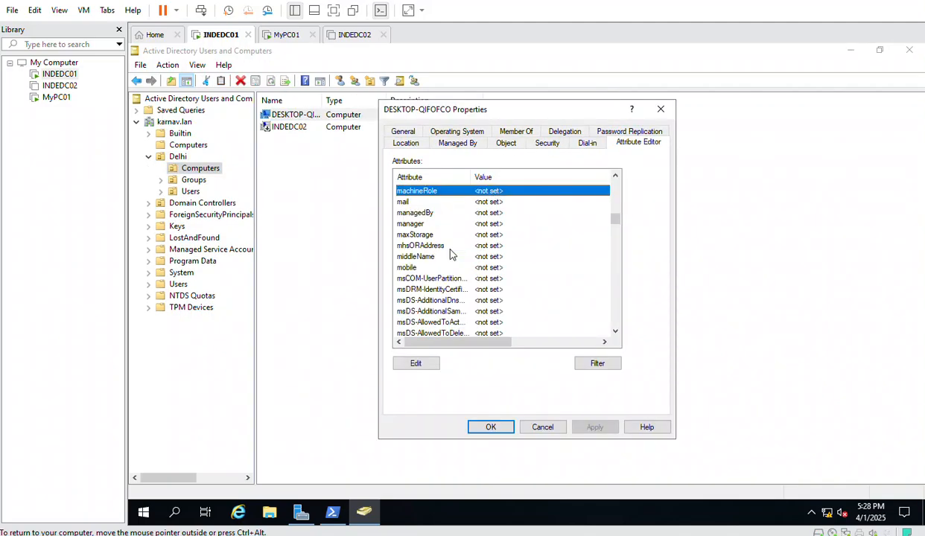
scroll(446, 257, down, 2)
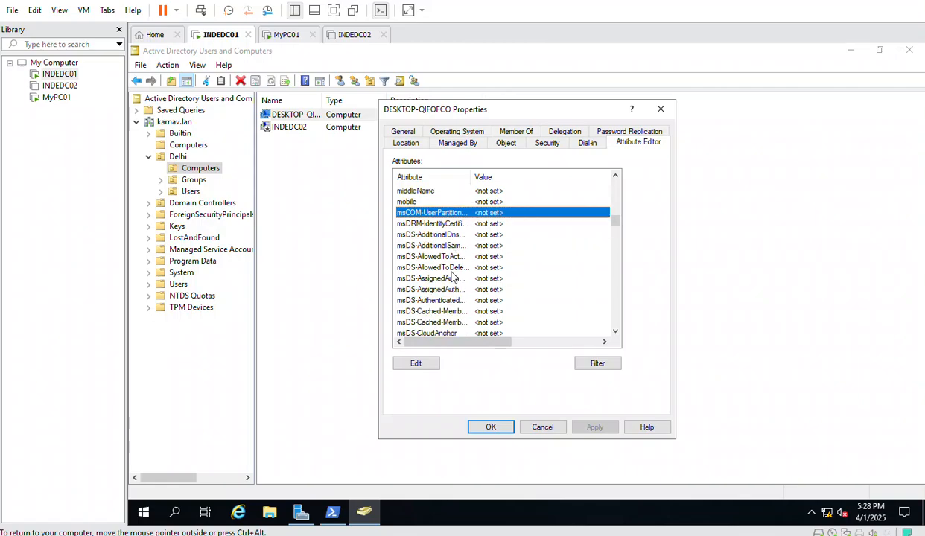
drag(471, 173, 543, 177)
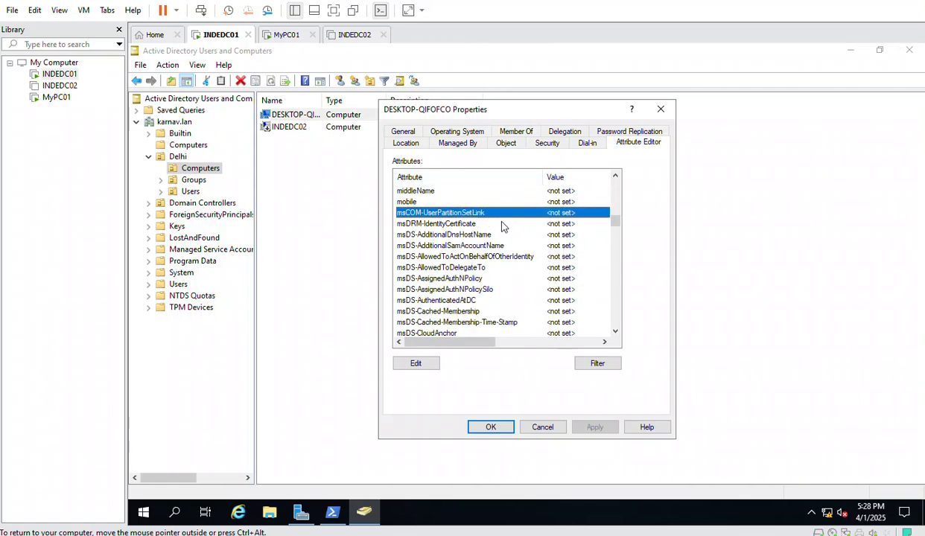
scroll(504, 244, down, 3)
scroll(504, 244, down, 12)
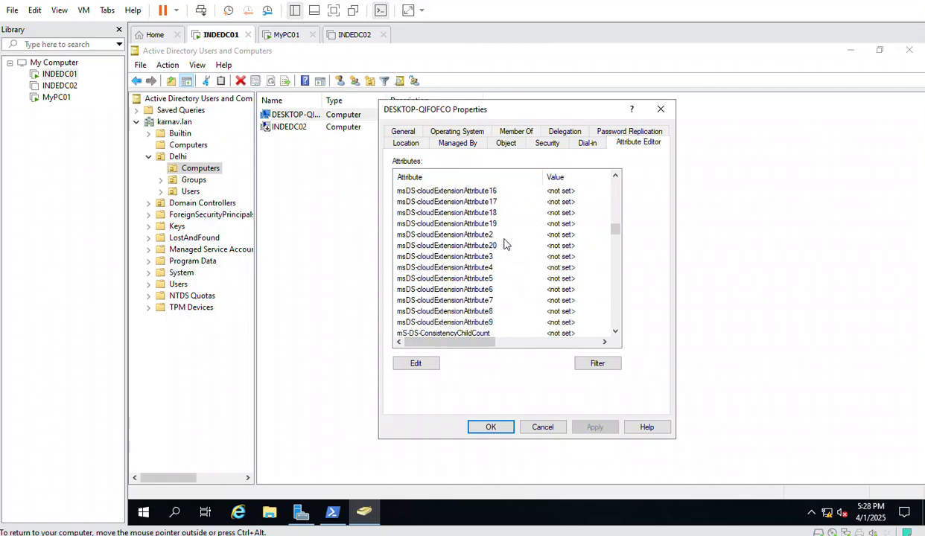
scroll(504, 244, down, 2)
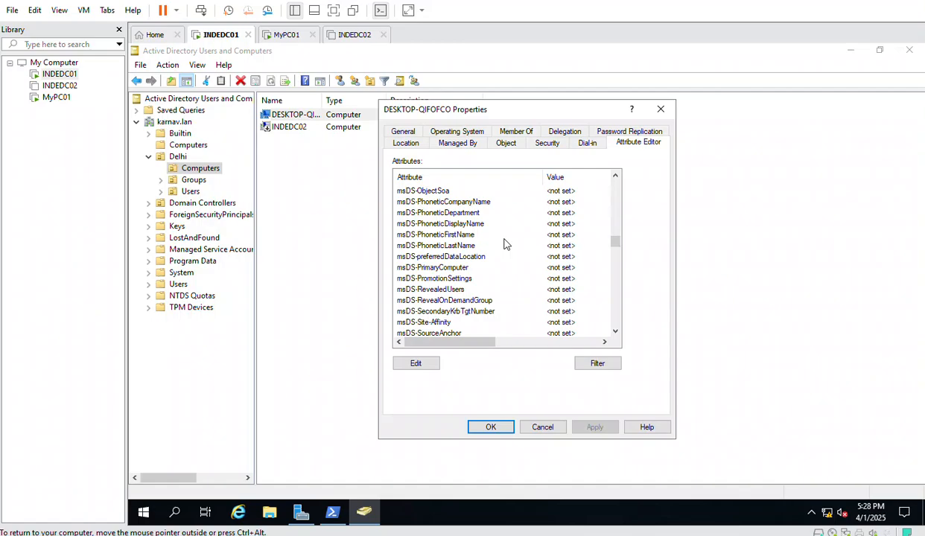
scroll(504, 244, down, 4)
scroll(504, 244, down, 2)
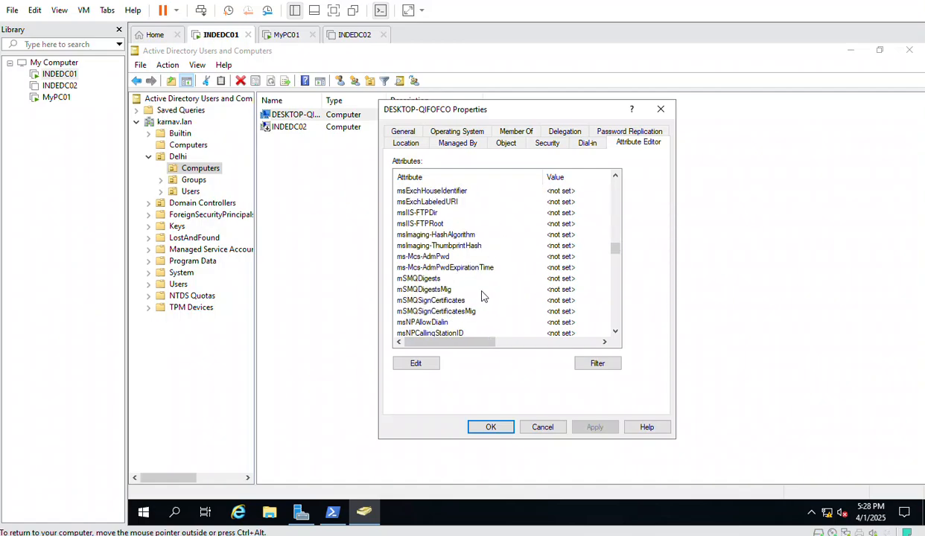
scroll(481, 297, up, 2)
scroll(481, 297, down, 1)
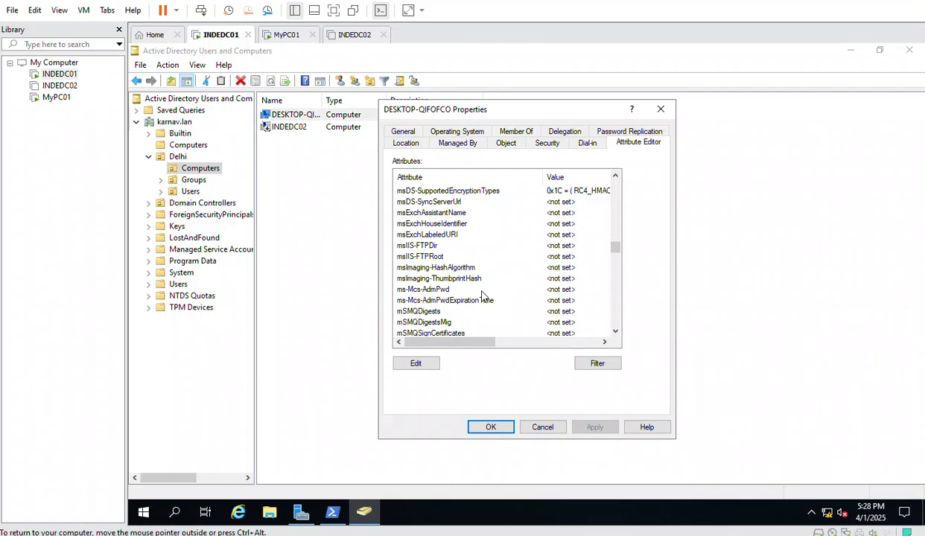
scroll(481, 296, down, 1)
click(450, 258)
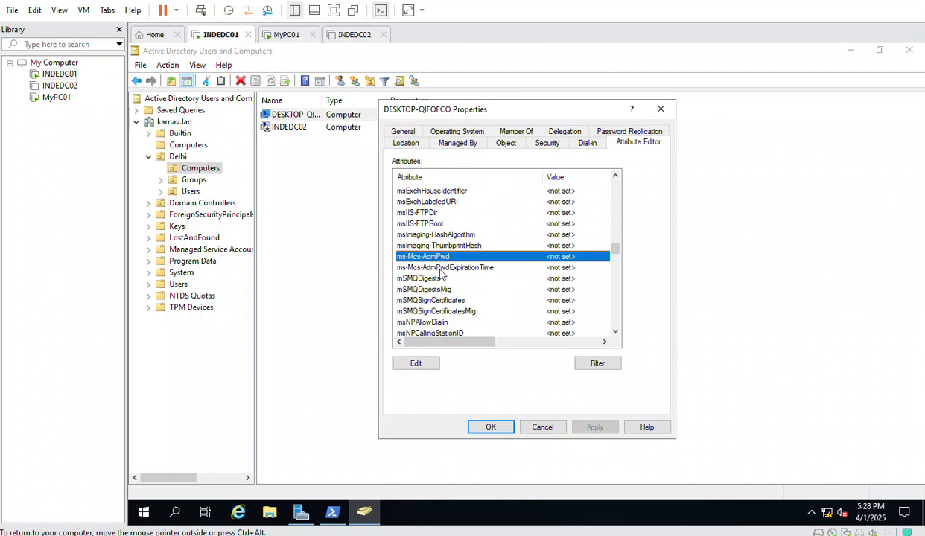
click(440, 270)
click(414, 255)
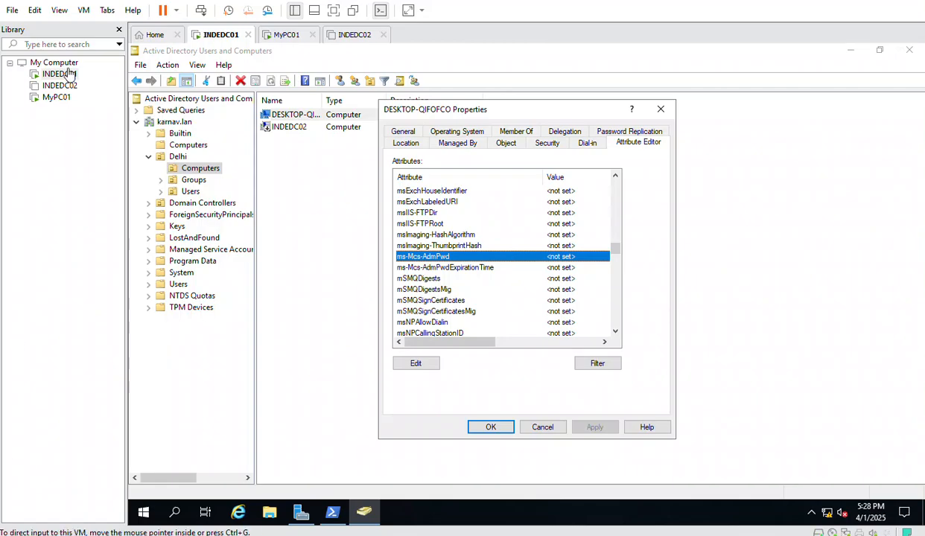
click(541, 426)
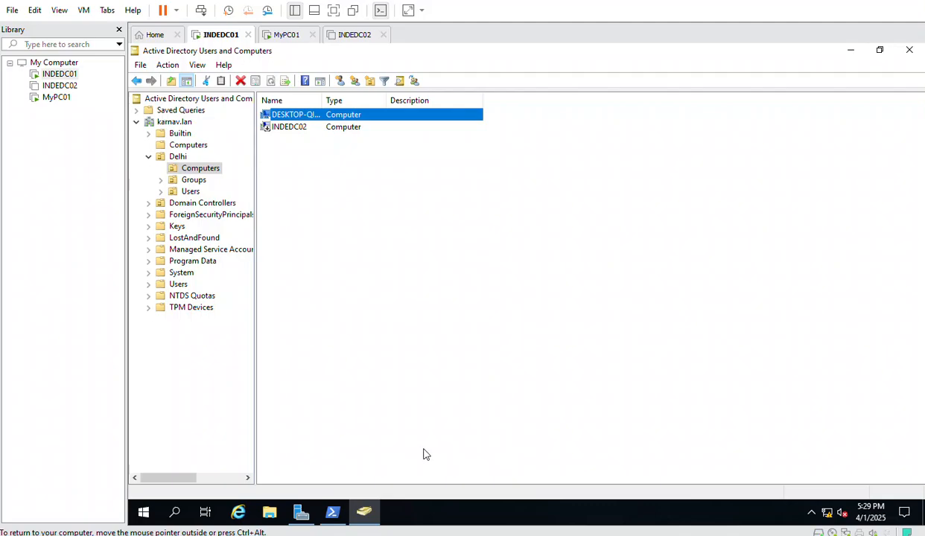
Open the Test notes file from Documents in a maximized Notepad
click(332, 512)
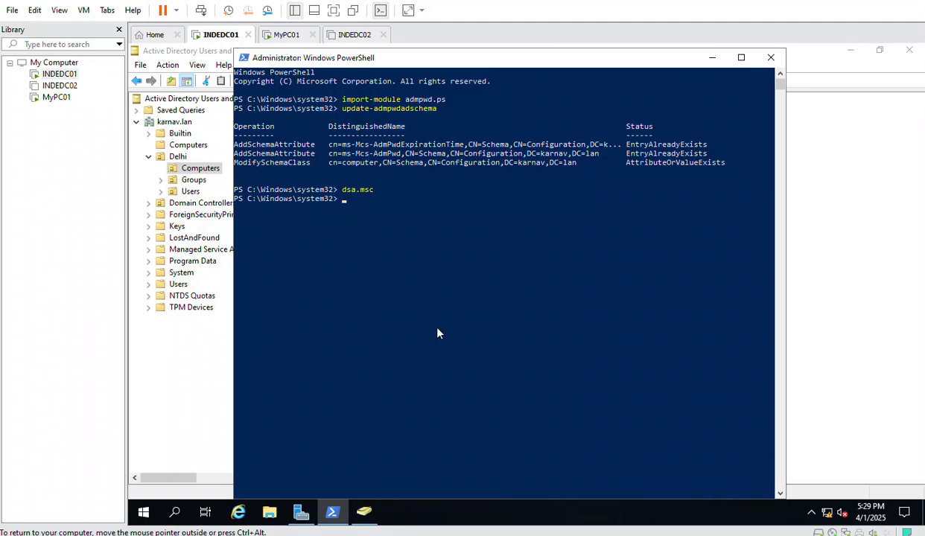
key(super+e)
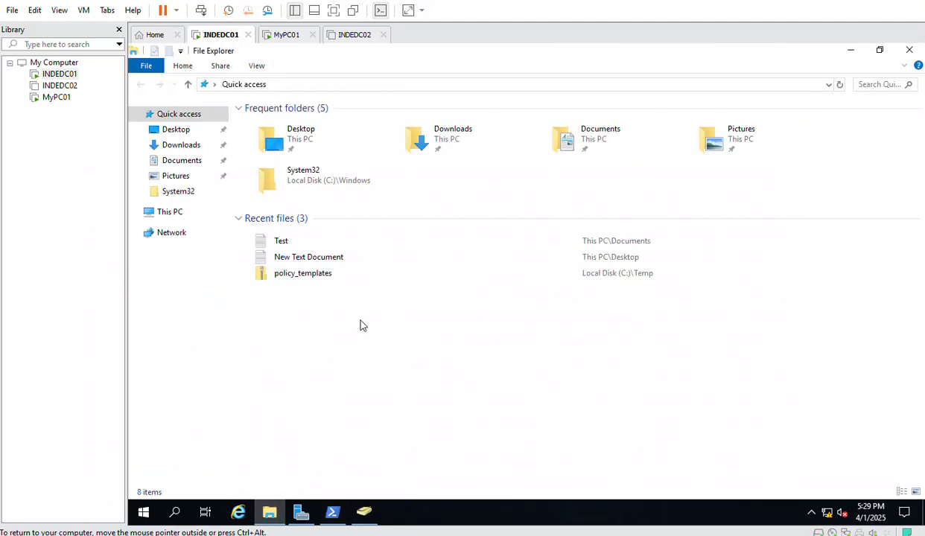
click(182, 161)
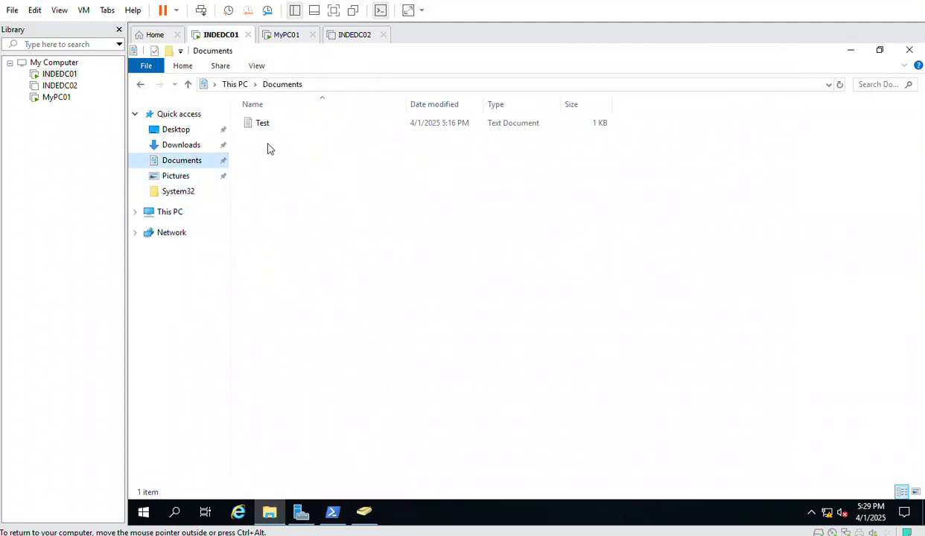
double_click(260, 123)
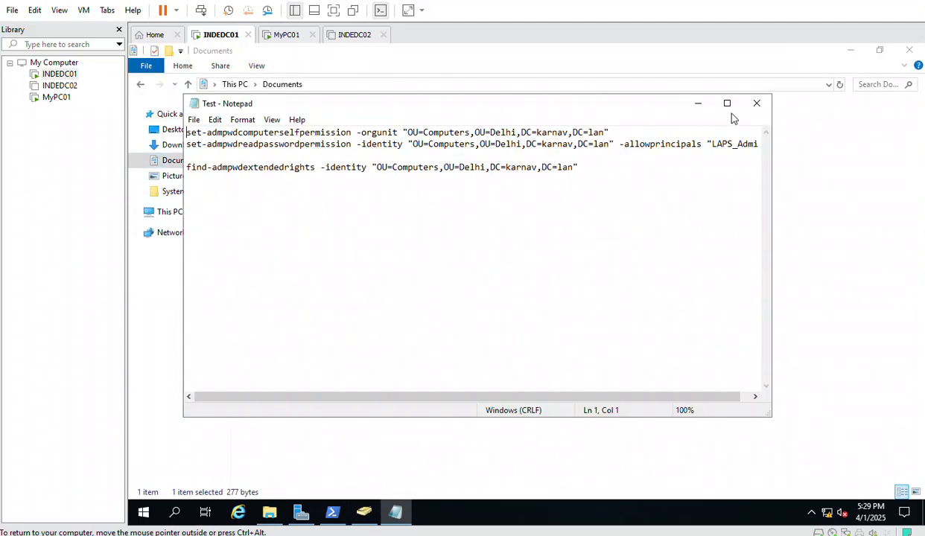
click(726, 103)
Copy the set-admpwdcomputerselfpermission line and paste it at the PowerShell prompt
click(367, 240)
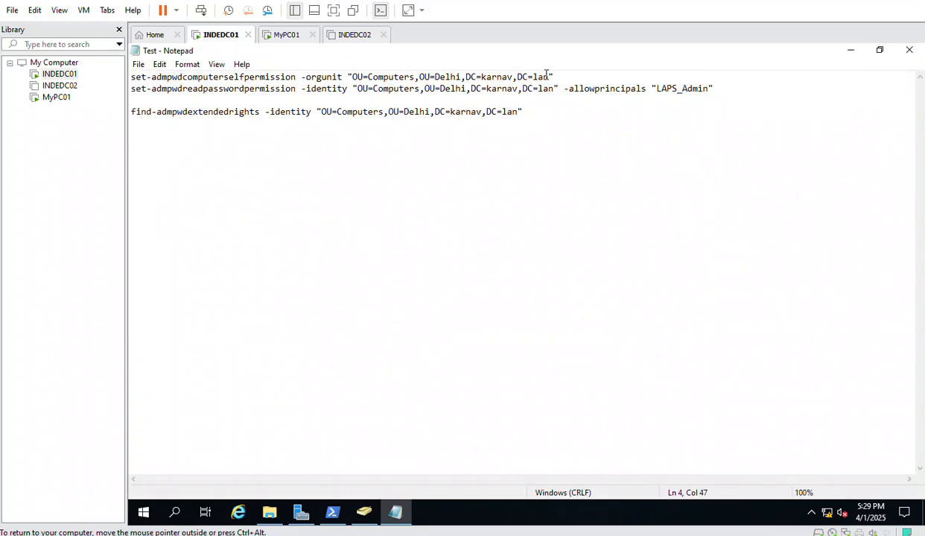
drag(566, 77, 131, 77)
key(ctrl+c)
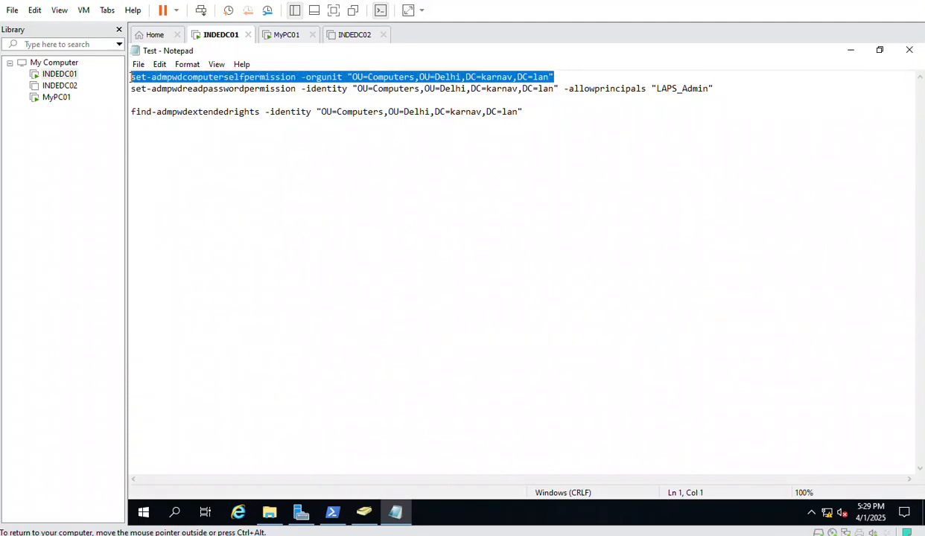
click(332, 512)
key(ctrl+v)
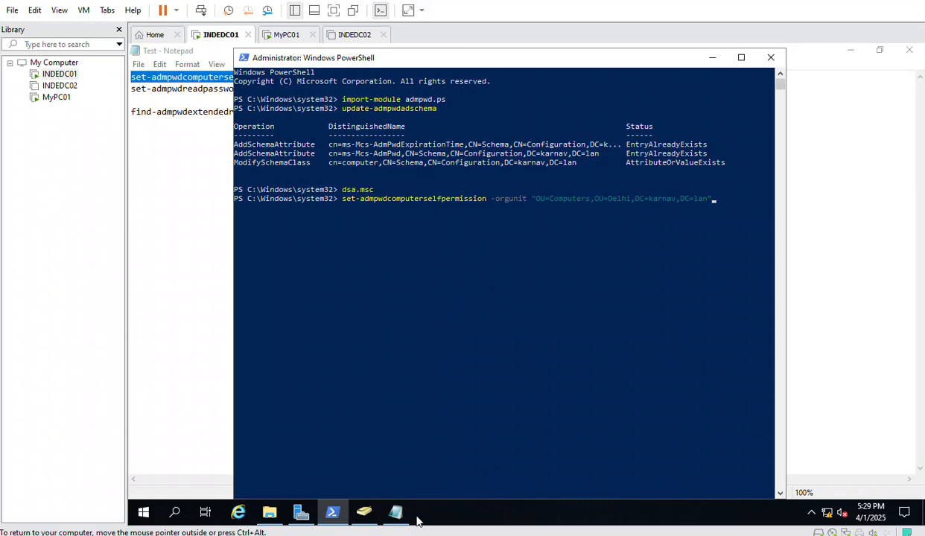
Confirm the Delhi Computers OU's distinguishedName is OU=Computers,OU=Delhi,DC=karnav,DC=lan
click(363, 512)
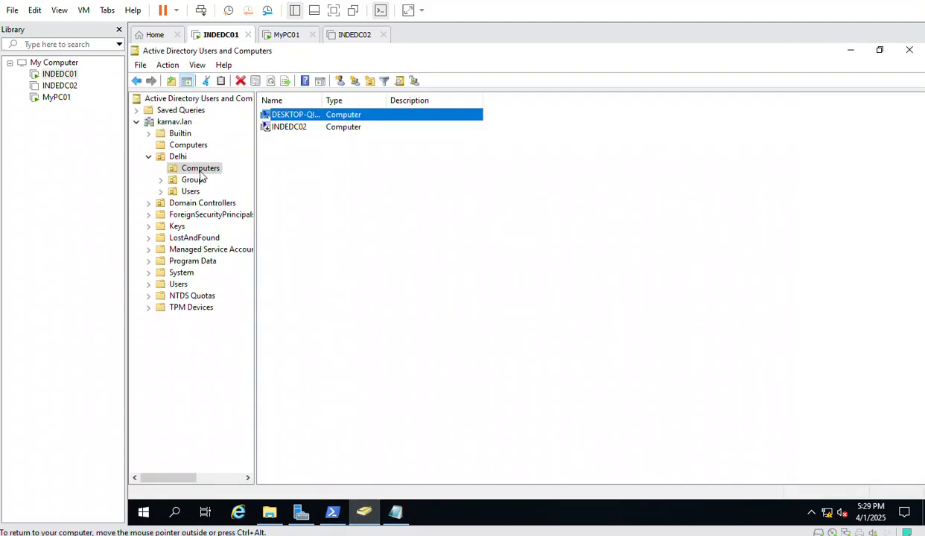
right_click(199, 176)
click(266, 347)
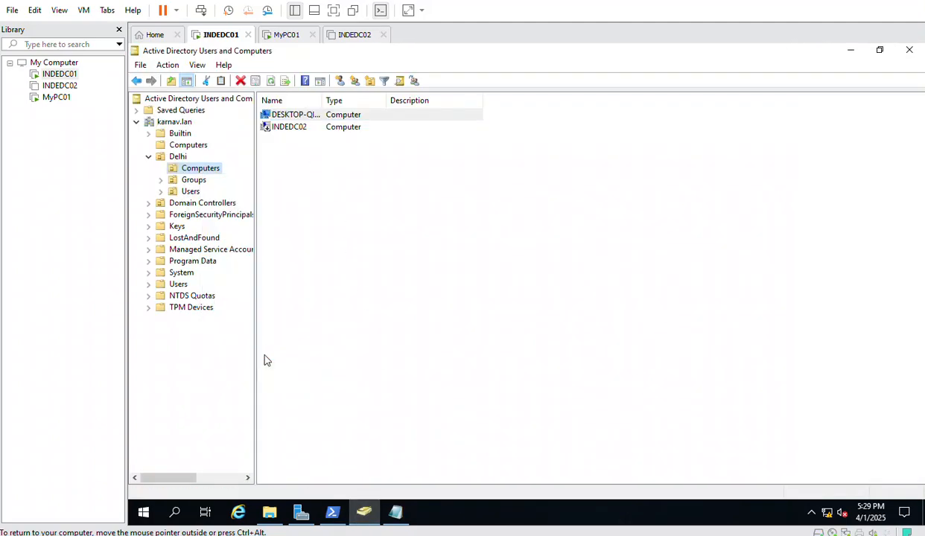
click(555, 132)
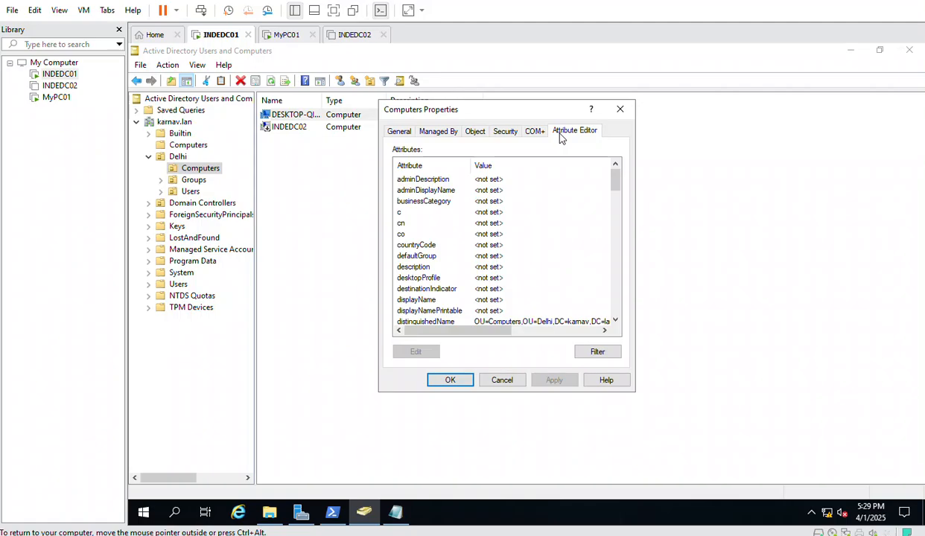
scroll(468, 283, down, 2)
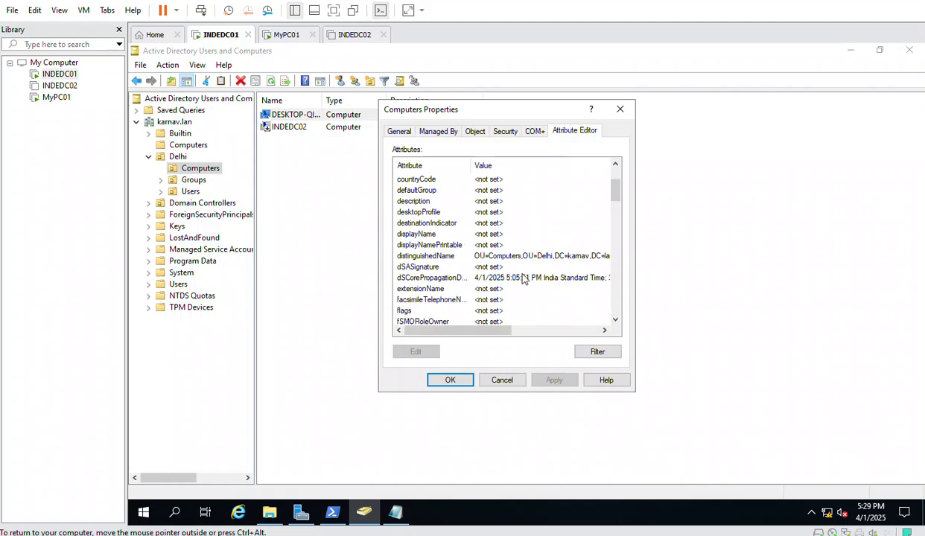
click(496, 255)
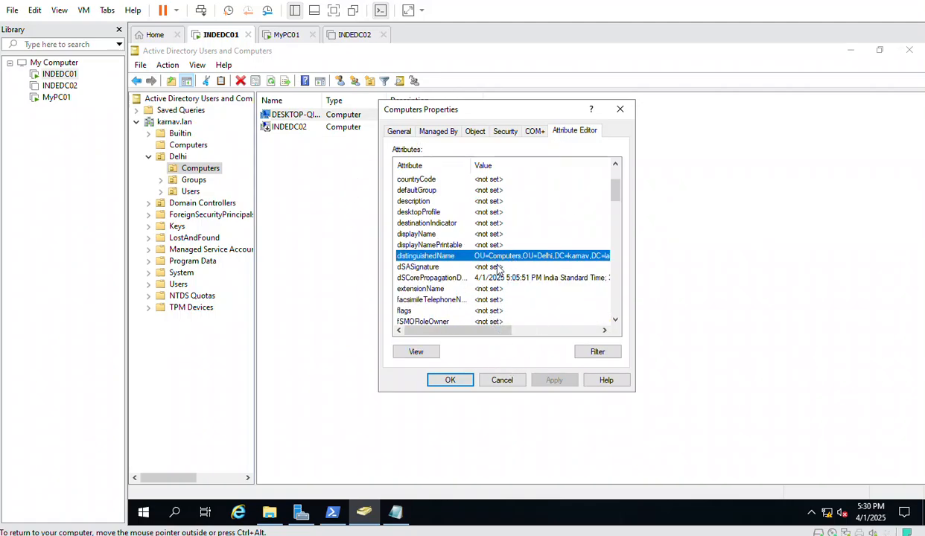
click(500, 381)
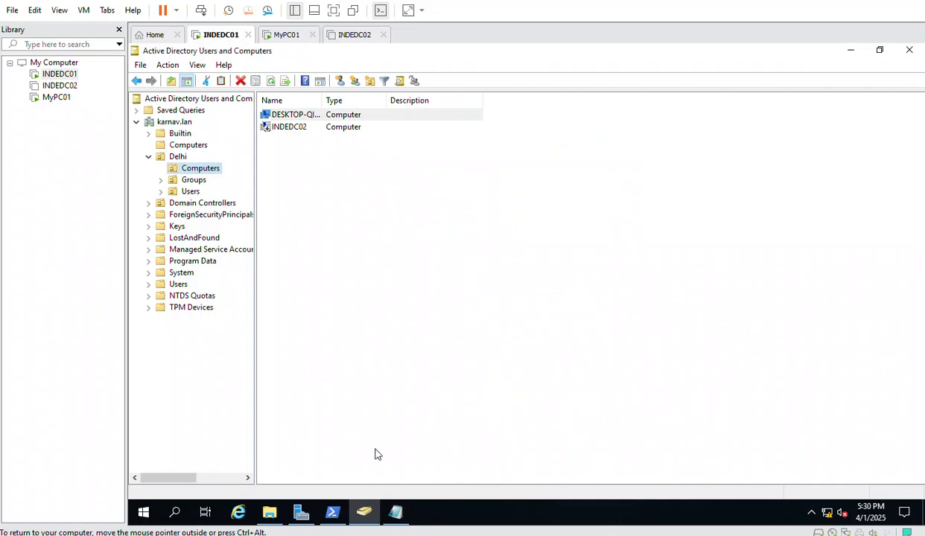
click(335, 510)
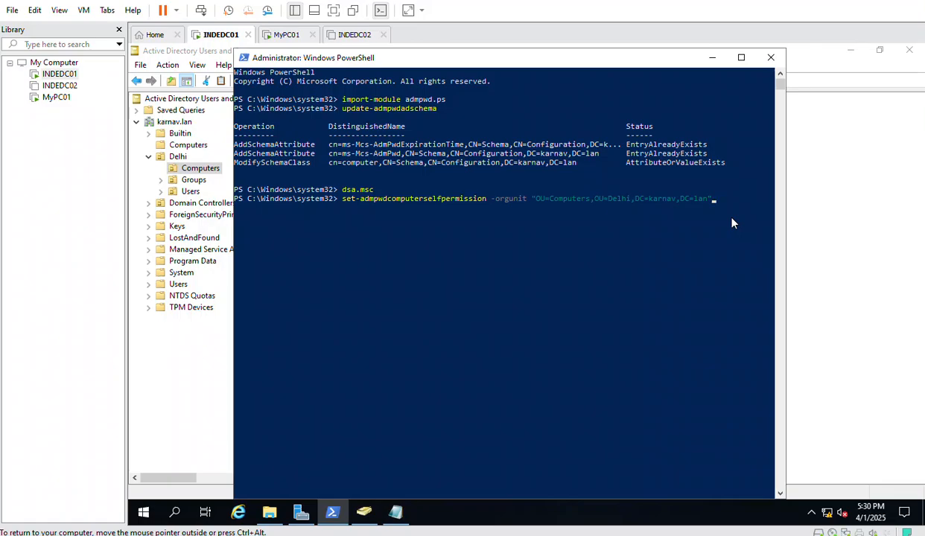
Run the self-permission command (Delegated), re-import admpwd.ps, and bring back the Test notes
key(Return)
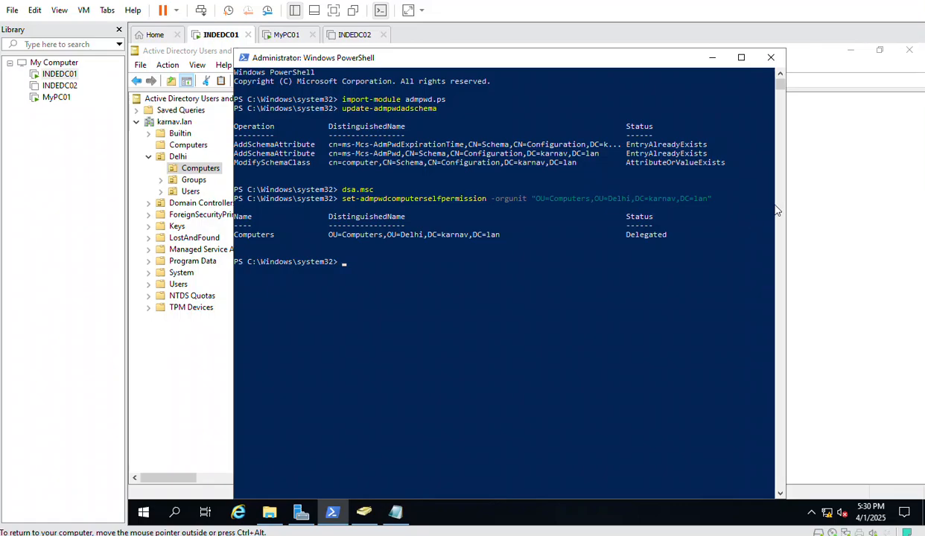
click(361, 276)
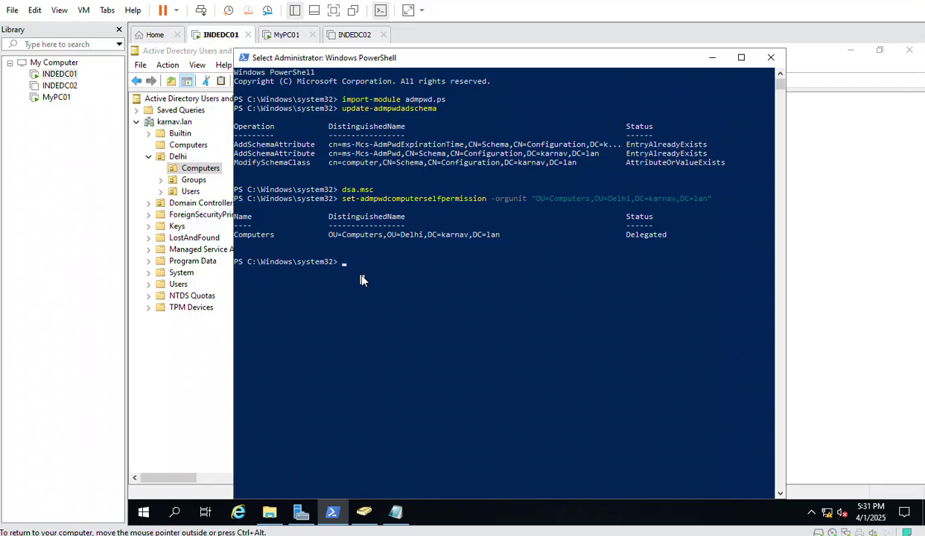
text(import-)
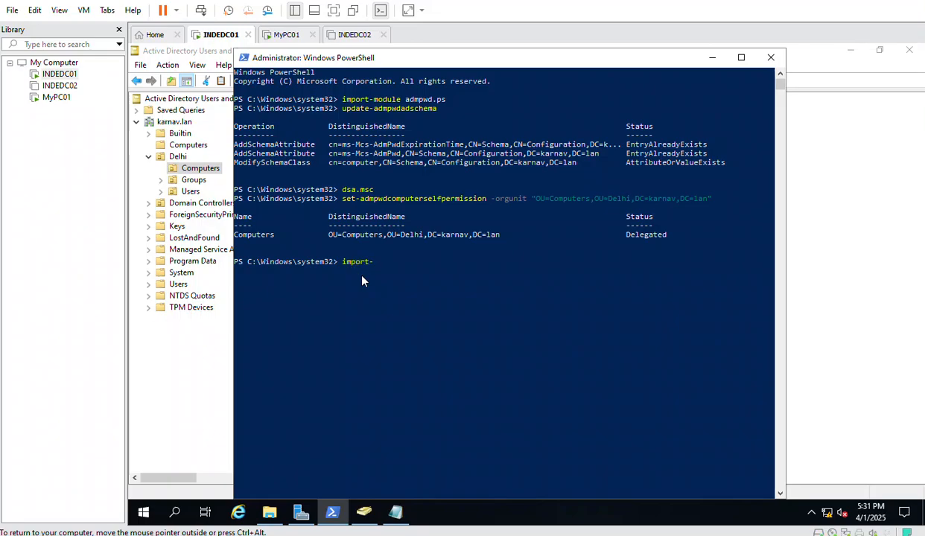
text(module)
text(admpwd.ps)
key(Return)
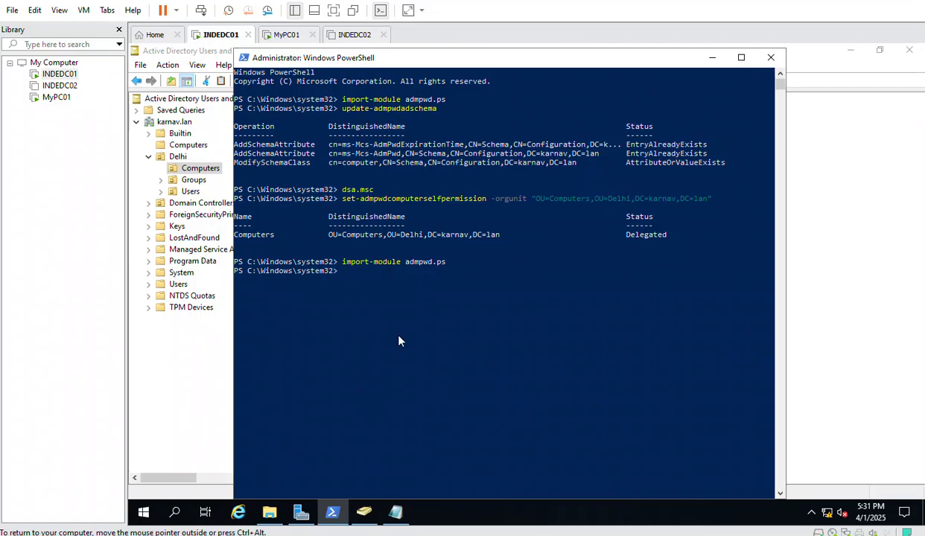
click(395, 512)
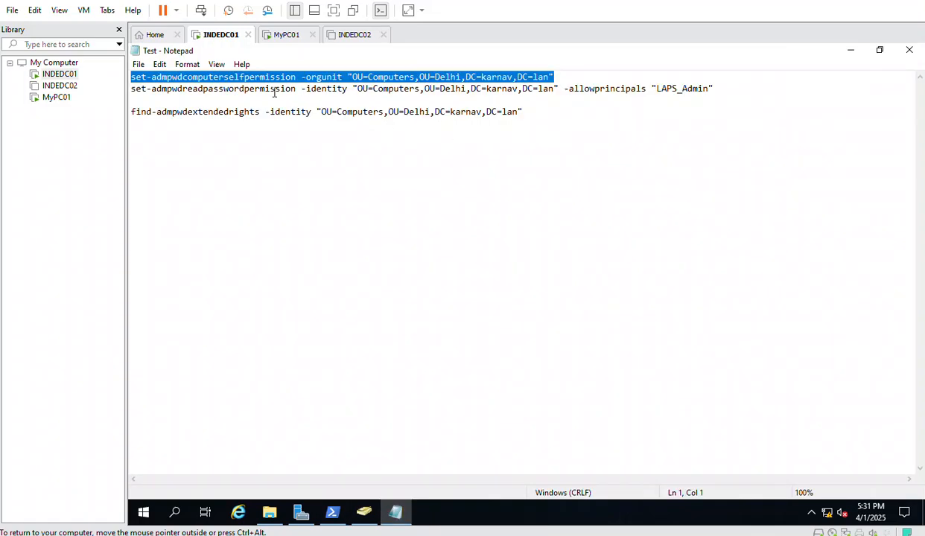
Run find-admpwdextendedrights on the Delhi Computers OU and confirm SYSTEM and Domain Admins hold the rights
drag(542, 117, 129, 120)
key(super+c)
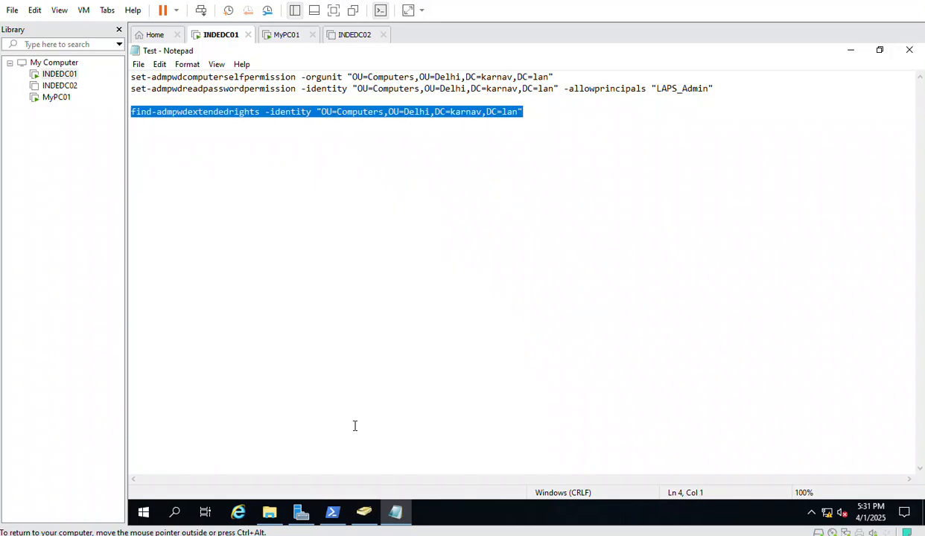
click(332, 512)
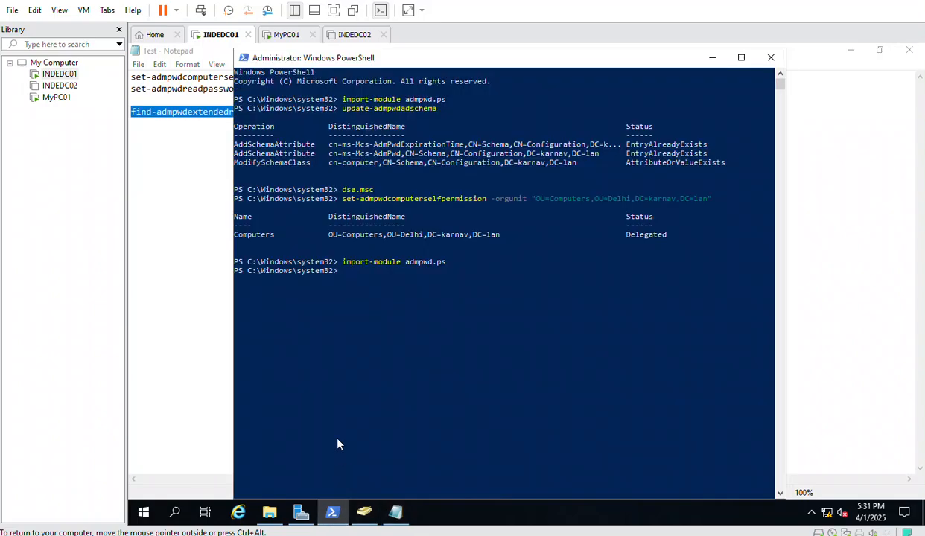
right_click(338, 267)
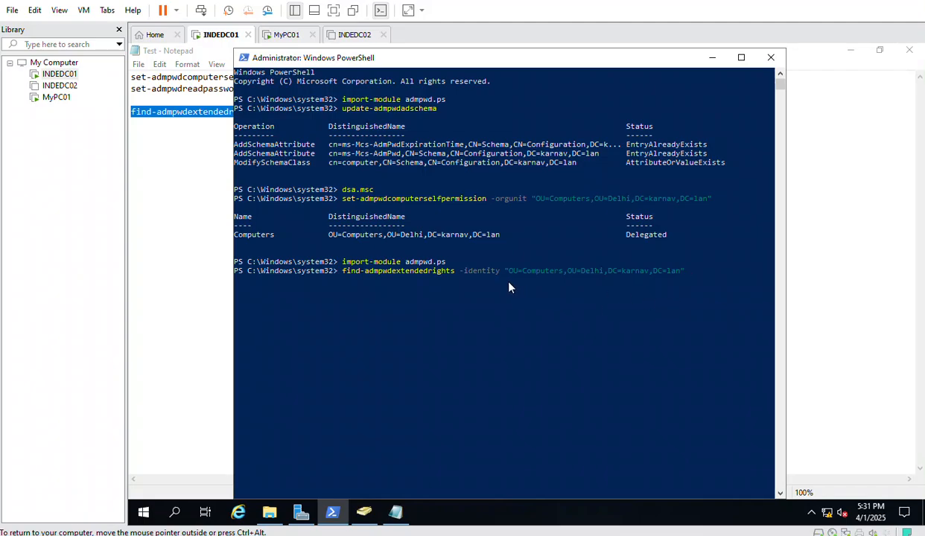
key(Return)
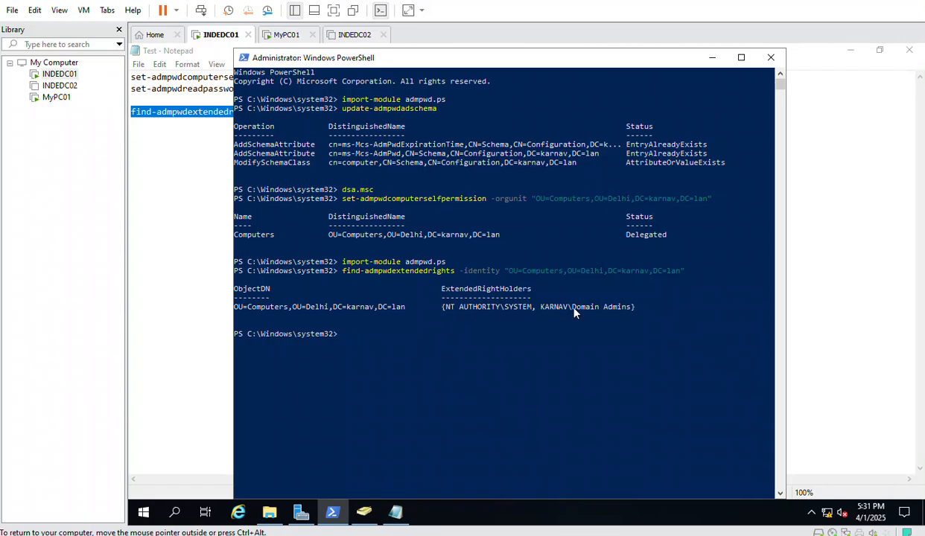
drag(535, 307, 574, 311)
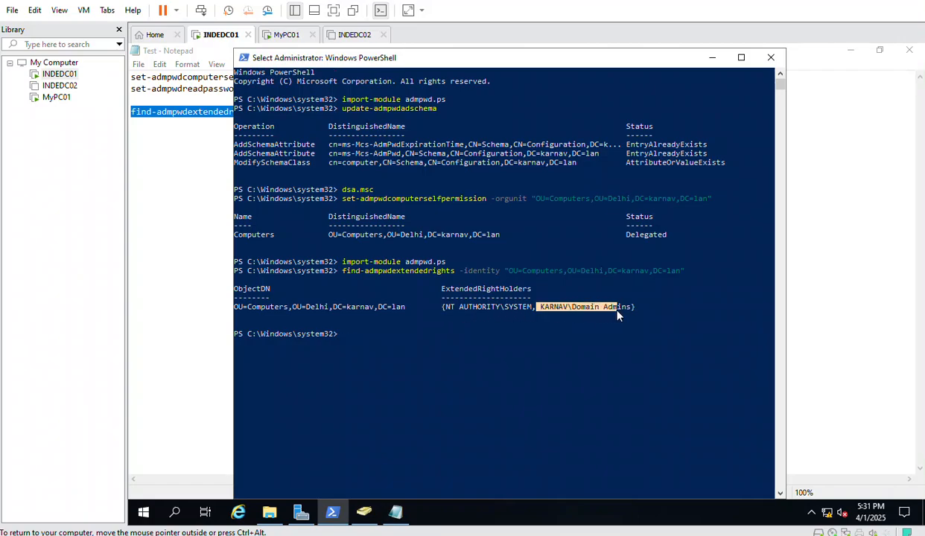
click(178, 222)
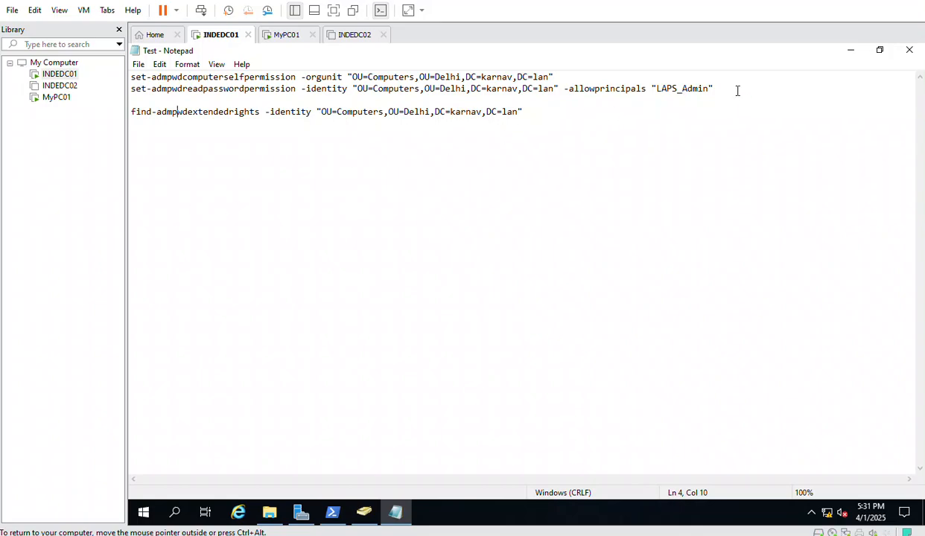
Inspect LAPS_Admin in Delhi > Groups, checking its General and Members tabs (one Delhi user)
click(364, 511)
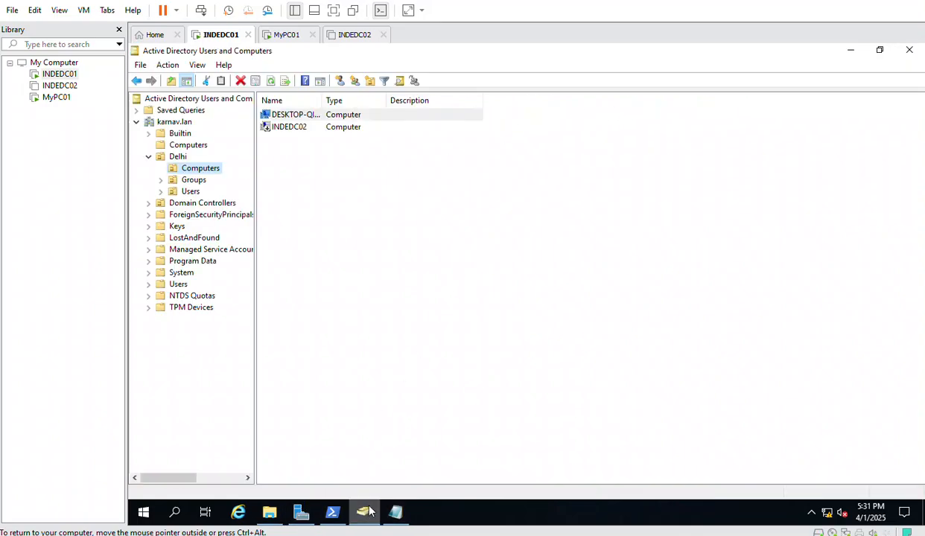
click(193, 180)
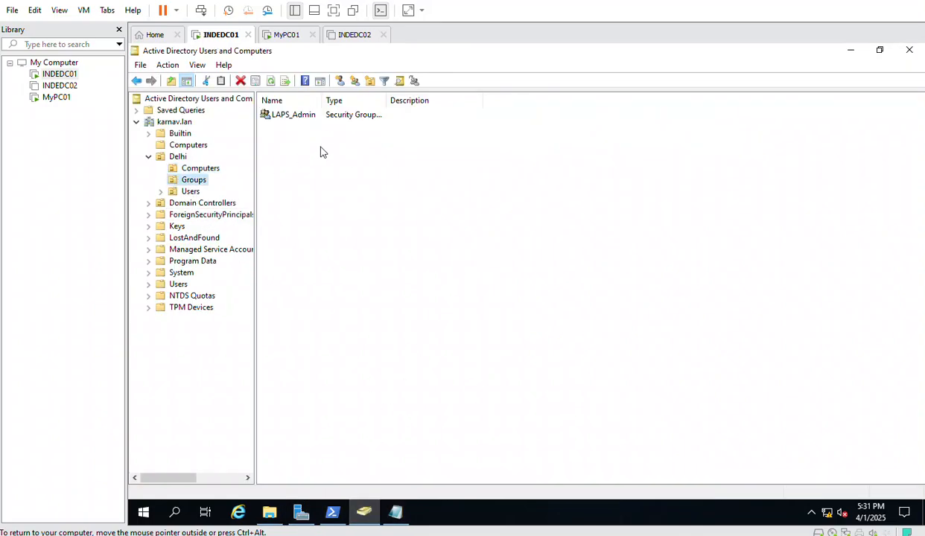
double_click(290, 117)
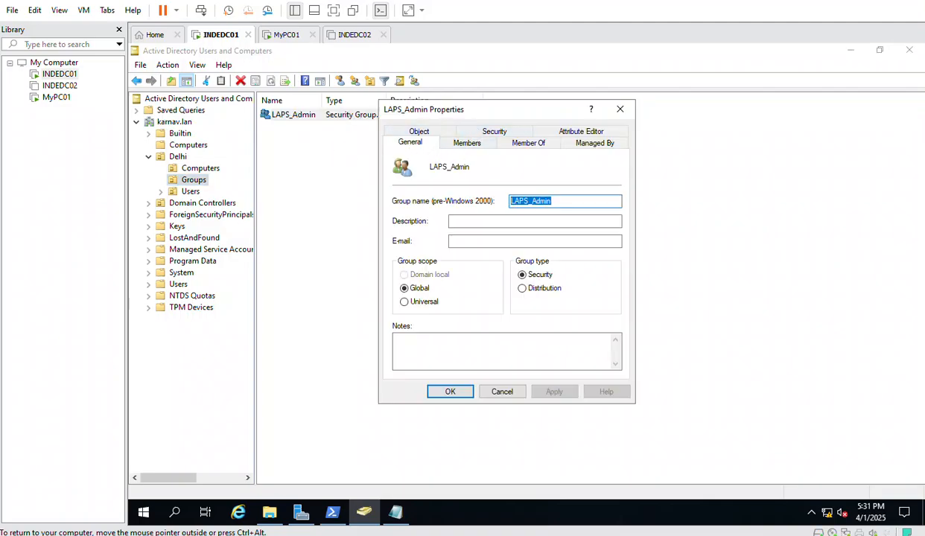
click(463, 145)
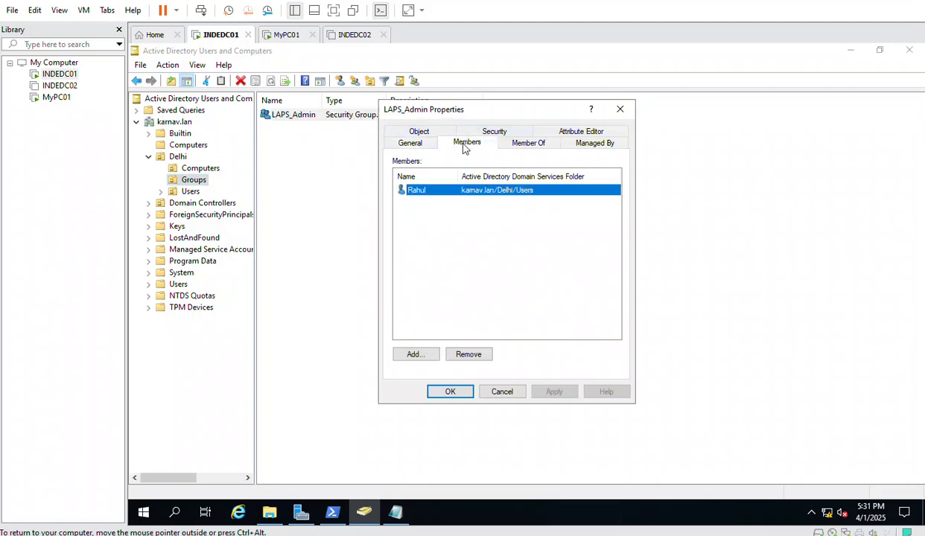
click(504, 393)
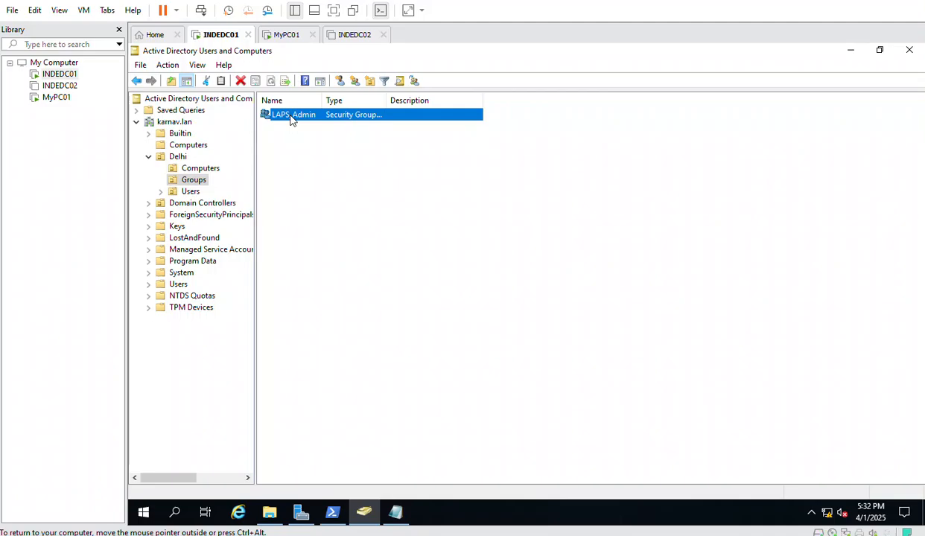
double_click(291, 118)
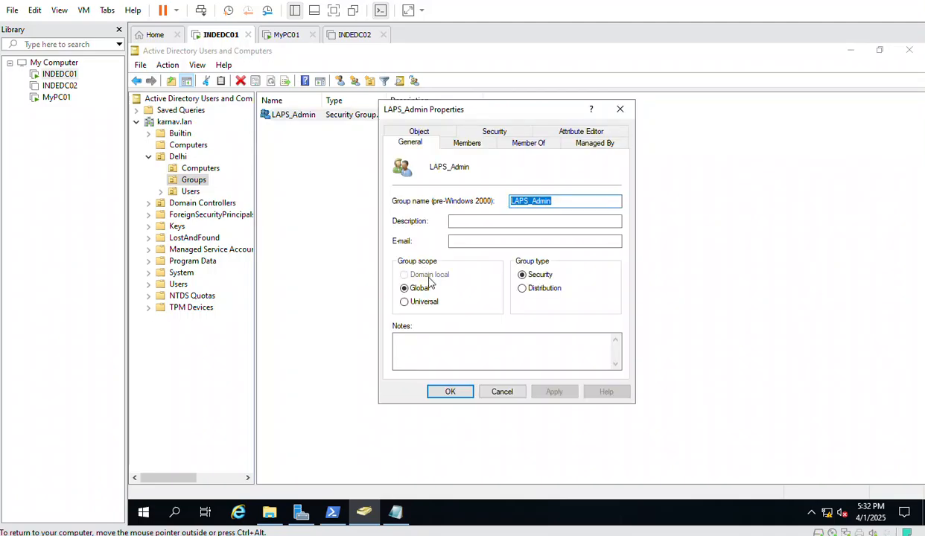
click(469, 145)
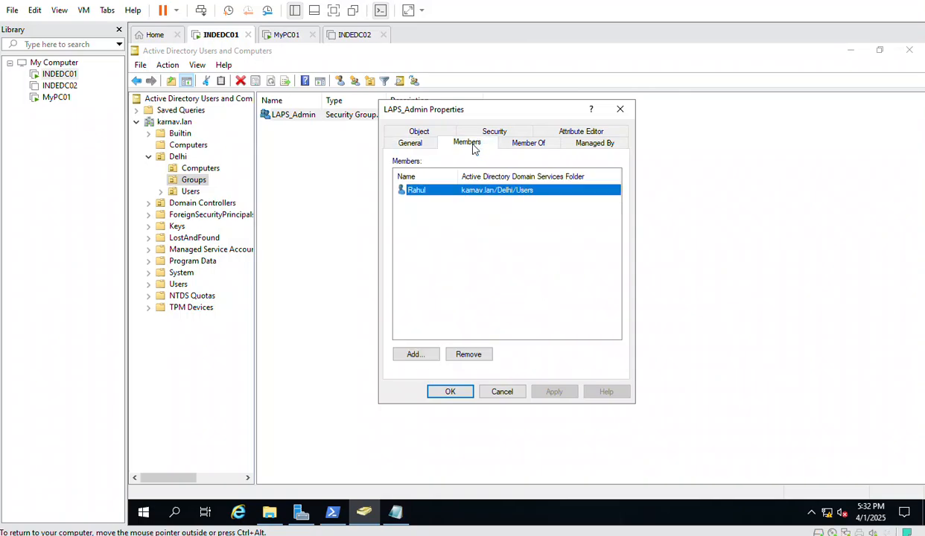
click(404, 145)
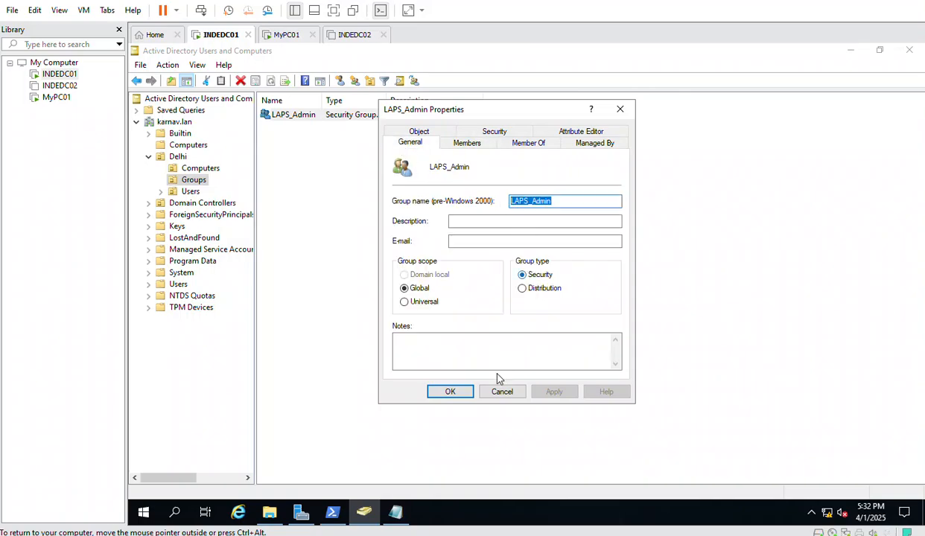
click(396, 512)
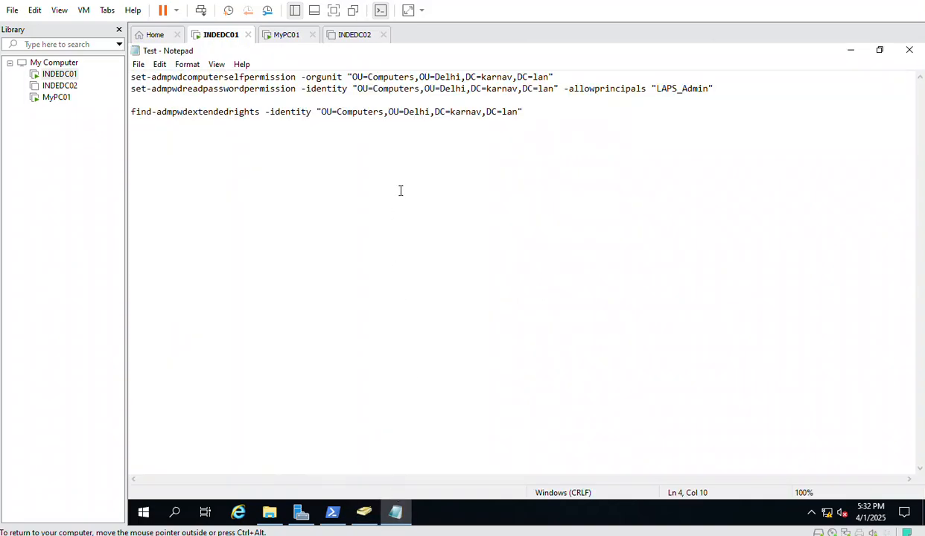
Select part of the set-admpwdreadpasswordpermission line and paste it into PowerShell
drag(737, 97, 127, 91)
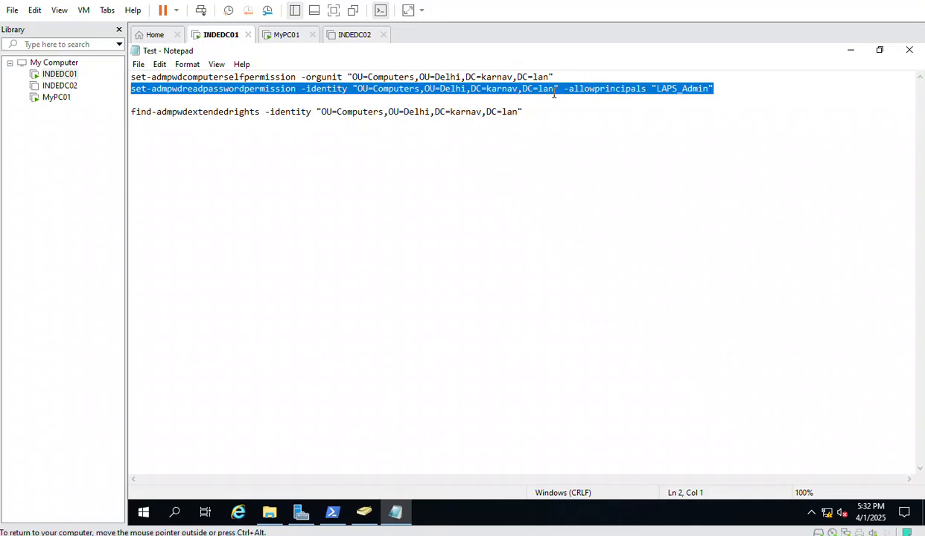
drag(557, 89, 350, 89)
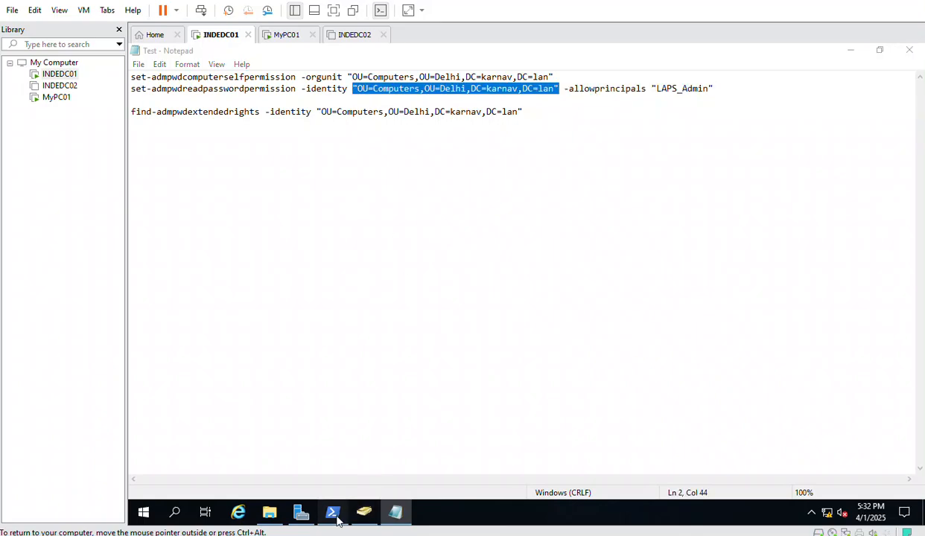
click(332, 511)
right_click(352, 341)
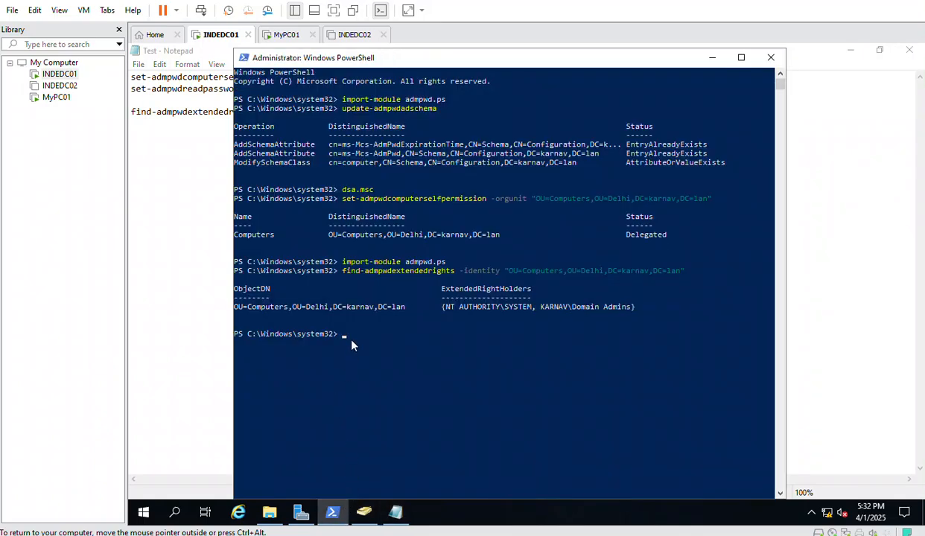
right_click(352, 340)
click(196, 284)
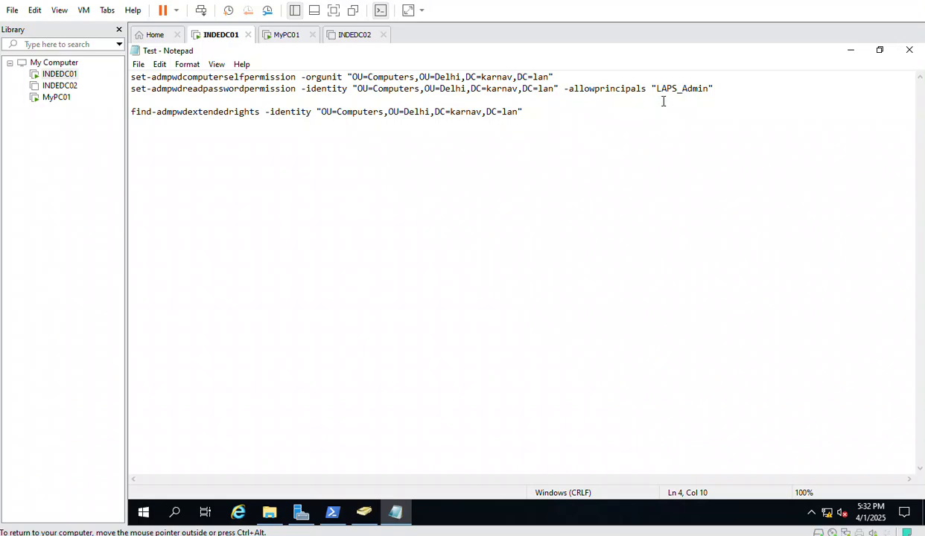
Reselect the whole set-admpwdreadpasswordpermission line for LAPS_Admin on the Delhi Computers OU
click(717, 89)
key(shift+Home)
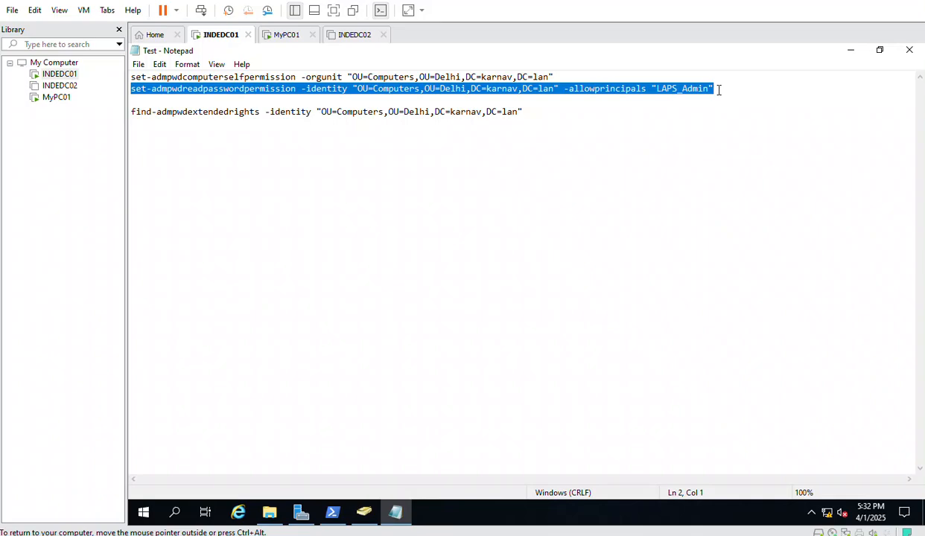
click(586, 168)
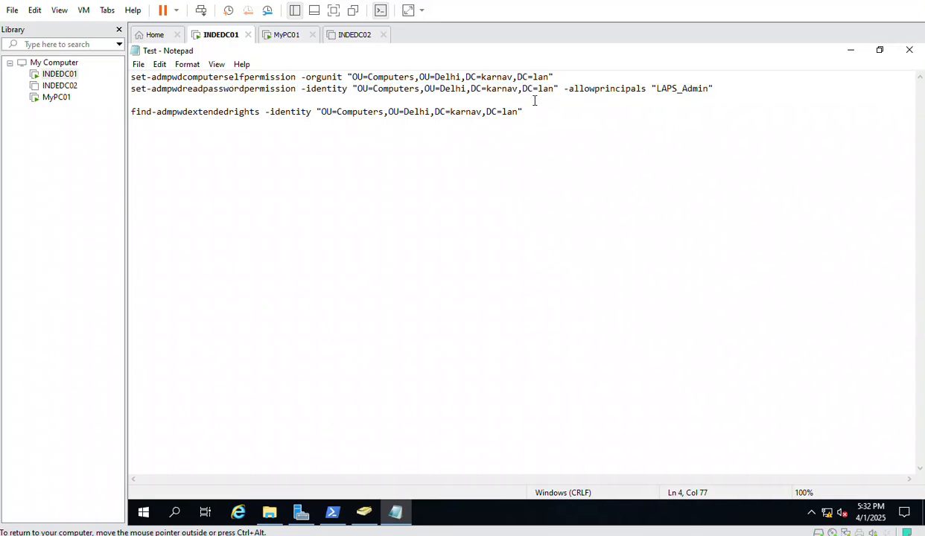
click(301, 88)
key(shift+Left)
drag(353, 89, 128, 90)
click(447, 229)
drag(557, 88, 352, 89)
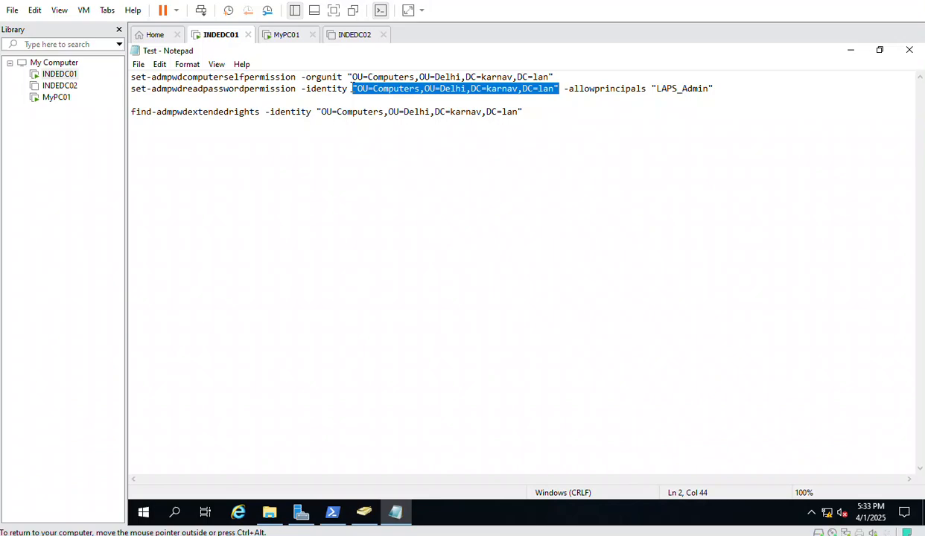
click(720, 90)
drag(721, 89, 130, 90)
key(super+c)
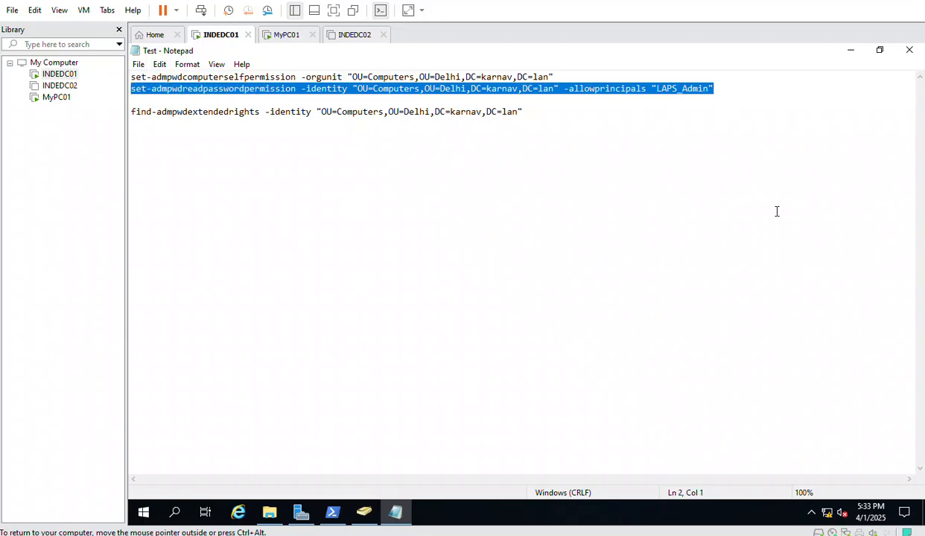
click(332, 513)
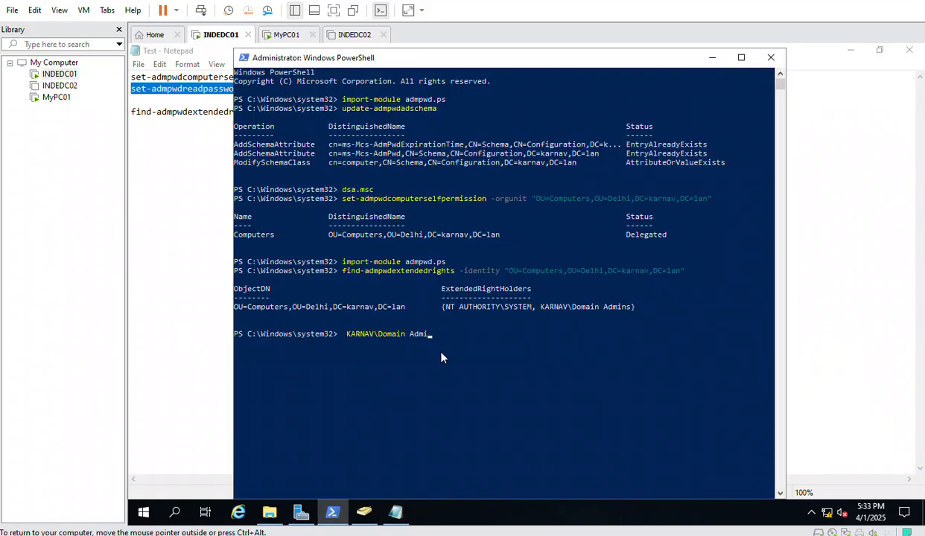
Clear the stray prompt text, then paste and run the read-password permission command
key(BackSpace)
key(BackSpace)
key(BackSpace)
key(BackSpace)
key(BackSpace)
key(BackSpace)
key(BackSpace)
key(BackSpace)
key(BackSpace)
key(BackSpace)
key(BackSpace)
key(BackSpace)
key(BackSpace)
key(BackSpace)
key(BackSpace)
key(BackSpace)
key(BackSpace)
key(BackSpace)
key(BackSpace)
right_click(367, 346)
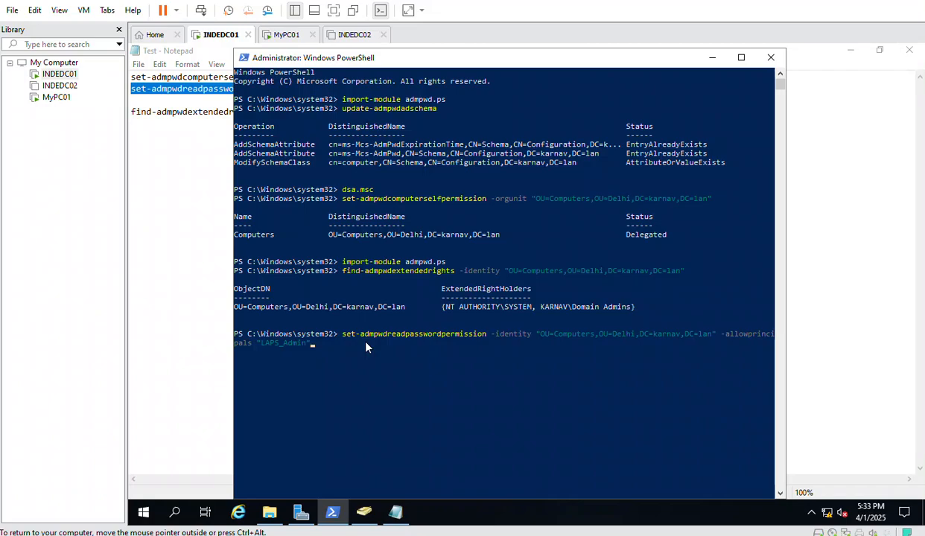
key(Return)
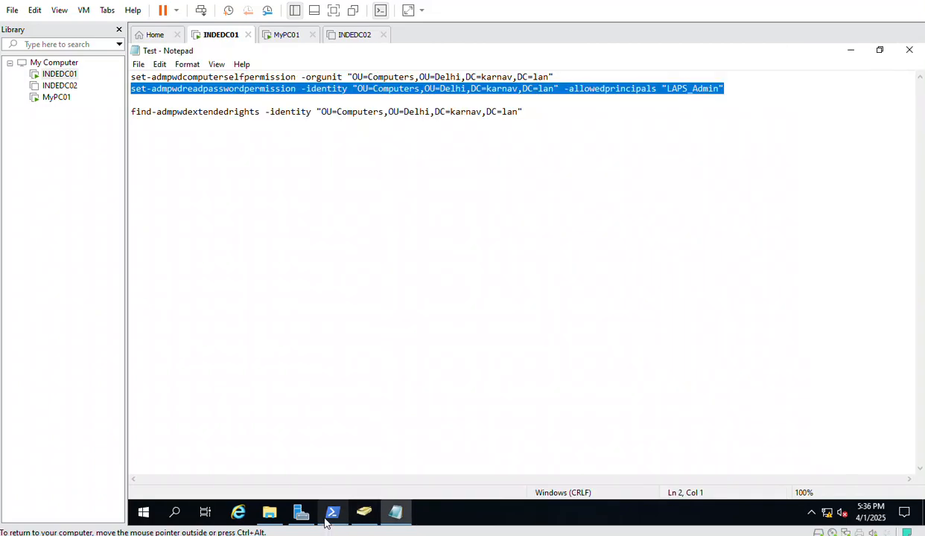
click(332, 512)
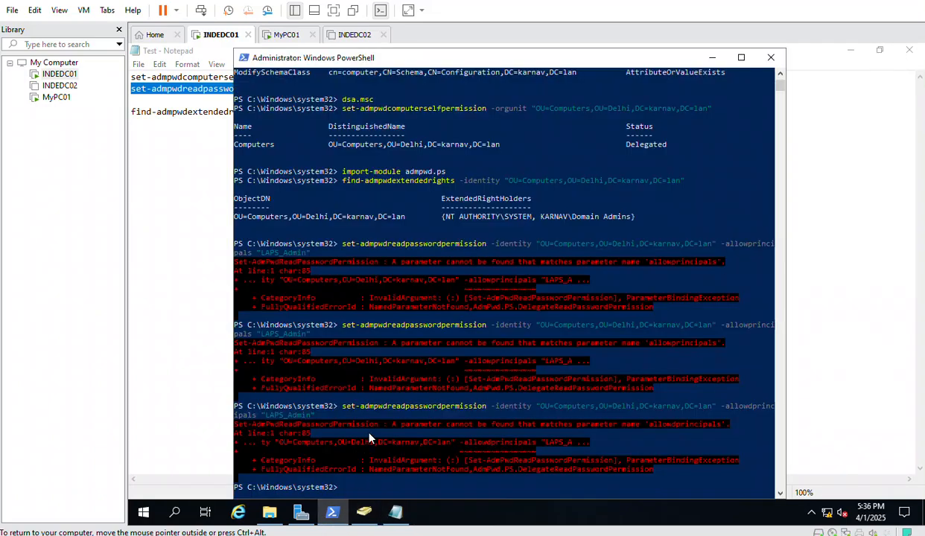
Clear the console with cls and run the corrected command for LAPS_Admin, returning Delegated
text(cls)
key(Return)
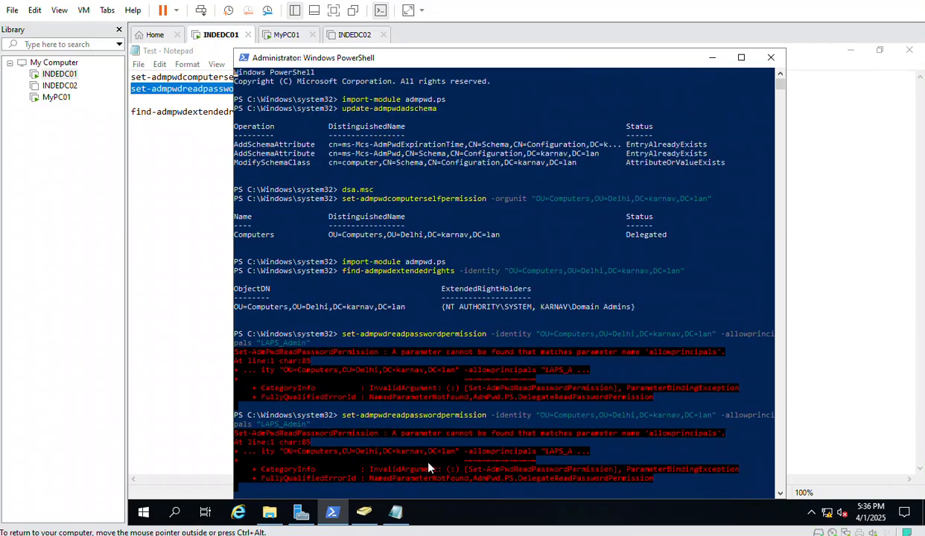
right_click(368, 82)
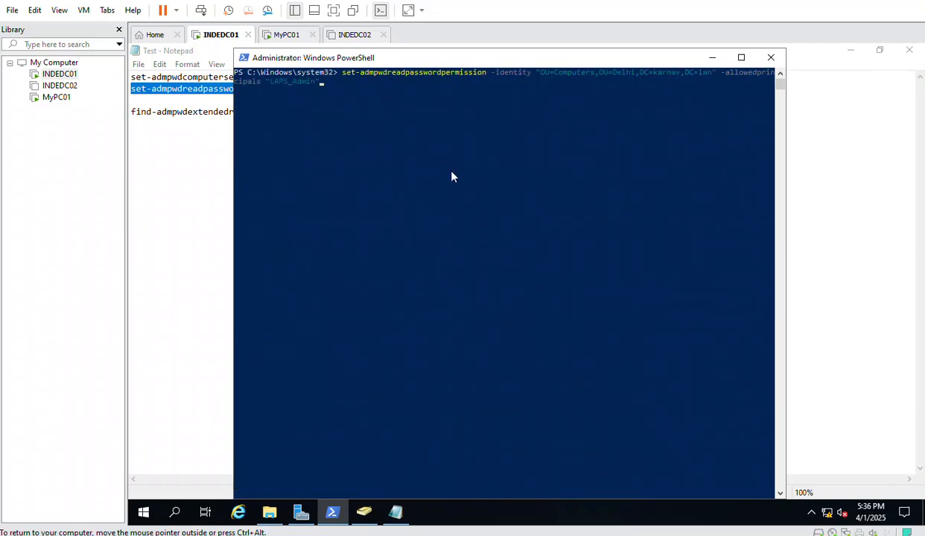
key(Return)
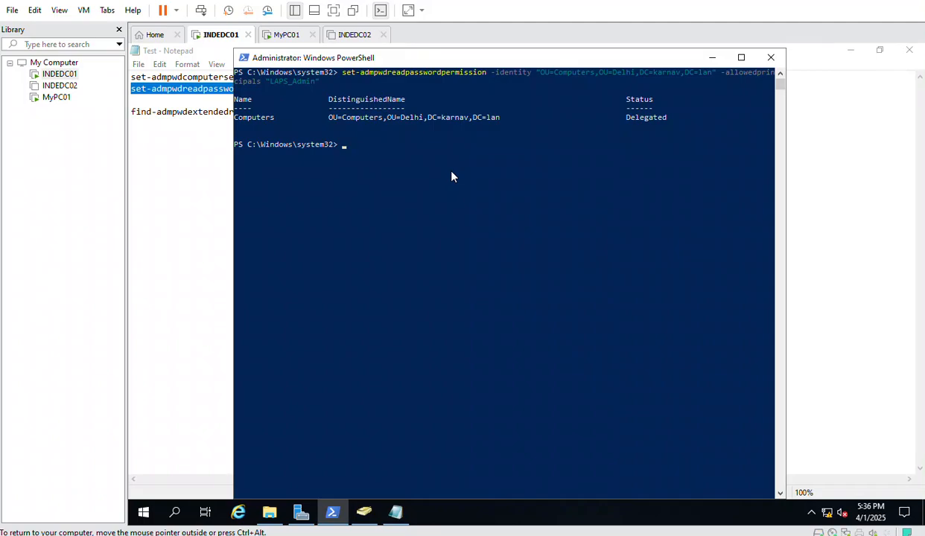
Rerun find-admpwdextendedrights on OU=Computers,OU=Delhi,DC=karnav,DC=lan and find LAPS_Admin listed
click(204, 164)
key(shift+Right)
key(shift+Right)
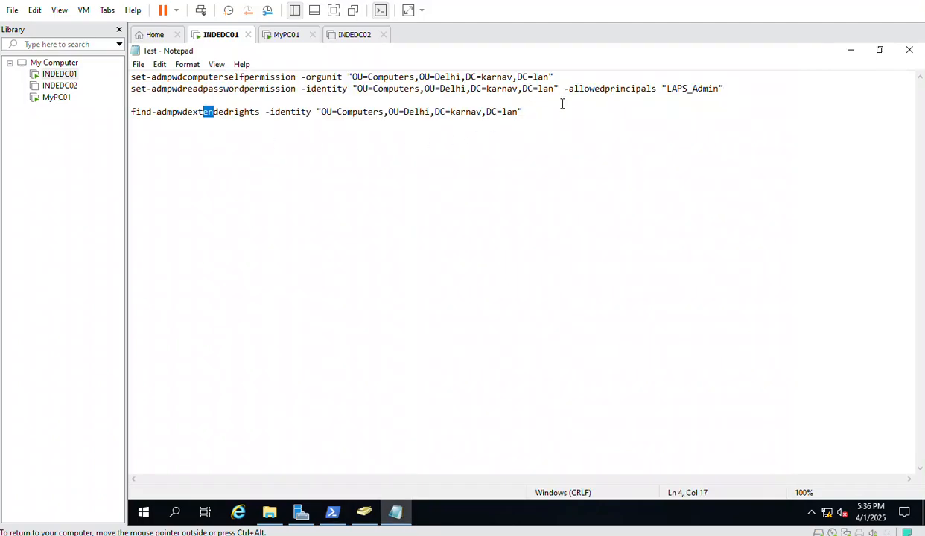
drag(559, 88, 356, 90)
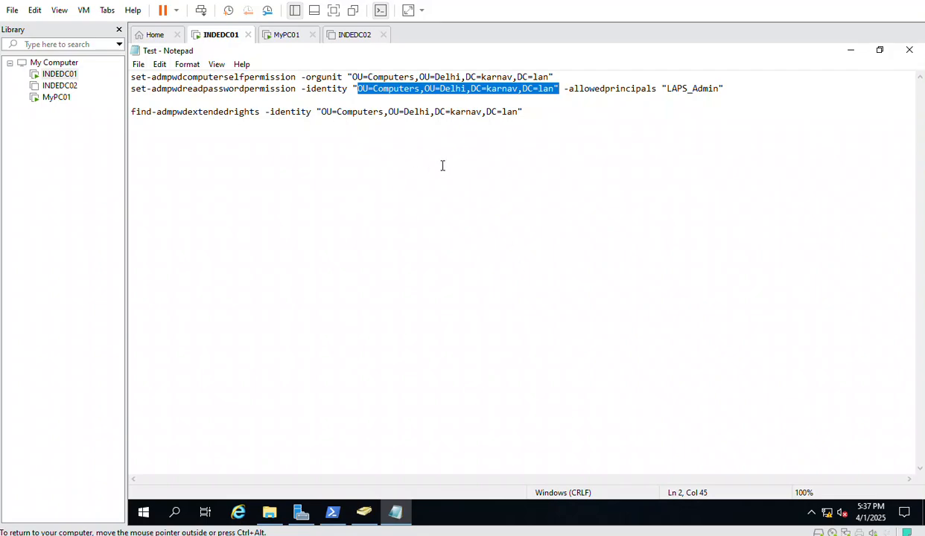
drag(524, 112, 131, 114)
key(super+c)
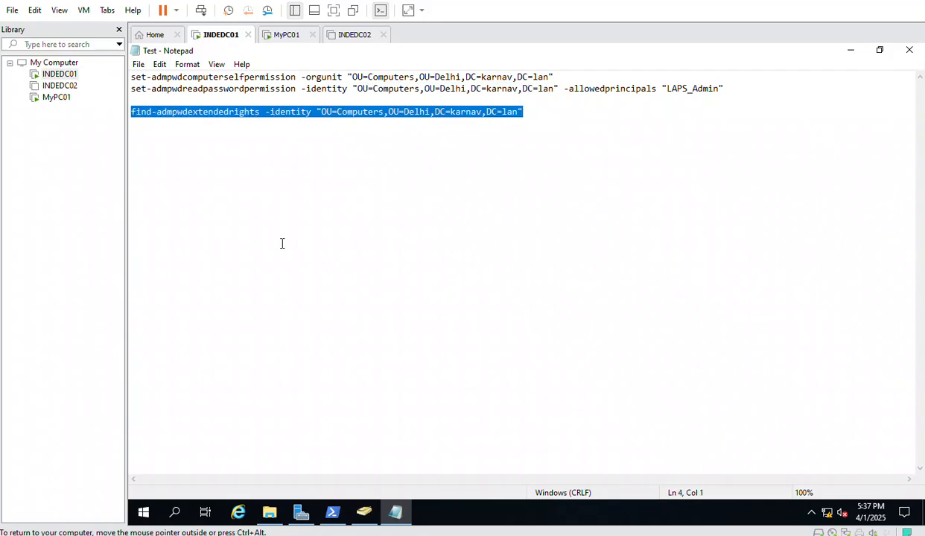
click(332, 511)
right_click(380, 160)
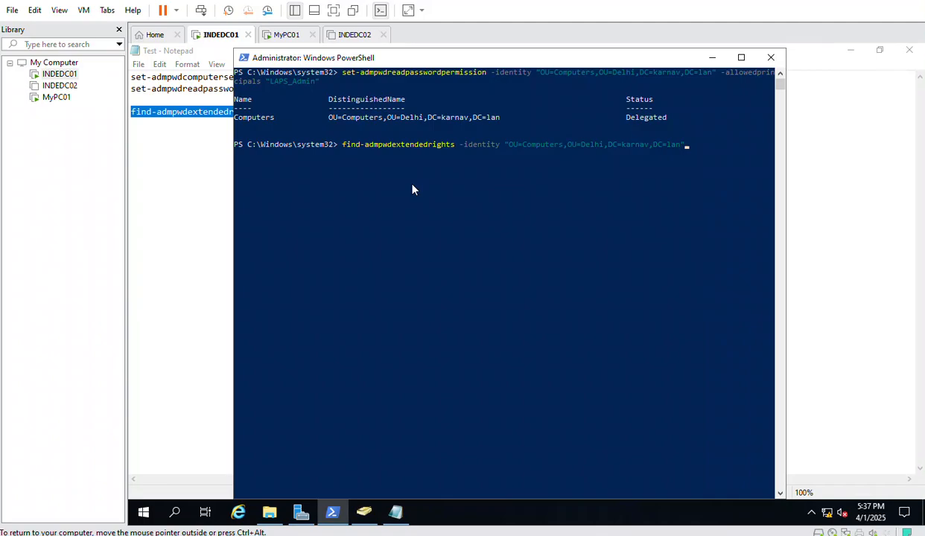
key(Return)
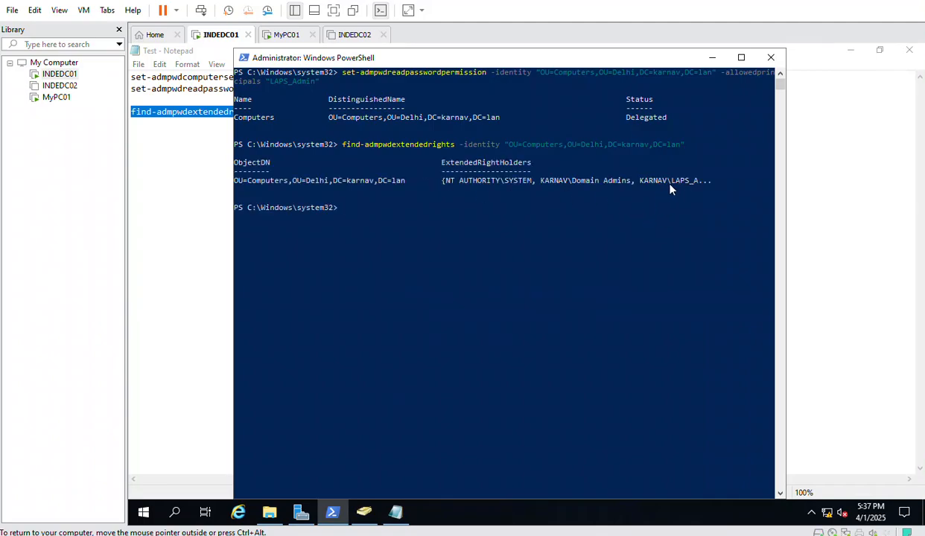
drag(638, 184, 704, 189)
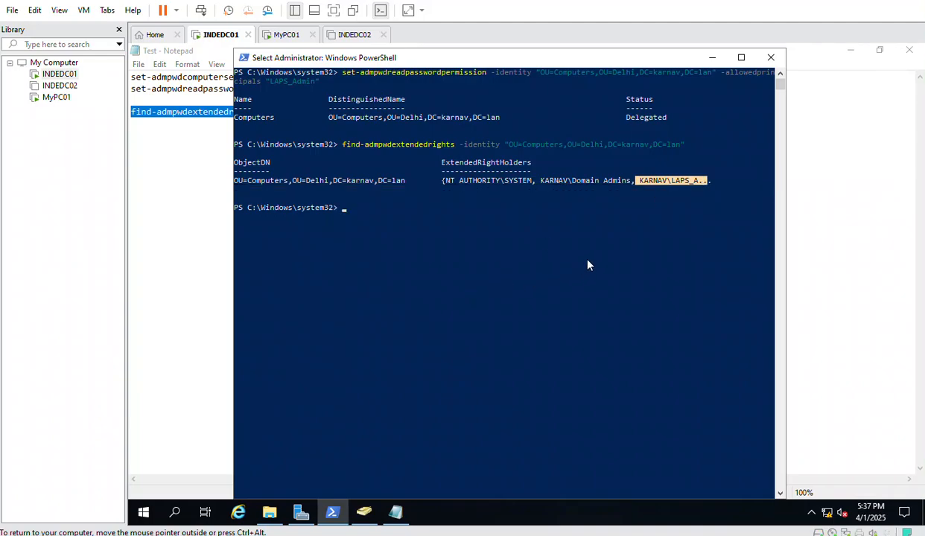
View the computer accounts in the Delhi > Computers OU in Active Directory Users and Computers
click(791, 160)
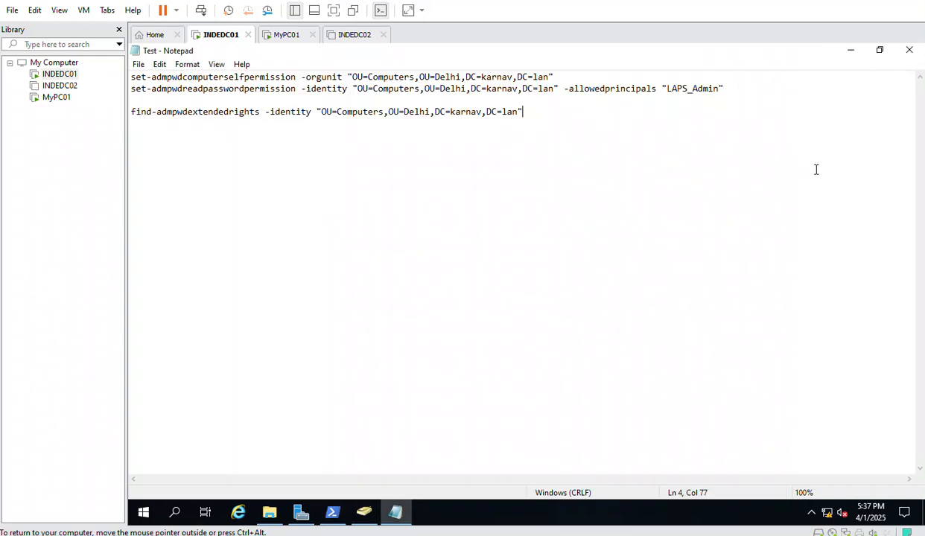
click(364, 520)
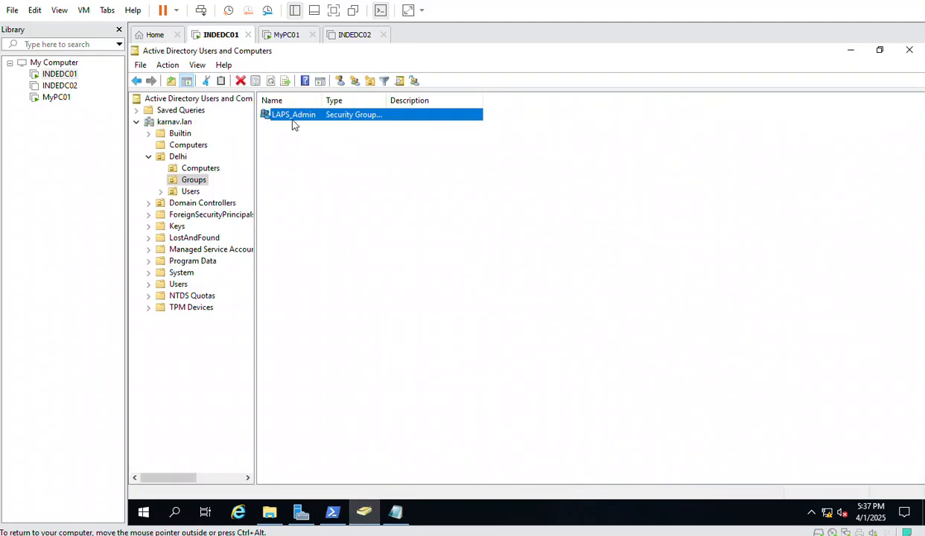
click(195, 168)
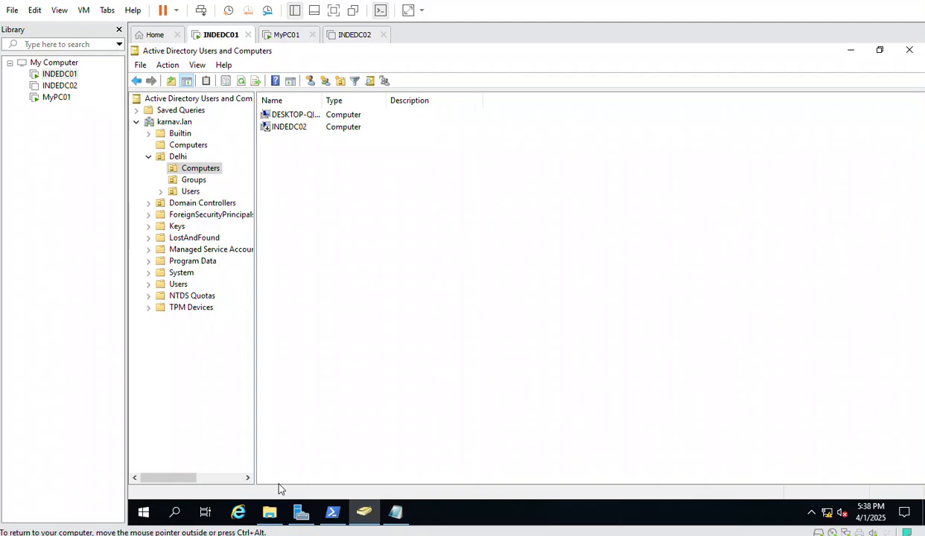
click(259, 501)
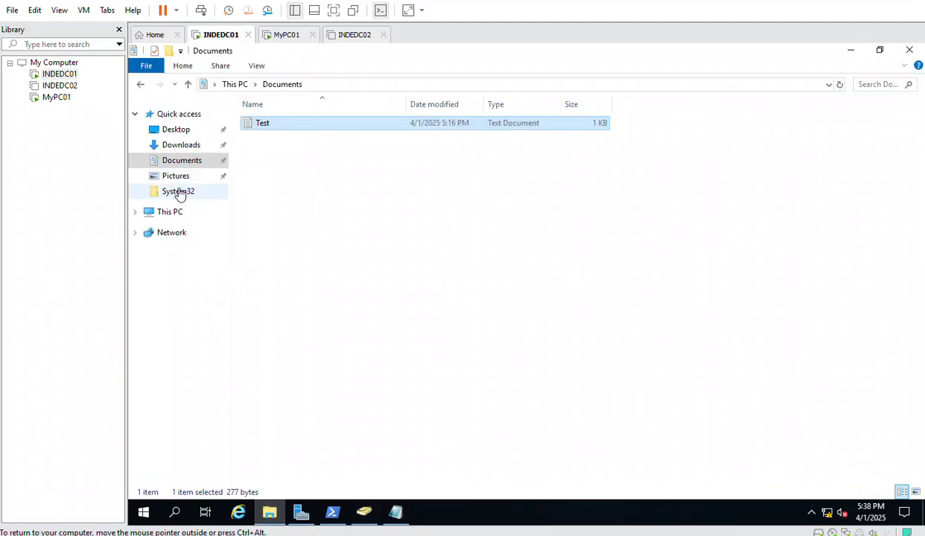
Copy the LAPS.x64 installer from the Downloads folder
click(182, 146)
click(273, 128)
right_click(272, 127)
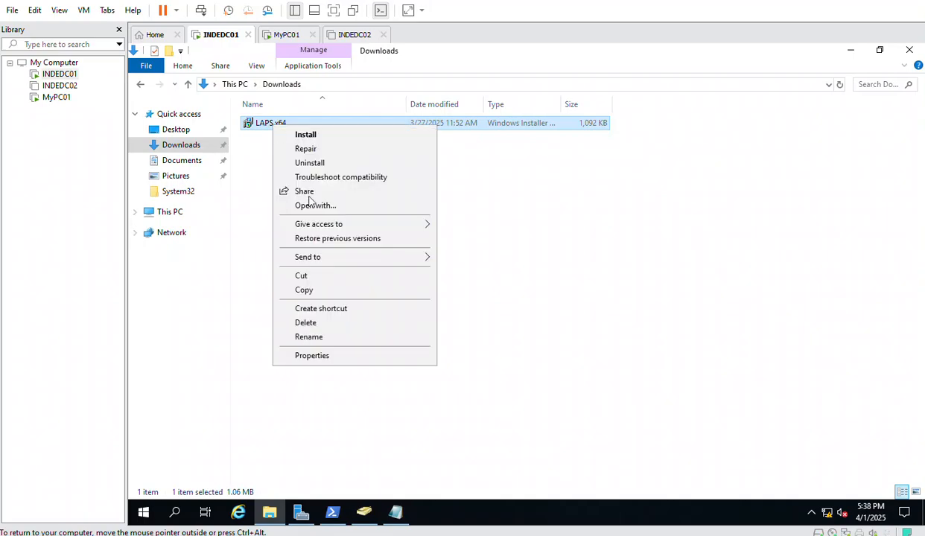
click(309, 291)
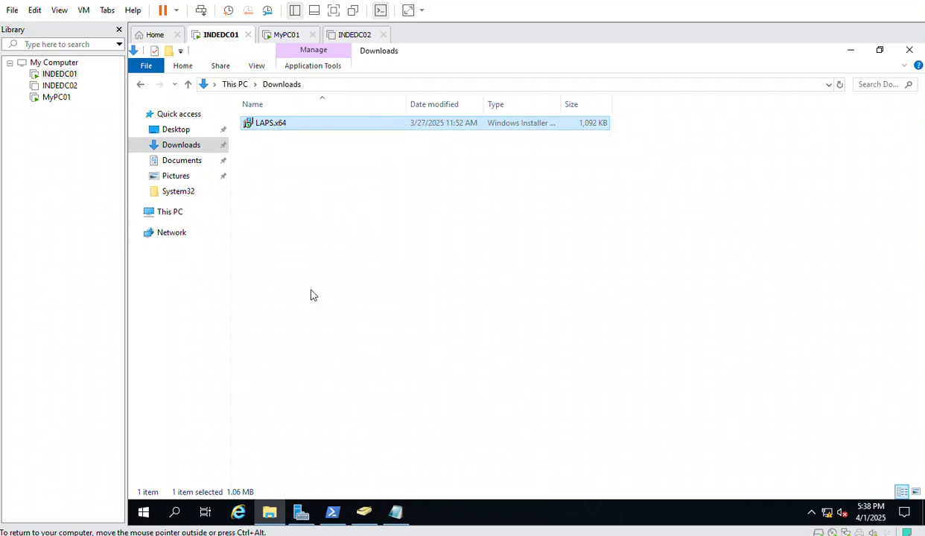
Browse from This PC through Local Disk (C:) and Windows into the SYSVOL folder
click(176, 212)
click(318, 227)
double_click(319, 227)
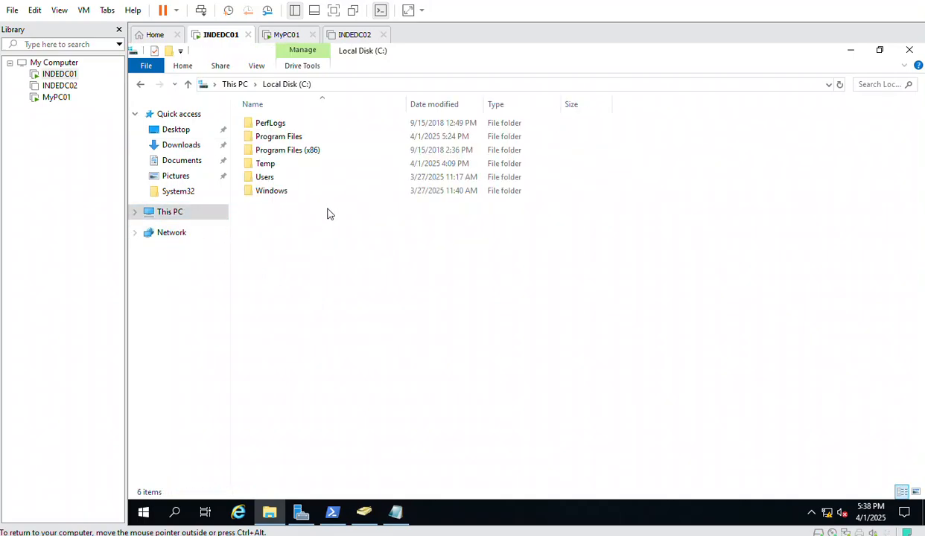
double_click(282, 191)
scroll(290, 335, down, 4)
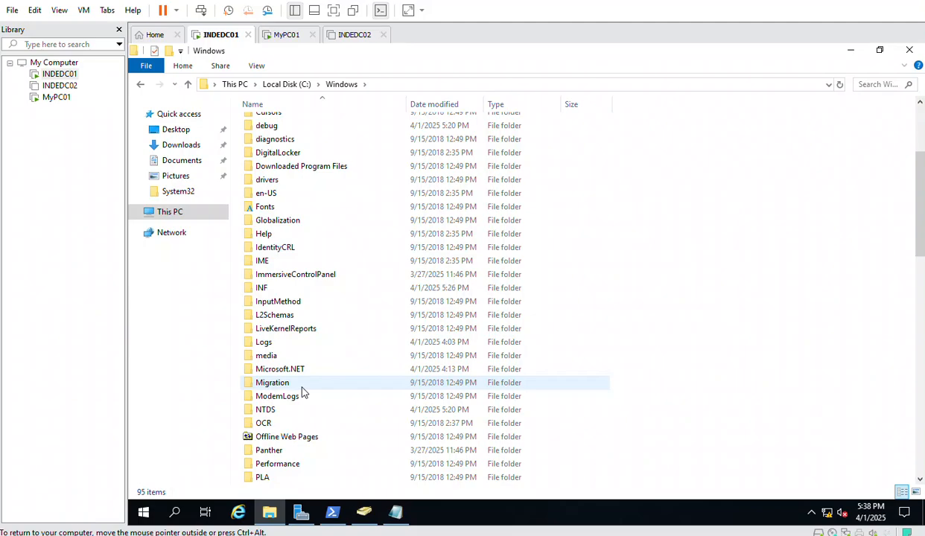
scroll(301, 391, down, 4)
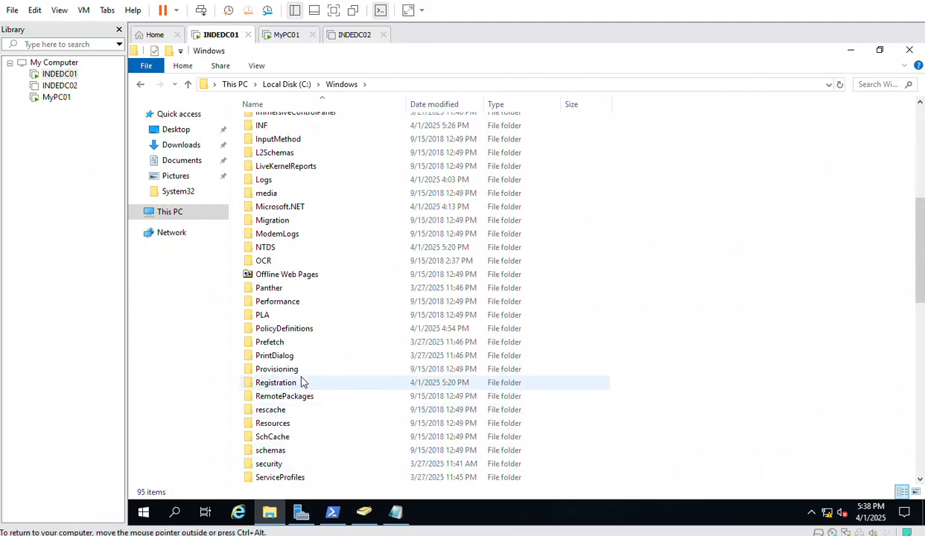
scroll(301, 382, down, 3)
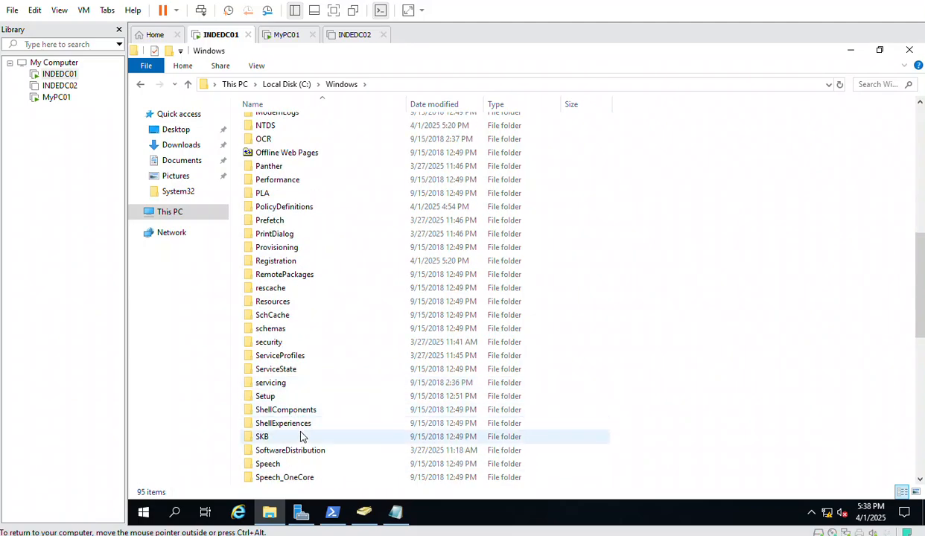
scroll(301, 439, down, 1)
scroll(303, 443, down, 2)
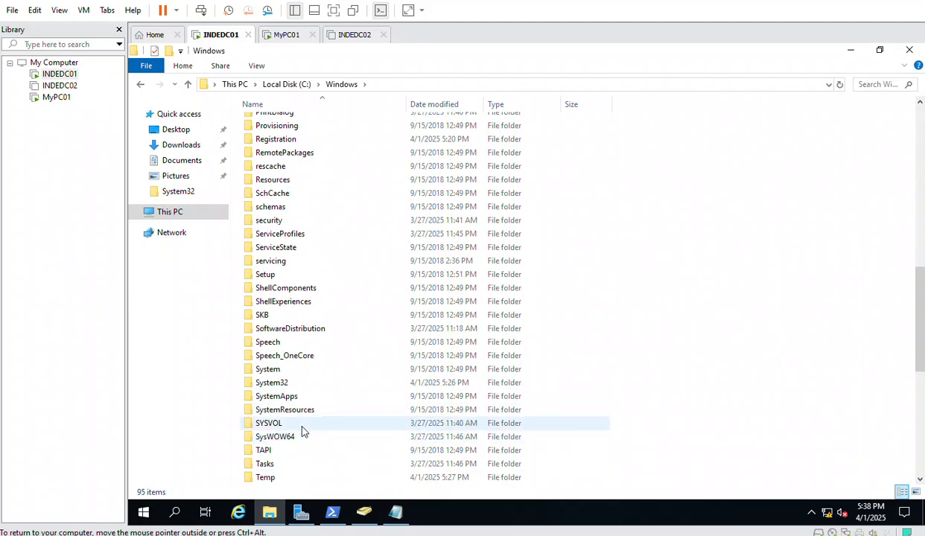
double_click(274, 426)
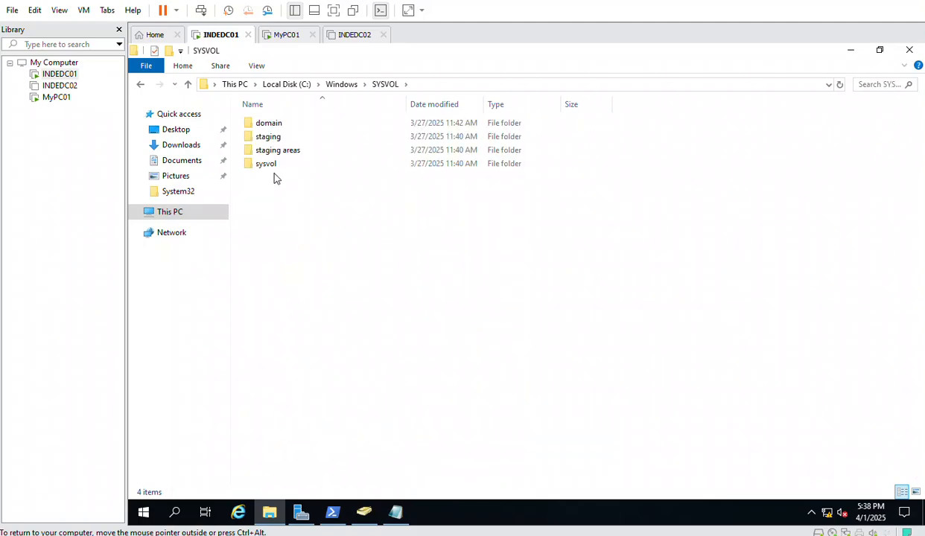
Go through sysvol > karnav.lan into the empty scripts folder
click(273, 167)
double_click(273, 166)
click(271, 127)
double_click(270, 127)
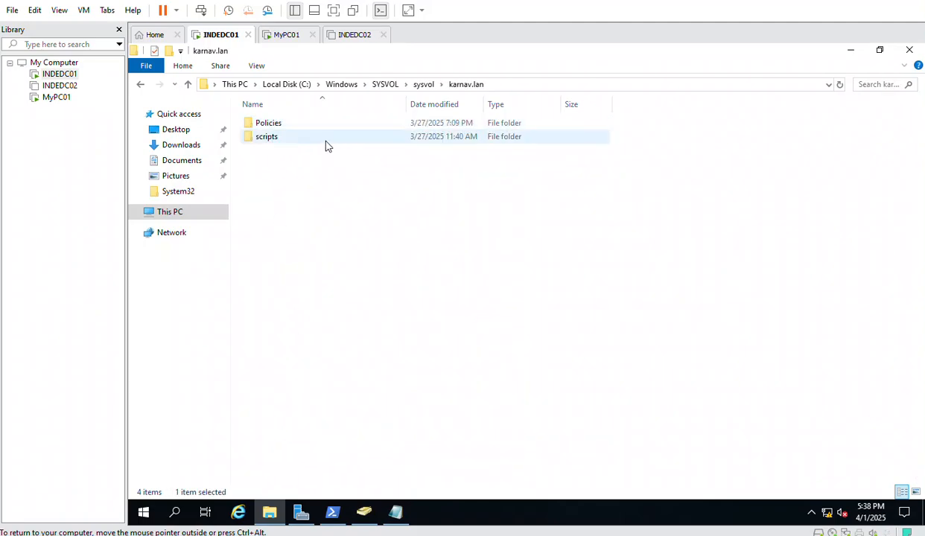
click(272, 126)
double_click(272, 127)
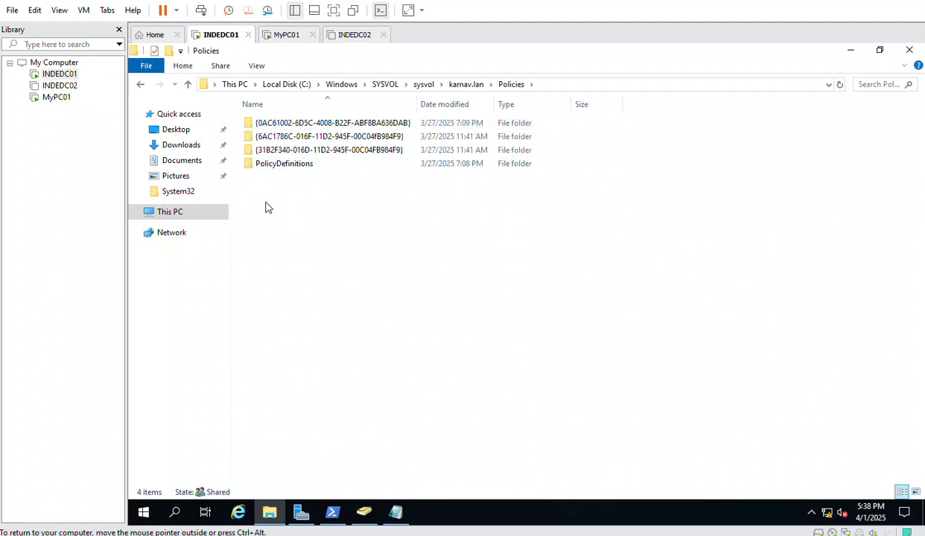
click(140, 86)
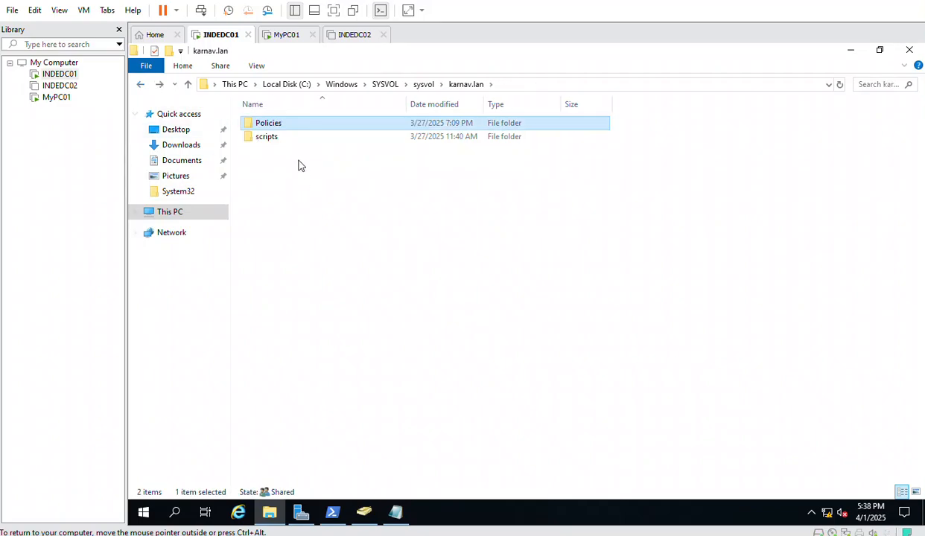
click(268, 137)
double_click(268, 138)
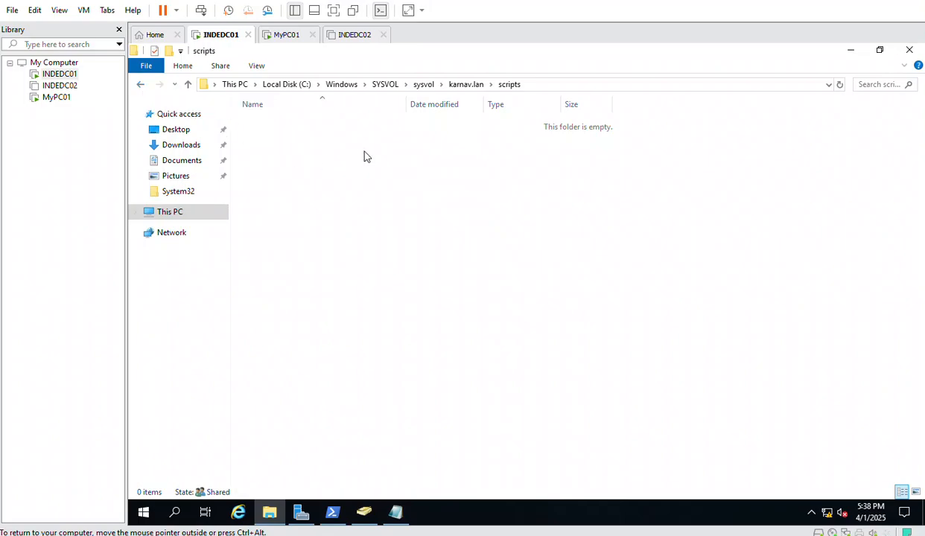
Create a new folder named LAPS inside scripts, approving the admin prompts
right_click(274, 157)
mouse_move(347, 297)
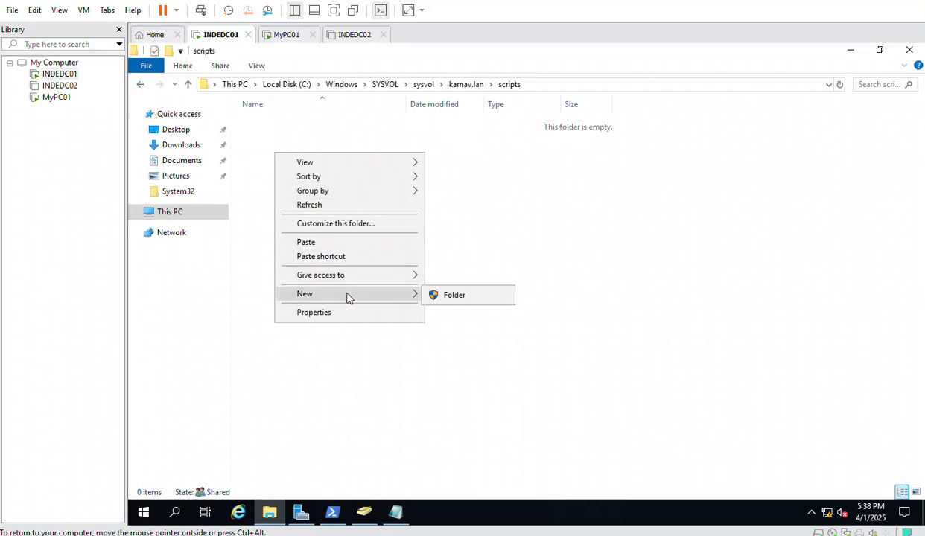
click(447, 298)
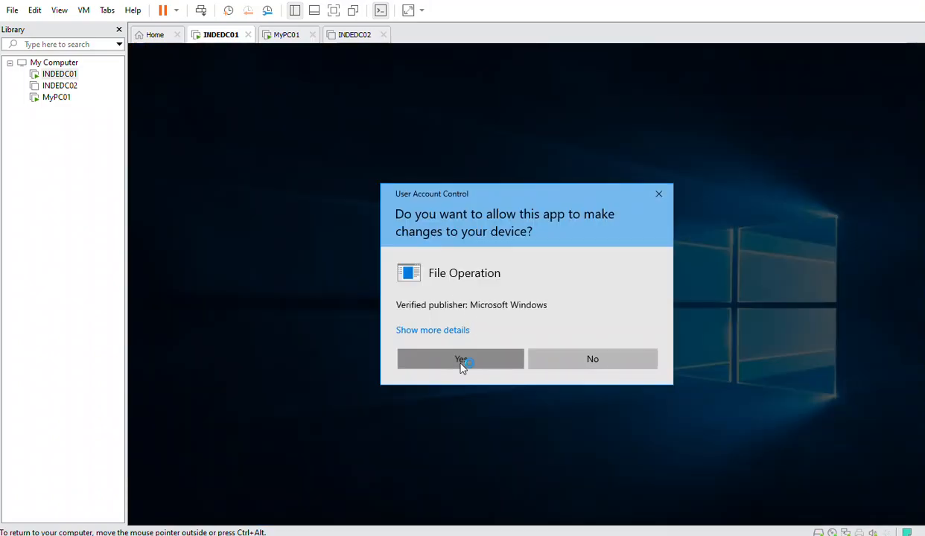
click(460, 360)
text(LAPS)
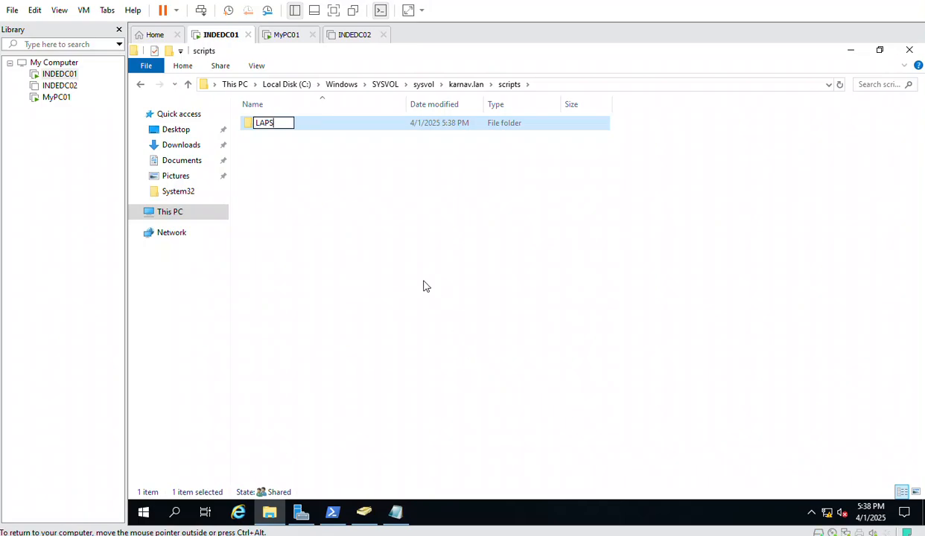
key(Return)
click(461, 359)
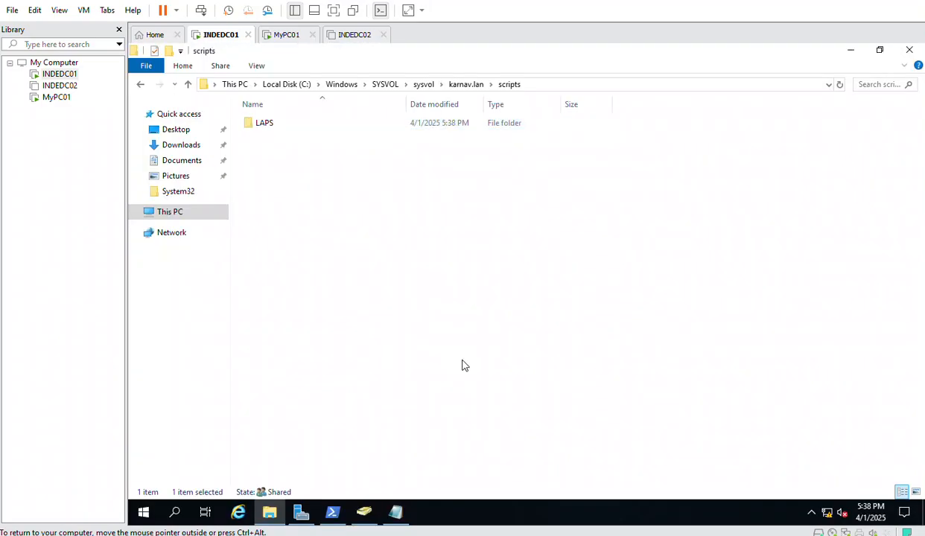
Paste the LAPS.x64 installer into the LAPS folder, allowing administrator permission
click(256, 125)
double_click(255, 125)
right_click(329, 185)
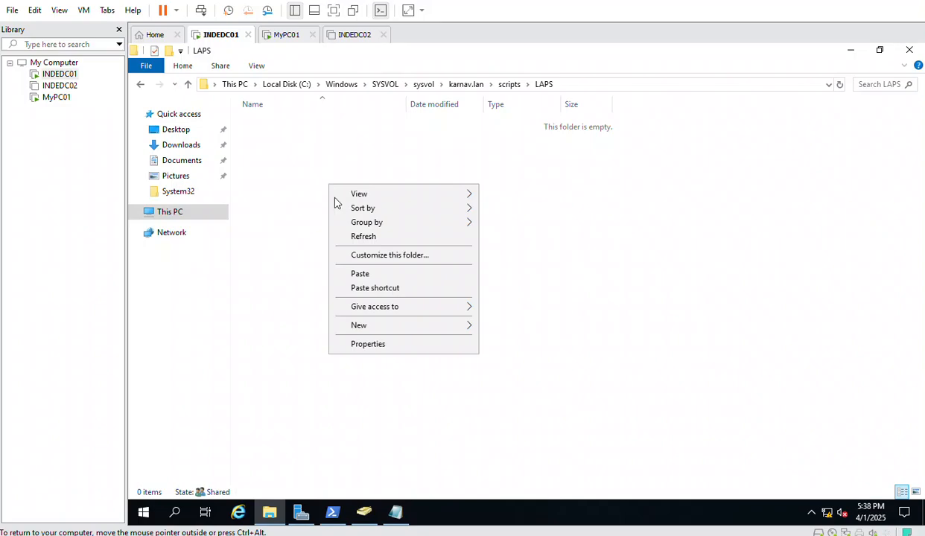
click(360, 273)
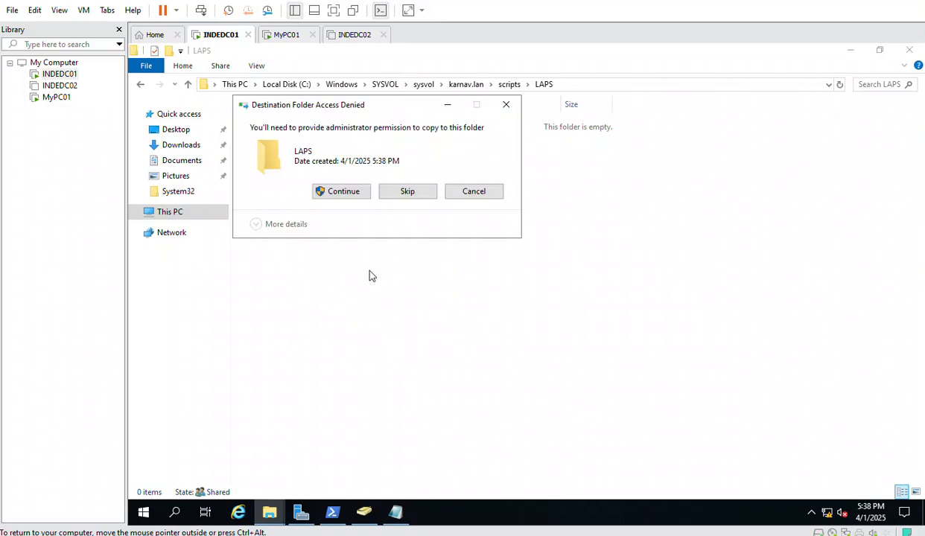
click(337, 191)
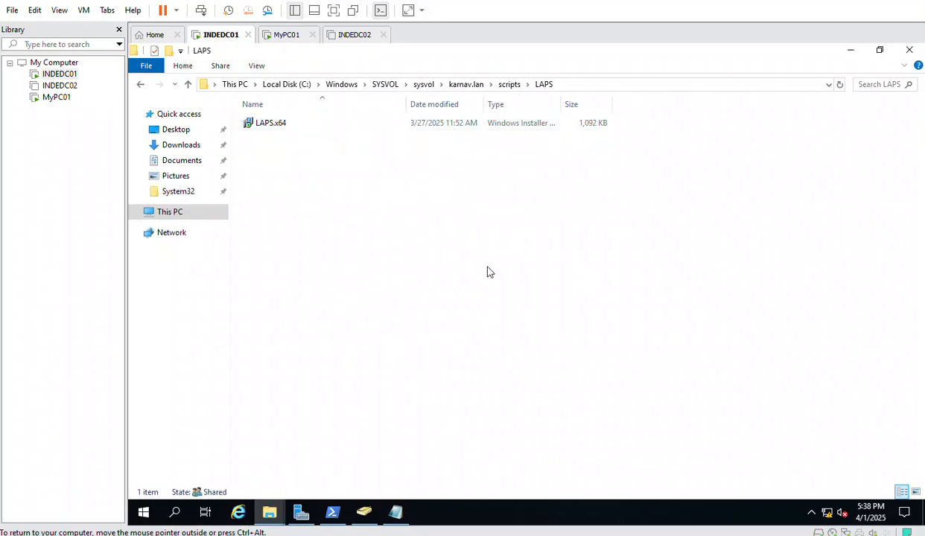
right_click(144, 513)
Start a \\ path in the Run prompt, then bring back the LAPS folder window
click(216, 449)
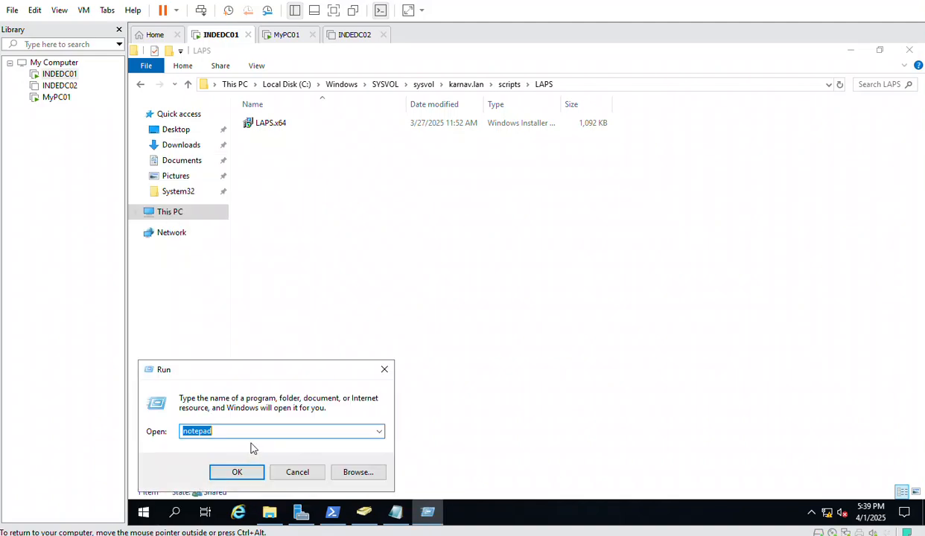
text(\\)
click(367, 521)
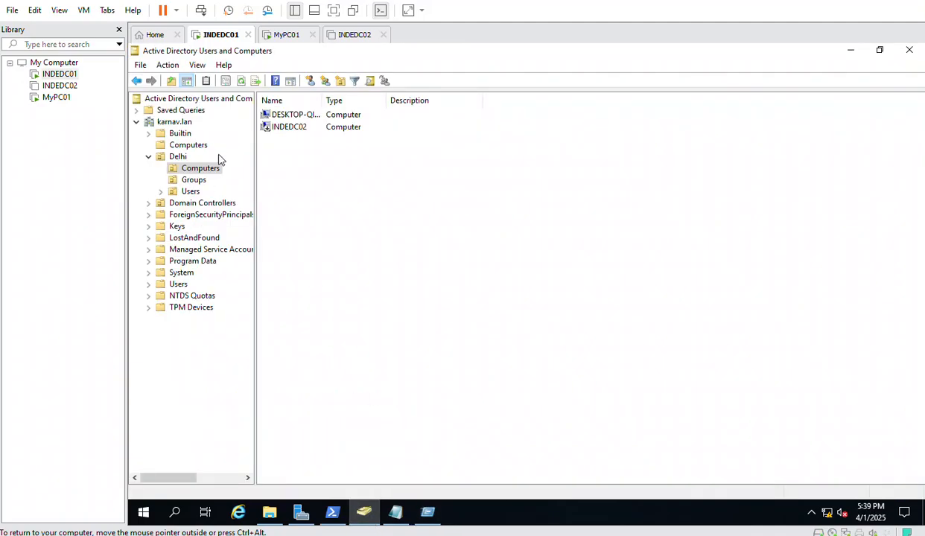
click(269, 512)
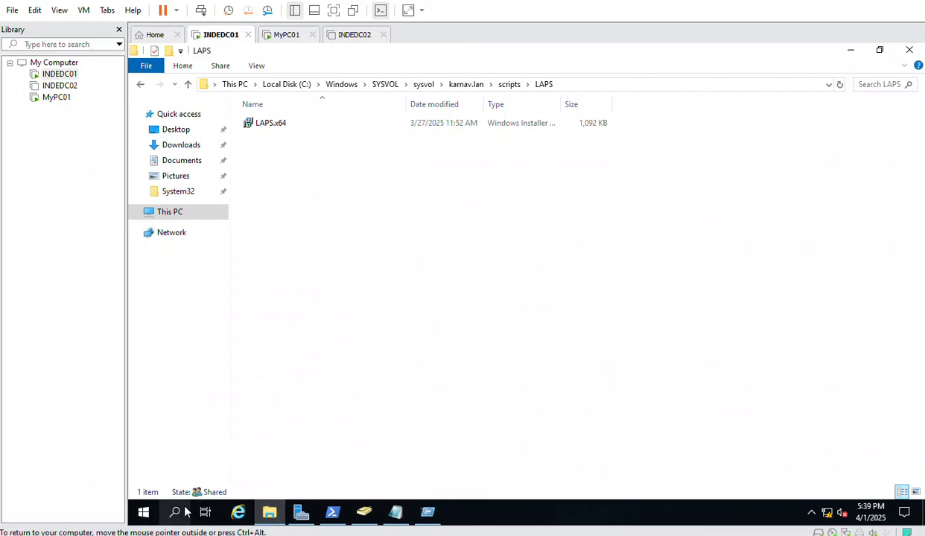
Build \\karnav.lan\SYSVOL\karnav.lan\scripts\LAPS\LAPS.x64.msi in the Run prompt using autocomplete
key(super+r)
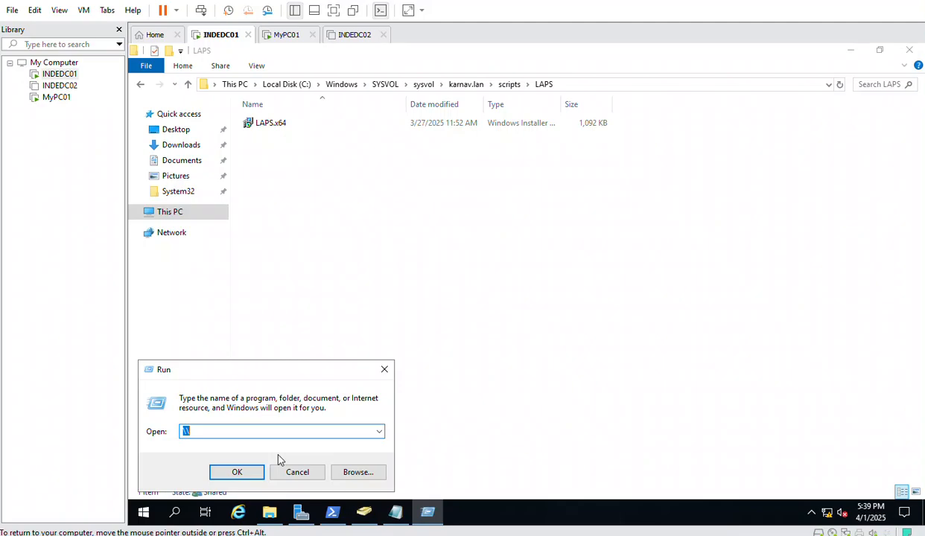
text(\\karnav.lan\)
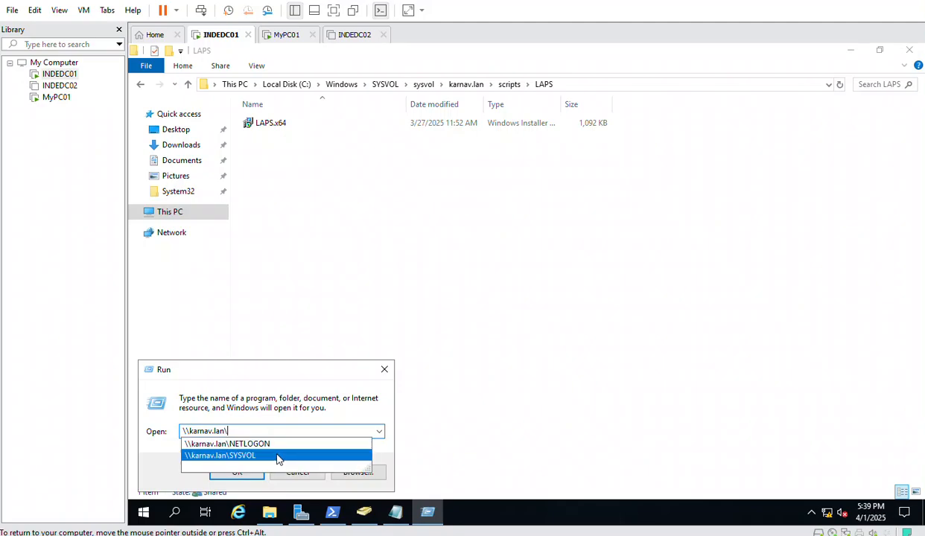
click(272, 455)
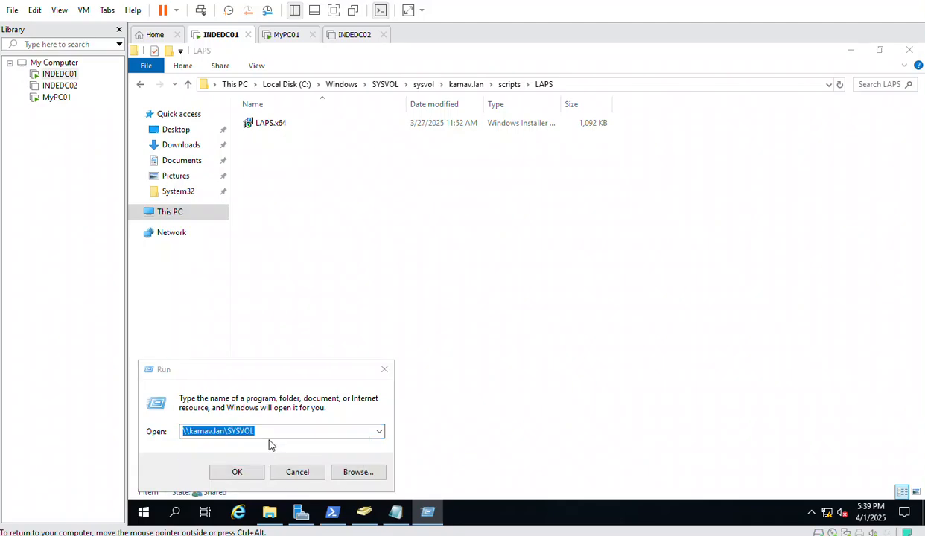
click(266, 430)
text(\)
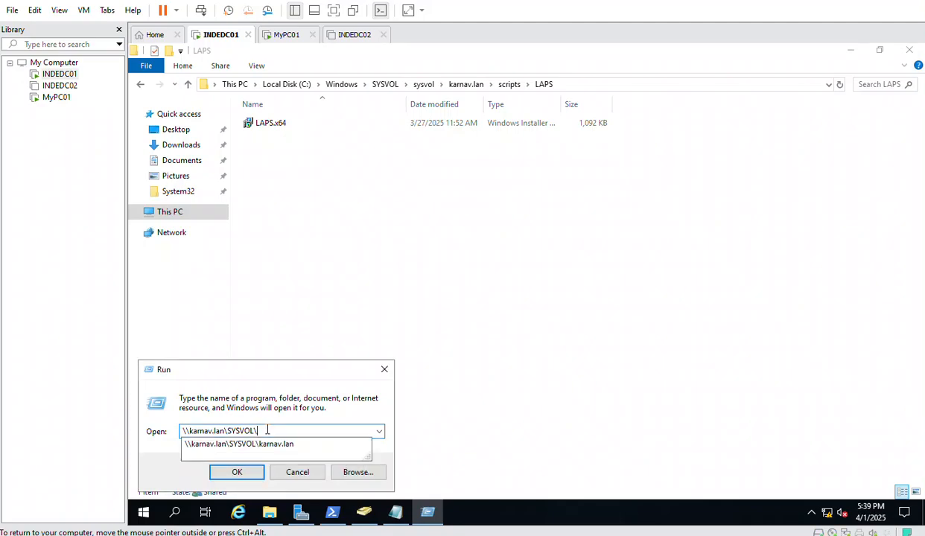
click(273, 444)
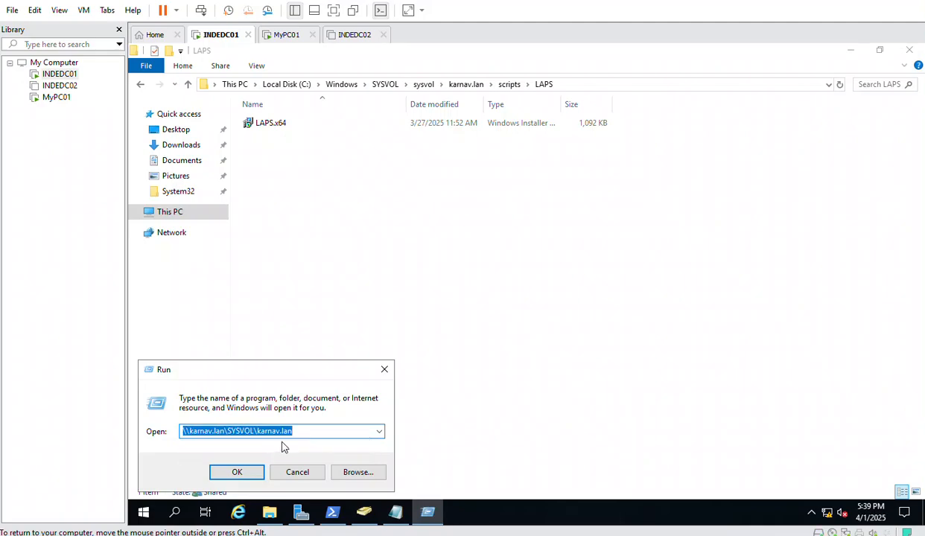
click(293, 431)
text(\)
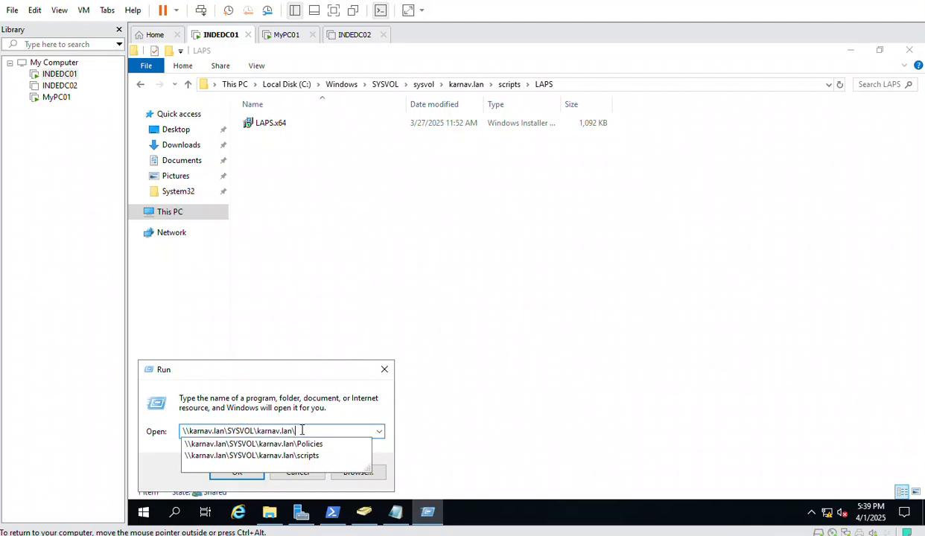
click(320, 457)
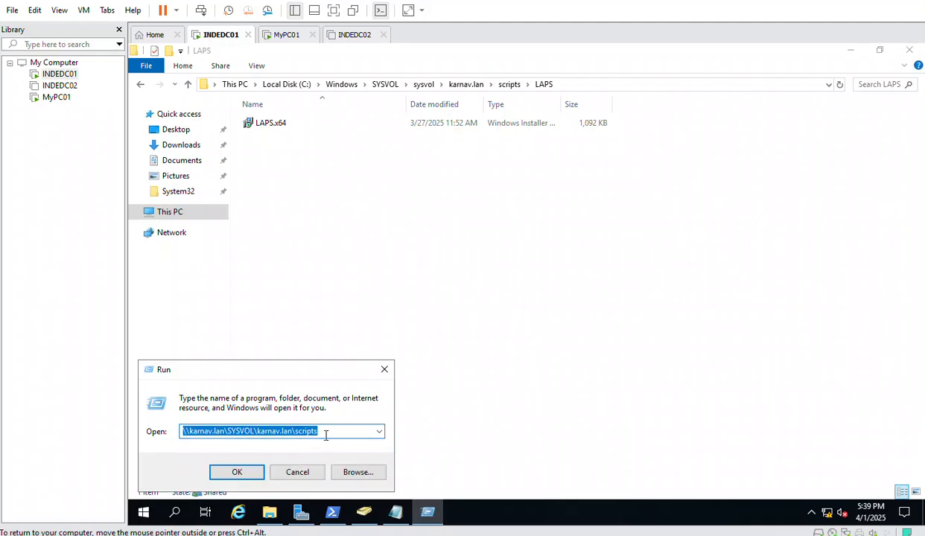
click(326, 431)
text(\)
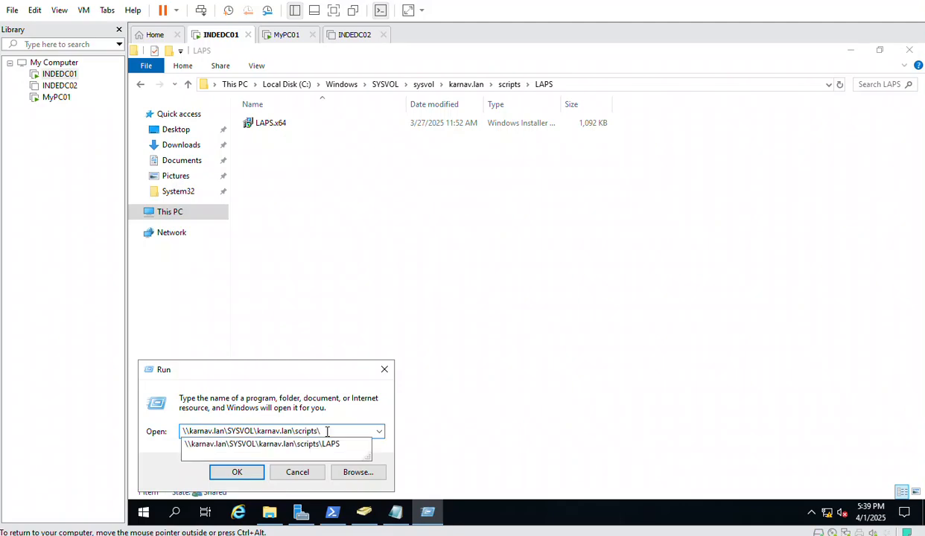
click(335, 447)
click(347, 431)
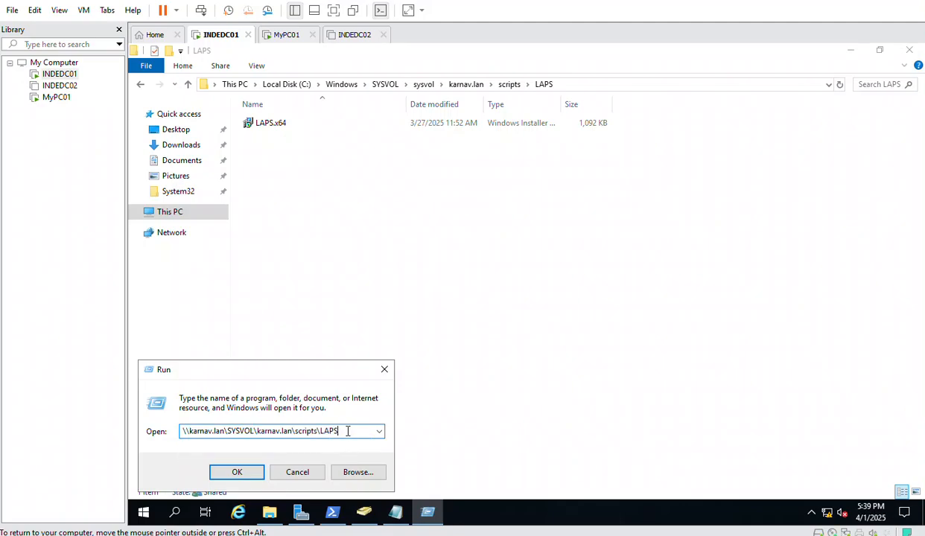
text(\)
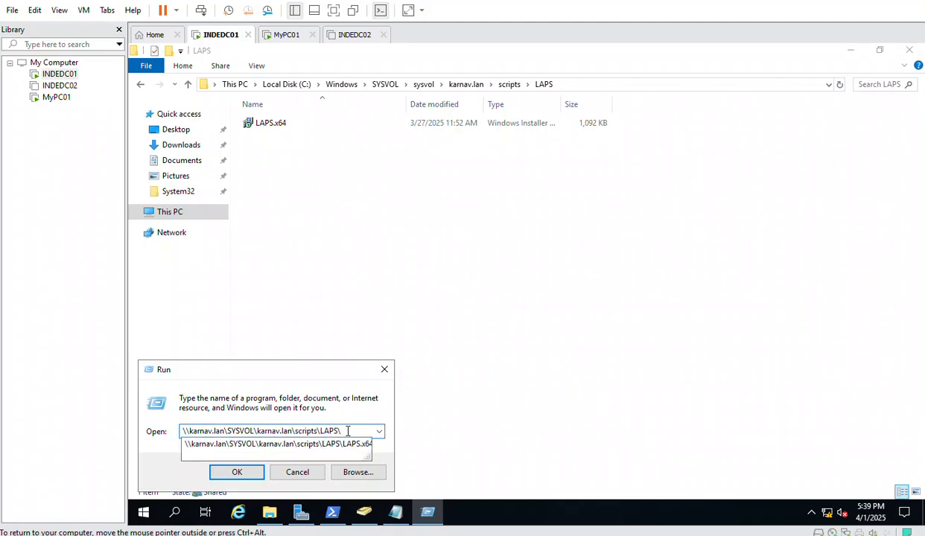
click(347, 445)
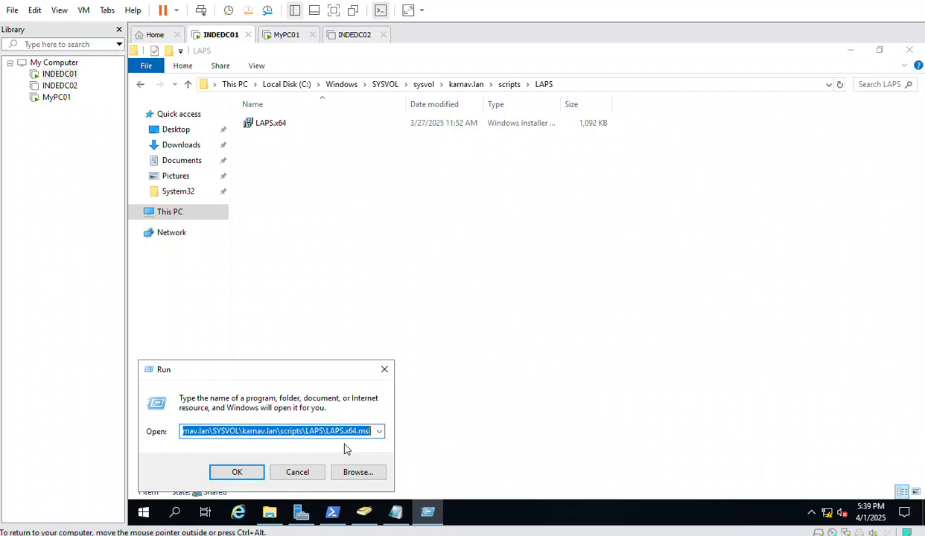
Select the full installer path, then show This PC in File Explorer
click(360, 430)
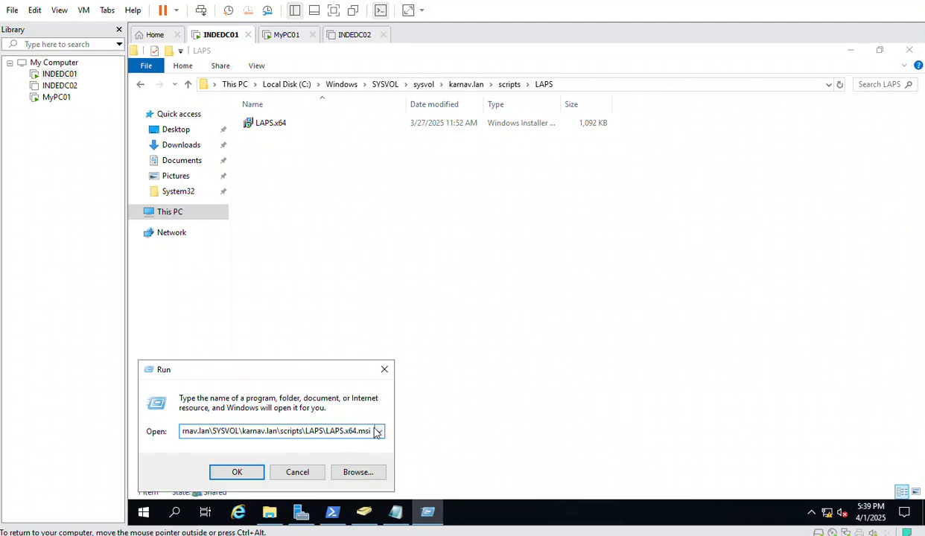
double_click(342, 430)
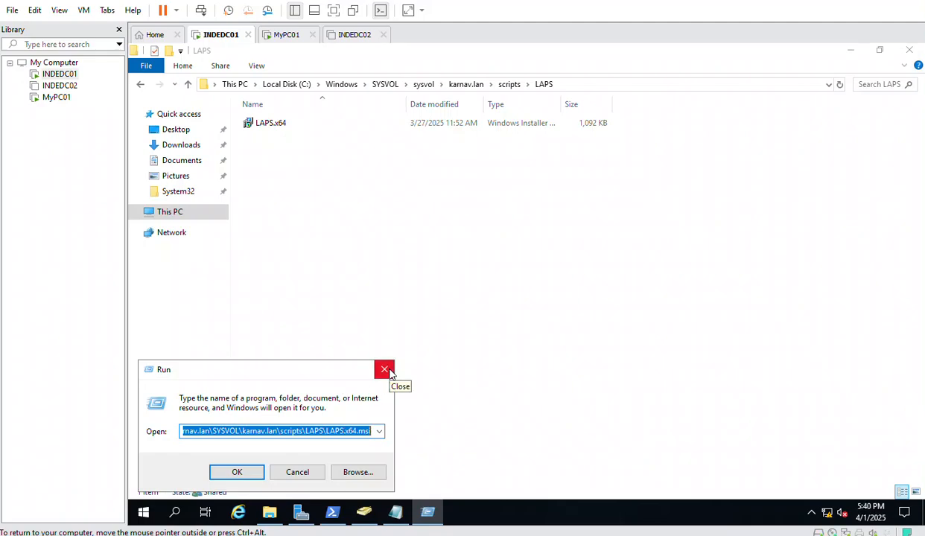
click(283, 431)
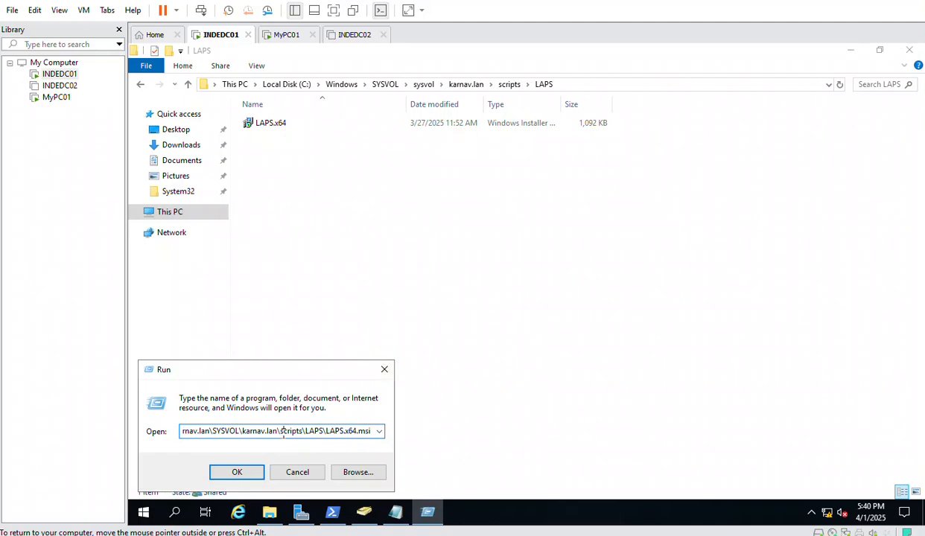
key(ctrl+a)
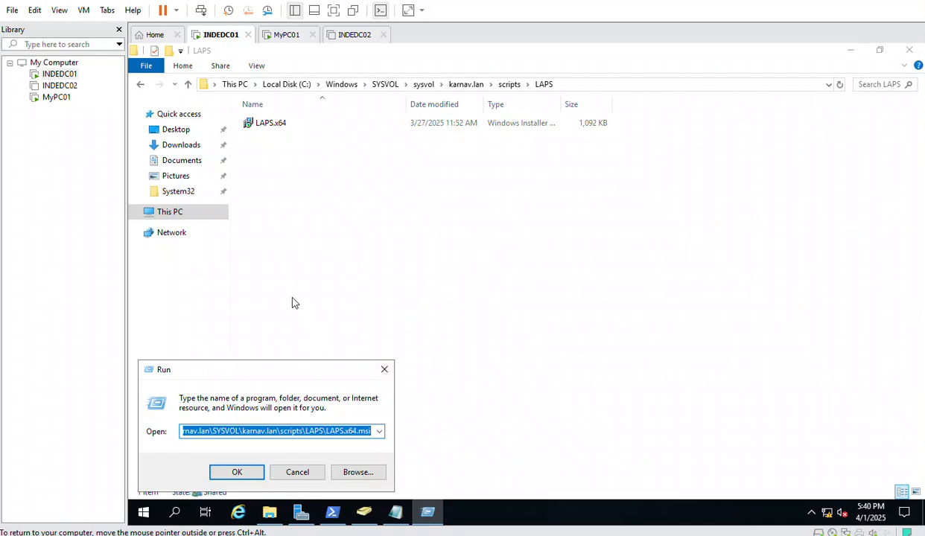
click(177, 212)
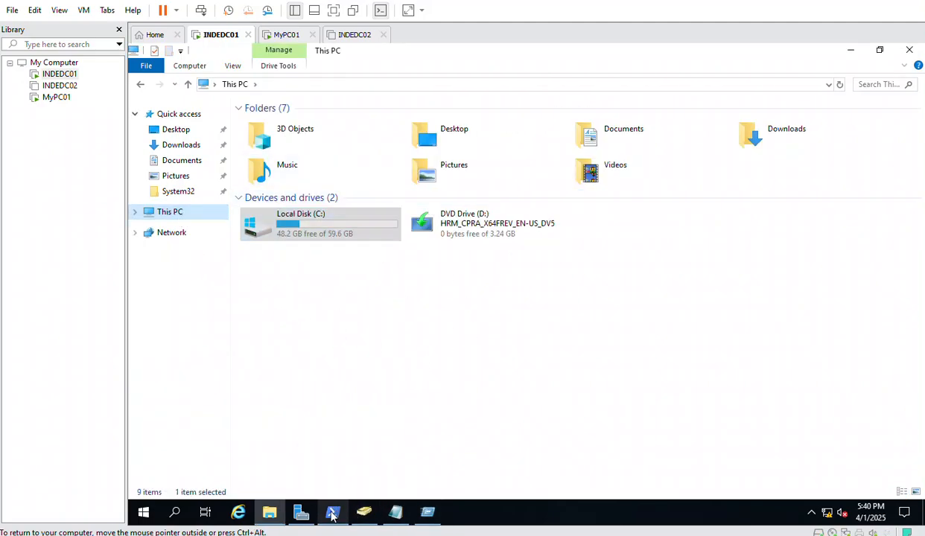
Launch Group Policy Management from Server Manager's Tools menu
click(141, 510)
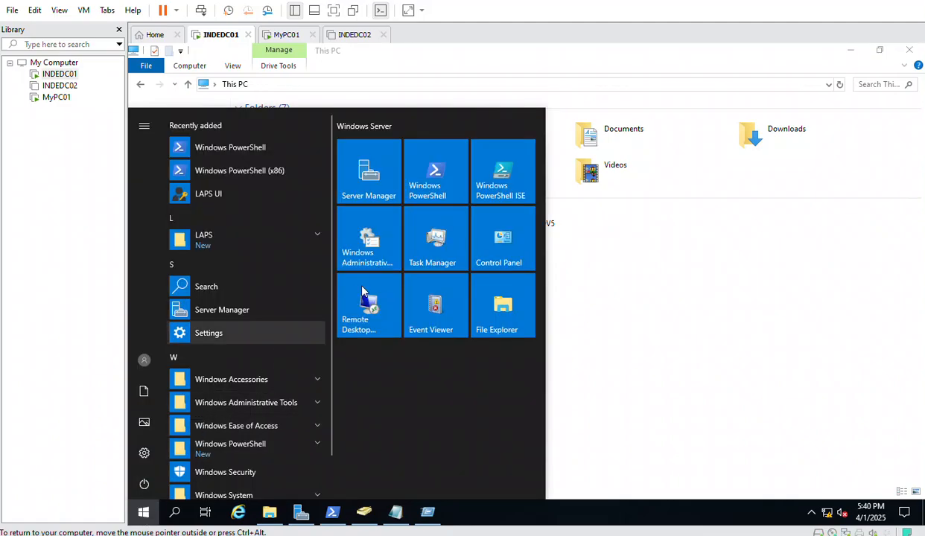
click(370, 186)
click(677, 134)
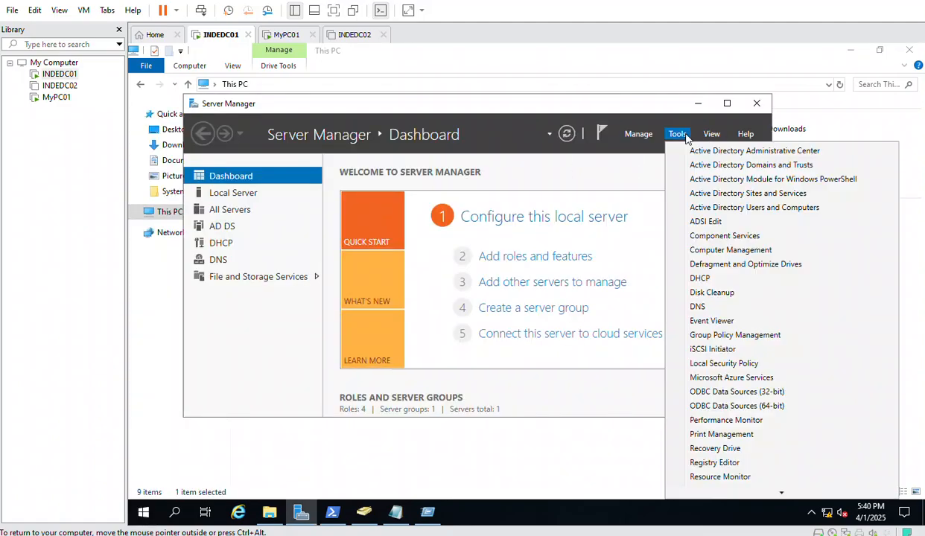
click(745, 336)
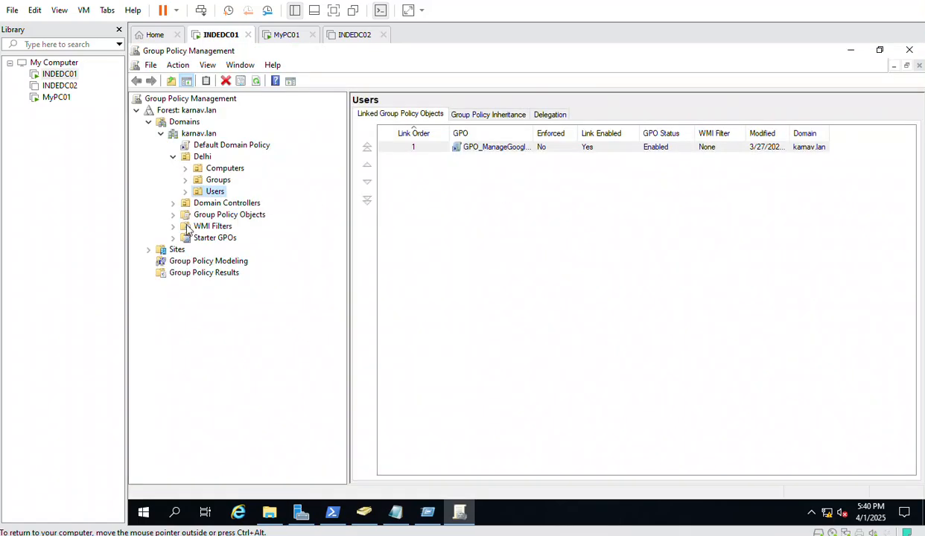
Create a new GPO named LAPS_management under Group Policy Objects
double_click(218, 215)
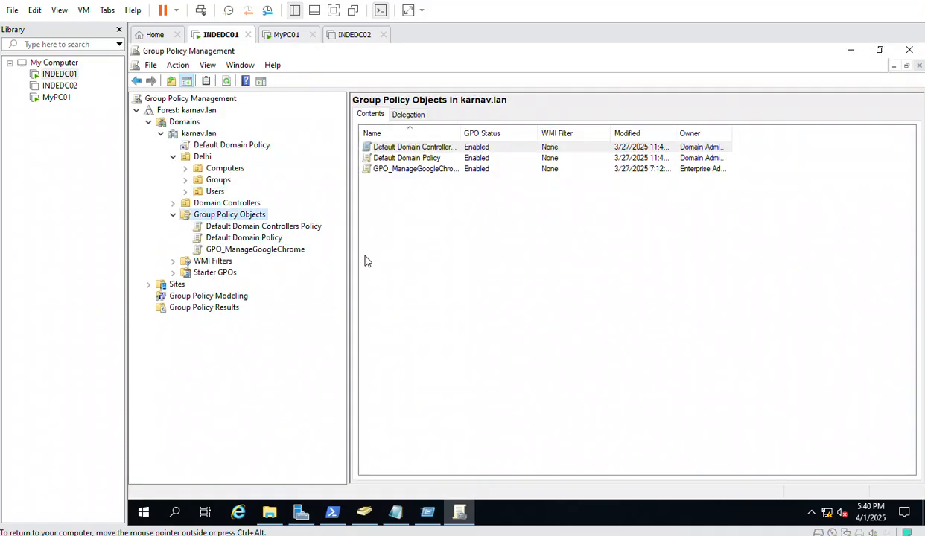
right_click(233, 214)
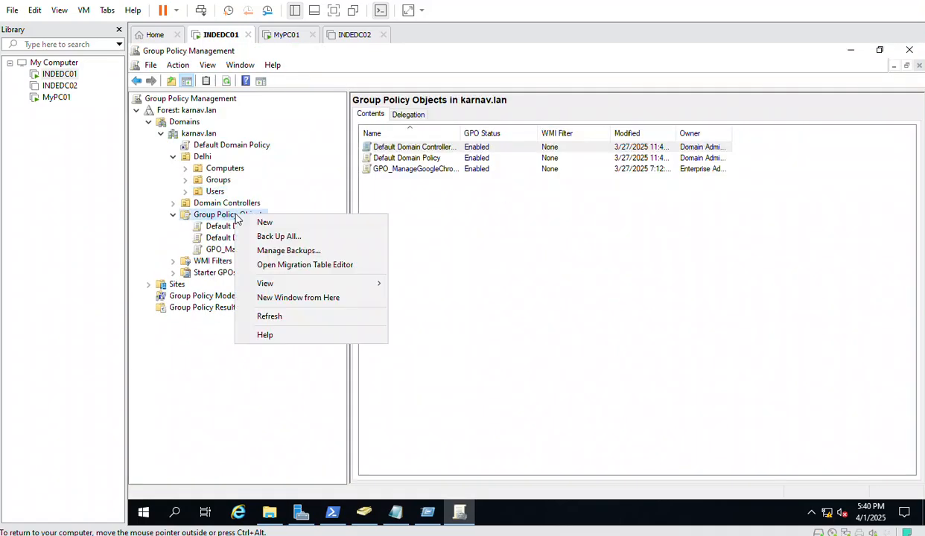
click(290, 222)
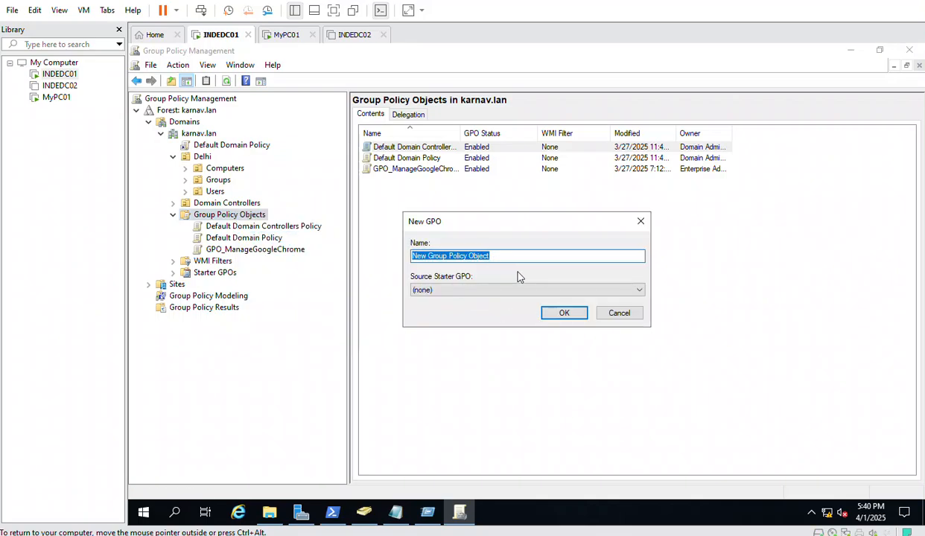
text(LA)
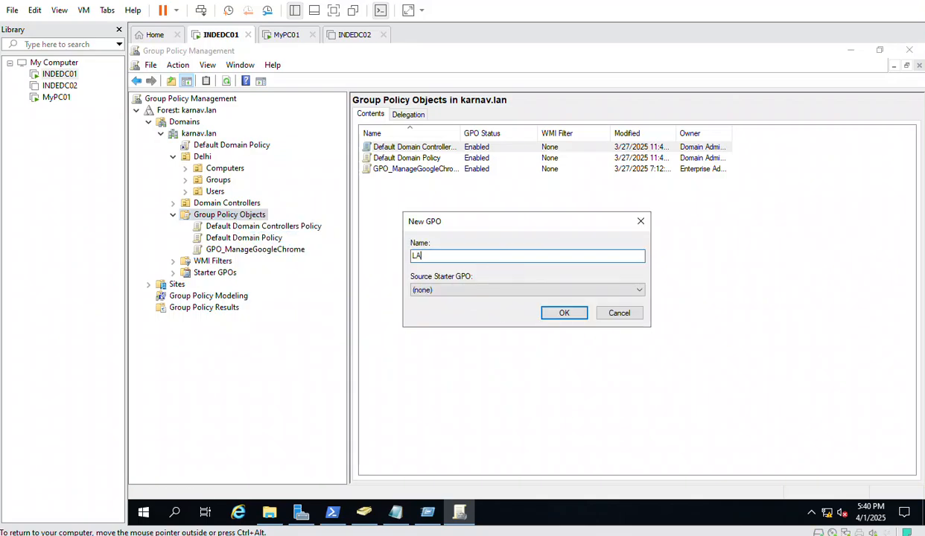
text(PS_maan)
key(BackSpace)
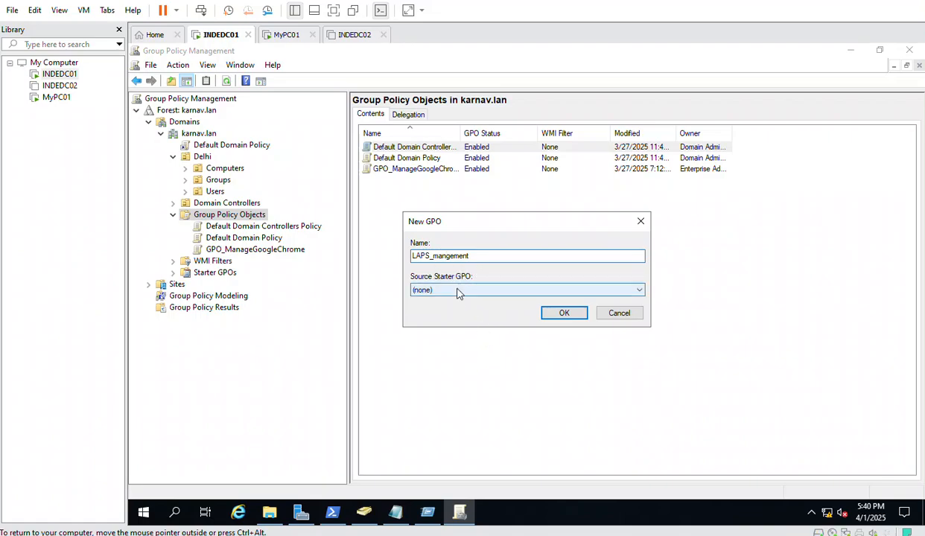
click(449, 255)
text(a)
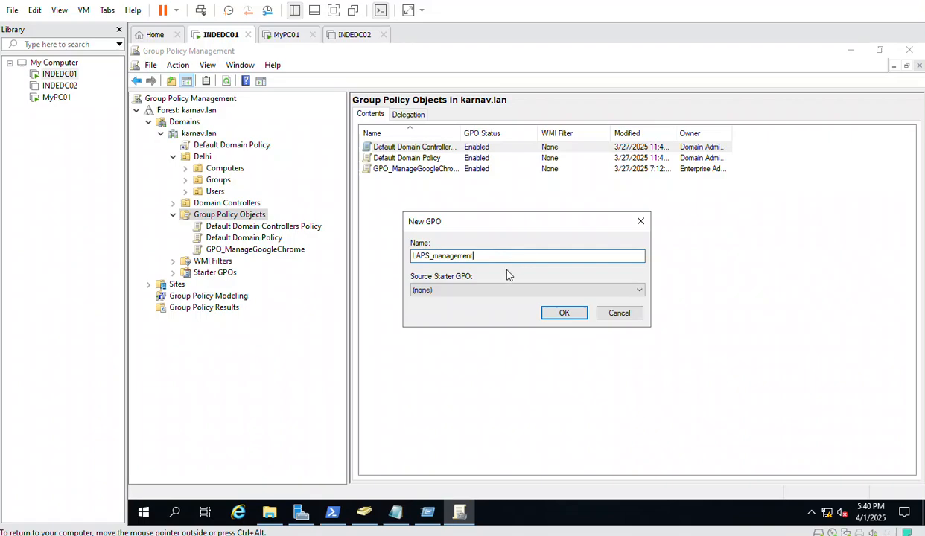
click(549, 315)
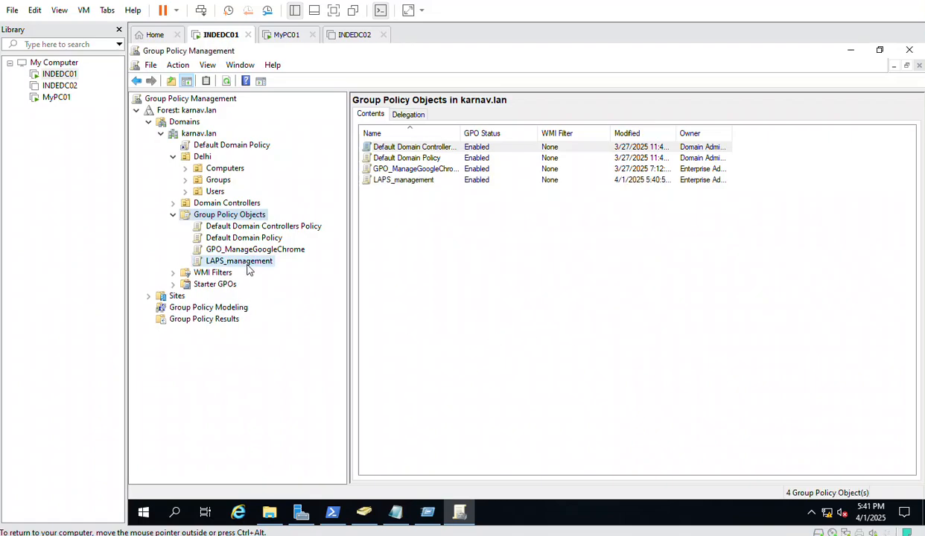
click(248, 266)
right_click(249, 266)
Edit LAPS_management and go to Computer Configuration > Software Settings > Software installation
click(288, 271)
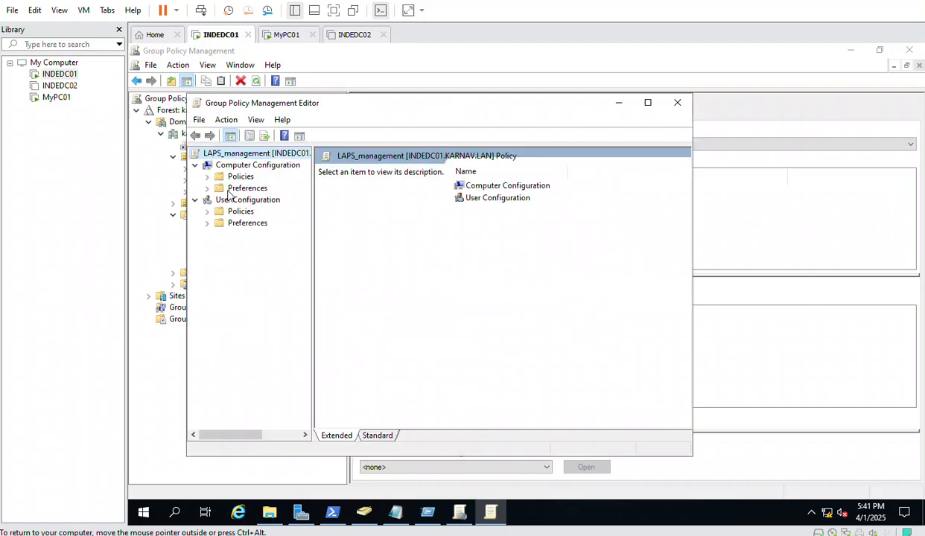
click(208, 177)
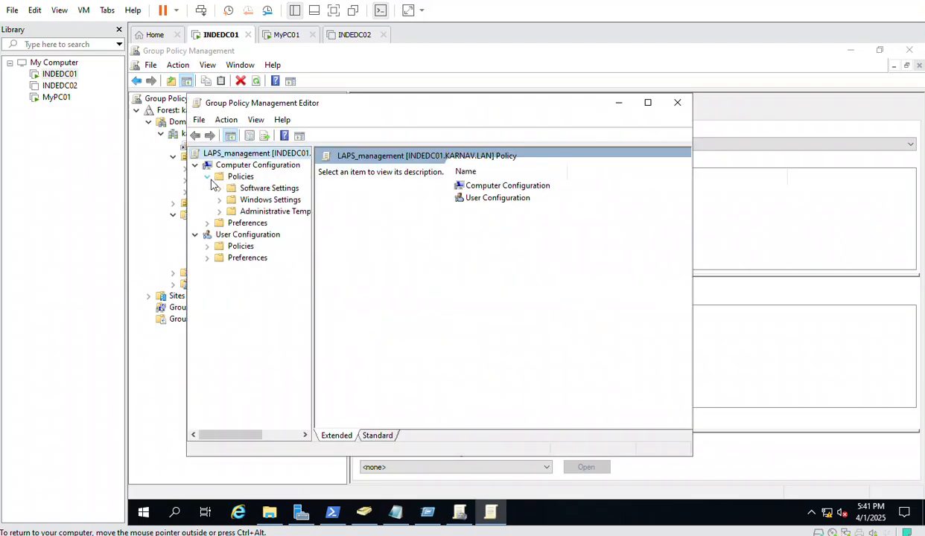
double_click(261, 188)
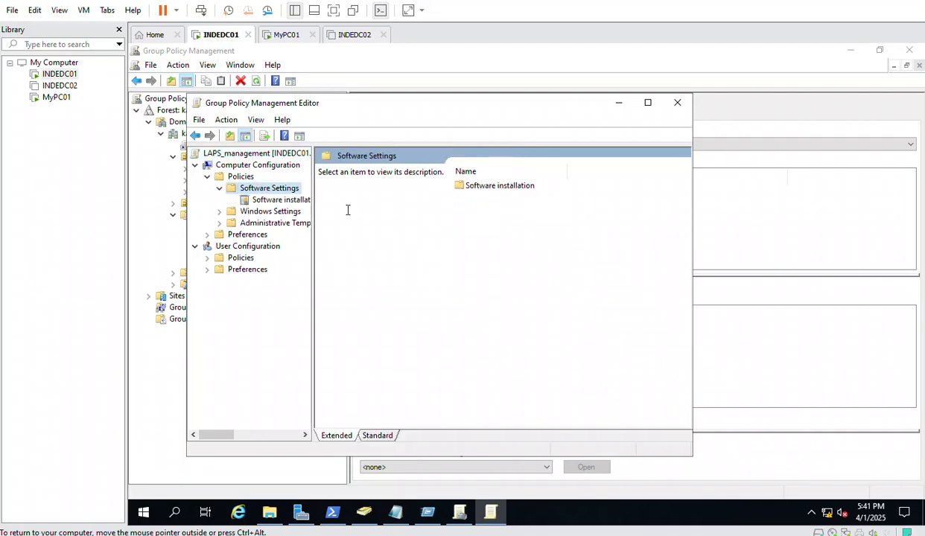
click(277, 199)
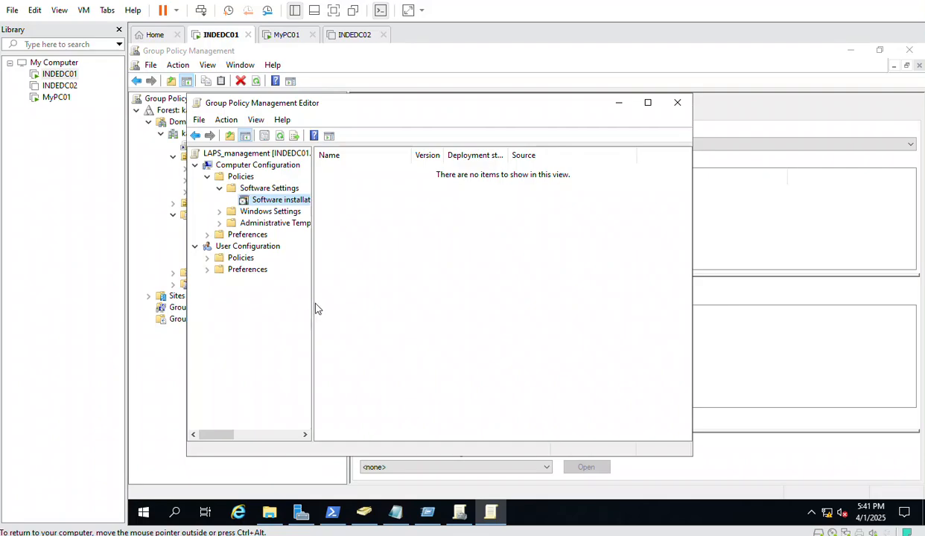
drag(314, 304, 328, 299)
Add the LAPS.x64.msi package from its network path as an Assigned deployment
right_click(409, 198)
mouse_move(476, 206)
click(537, 210)
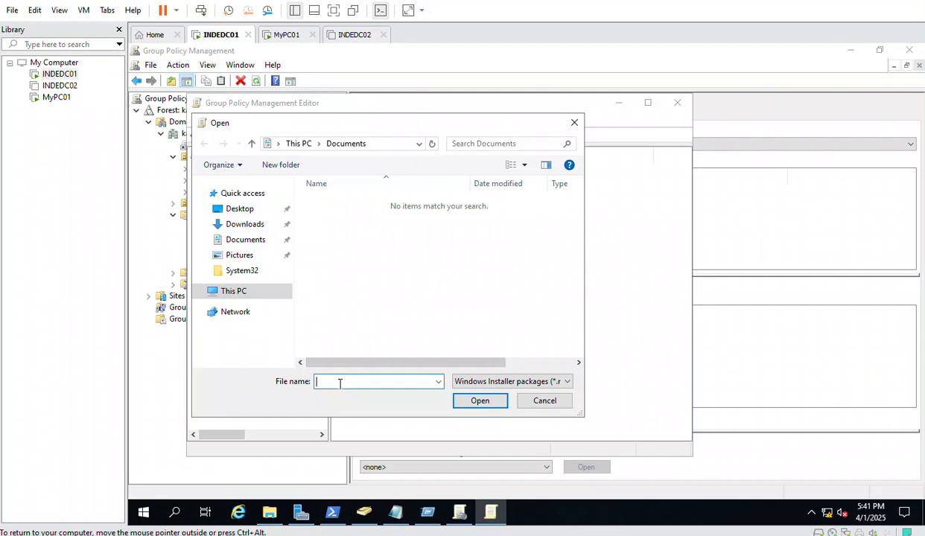
key(ctrl+v)
click(480, 402)
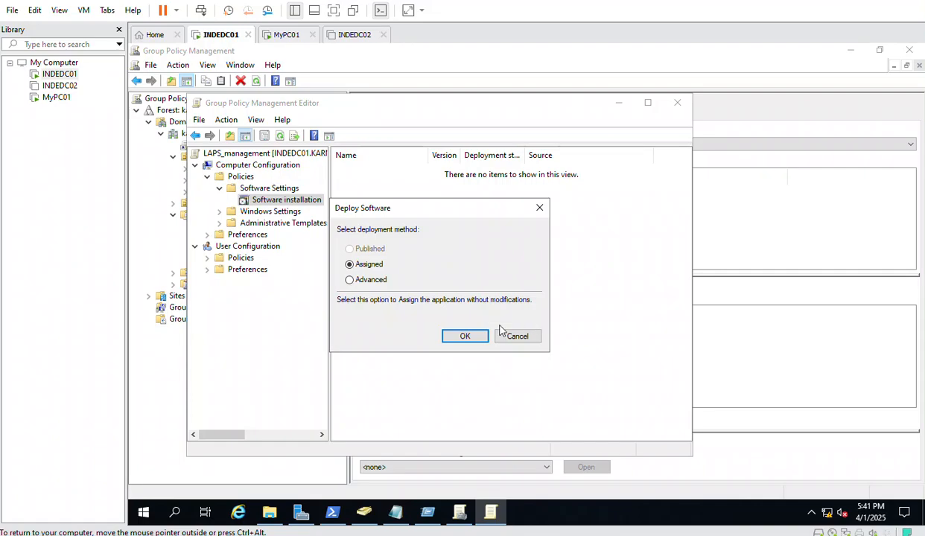
click(466, 337)
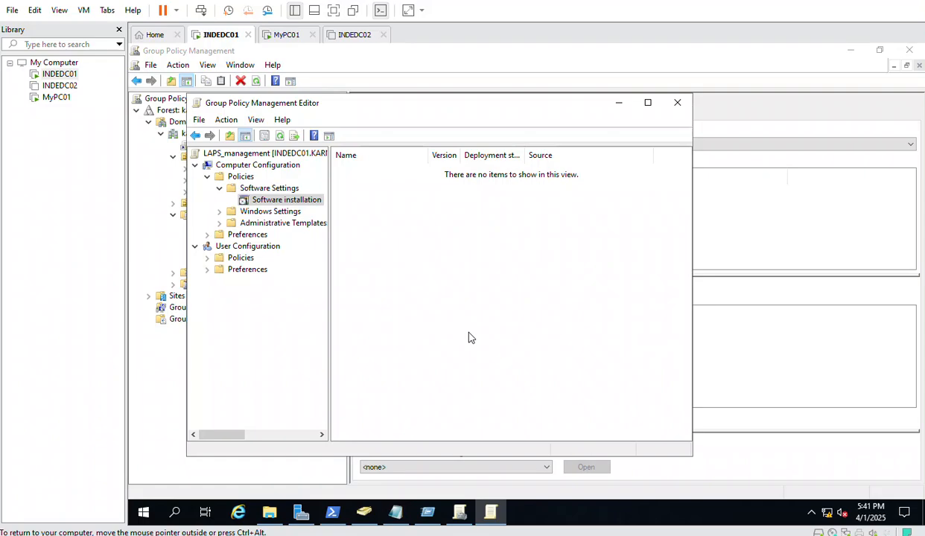
Refresh the package list, widen the Source column to verify the path, and close the editor
right_click(425, 255)
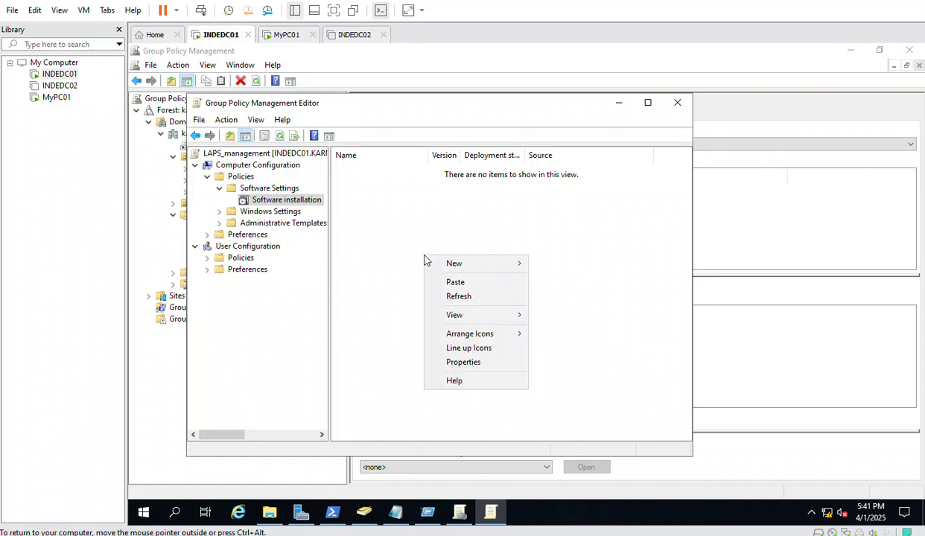
click(457, 298)
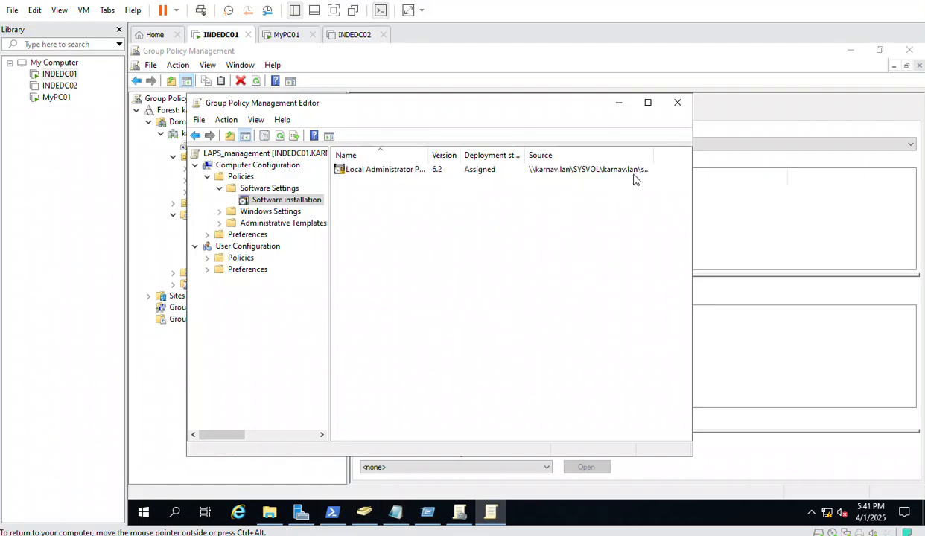
click(647, 102)
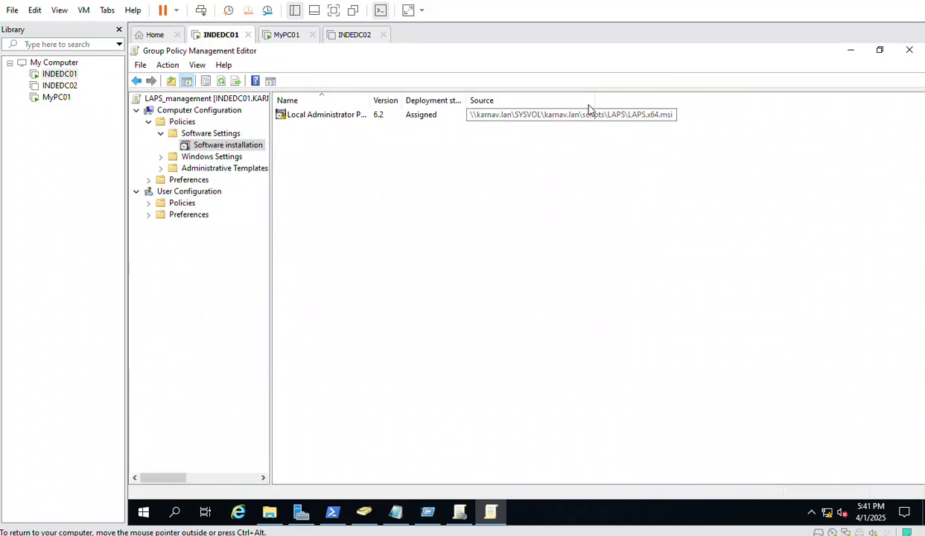
drag(594, 101, 701, 102)
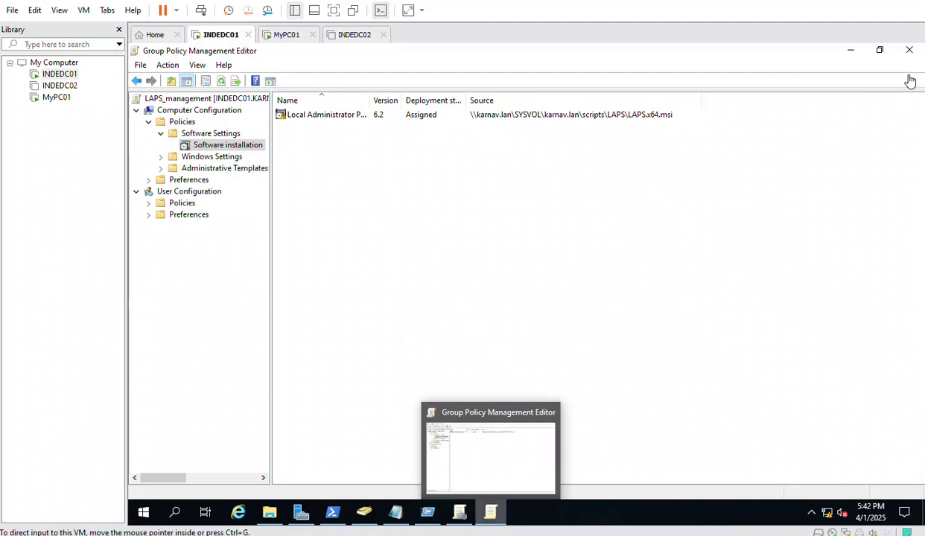
click(909, 50)
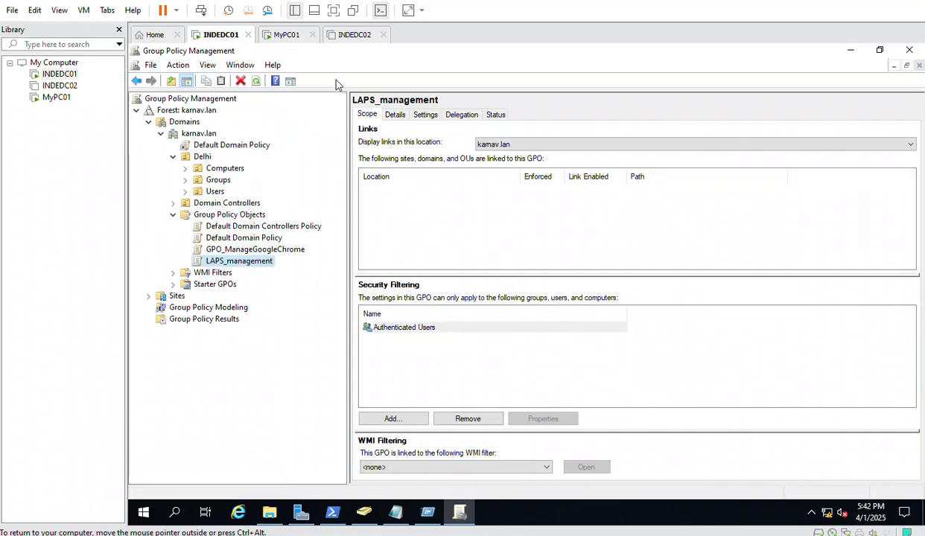
Sign in to MyPC01 with the account password after sending Ctrl+Alt+Del
click(283, 35)
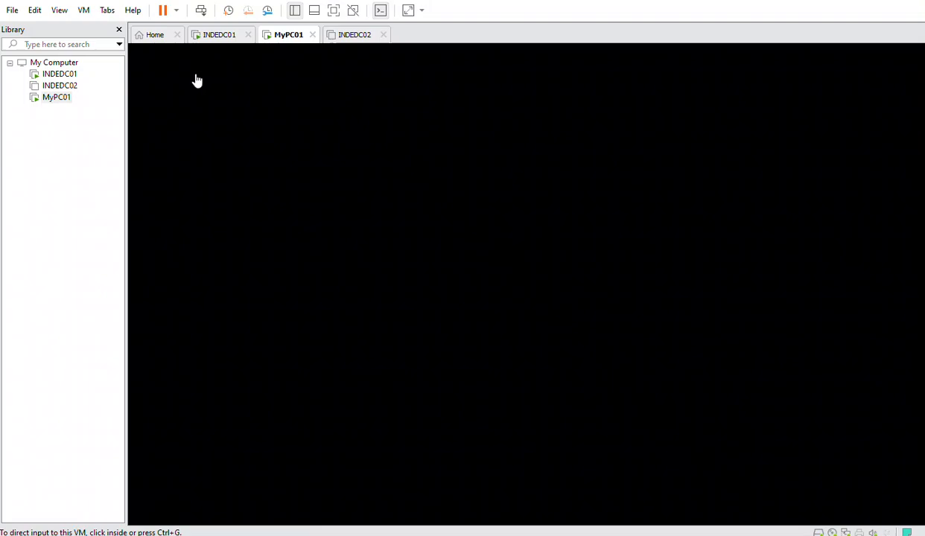
right_click(58, 97)
click(116, 227)
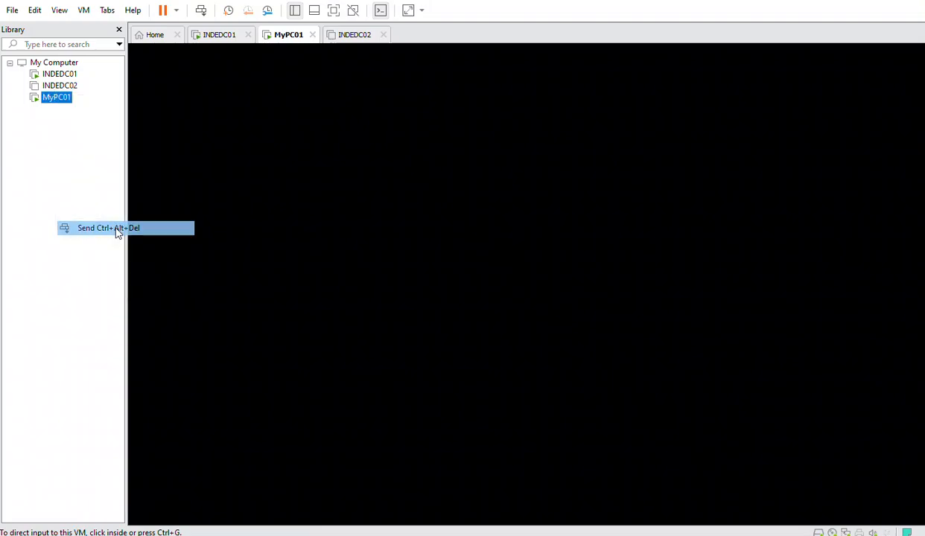
click(488, 335)
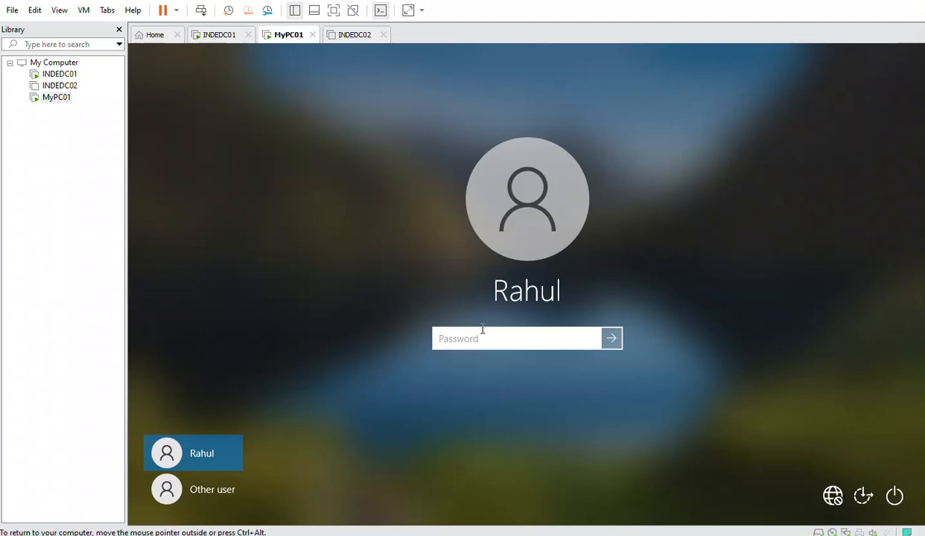
text(•••••••••••)
key(Return)
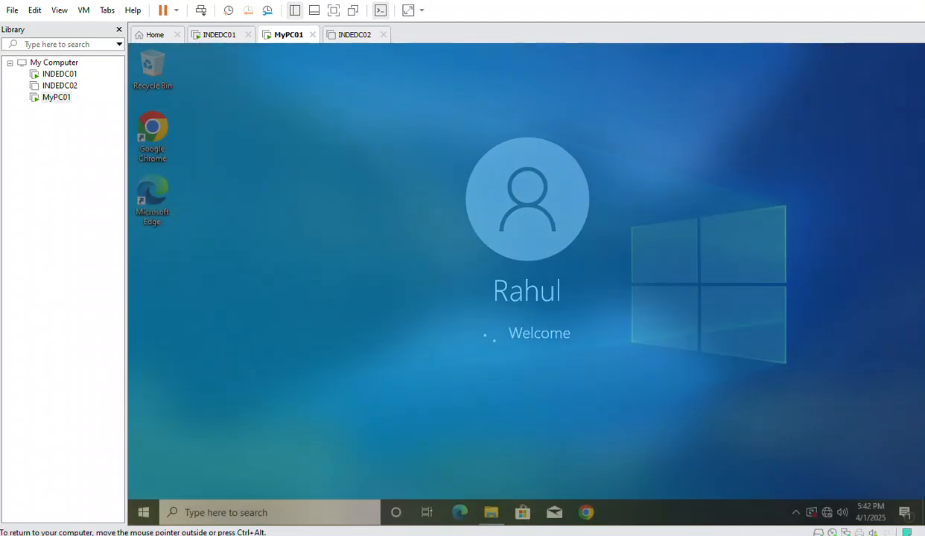
Open Programs and Features through Control Panel in Small icons view, then return to INDEDC01
click(144, 511)
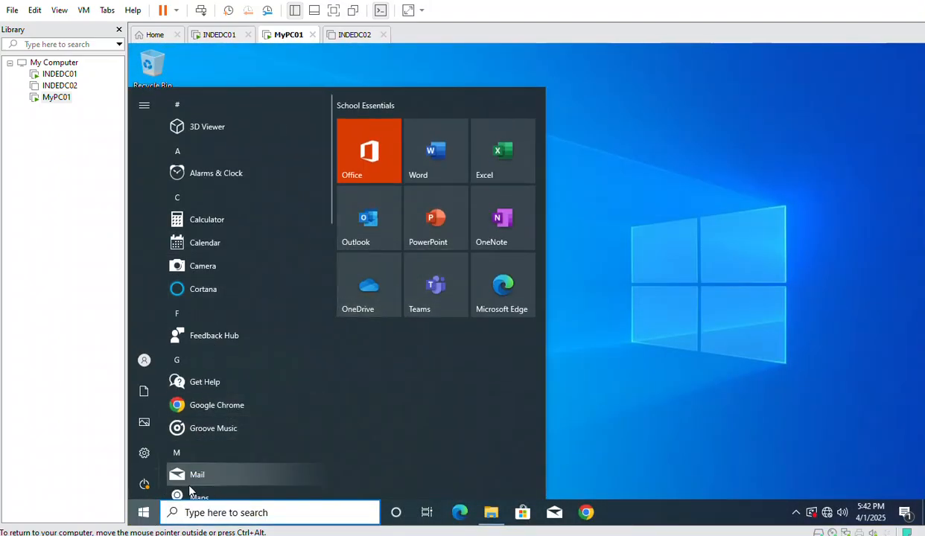
click(208, 519)
text(cont)
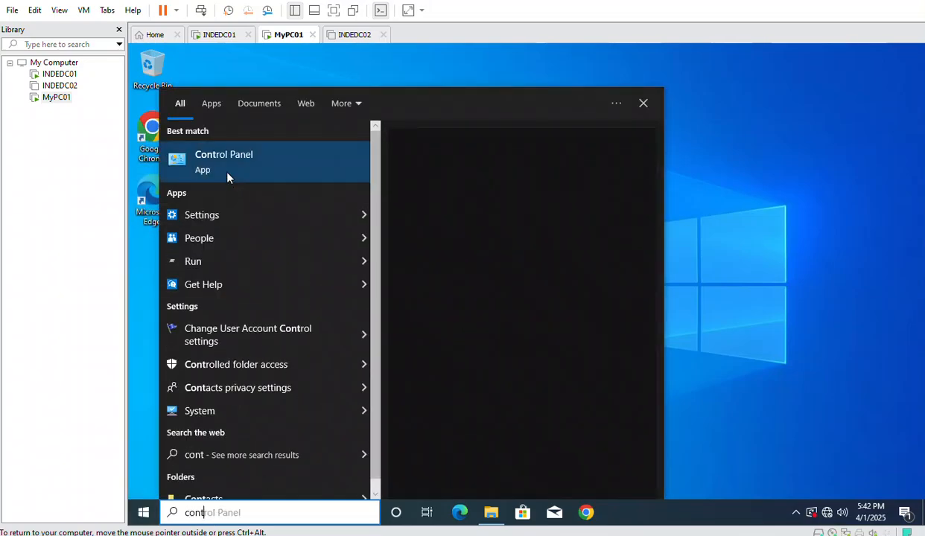
click(220, 167)
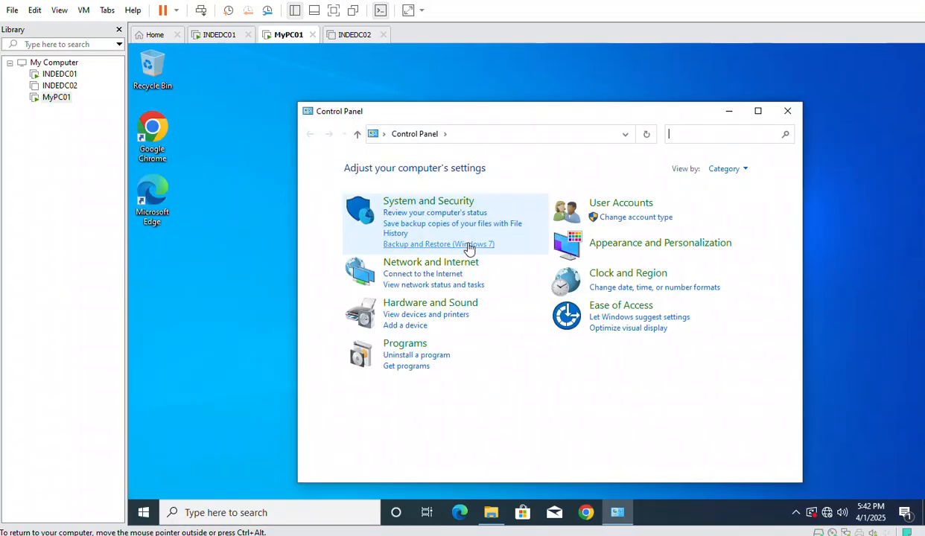
click(414, 346)
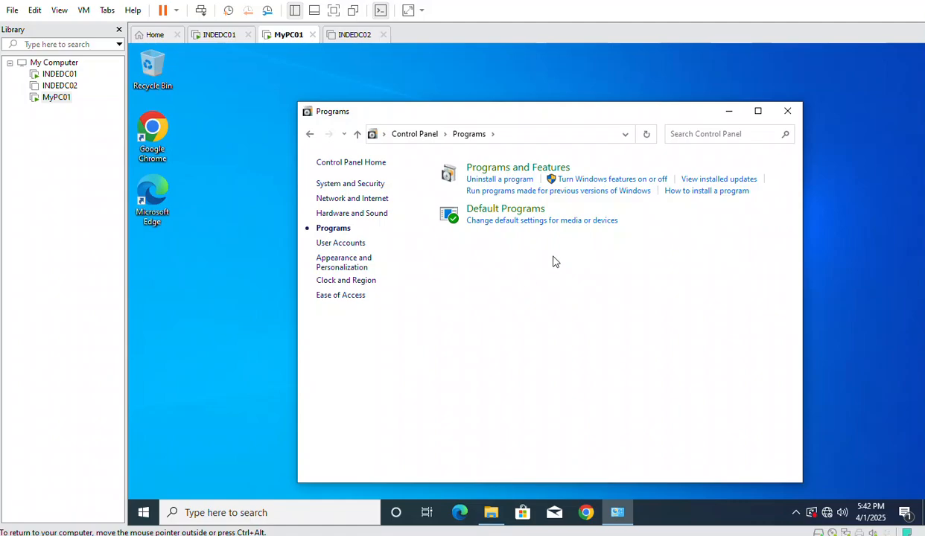
click(310, 136)
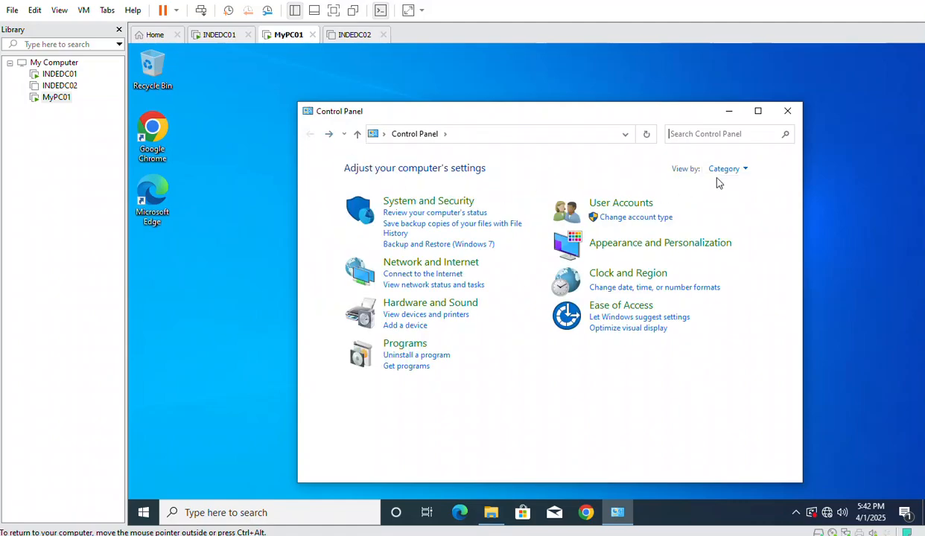
click(716, 170)
click(714, 218)
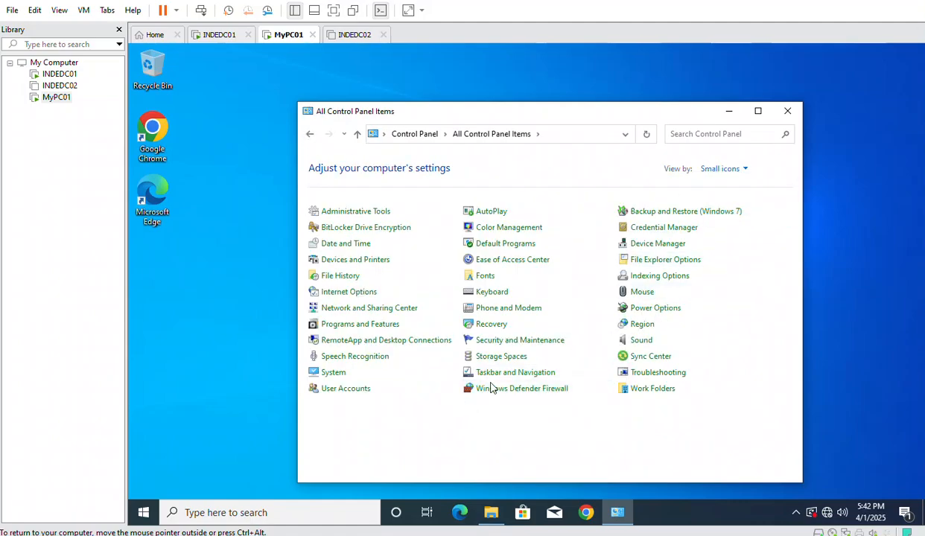
click(361, 325)
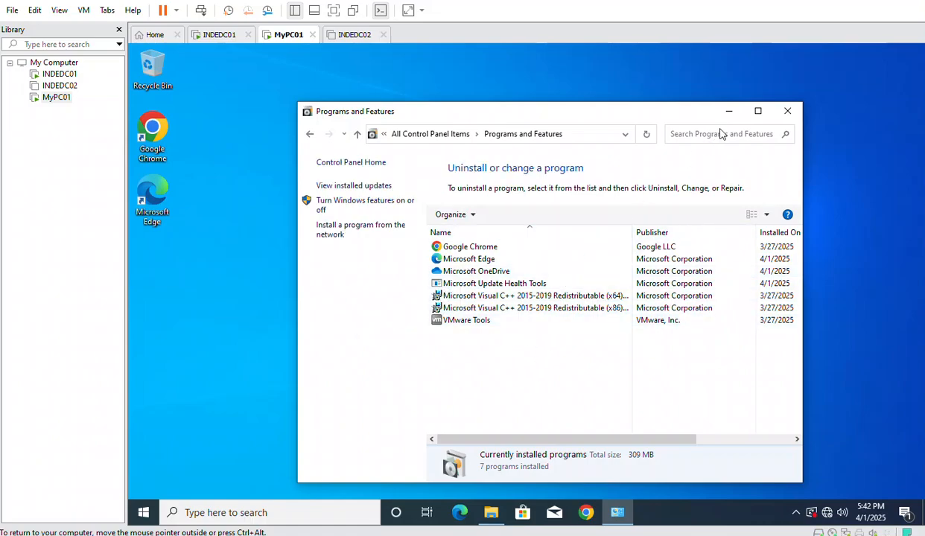
click(757, 110)
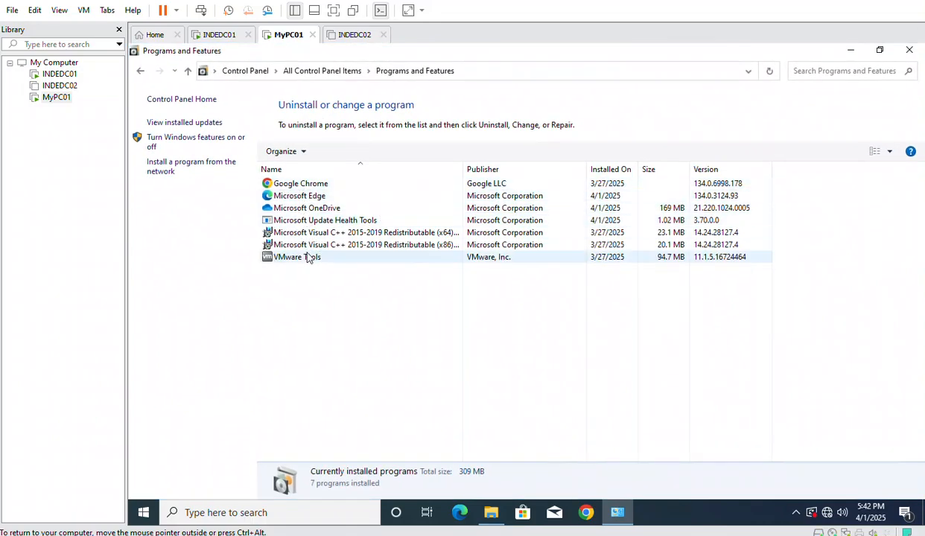
click(216, 34)
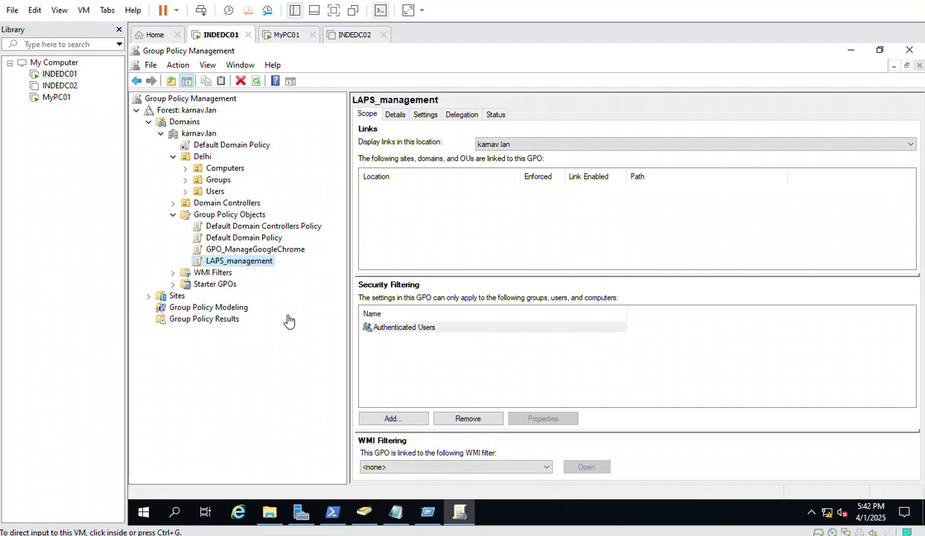
Confirm DESKTOP-QIFOFCO is in Delhi > Computers, then select that OU in Group Policy Management
click(364, 512)
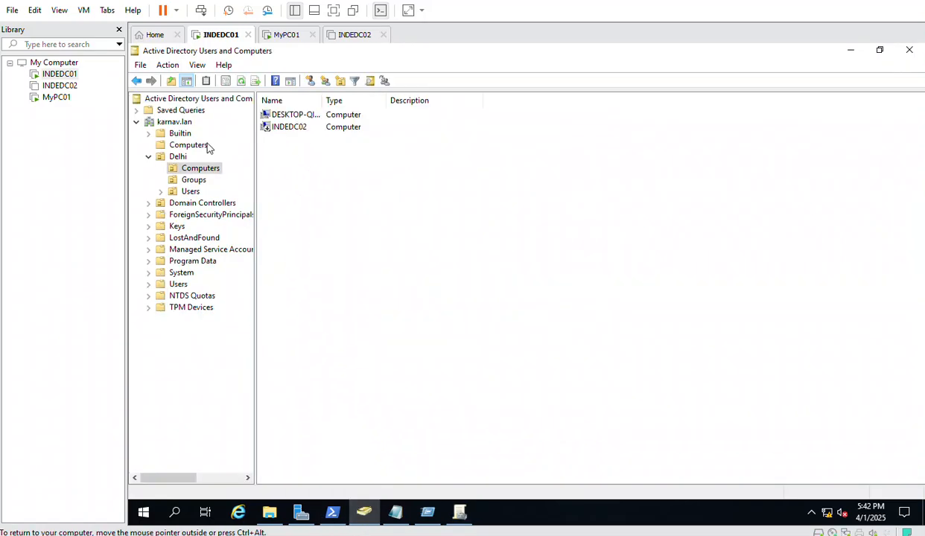
click(305, 114)
drag(324, 104, 374, 104)
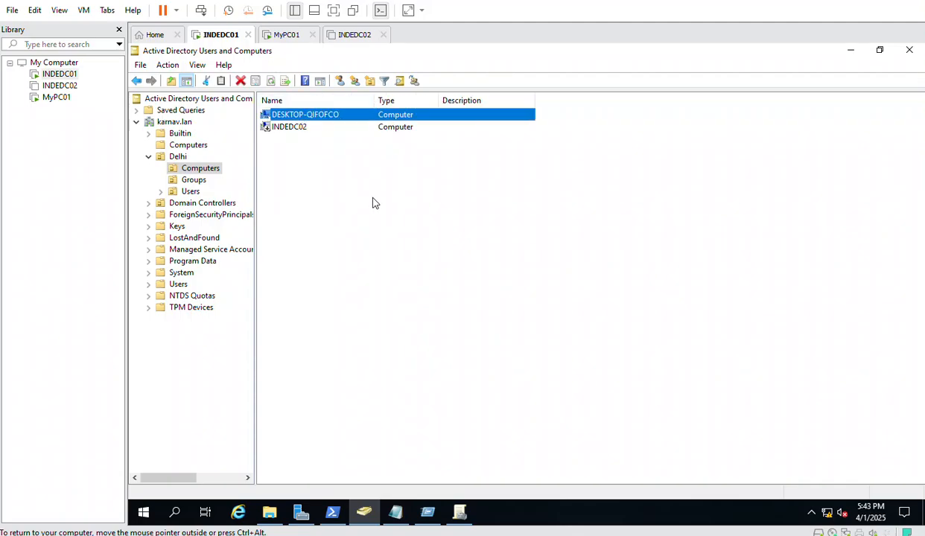
click(460, 511)
click(211, 168)
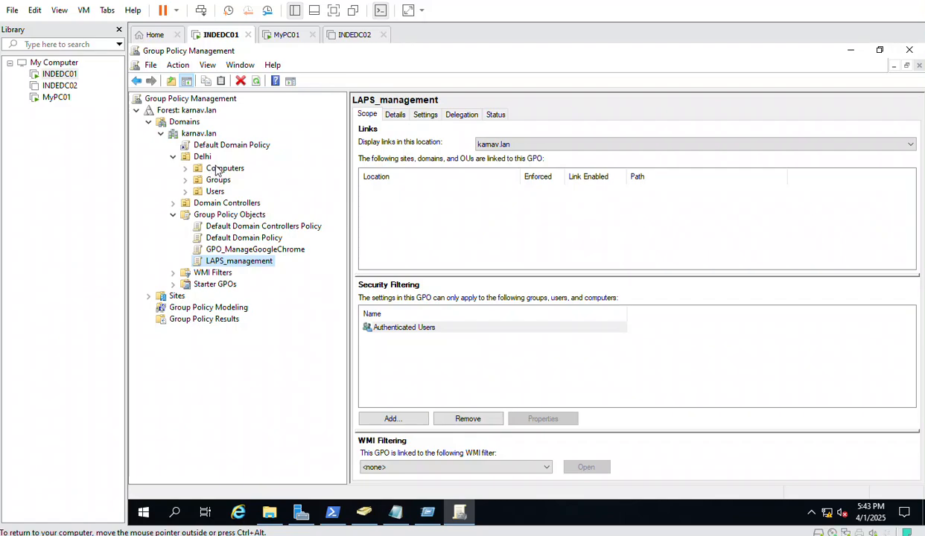
Link the existing LAPS_management GPO to the Delhi Computers OU and view the link's scope
click(186, 169)
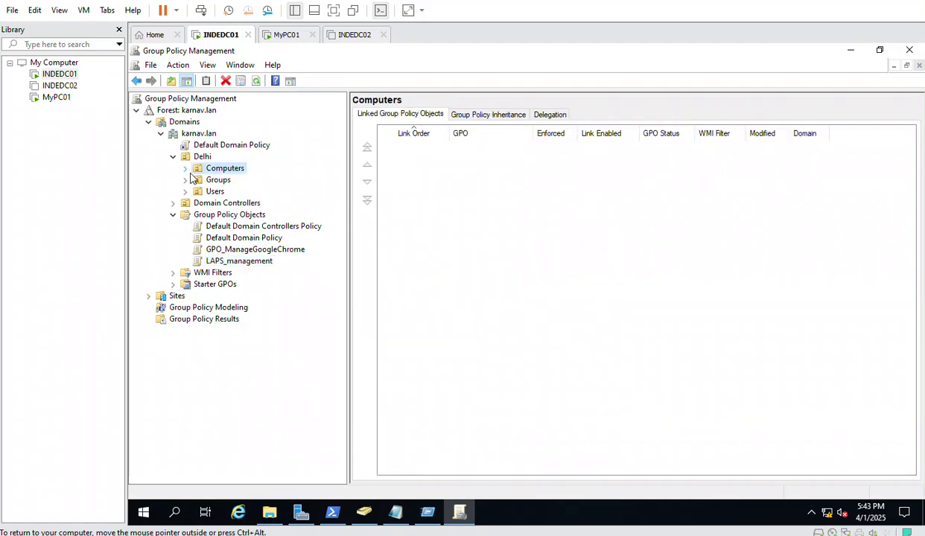
right_click(216, 169)
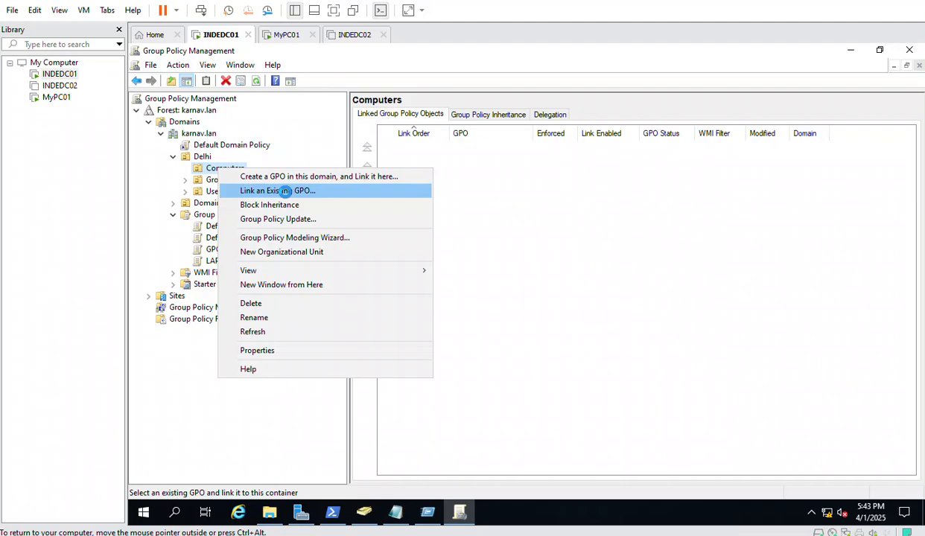
click(281, 191)
click(445, 272)
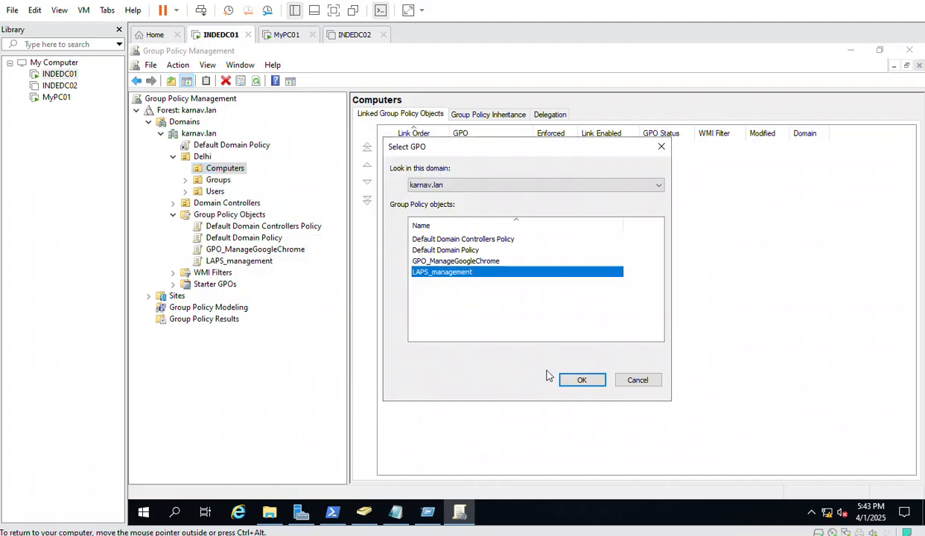
click(580, 381)
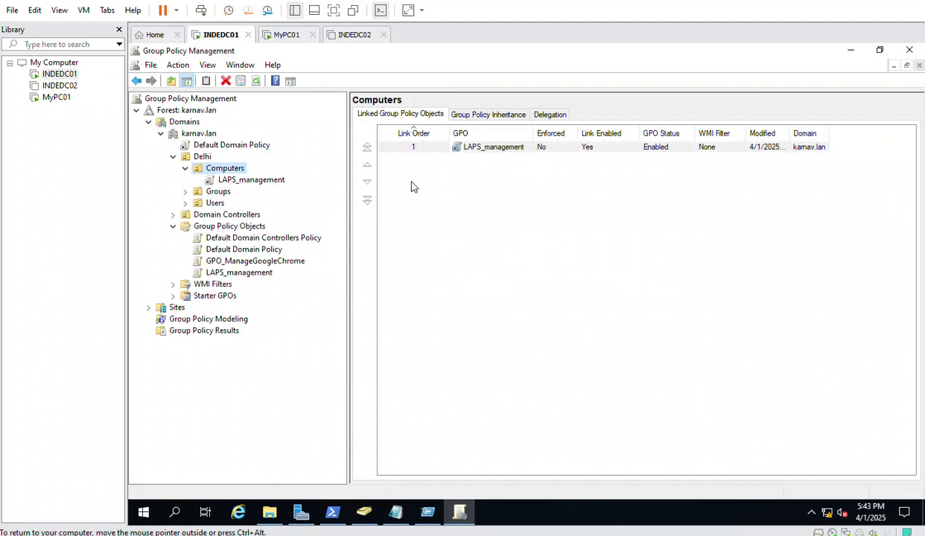
double_click(467, 148)
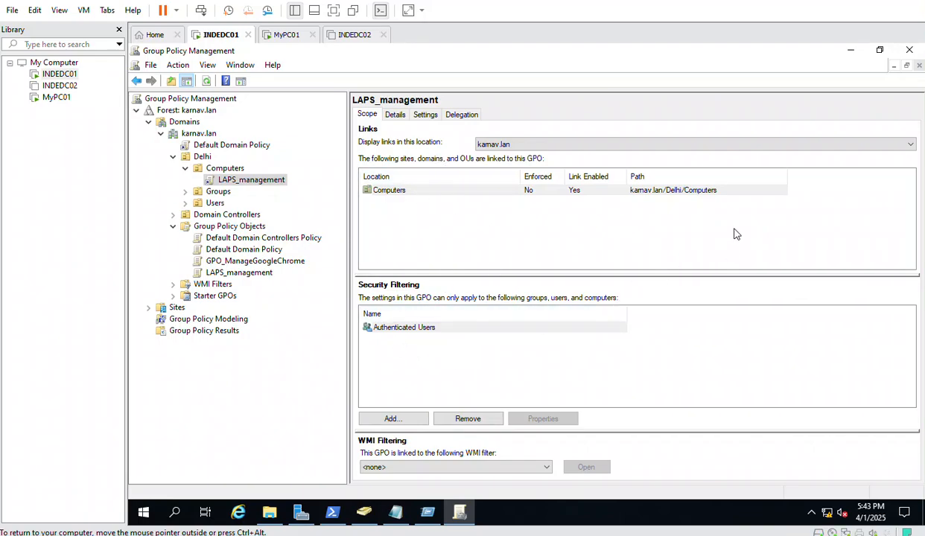
click(649, 191)
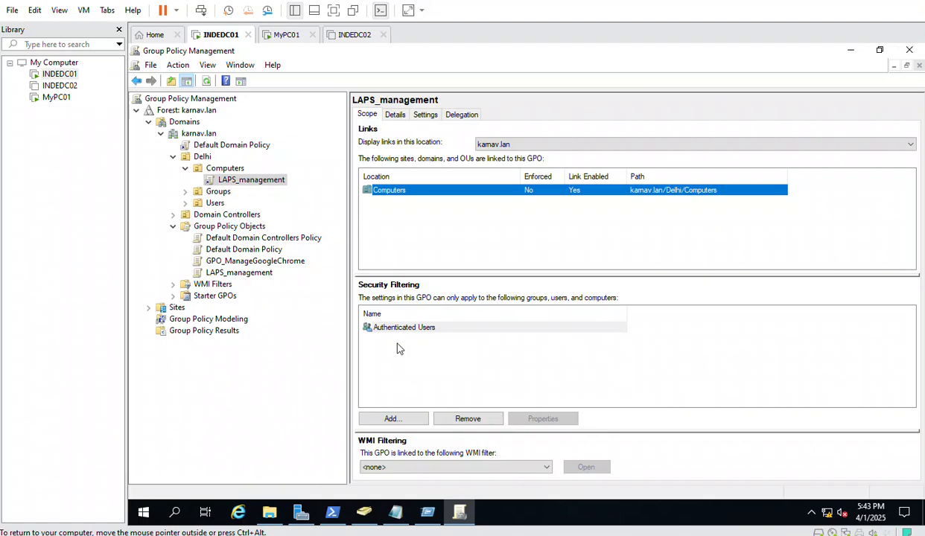
click(381, 326)
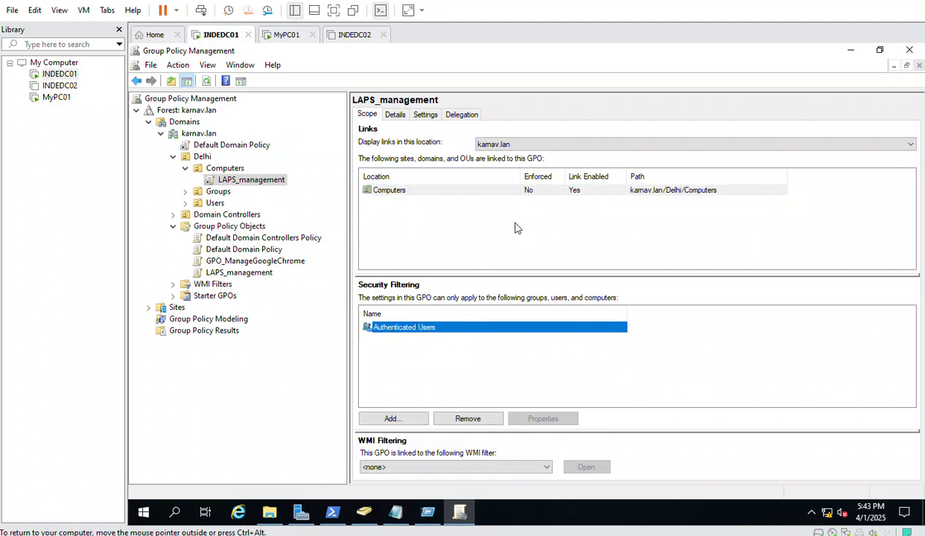
click(685, 188)
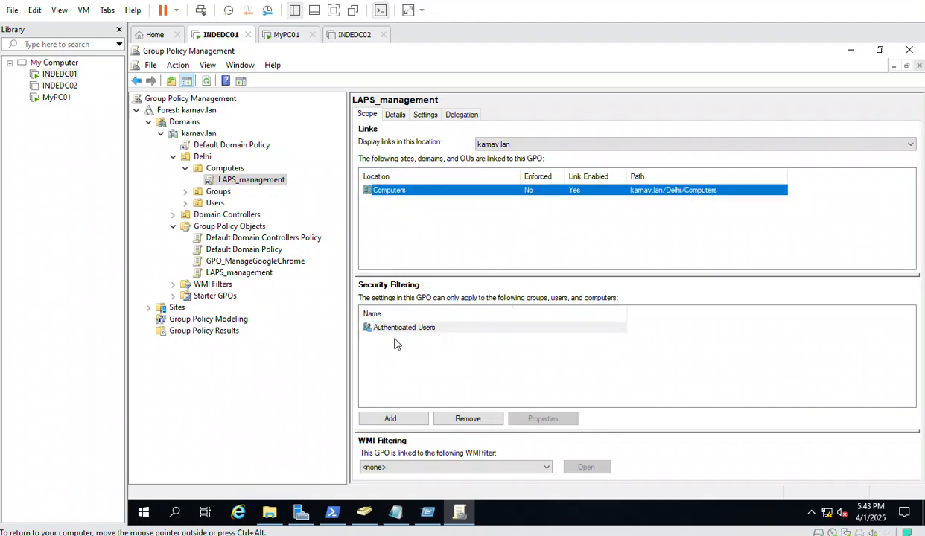
click(377, 322)
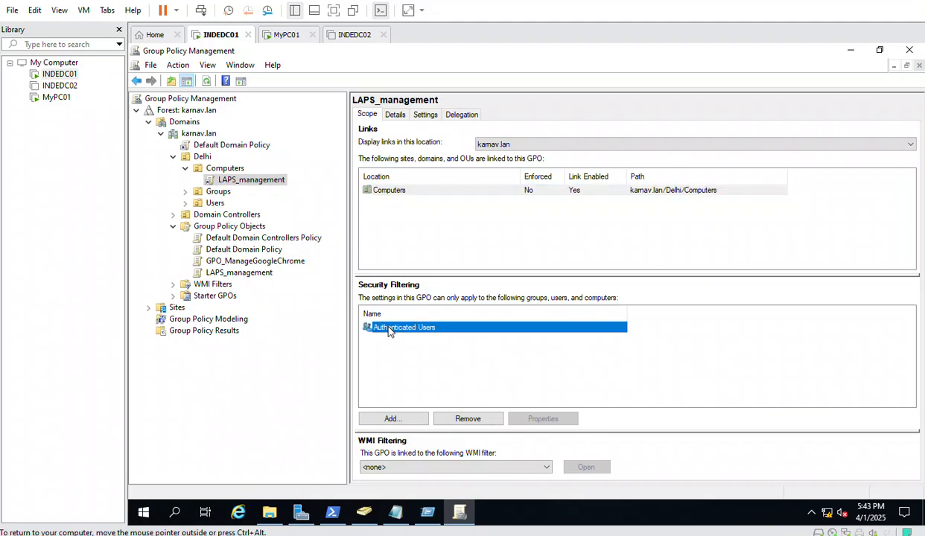
click(364, 512)
click(291, 133)
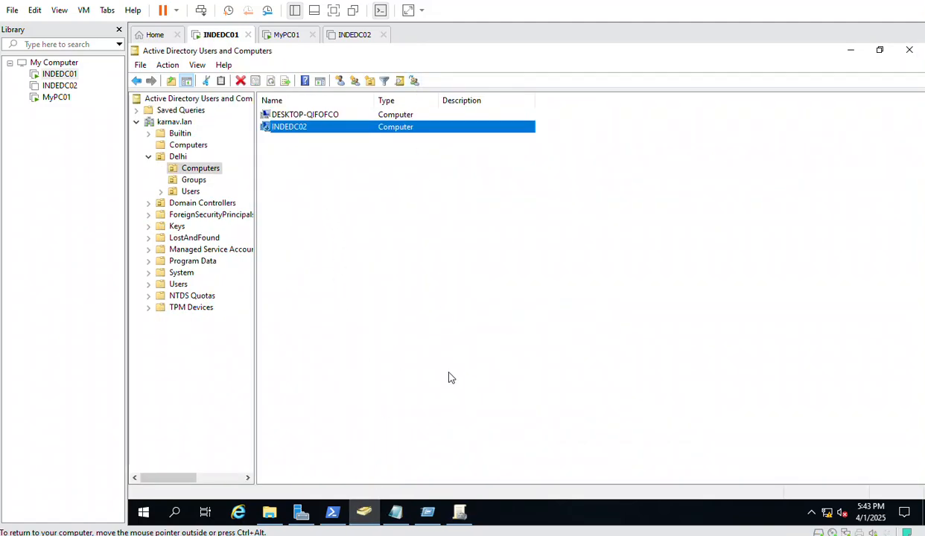
click(459, 512)
click(399, 328)
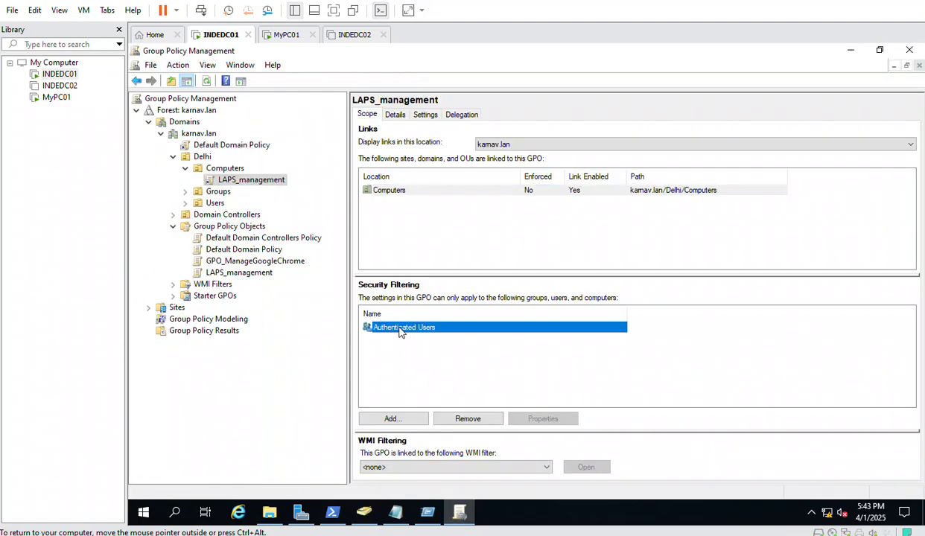
Switch to the MyPC01 machine and start a Windows search there
click(349, 36)
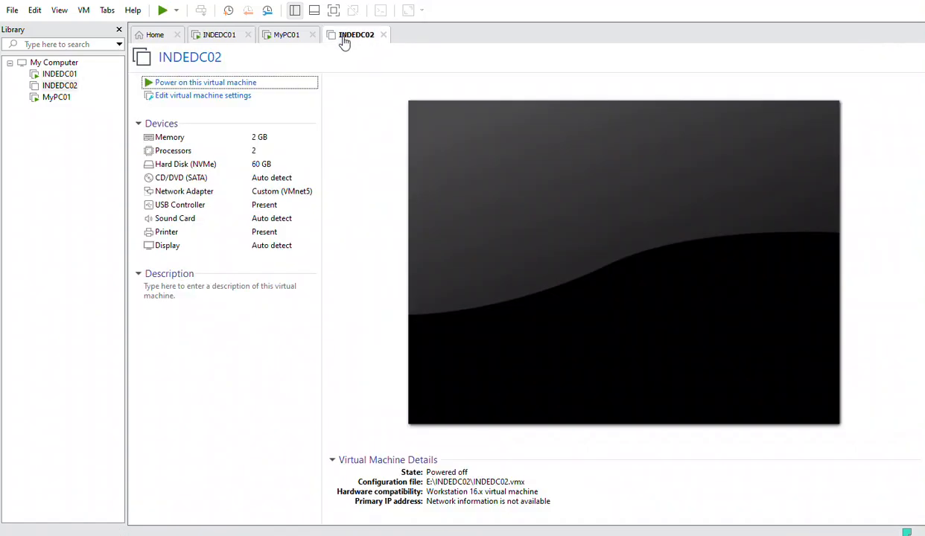
click(264, 35)
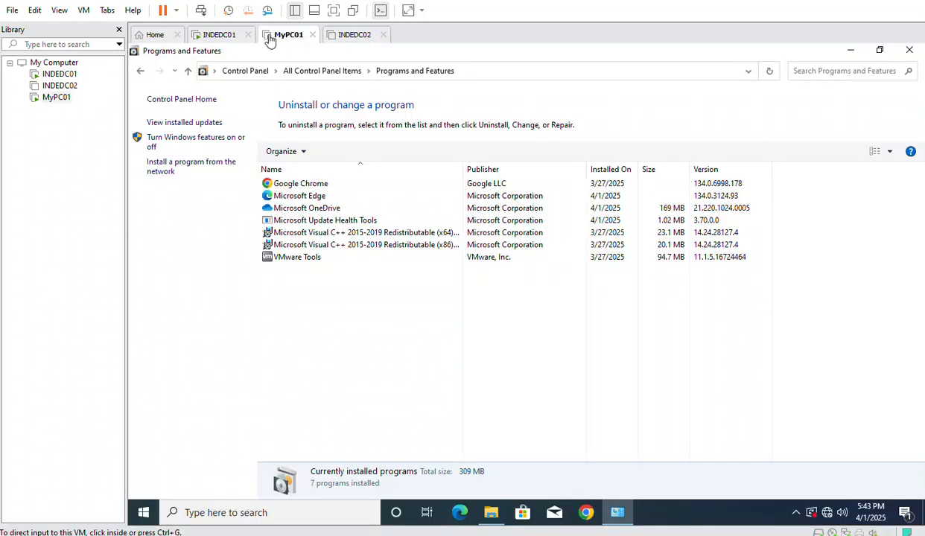
right_click(143, 513)
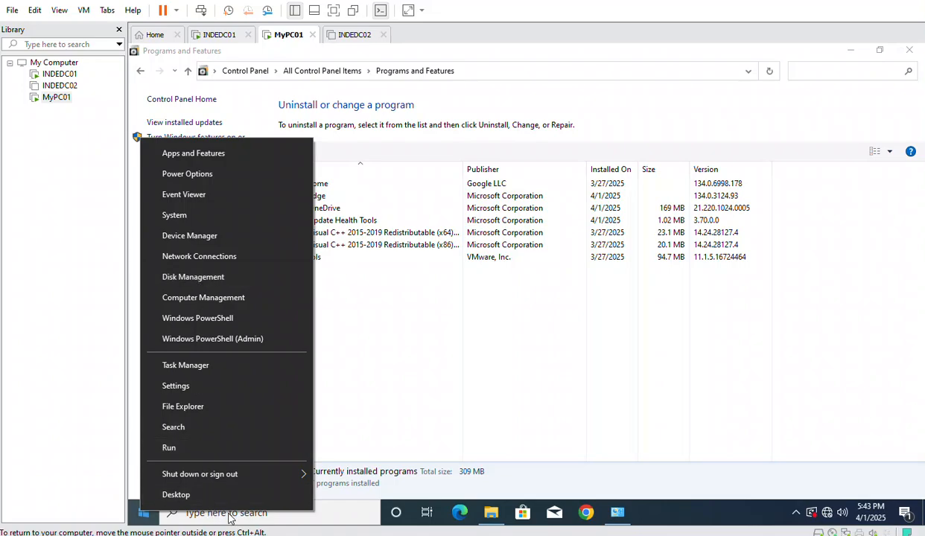
click(341, 509)
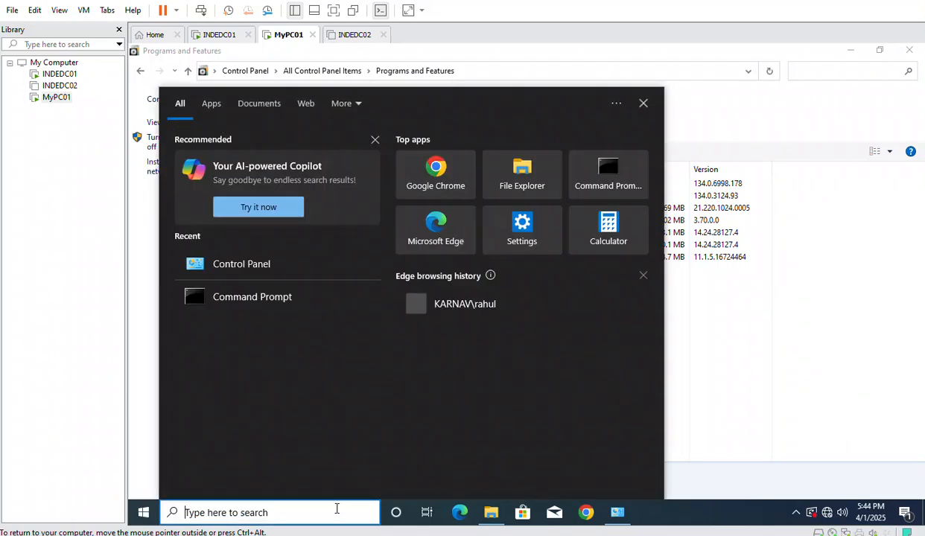
Run gpupdate in Command Prompt on MyPC01, then return to Programs and Features
text(cmd)
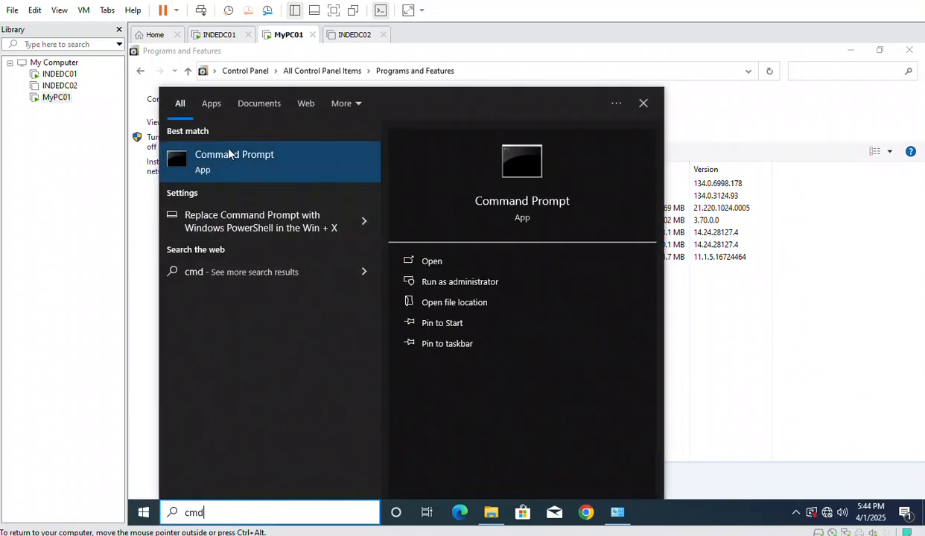
click(206, 179)
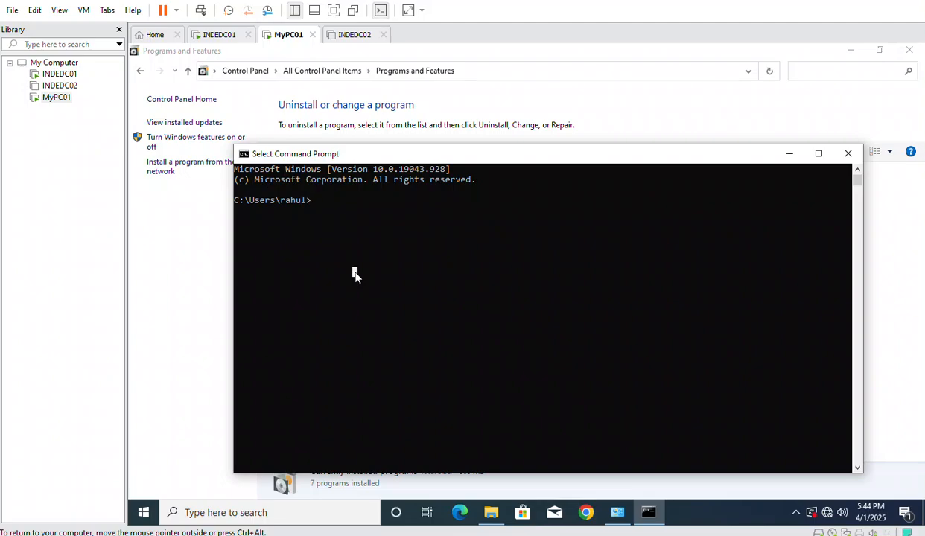
text(gp)
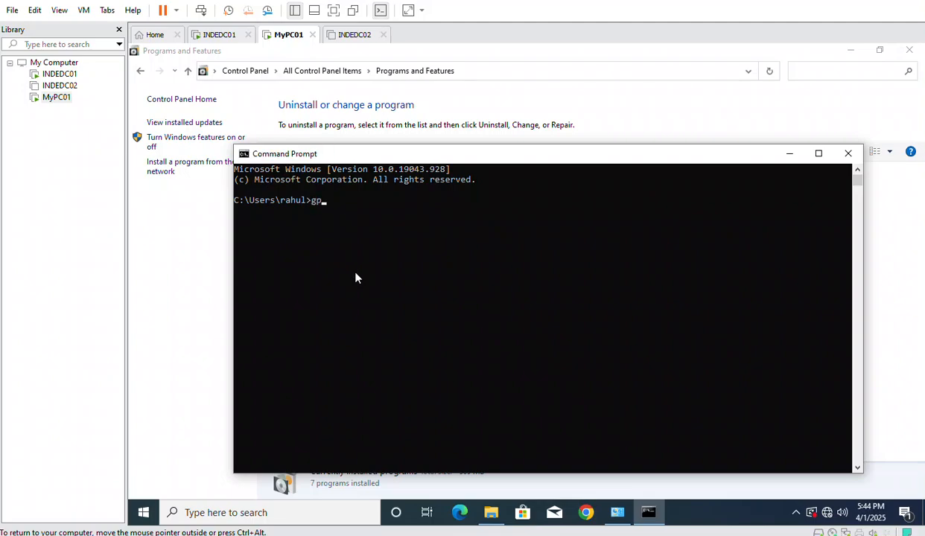
text(update)
key(Return)
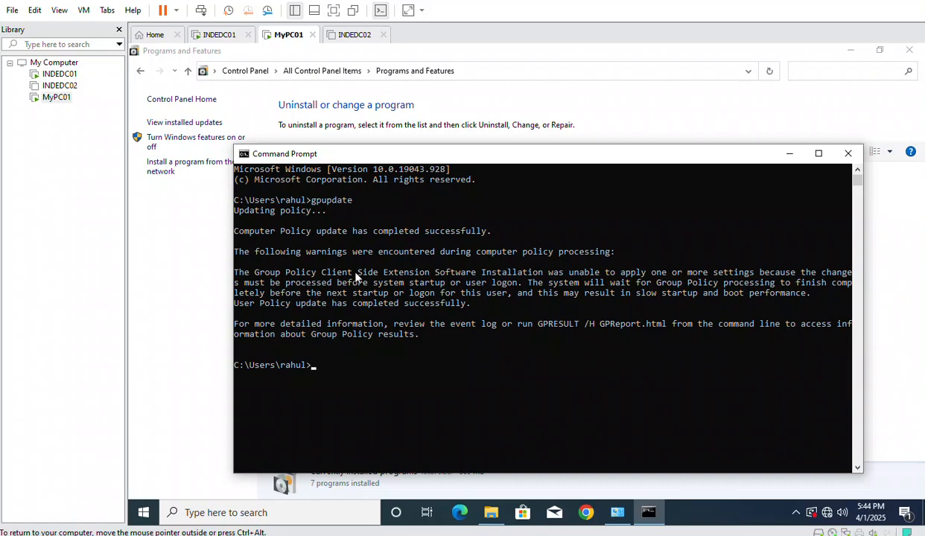
click(180, 309)
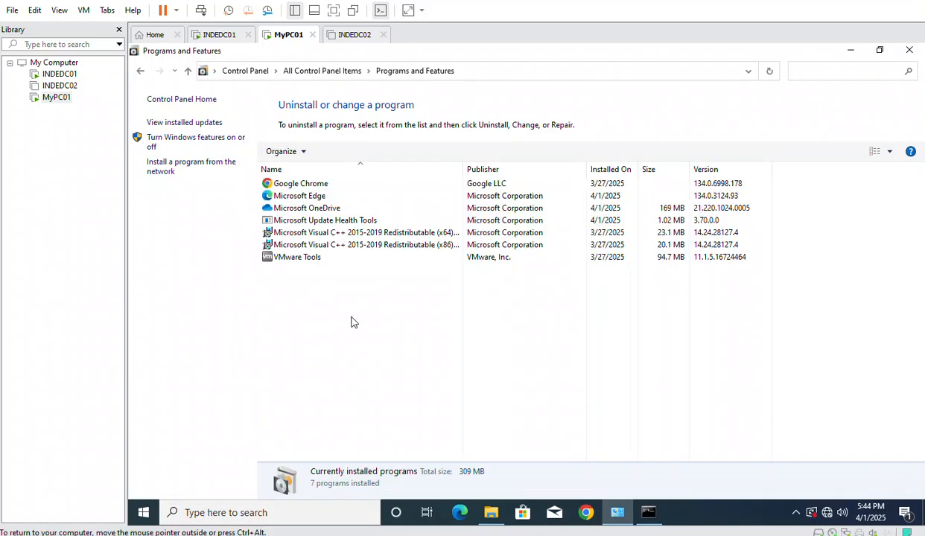
Recheck Programs and Features, then restart MyPC01 from the Start quick menu
click(140, 72)
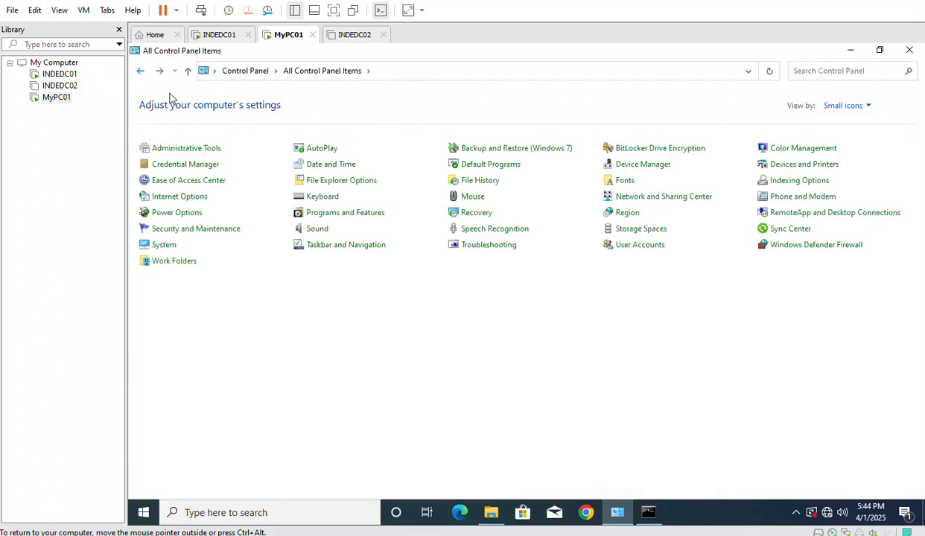
click(339, 213)
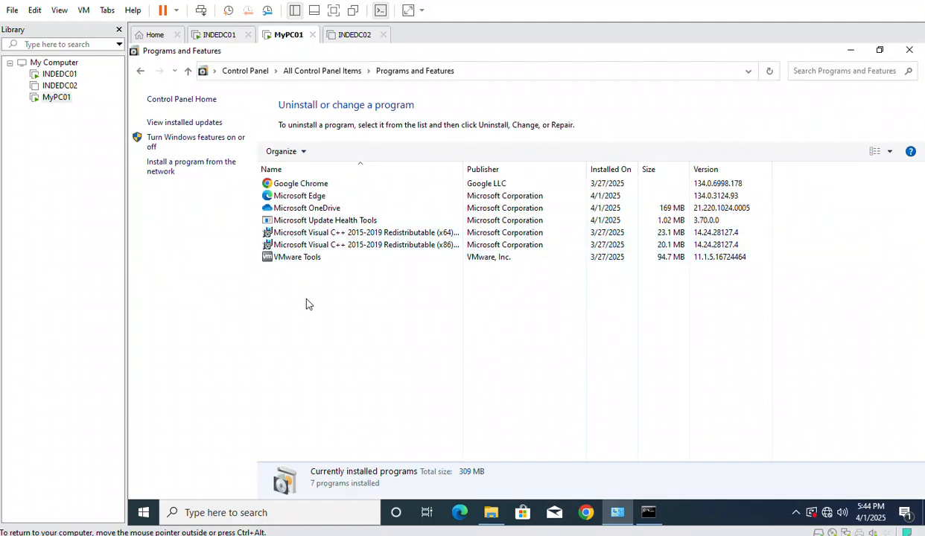
click(141, 72)
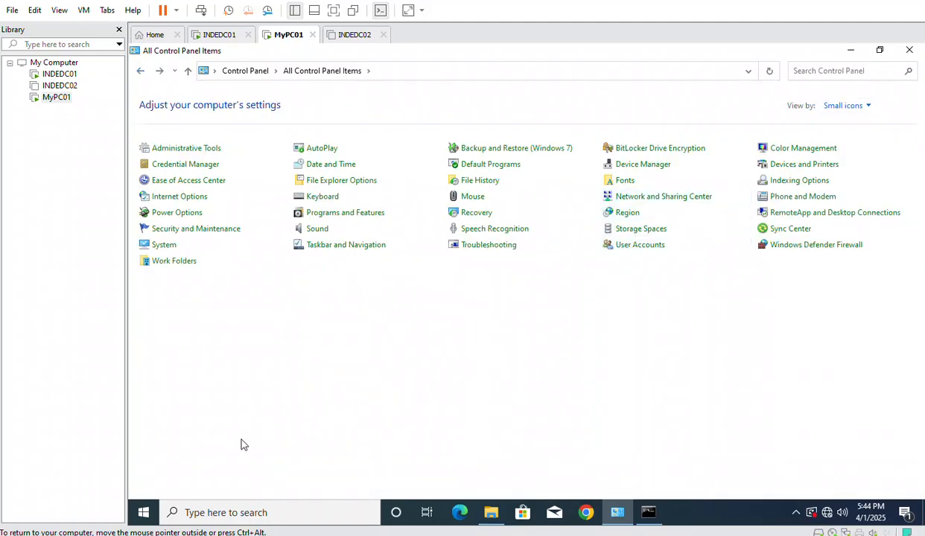
right_click(146, 512)
mouse_move(304, 470)
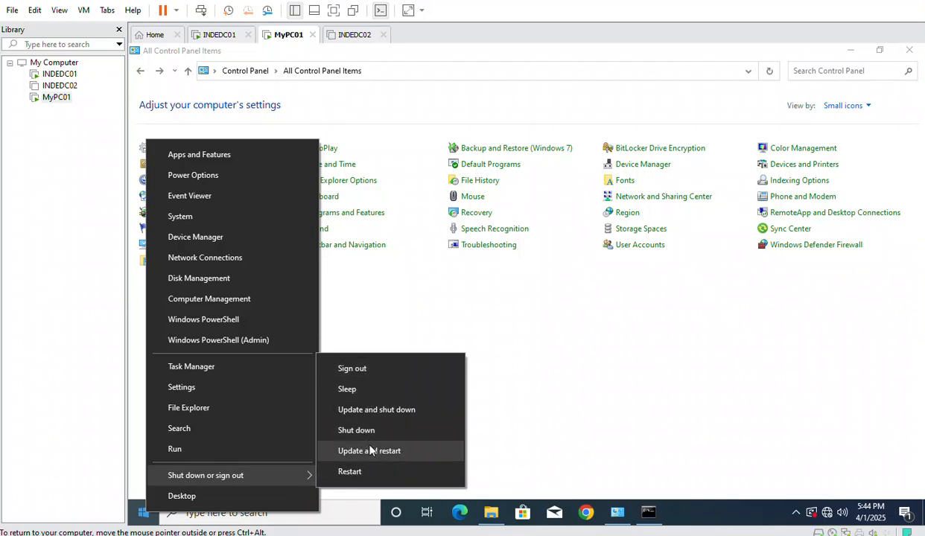
click(357, 471)
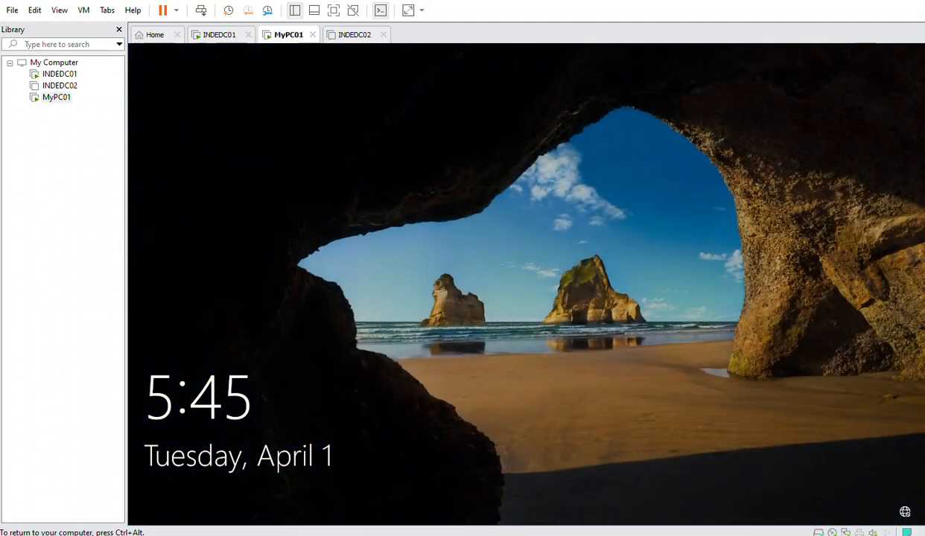
Send Ctrl+Alt+Del to MyPC01 and sign in with the account password
right_click(60, 99)
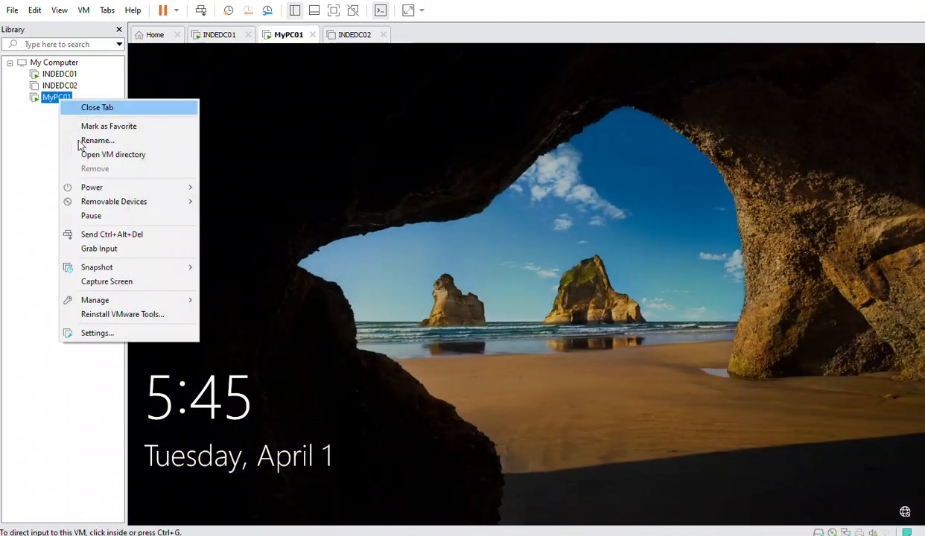
click(127, 235)
click(481, 338)
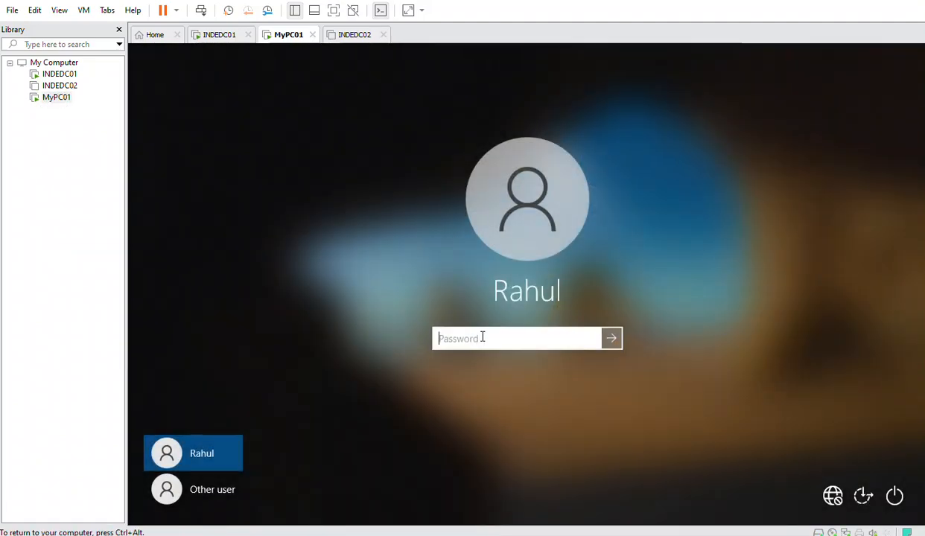
text(*************)
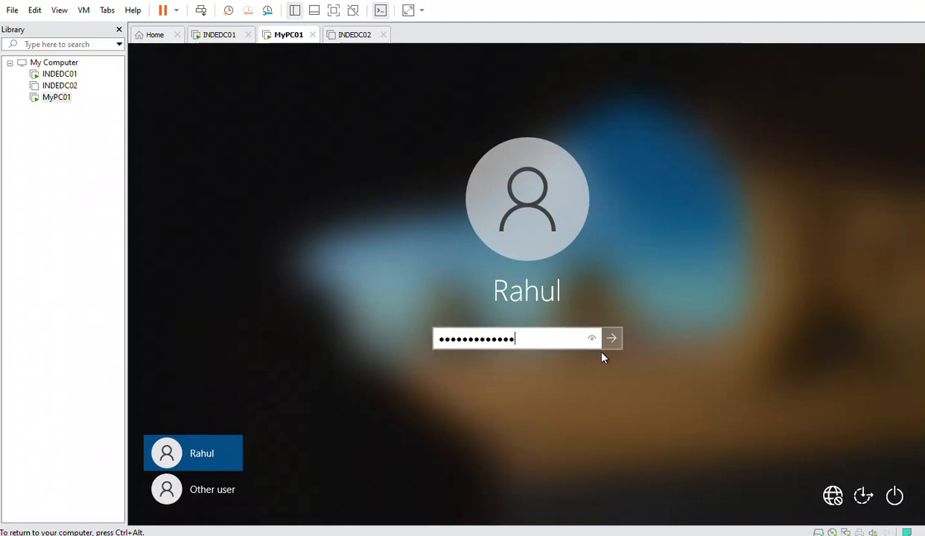
key(Return)
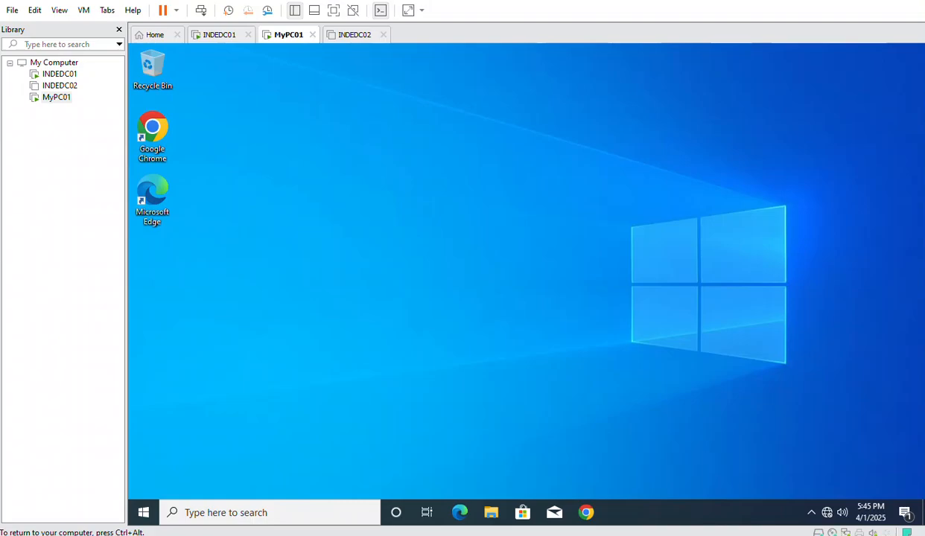
key(ctrl+alt)
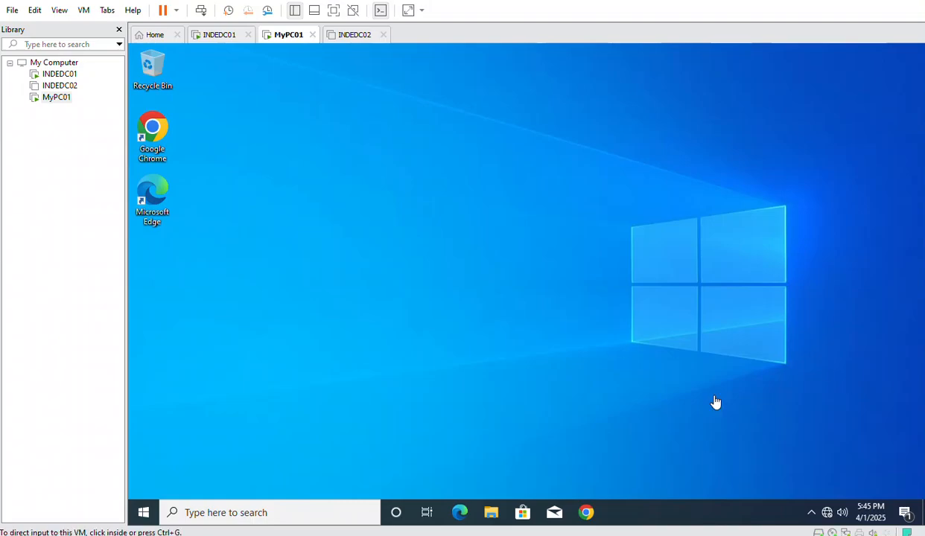
Verify Local Administrator Password Solution 6.2.0.0 appears in Programs and Features, then switch to INDEDC01
click(143, 511)
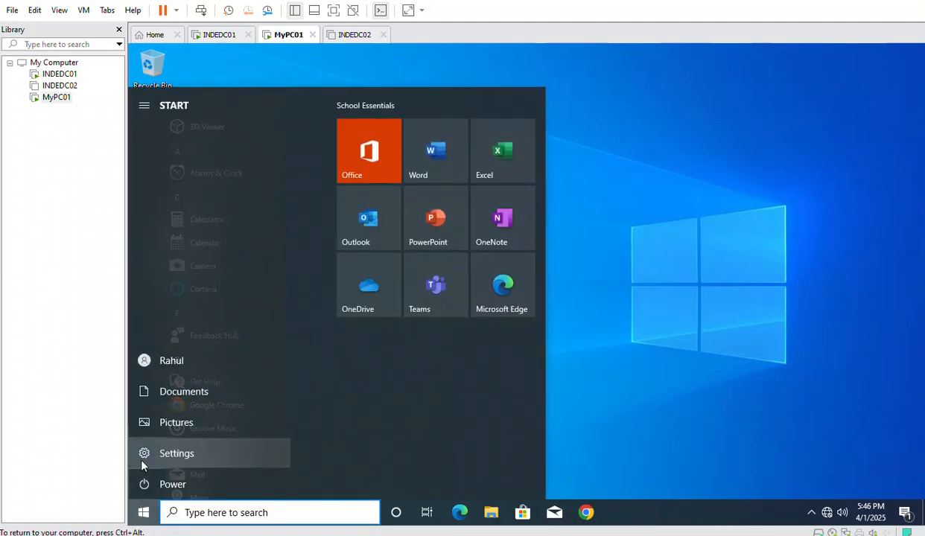
click(212, 519)
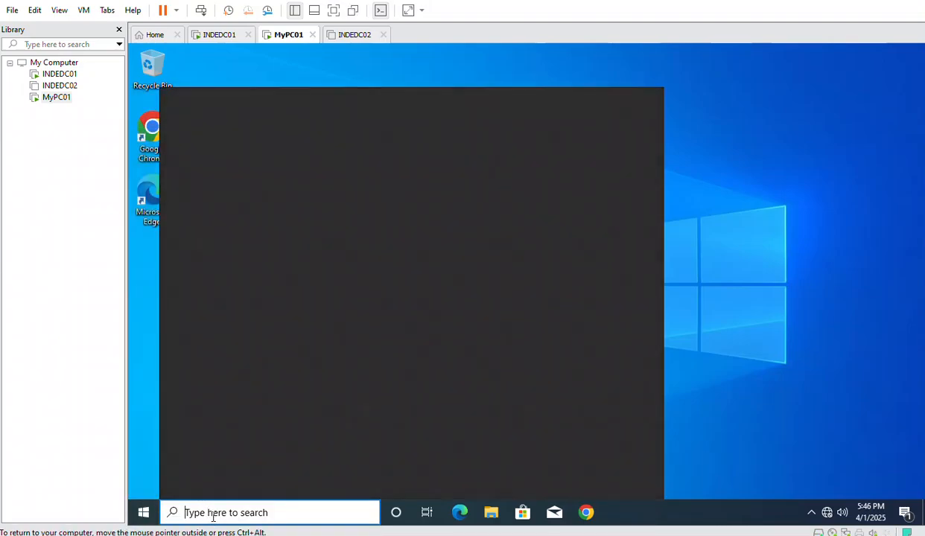
text(contr)
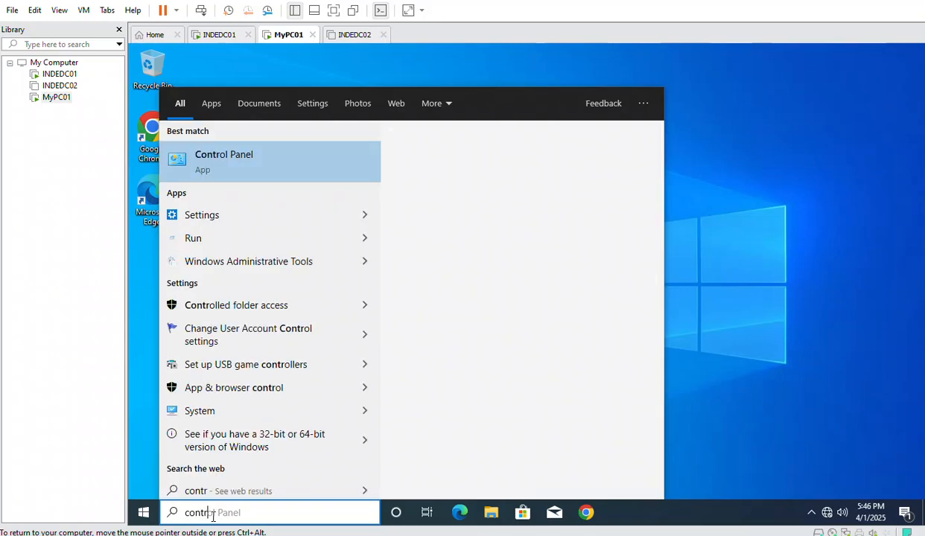
click(223, 173)
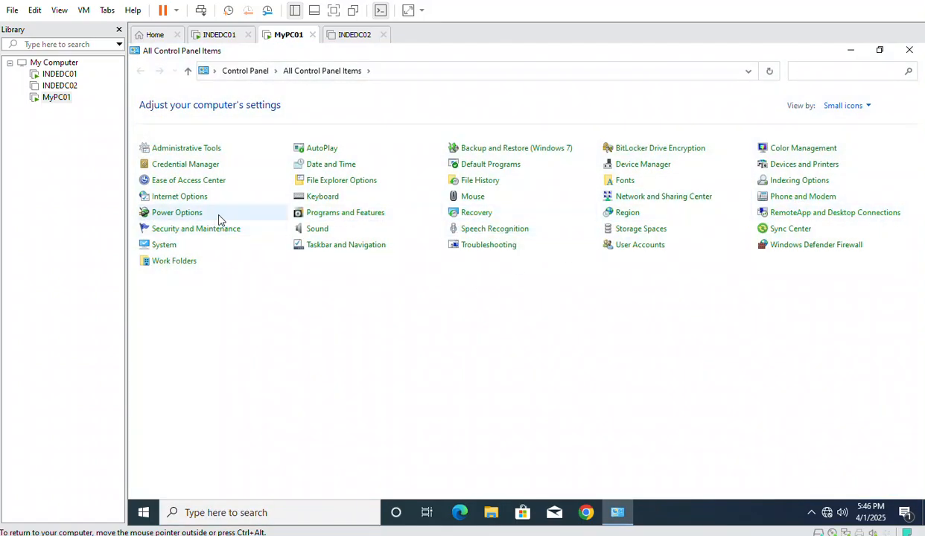
click(314, 216)
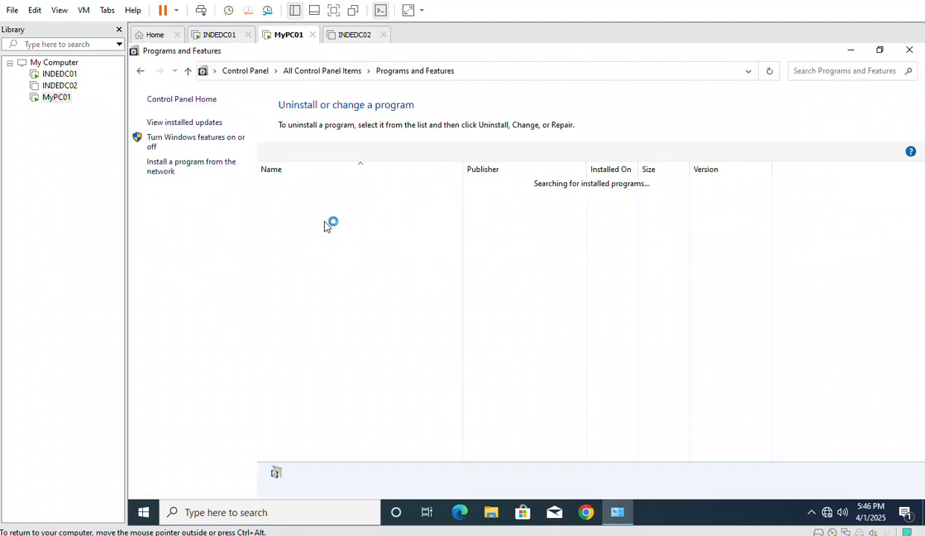
click(317, 197)
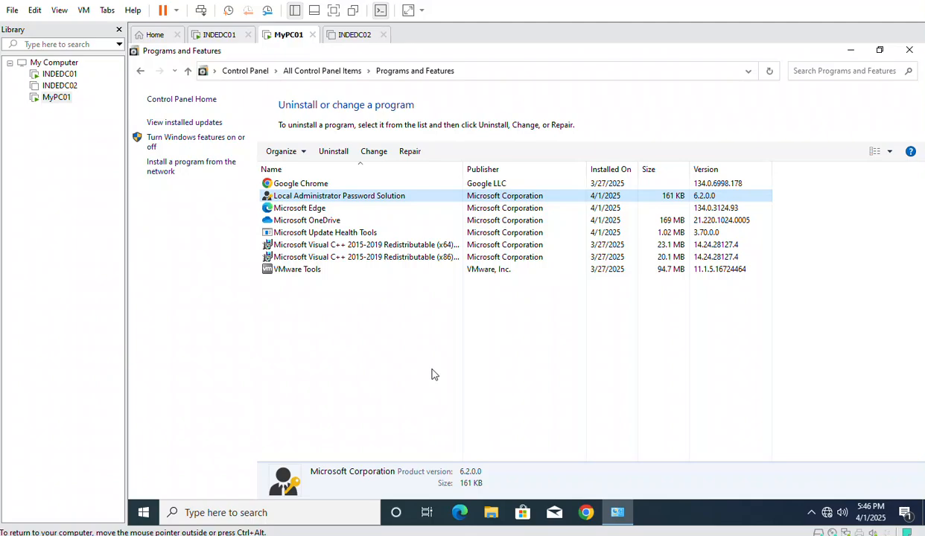
click(216, 37)
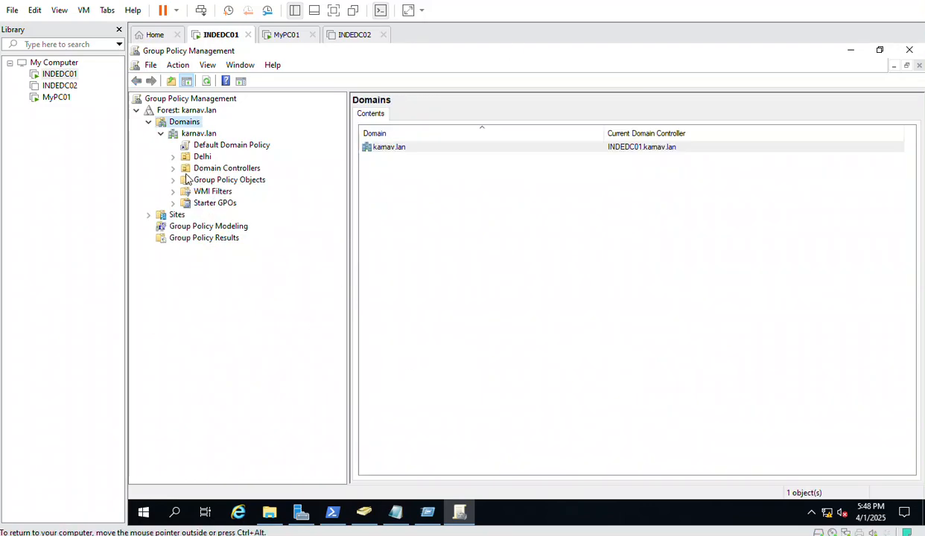
Open the LAPS_Password_Workstation GPO from Group Policy Objects in the Group Policy Management Editor
click(184, 179)
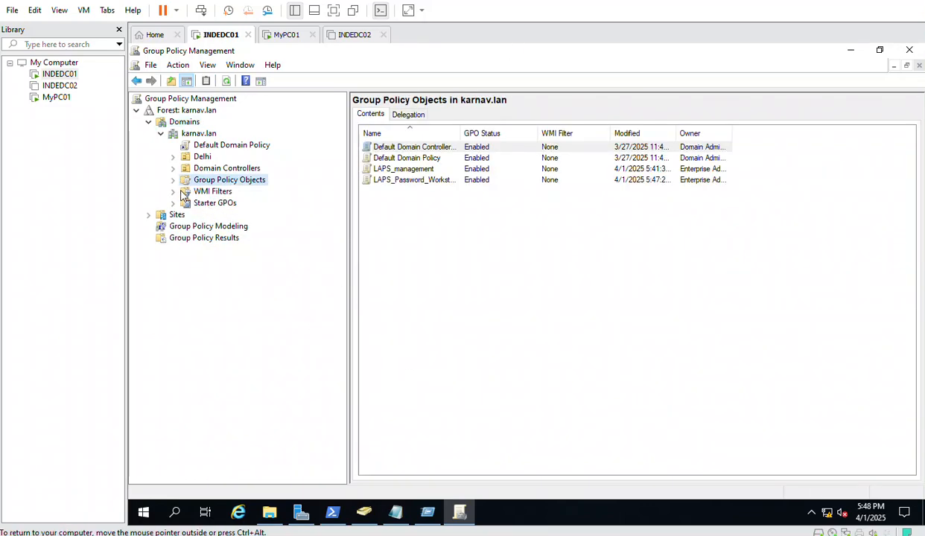
click(173, 179)
click(231, 226)
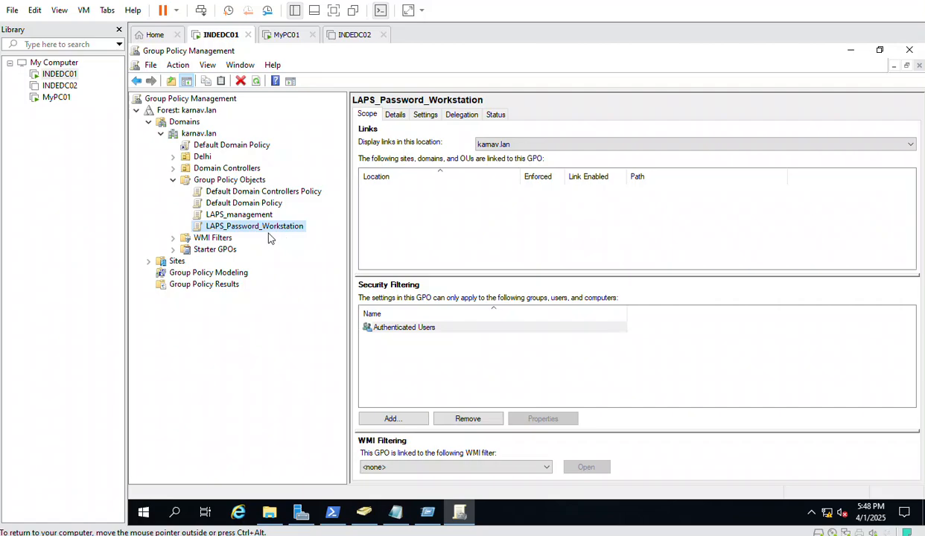
right_click(254, 225)
click(287, 235)
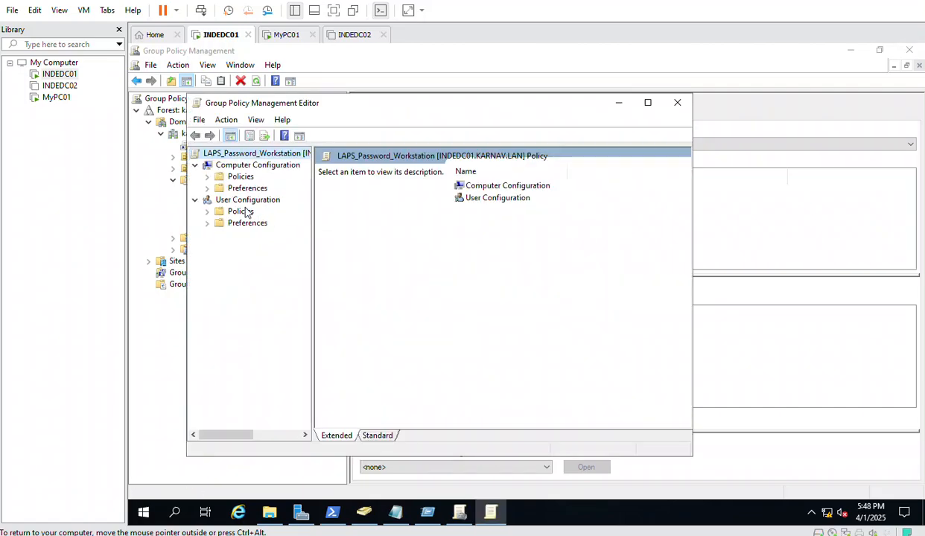
Expand Computer Configuration > Policies > Administrative Templates > LAPS and maximize the editor window
click(208, 188)
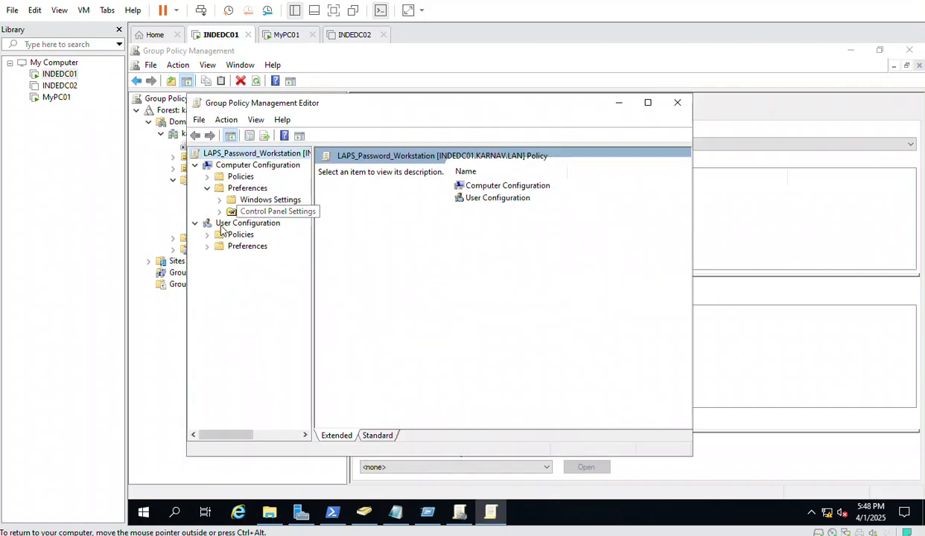
click(207, 176)
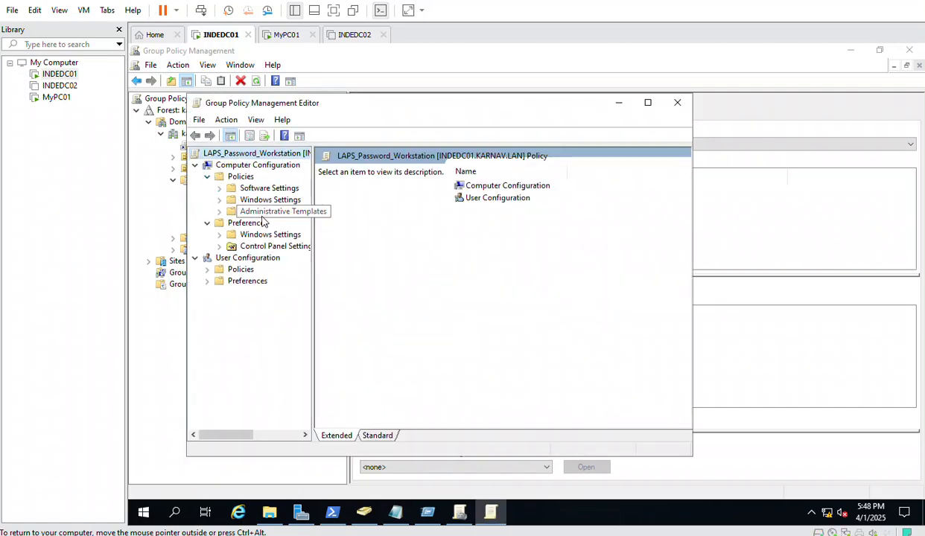
click(262, 212)
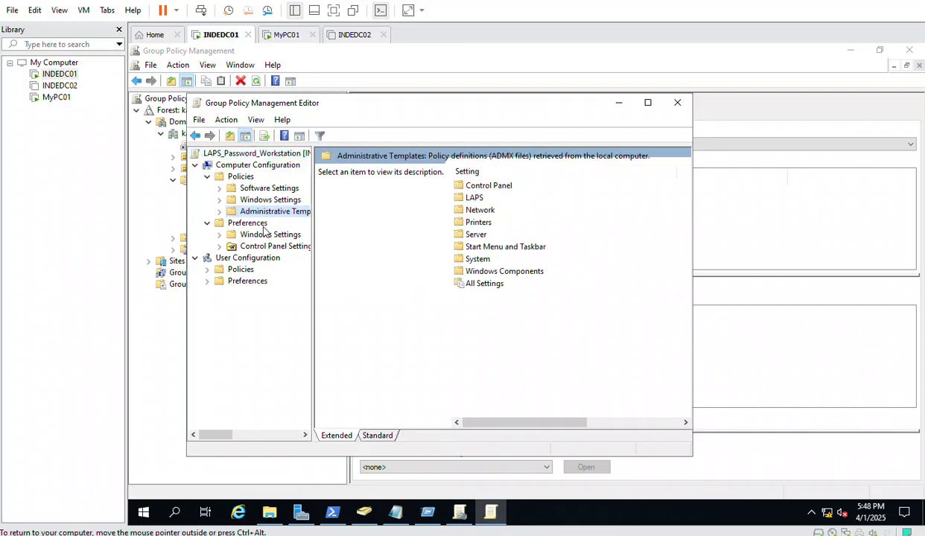
click(219, 211)
click(261, 234)
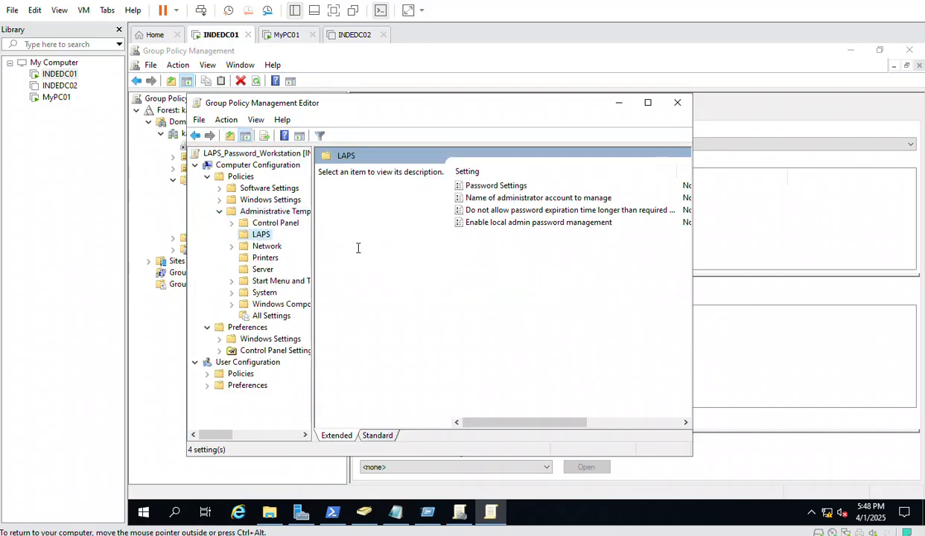
click(647, 103)
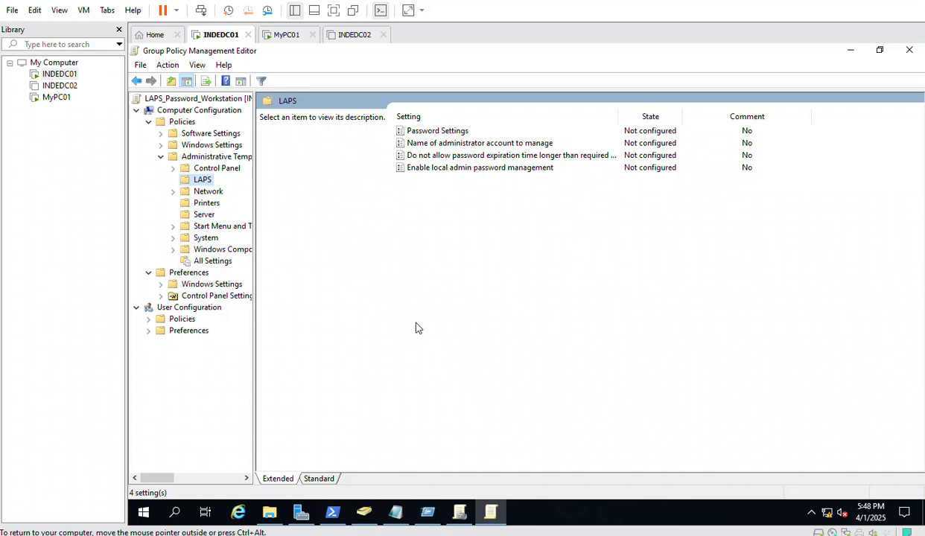
Set Enable local admin password management to Enabled, confirm with OK, then open Password Settings
double_click(475, 169)
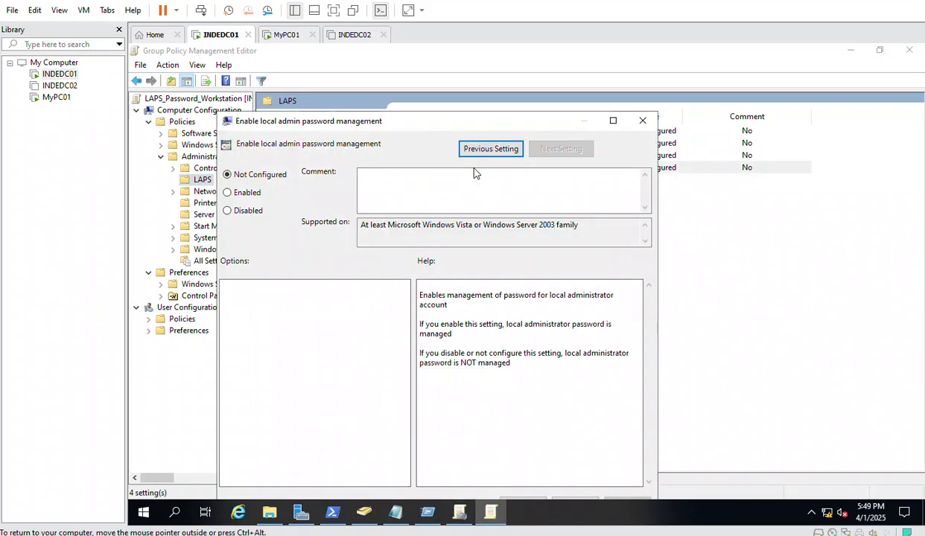
click(242, 195)
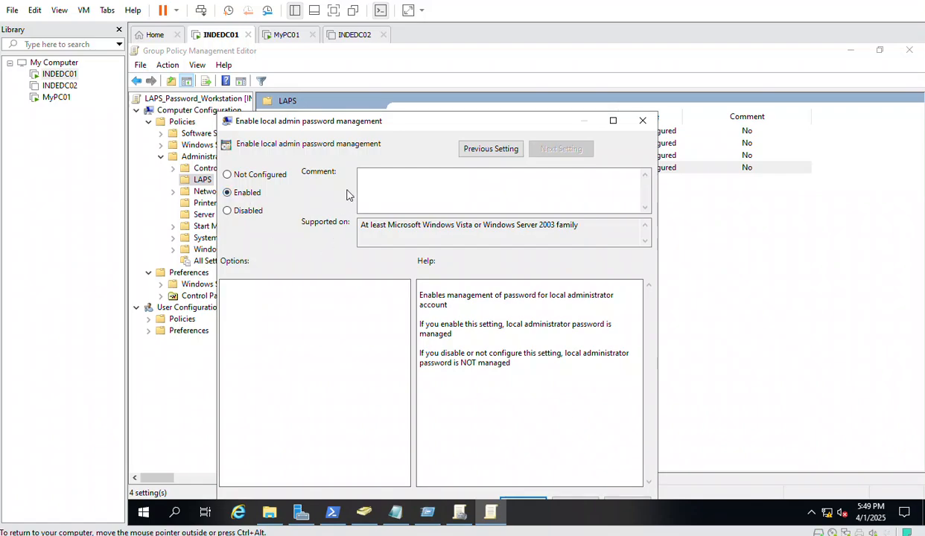
drag(313, 123, 320, 68)
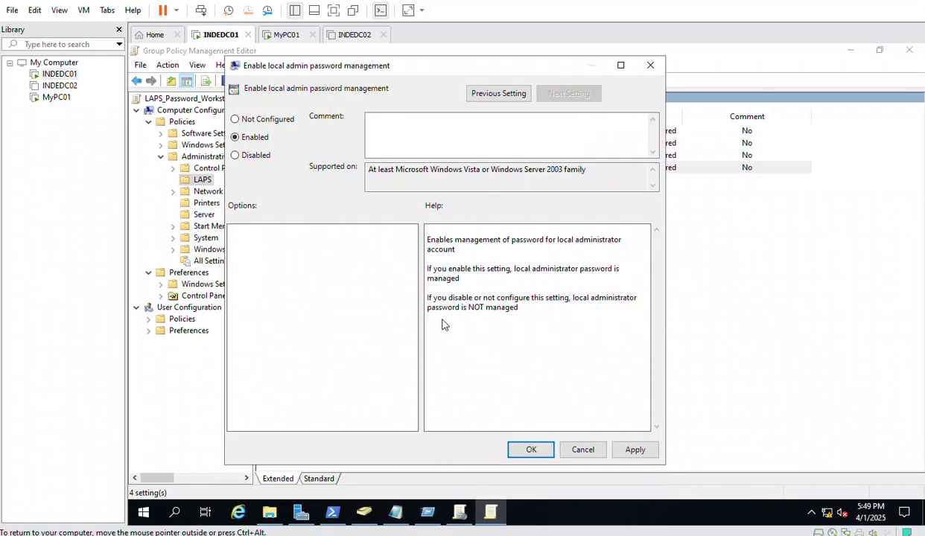
click(527, 449)
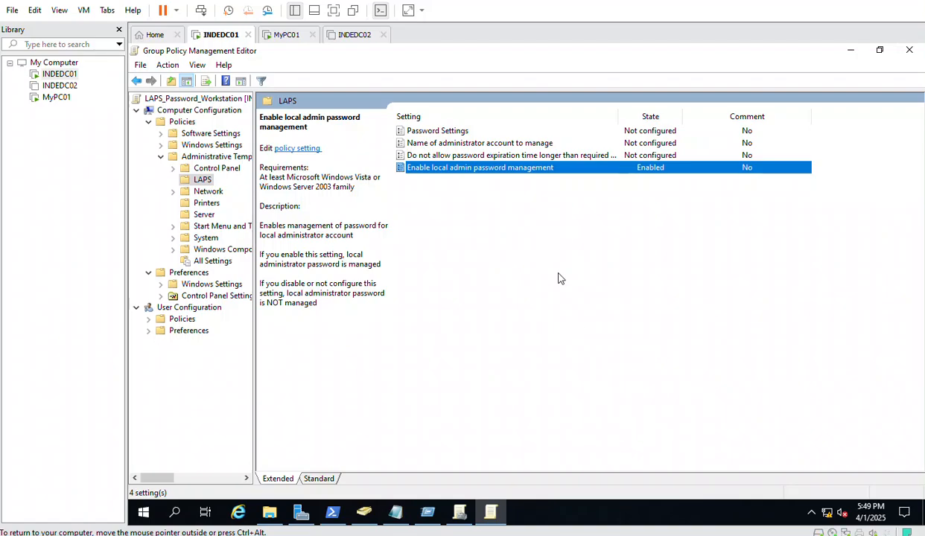
click(439, 133)
double_click(439, 131)
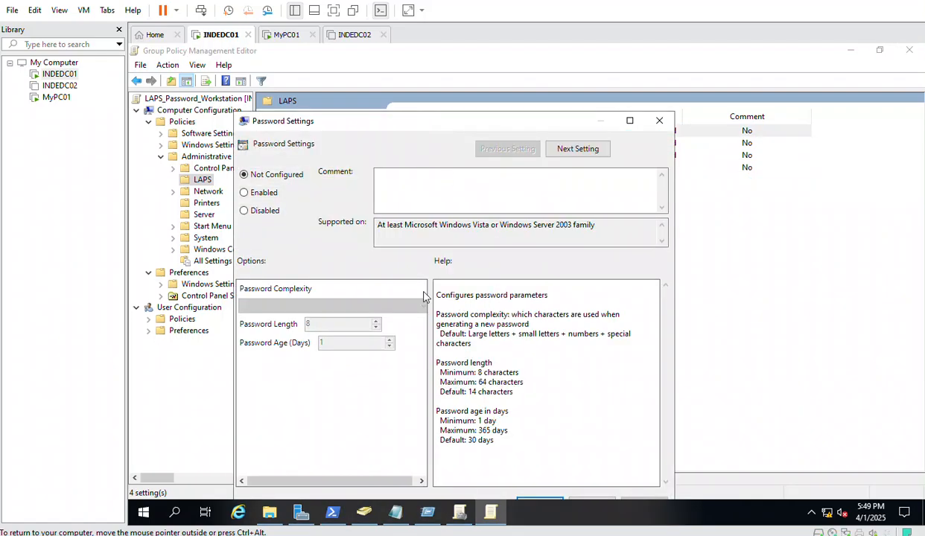
Enable Password Settings with letters, numbers and specials, length 14, password age 15 days; apply
click(256, 195)
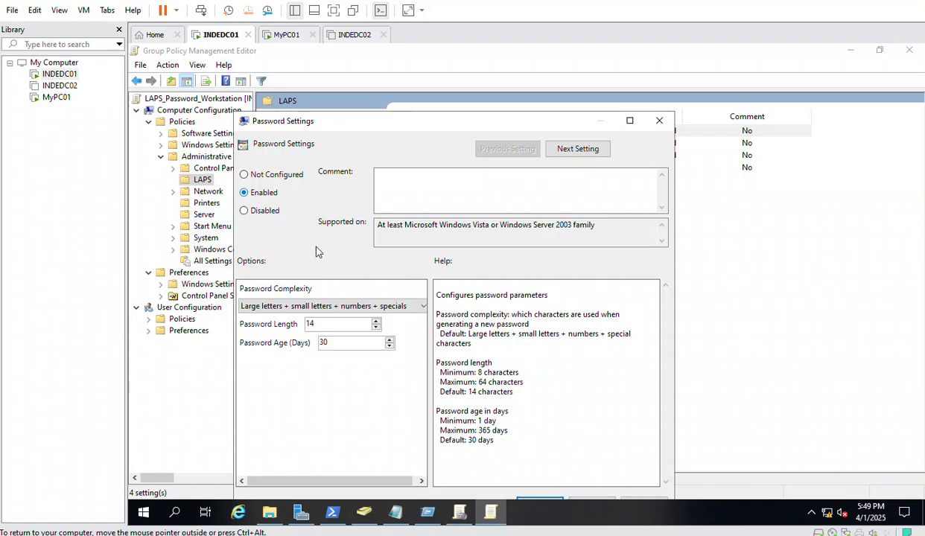
click(285, 308)
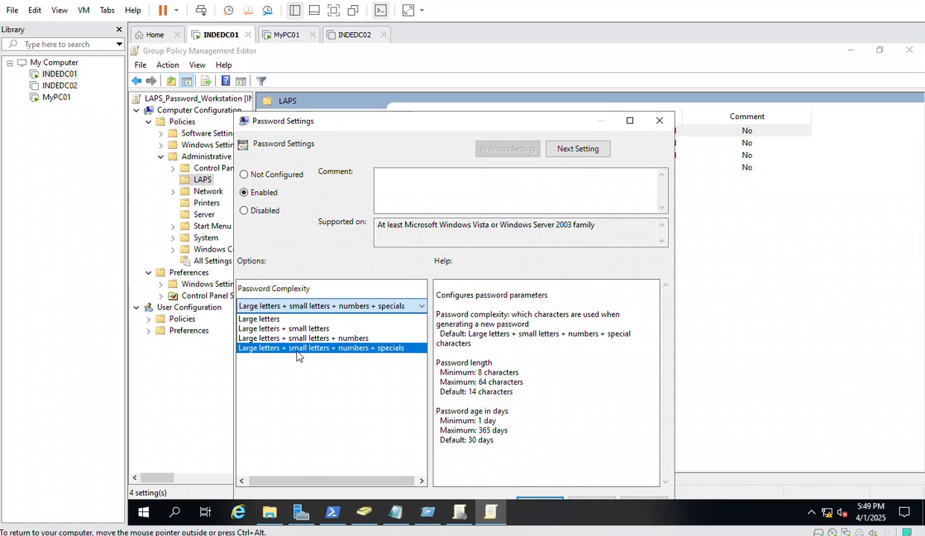
click(372, 349)
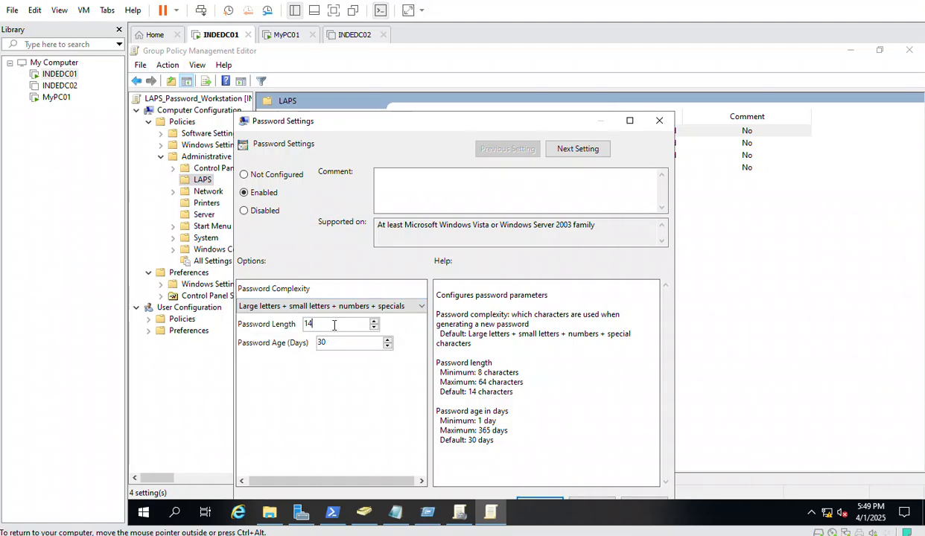
drag(327, 322, 284, 321)
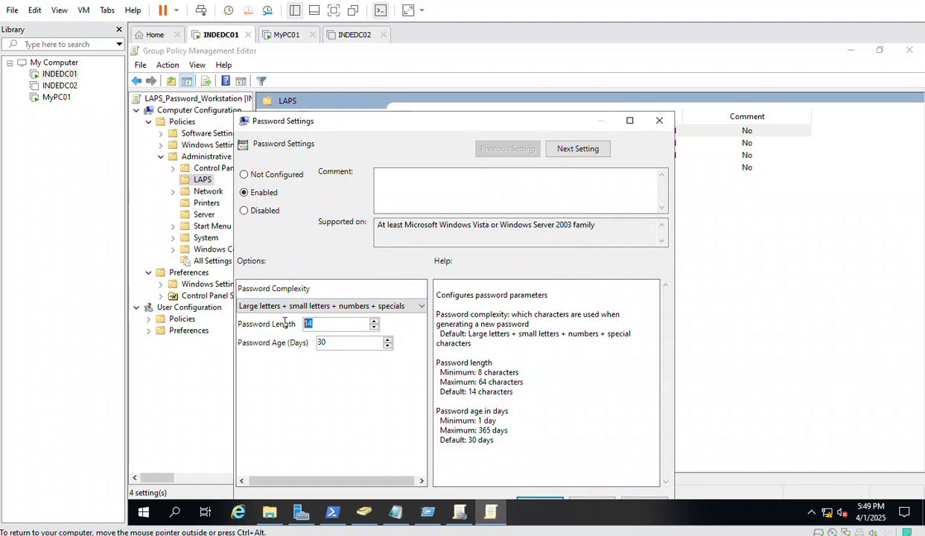
click(343, 342)
drag(344, 342, 305, 342)
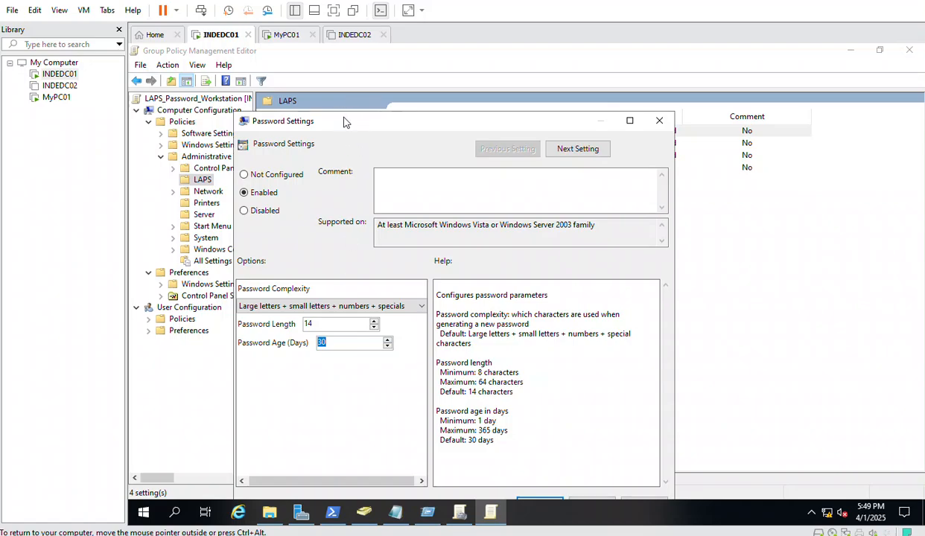
drag(343, 117, 345, 71)
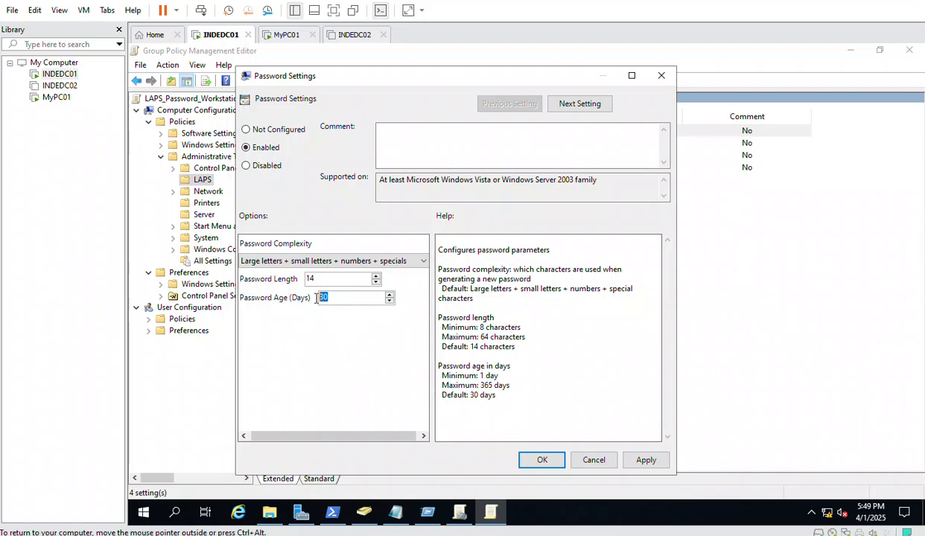
text(15)
drag(318, 279, 298, 278)
click(644, 462)
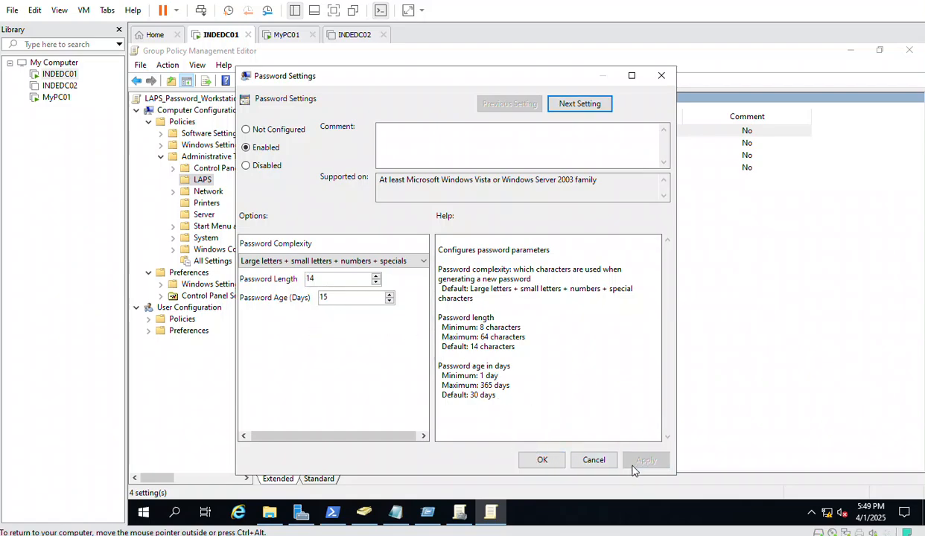
click(538, 462)
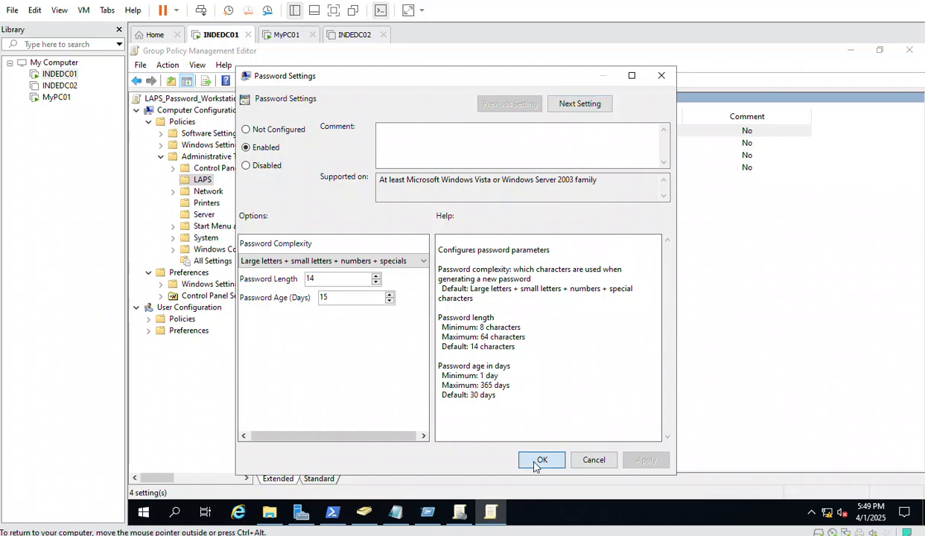
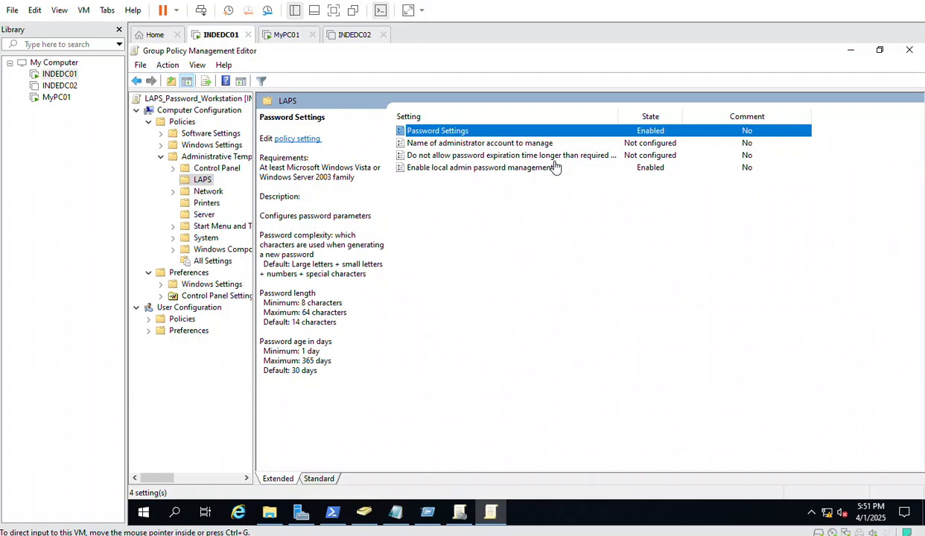
Enable the 'Name of administrator account to manage' LAPS policy, then switch to the INDEDC02 machine
click(499, 144)
double_click(499, 143)
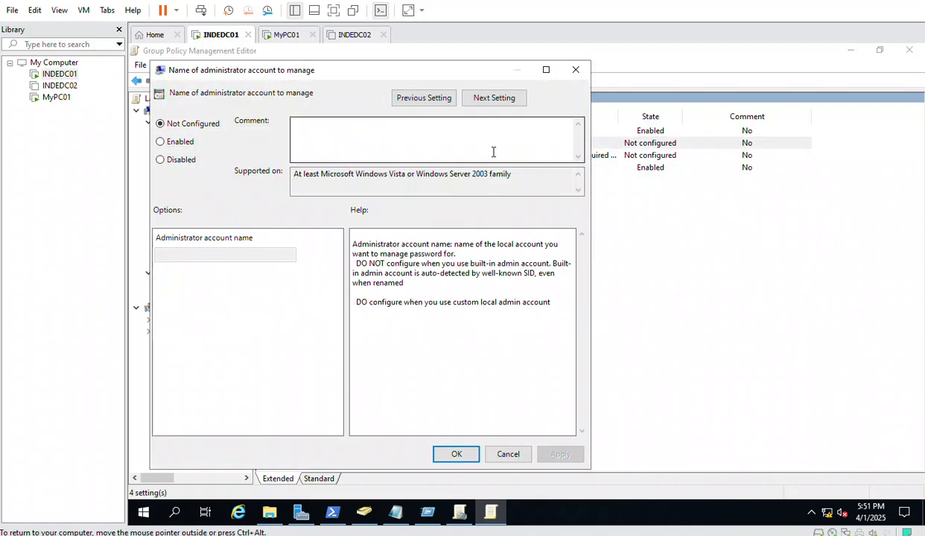
click(178, 142)
click(182, 255)
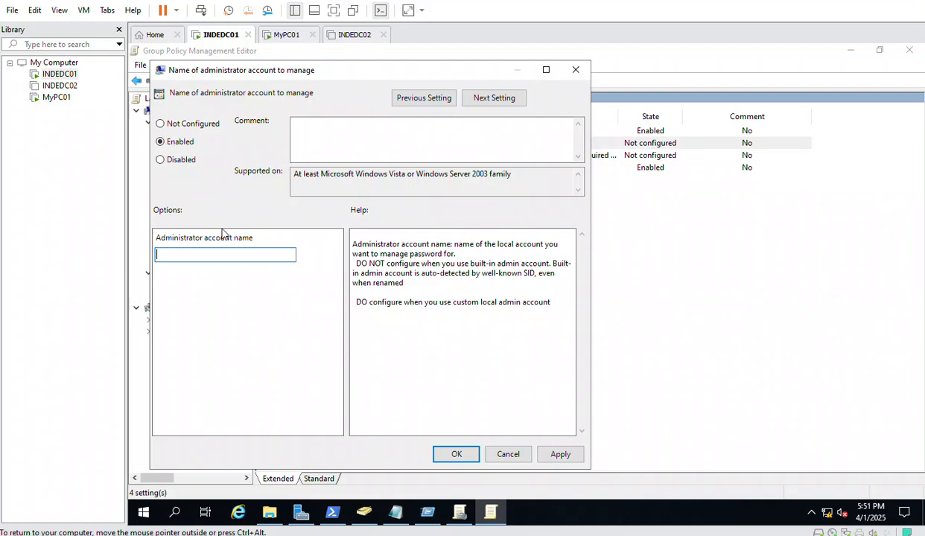
click(347, 36)
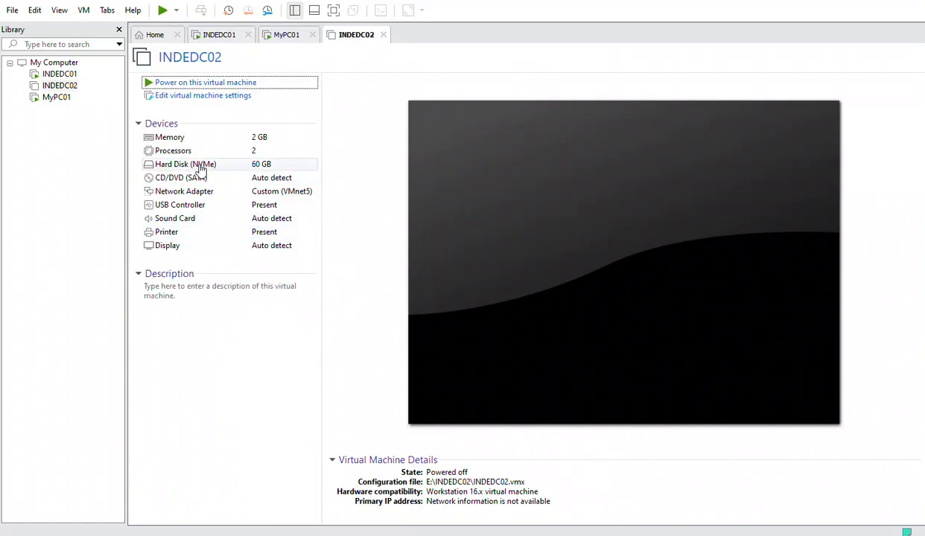
On MyPC01, launch compmgmt.msc from Run and expand Local Users and Groups
click(290, 35)
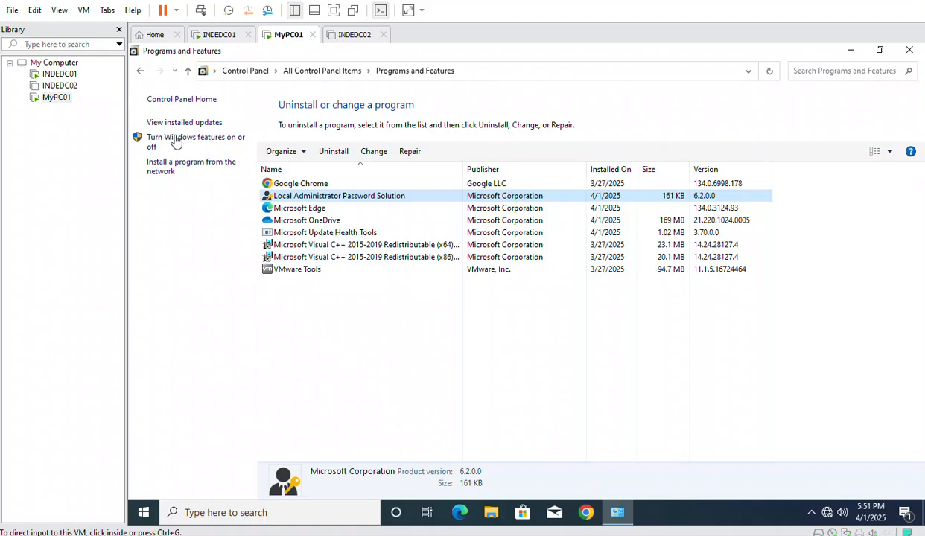
click(213, 35)
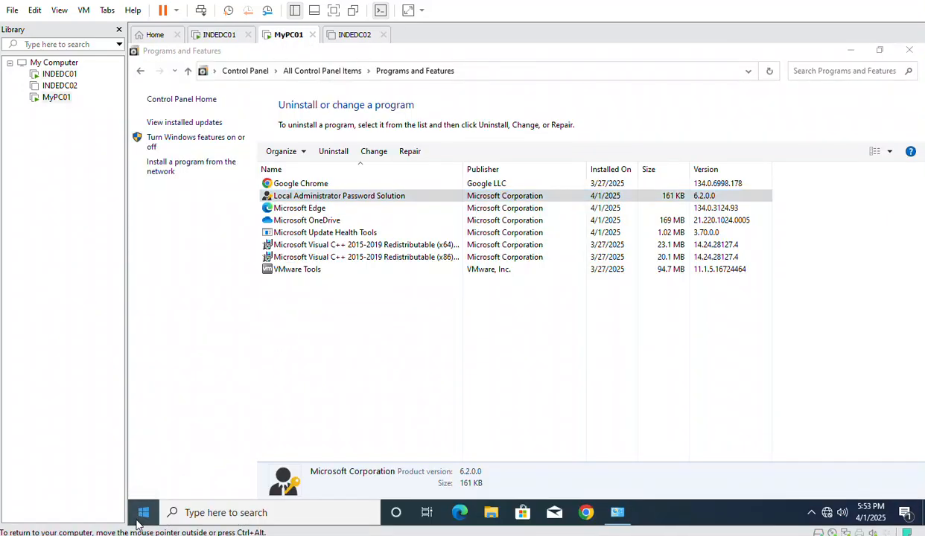
right_click(139, 521)
click(171, 454)
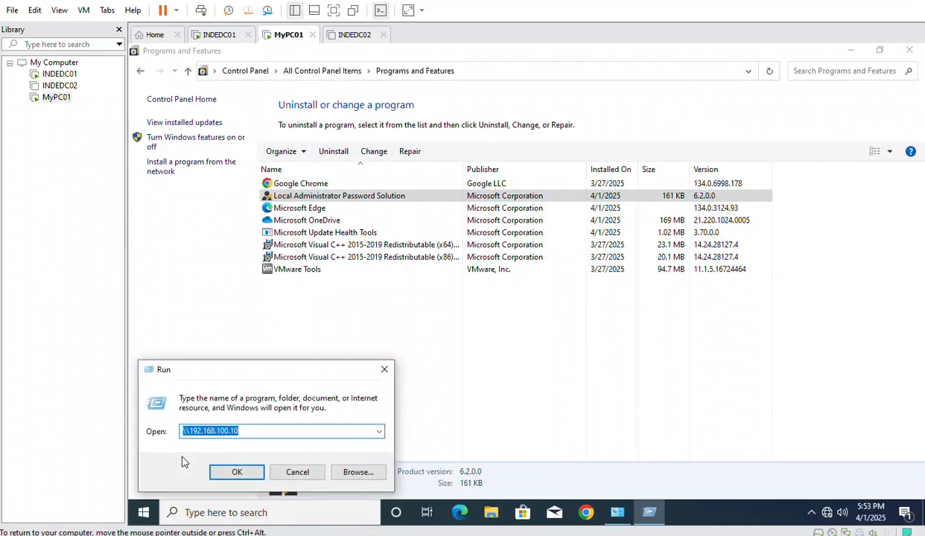
text(compmg)
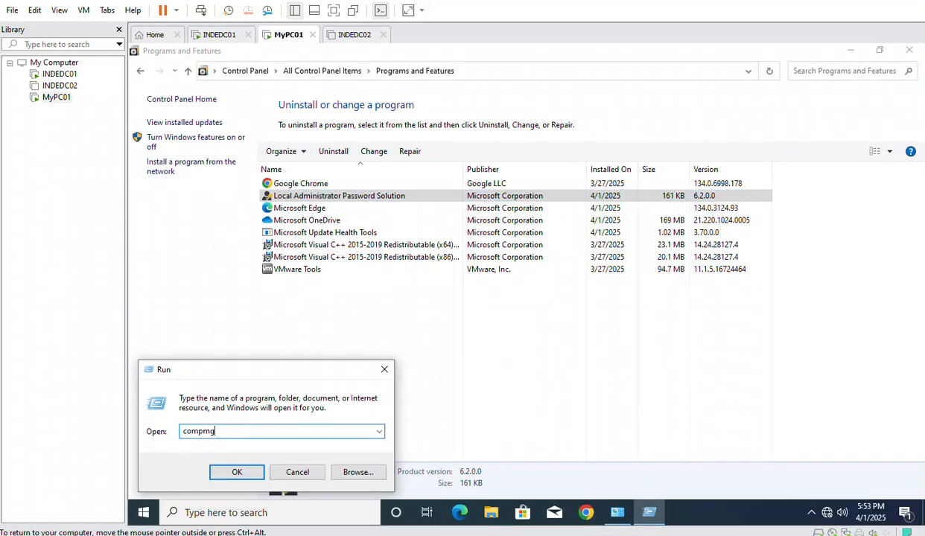
text(mt.msc)
key(Return)
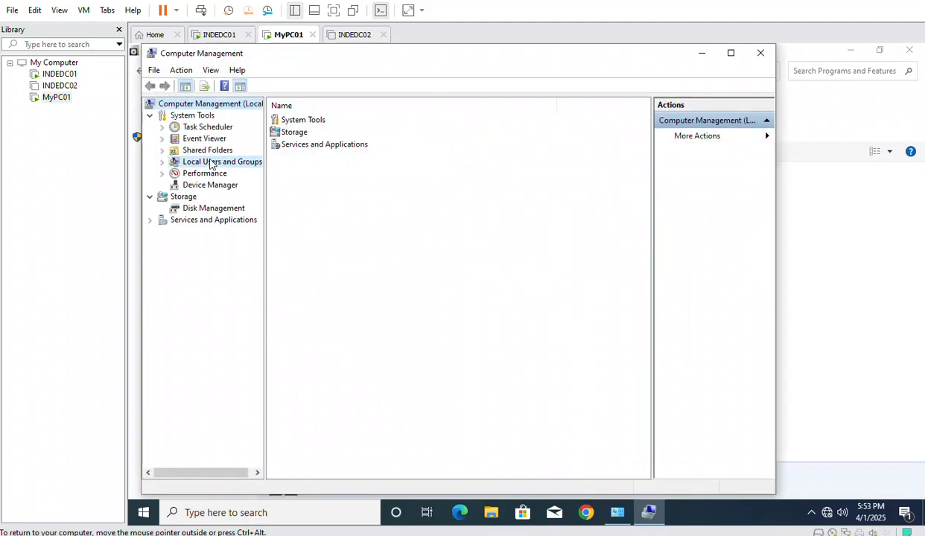
double_click(212, 161)
Go to the local Users list in Computer Management and start a New User
click(207, 184)
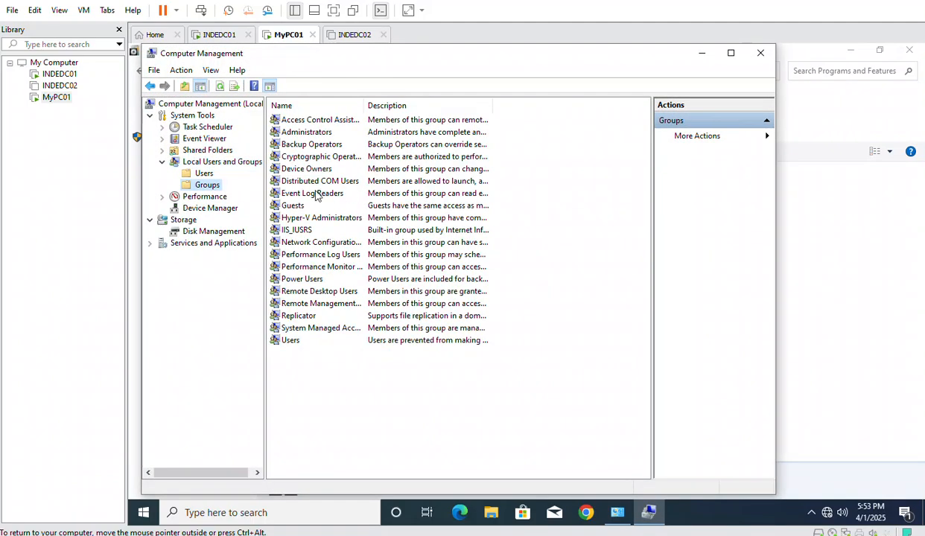
click(198, 176)
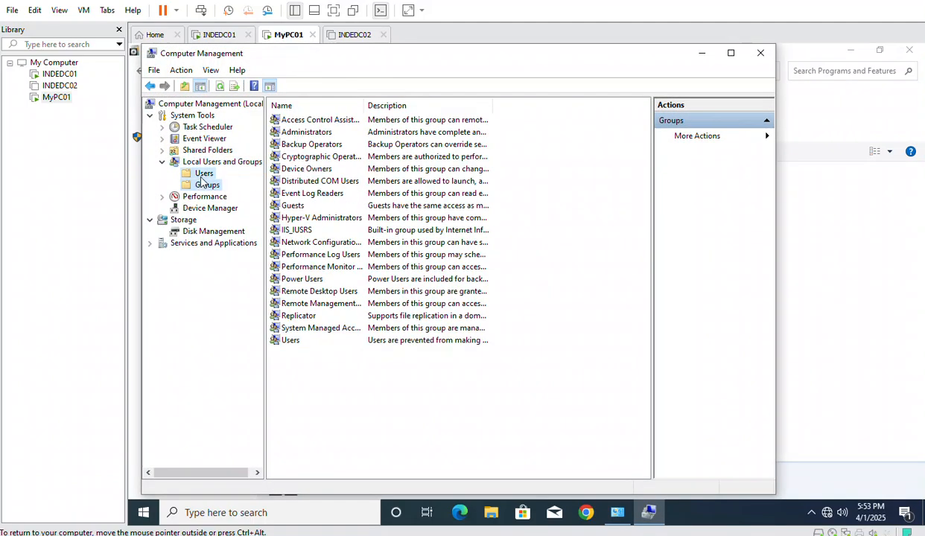
click(289, 157)
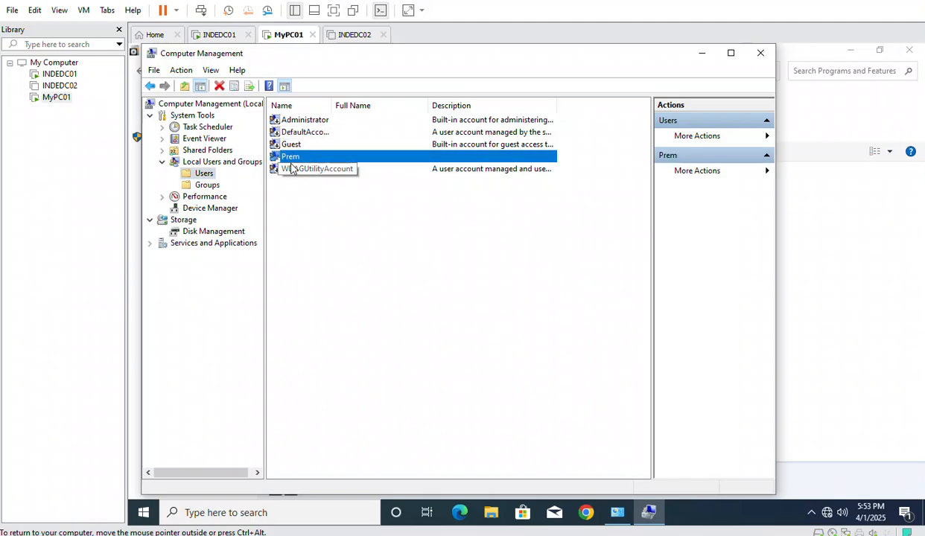
right_click(303, 217)
click(355, 223)
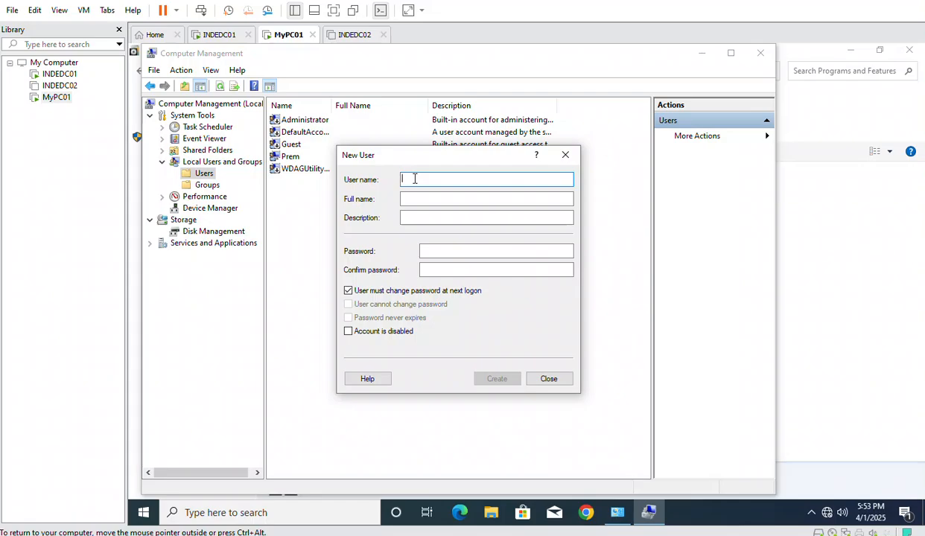
Try creating the user without a forced password change; dismiss the Access denied error and close
text(Ramesh)
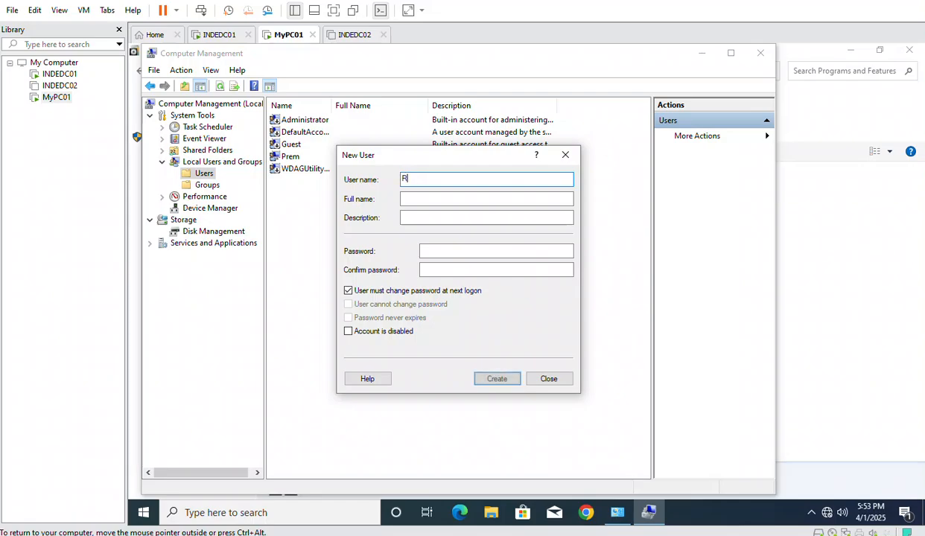
click(389, 291)
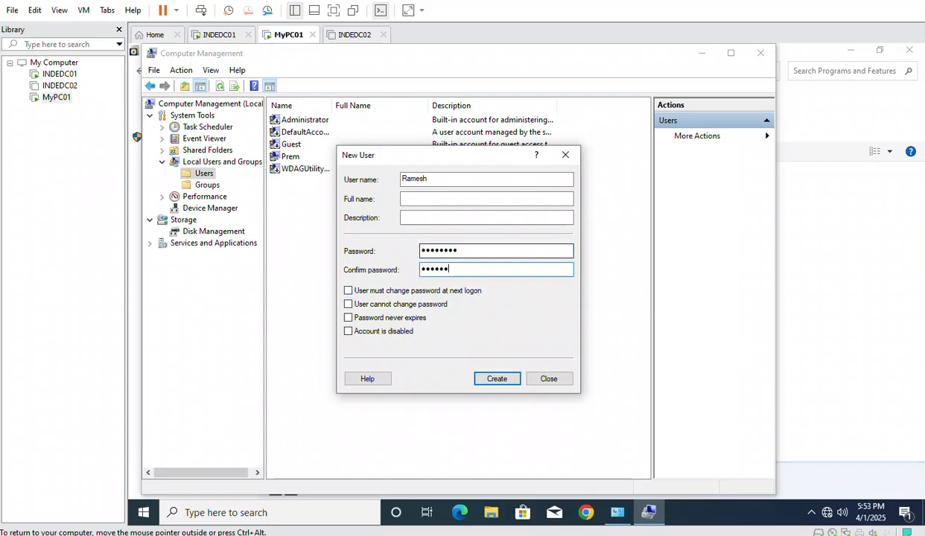
click(497, 380)
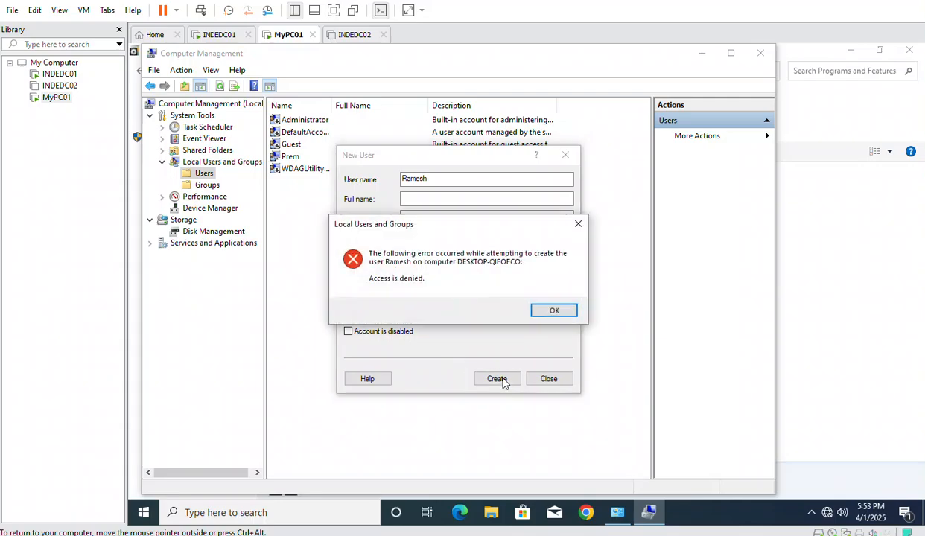
click(551, 310)
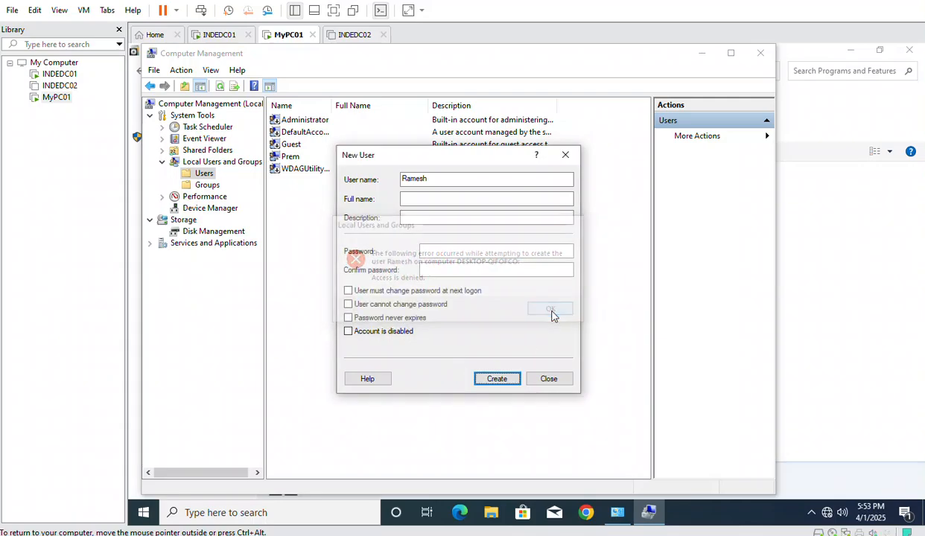
click(548, 379)
click(144, 512)
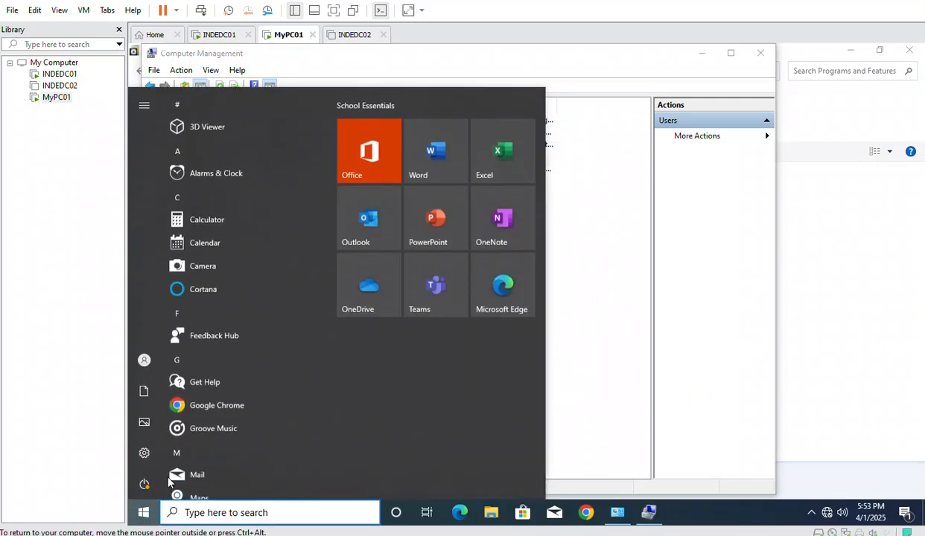
Open an administrator Command Prompt on MyPC01 using the local admin account credentials
click(210, 514)
text(cmd)
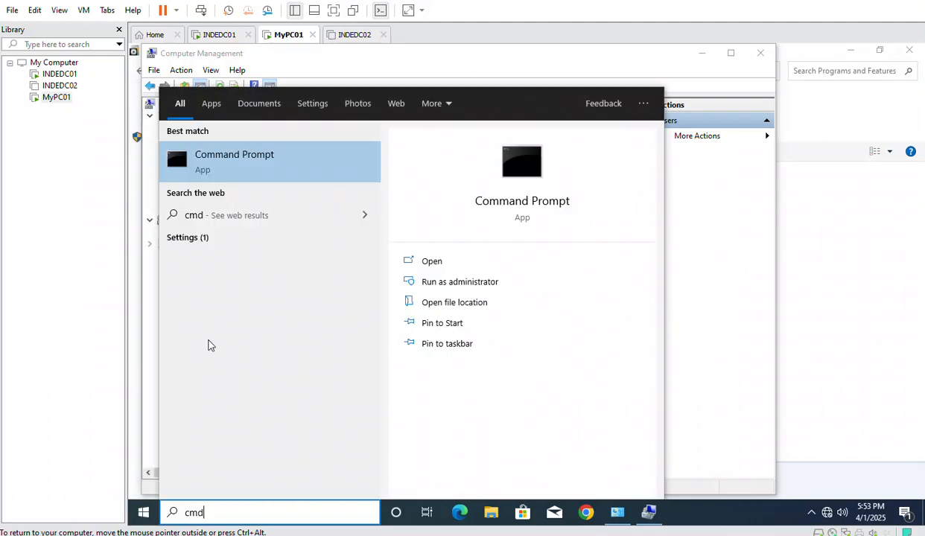
click(484, 283)
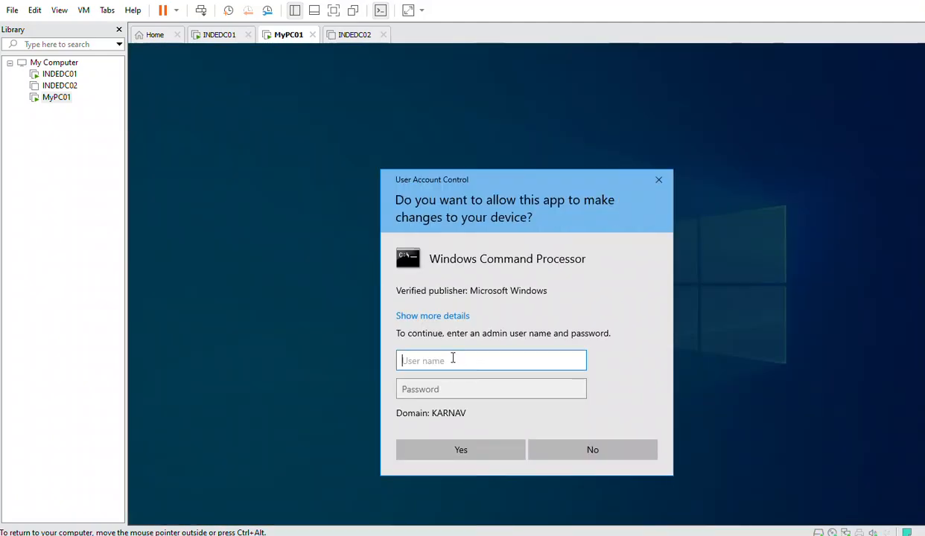
text(.\pre)
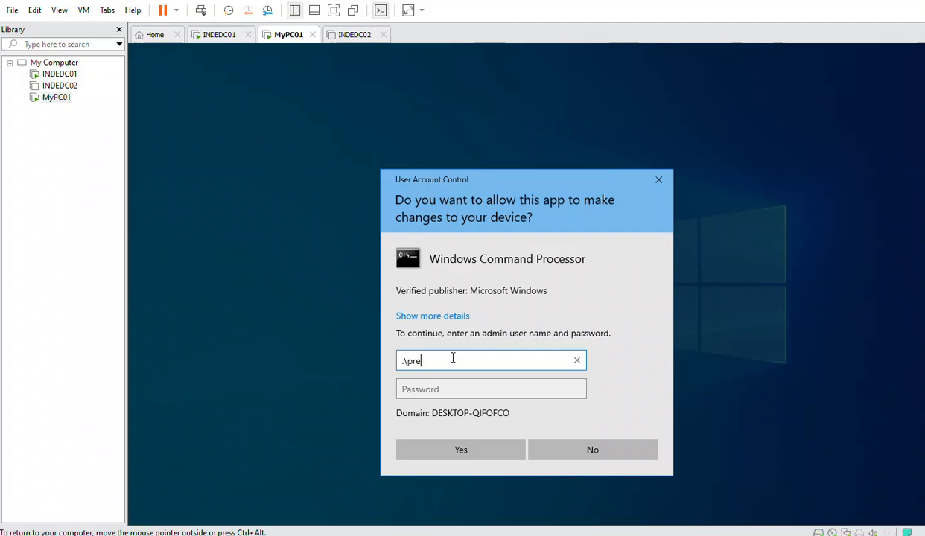
text(m)
key(Tab)
text(••••)
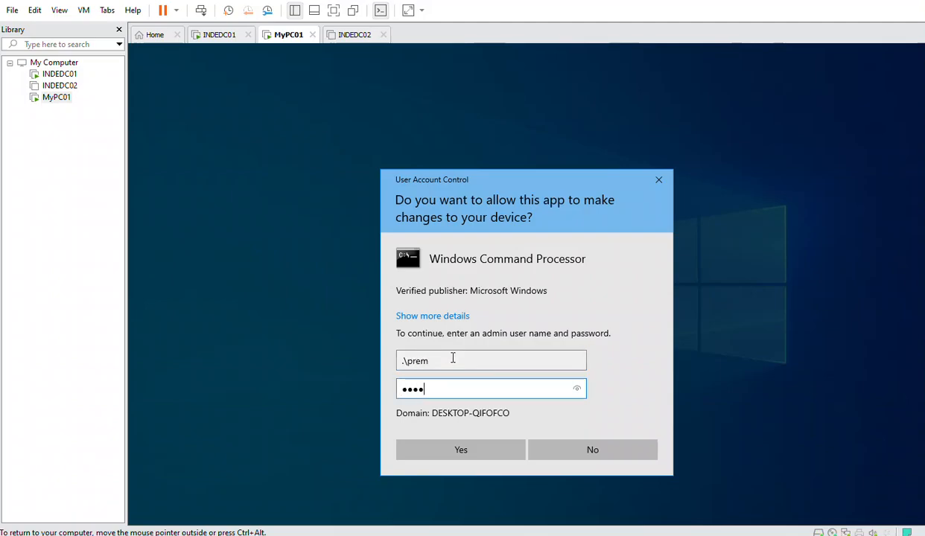
text(••)
click(452, 450)
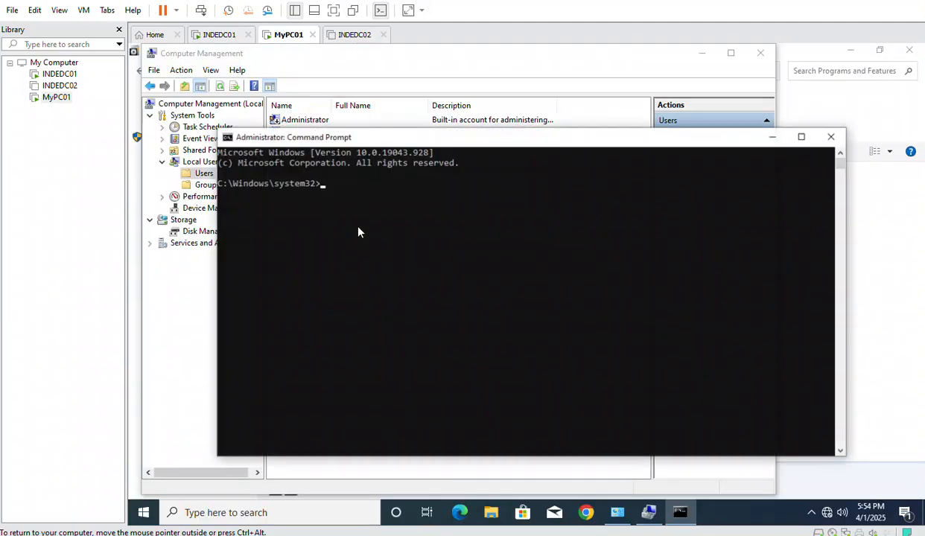
click(355, 236)
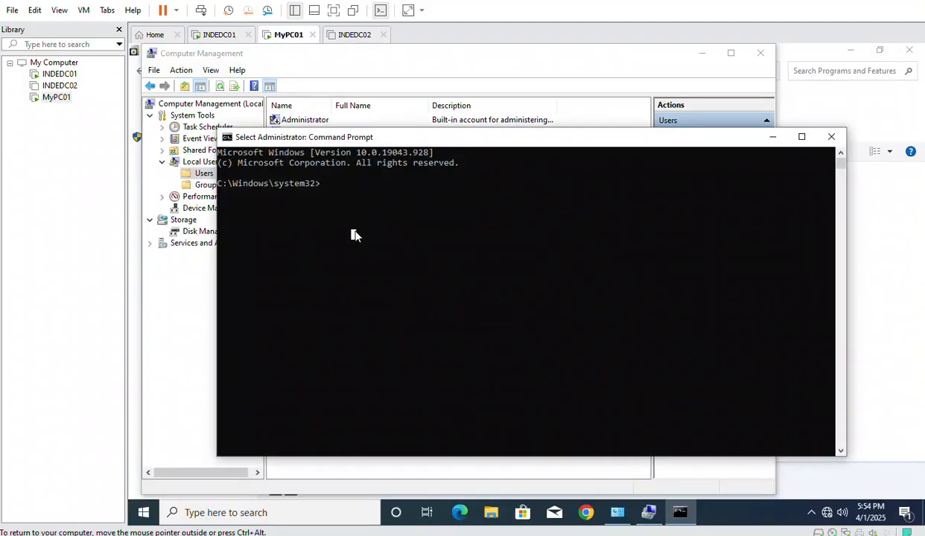
key(Escape)
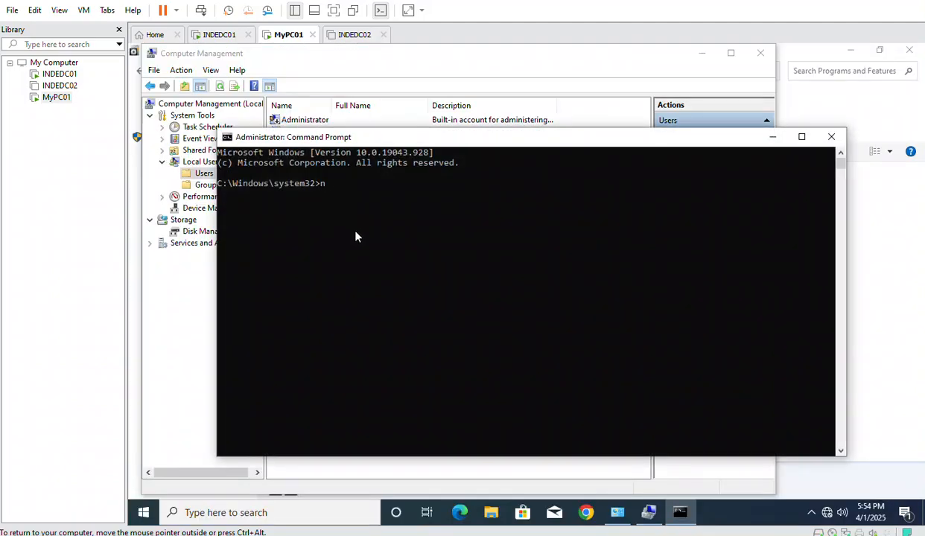
key(BackSpace)
Close Computer Management and relaunch it with compmgmt.msc, correcting a mistyped first attempt
click(760, 53)
click(602, 227)
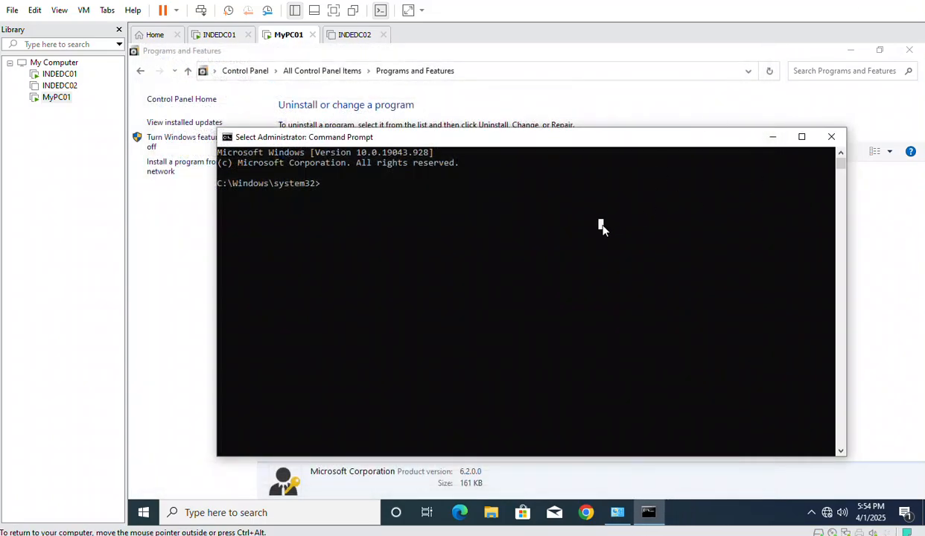
text(compmgm)
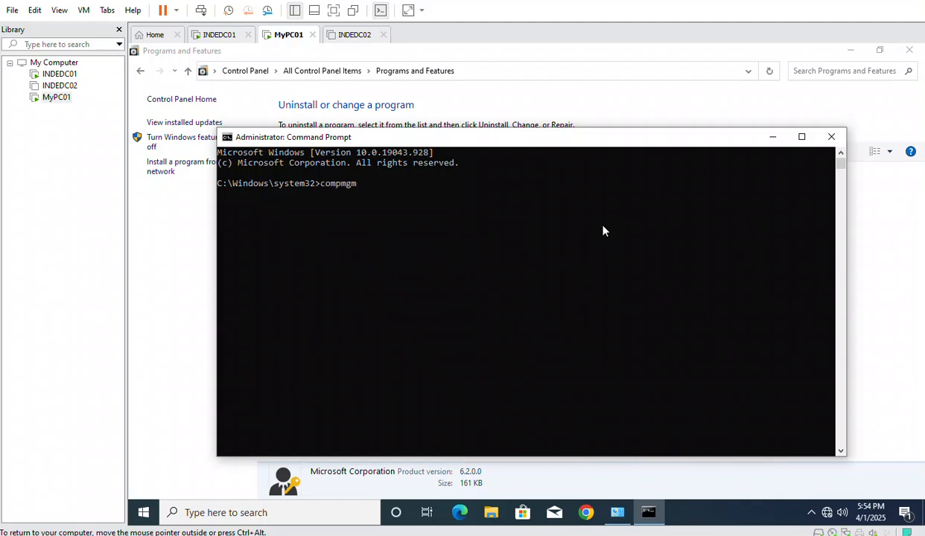
text(t.mscv)
key(Return)
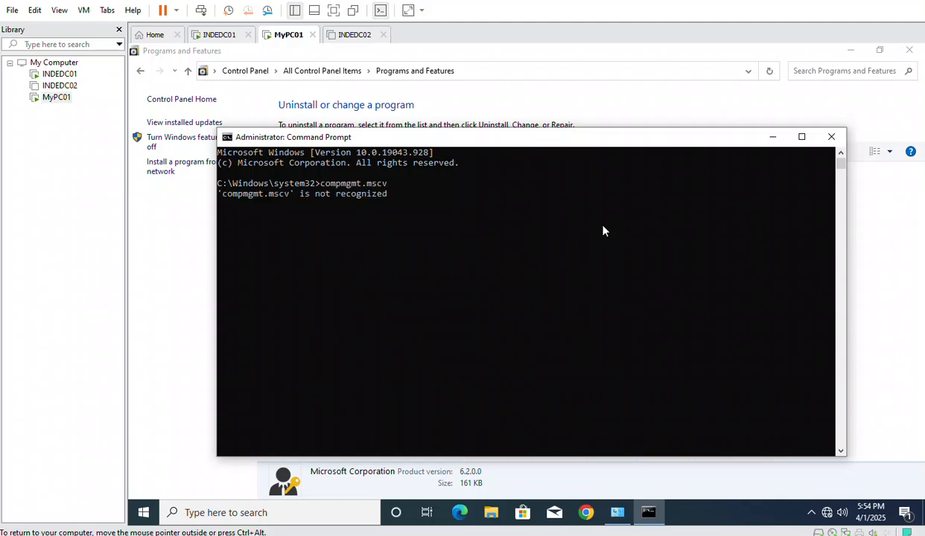
key(Up)
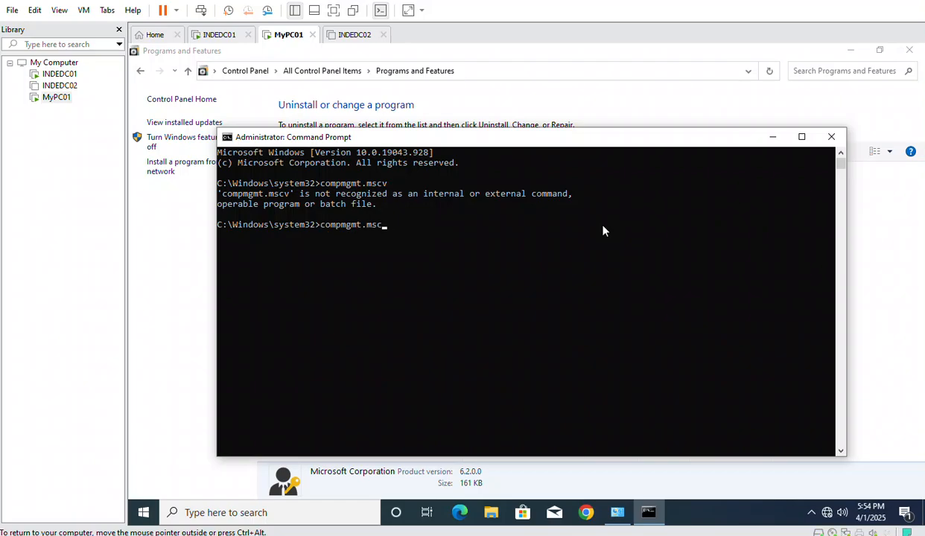
key(Return)
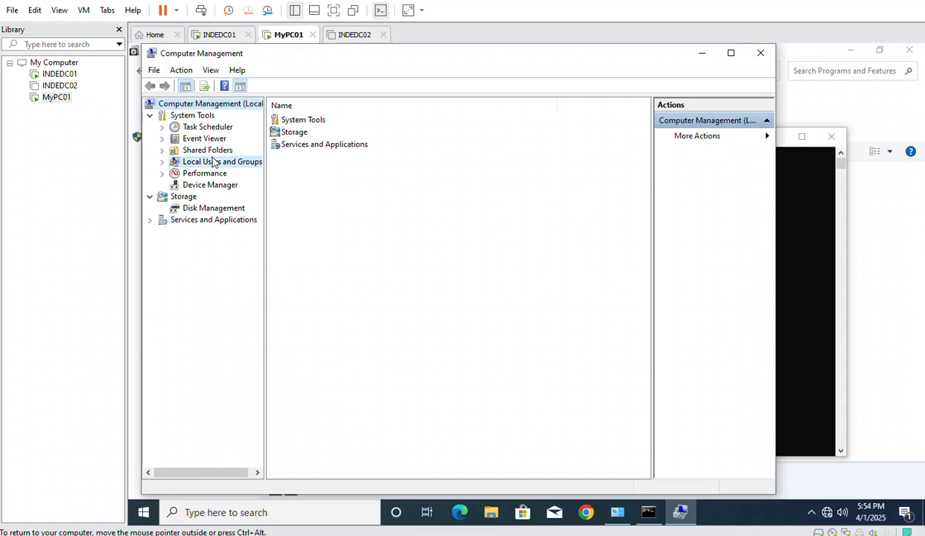
Create a new local user with a password and no forced change at next logon
double_click(211, 162)
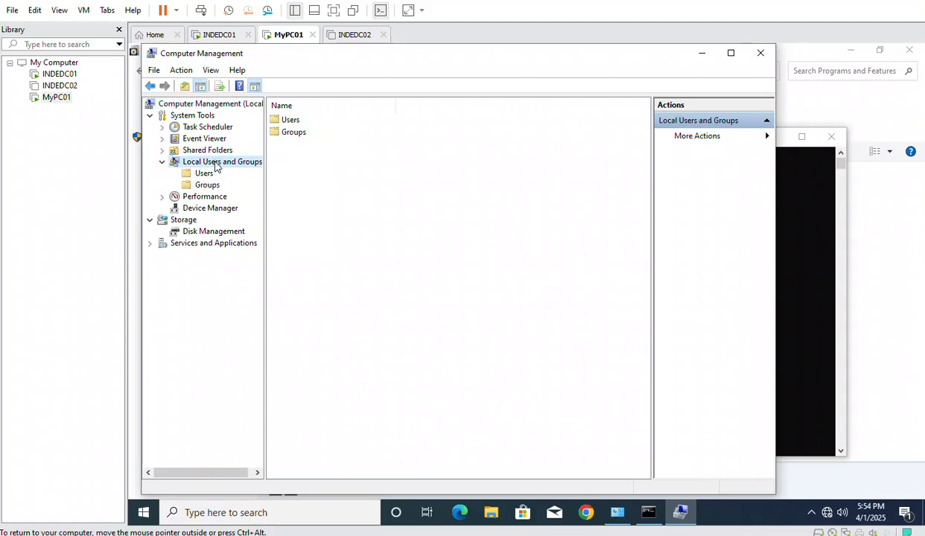
double_click(285, 122)
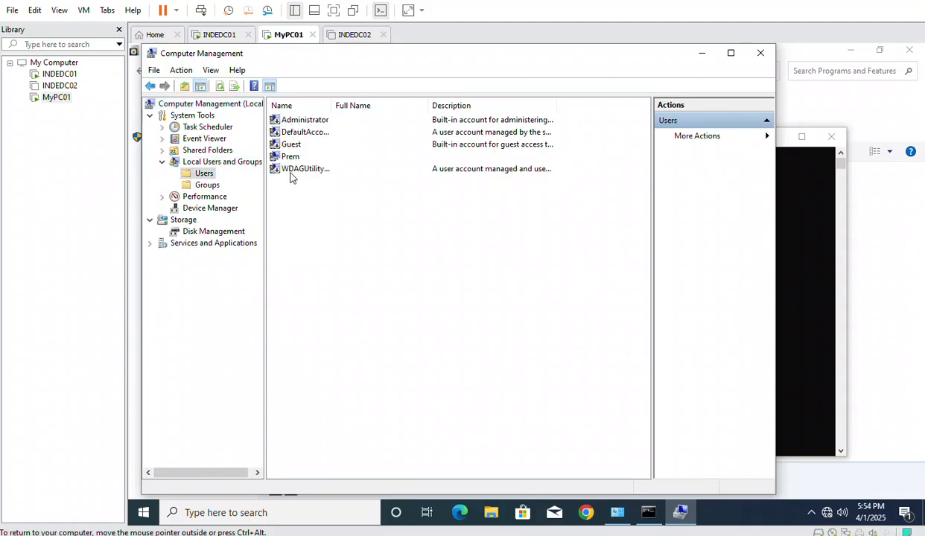
click(290, 157)
right_click(307, 206)
click(330, 211)
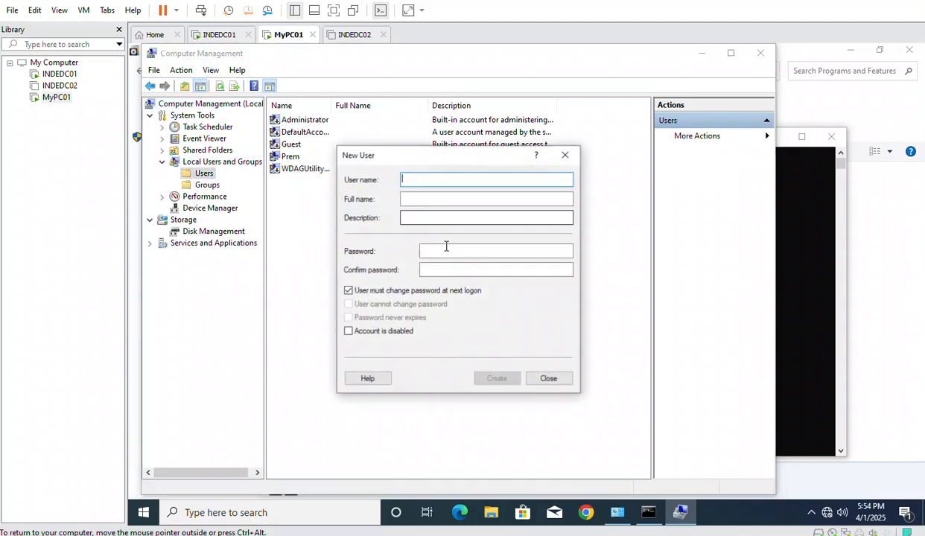
text(ramesh)
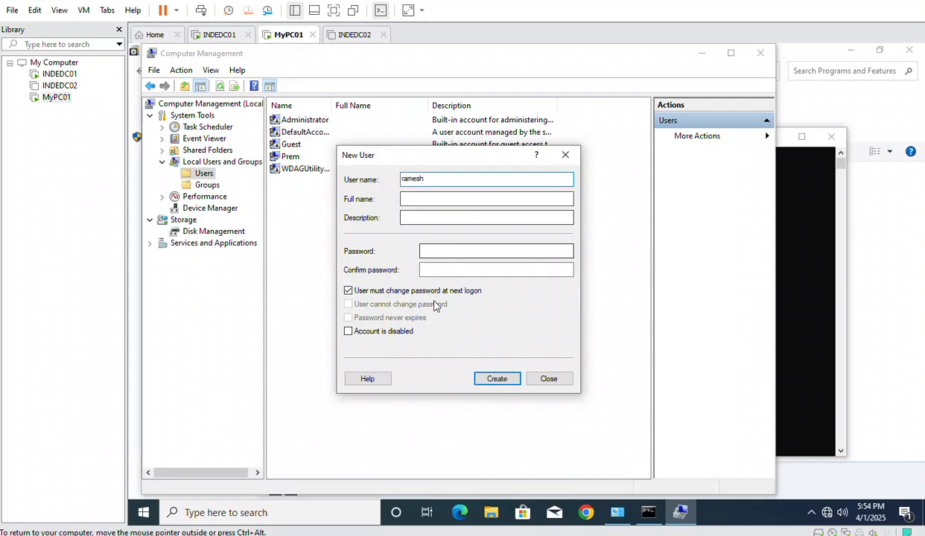
click(359, 291)
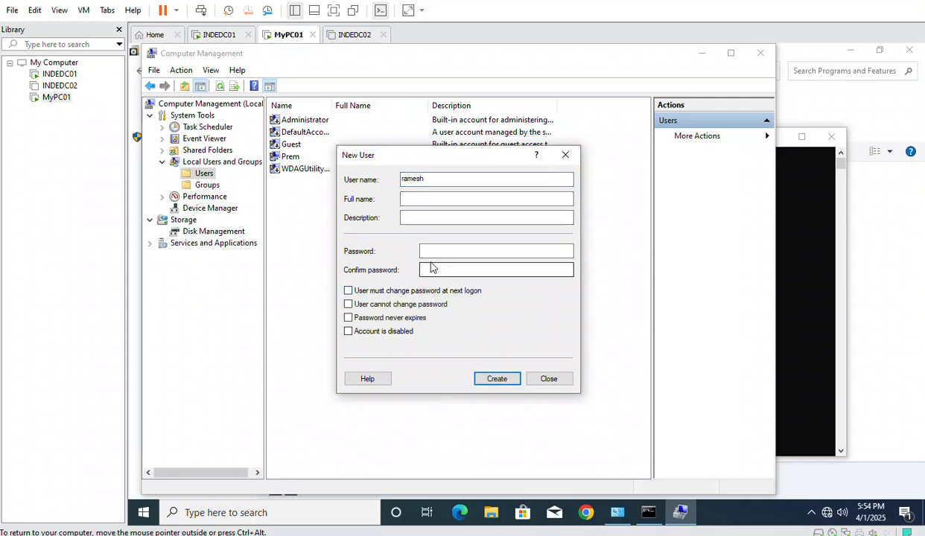
click(491, 384)
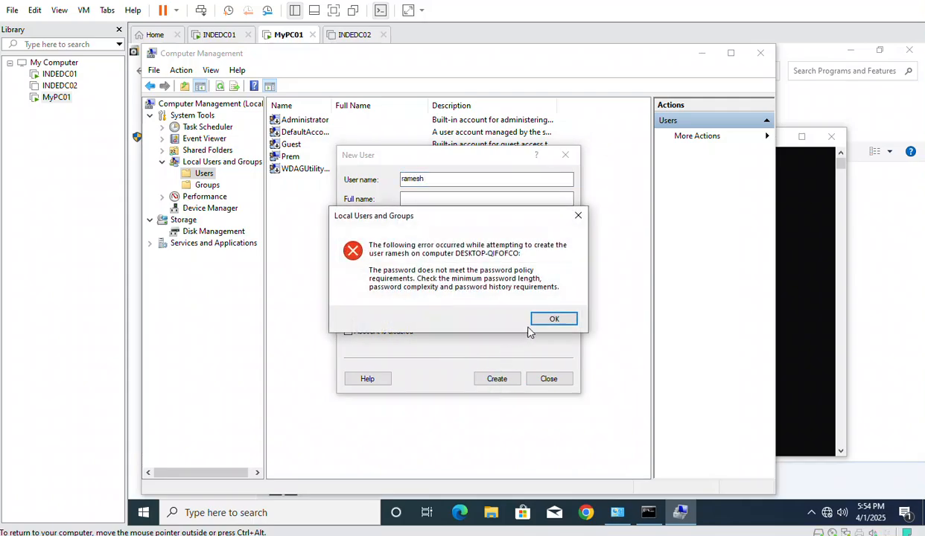
click(549, 319)
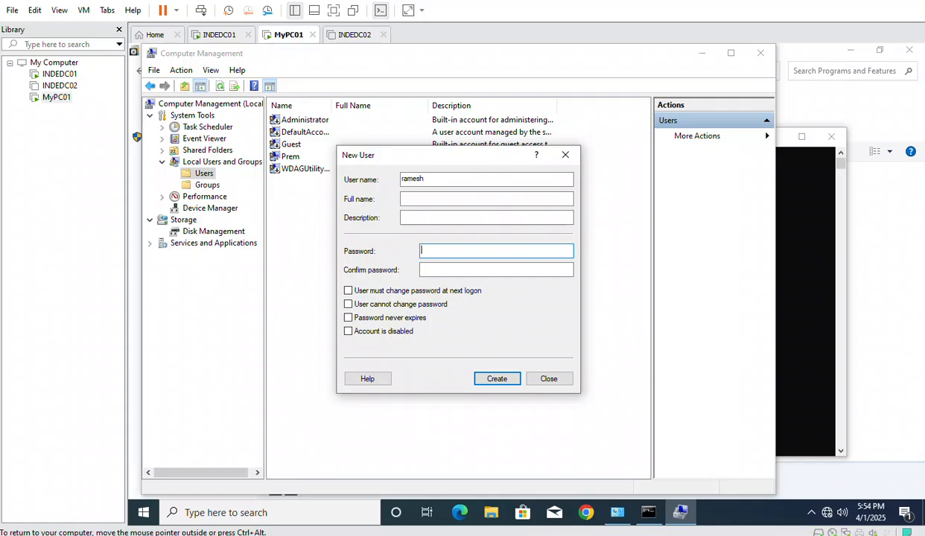
text(•)
key(Tab)
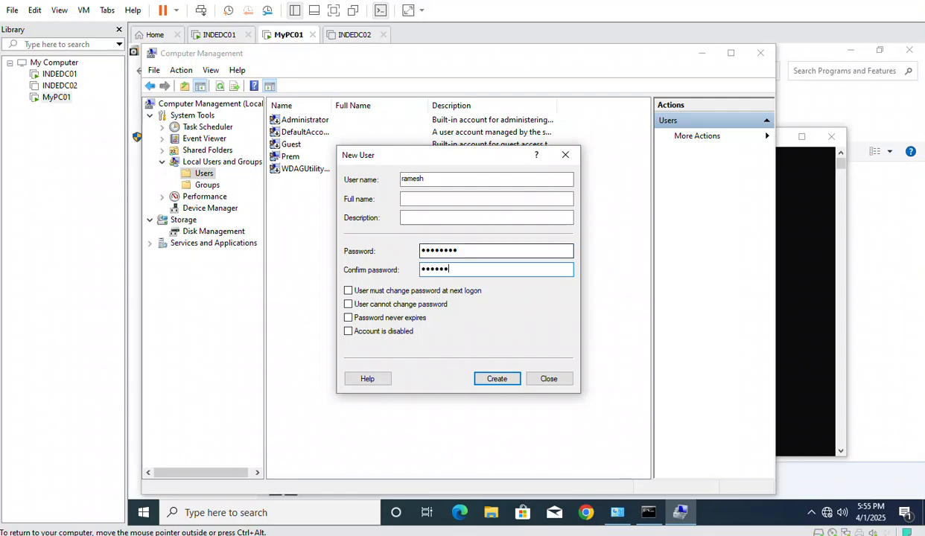
click(497, 378)
click(531, 372)
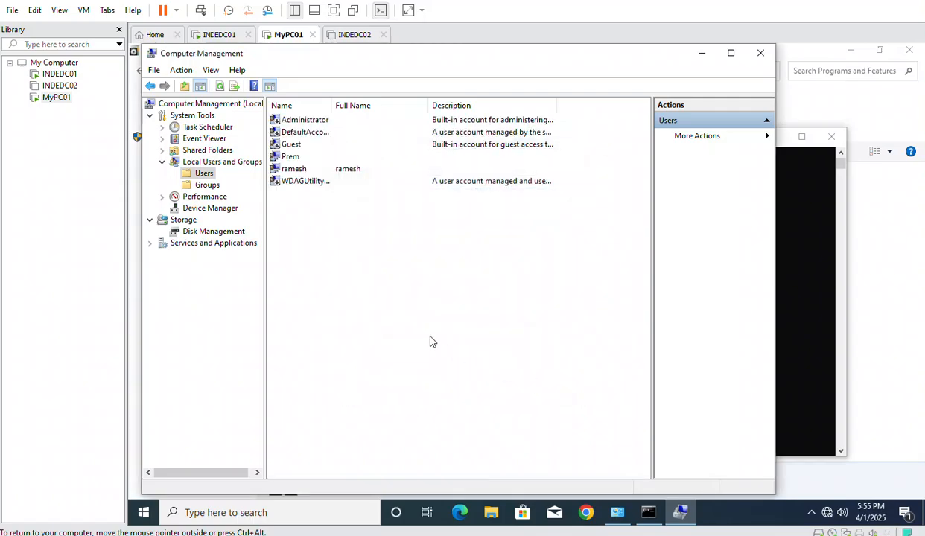
Add the new user to the Administrators group via its Member Of properties
double_click(292, 169)
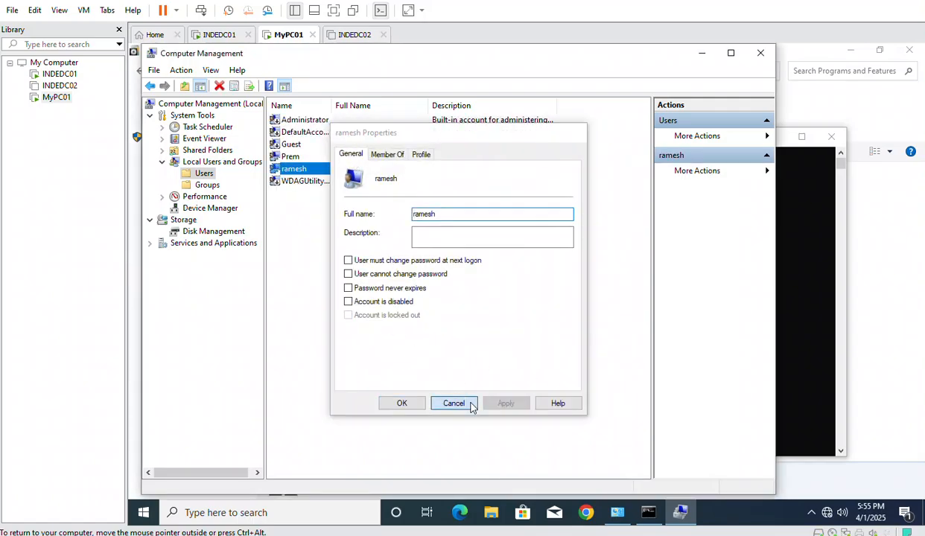
click(466, 403)
right_click(288, 169)
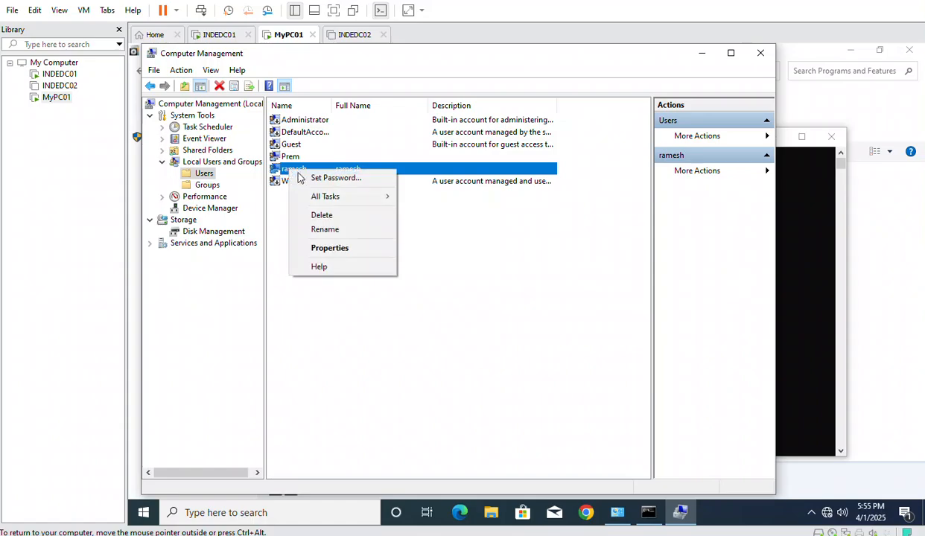
click(347, 247)
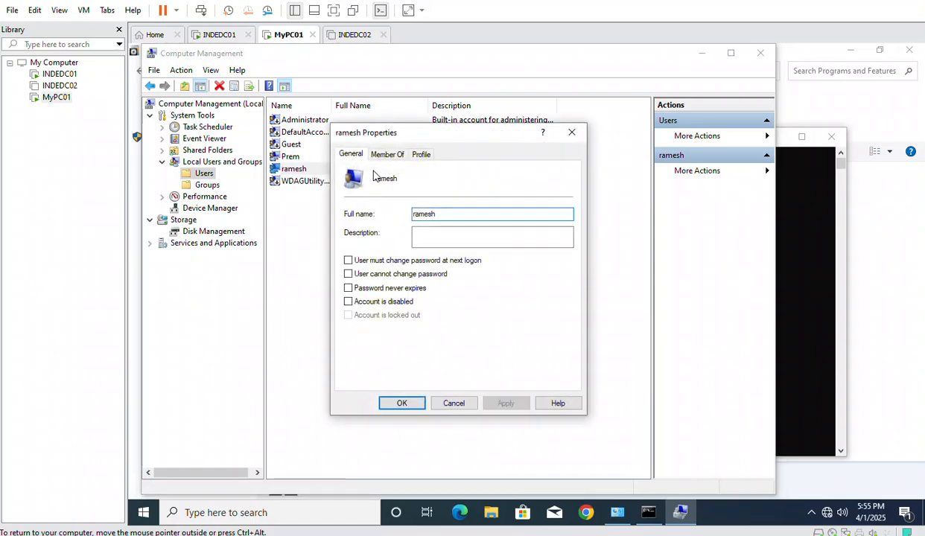
click(382, 154)
click(365, 374)
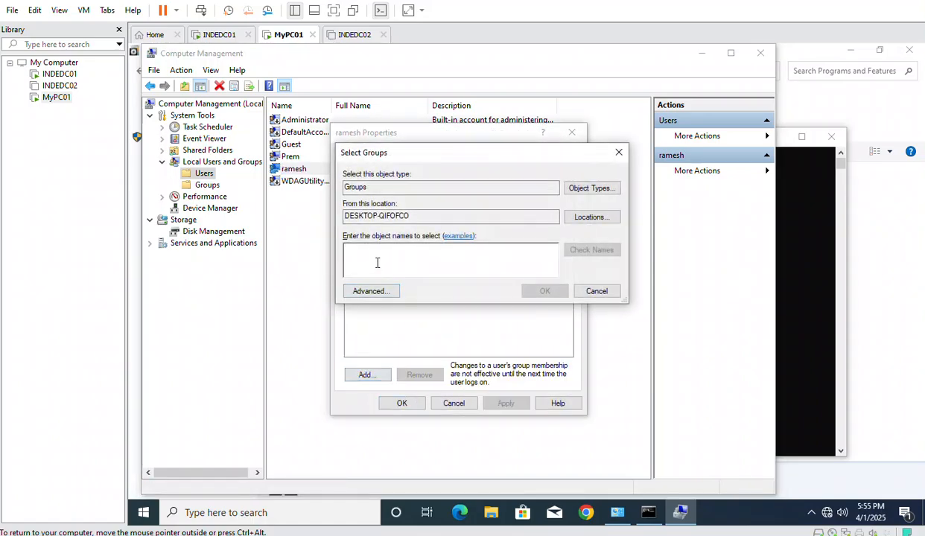
text(administrators)
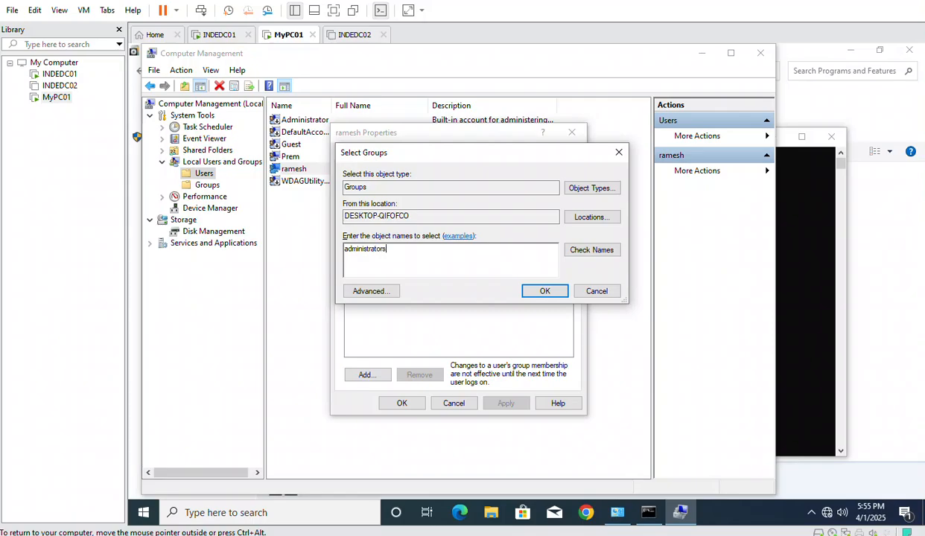
click(590, 250)
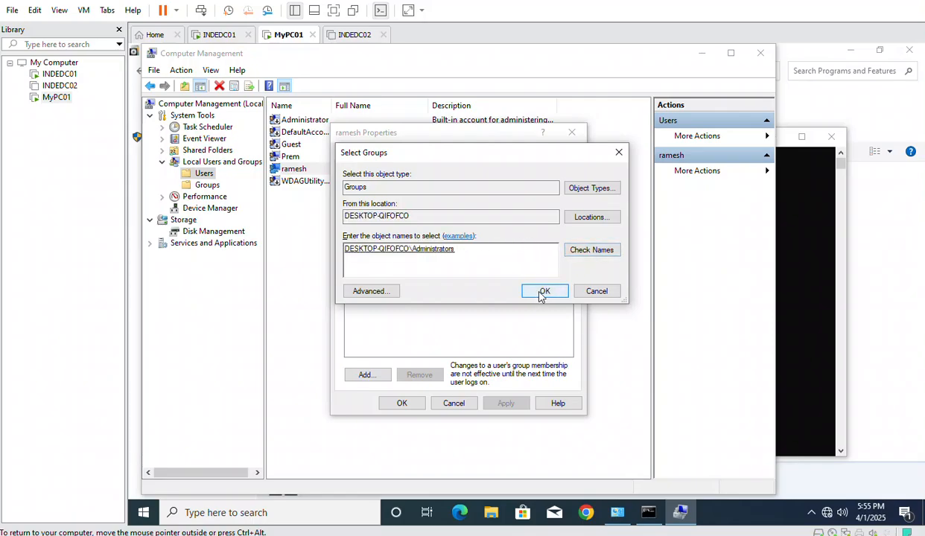
click(541, 291)
click(503, 402)
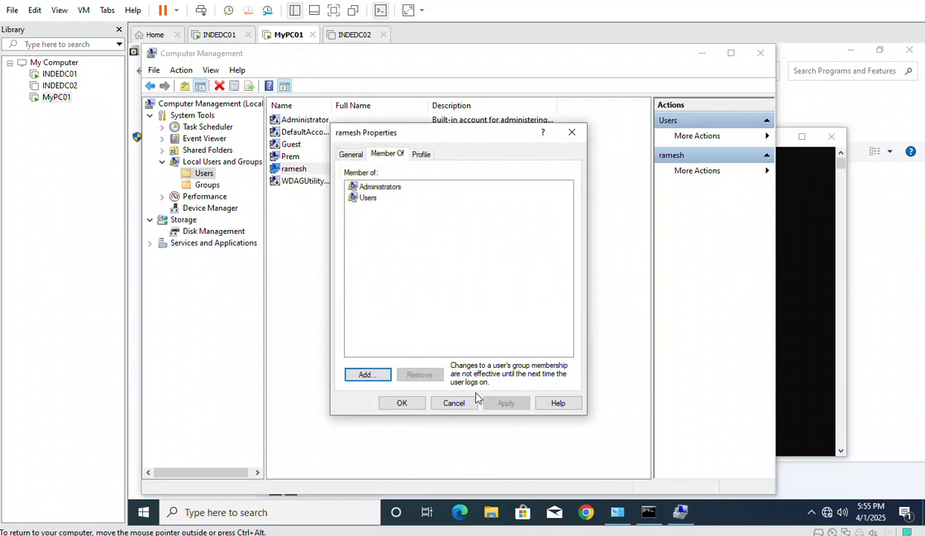
click(402, 403)
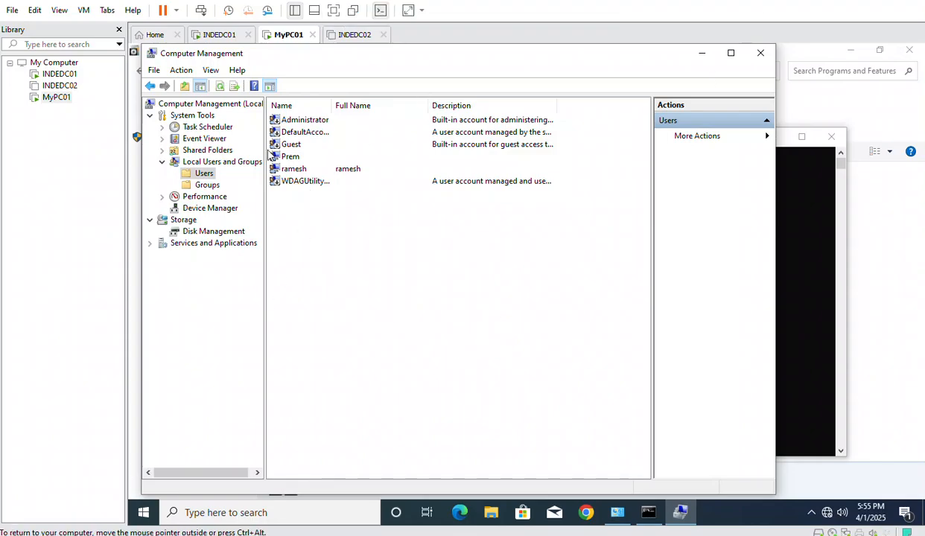
On INDEDC01, enter the new account name as the managed administrator, apply, and close the editor and Computer Management
click(208, 35)
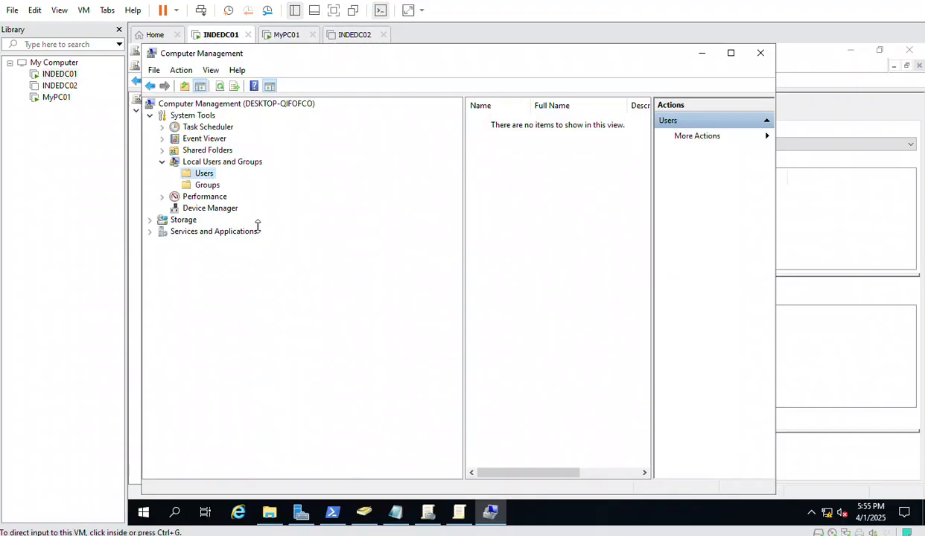
click(455, 511)
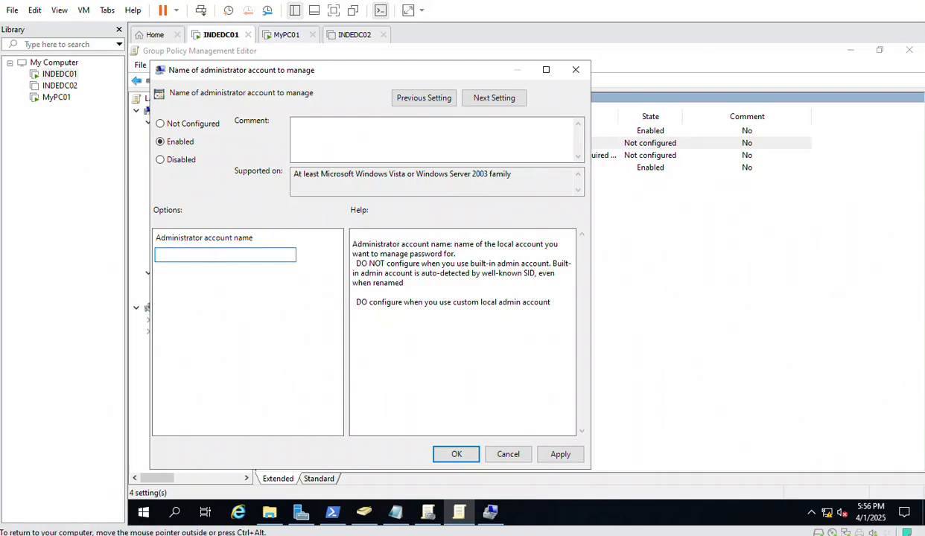
text(mesh)
double_click(167, 256)
click(186, 255)
drag(186, 255, 151, 259)
click(558, 455)
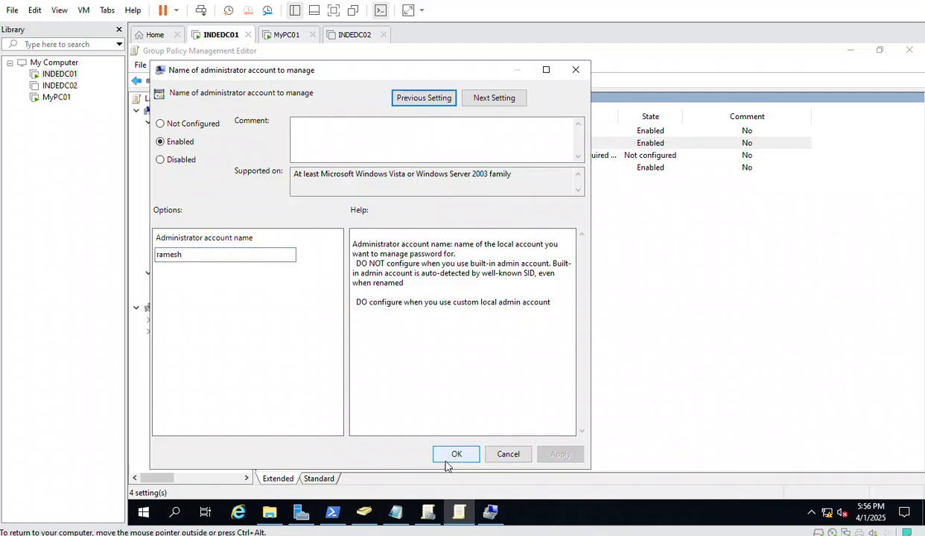
click(454, 456)
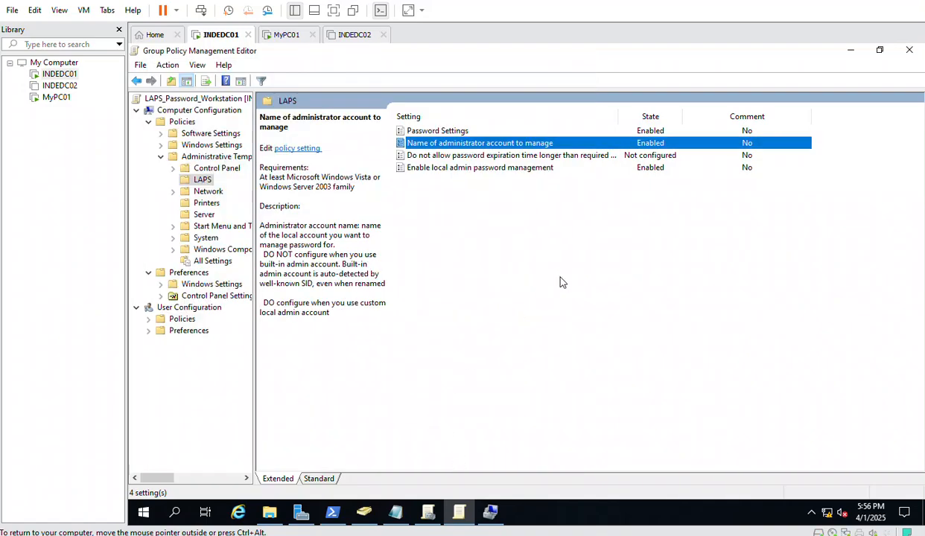
click(909, 50)
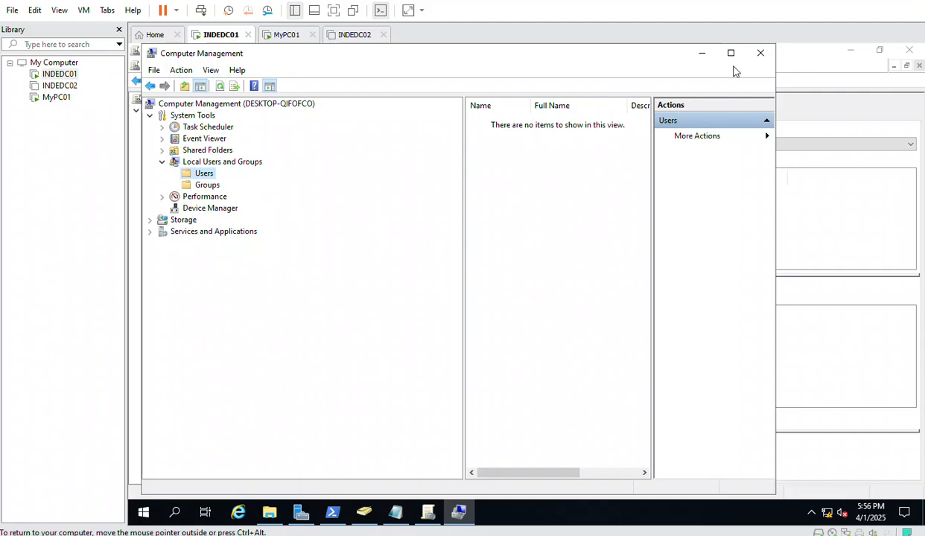
click(760, 52)
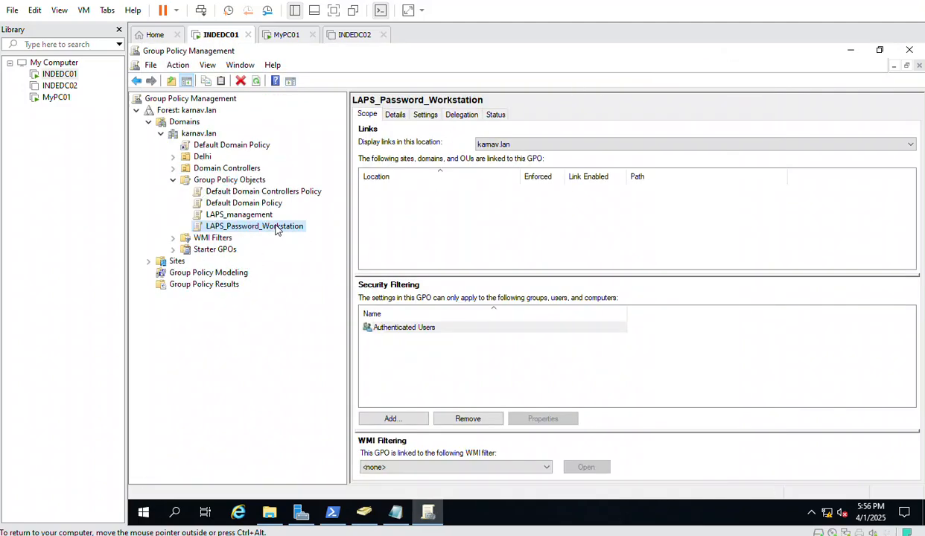
click(198, 158)
click(174, 157)
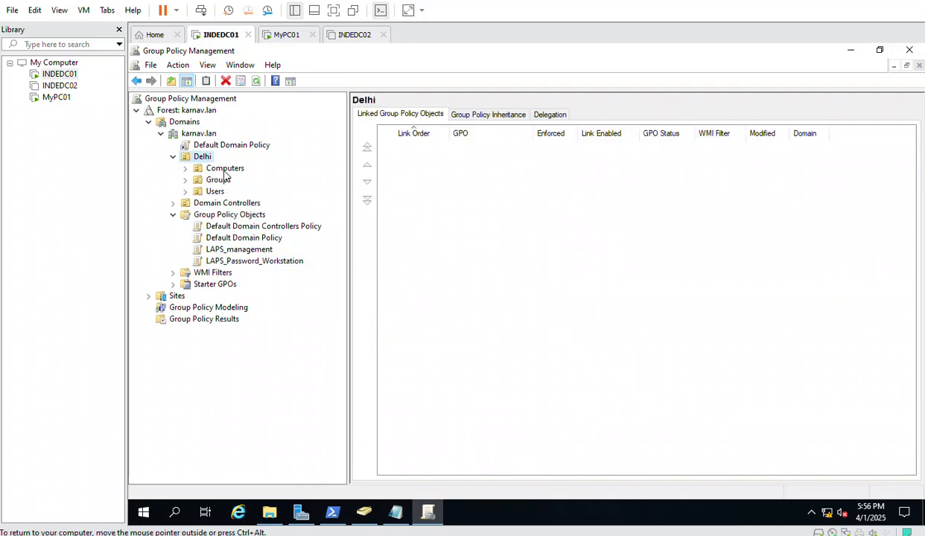
click(219, 170)
right_click(221, 173)
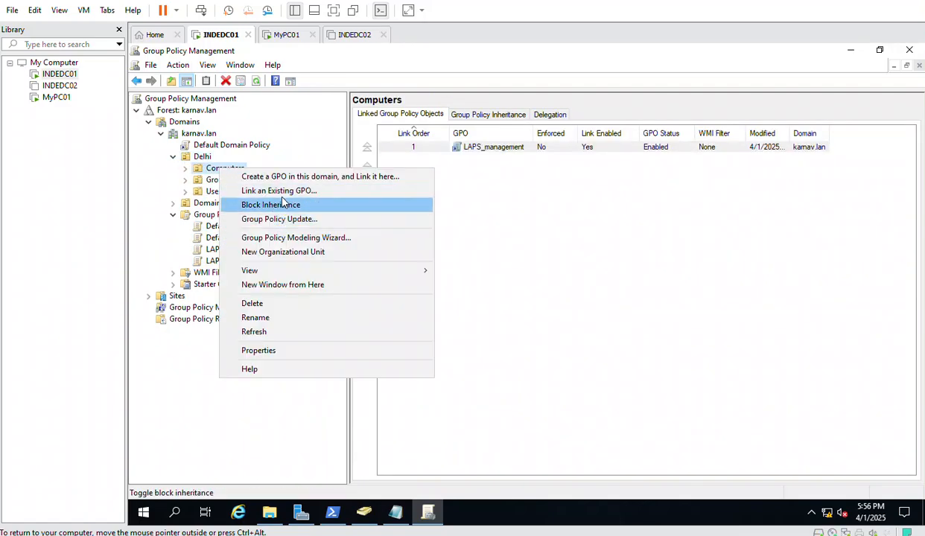
click(268, 190)
click(452, 272)
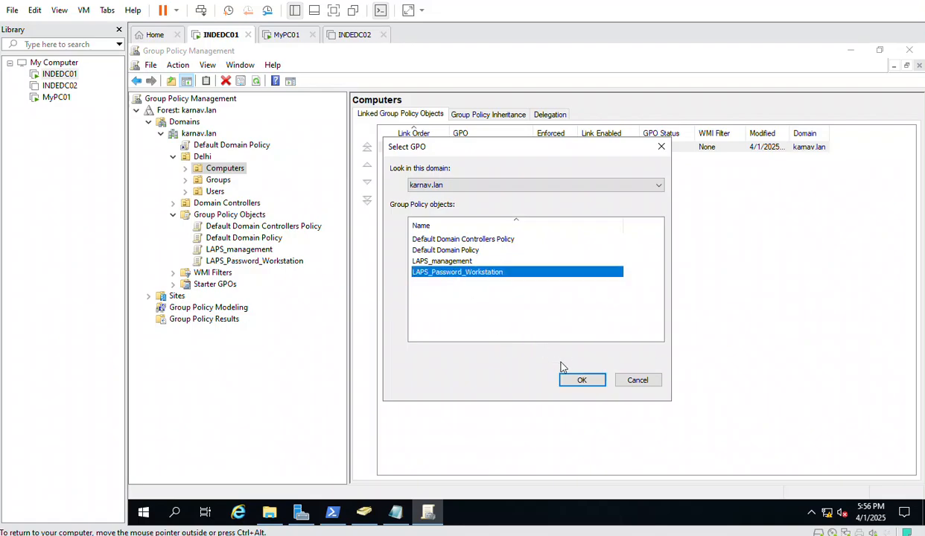
click(581, 380)
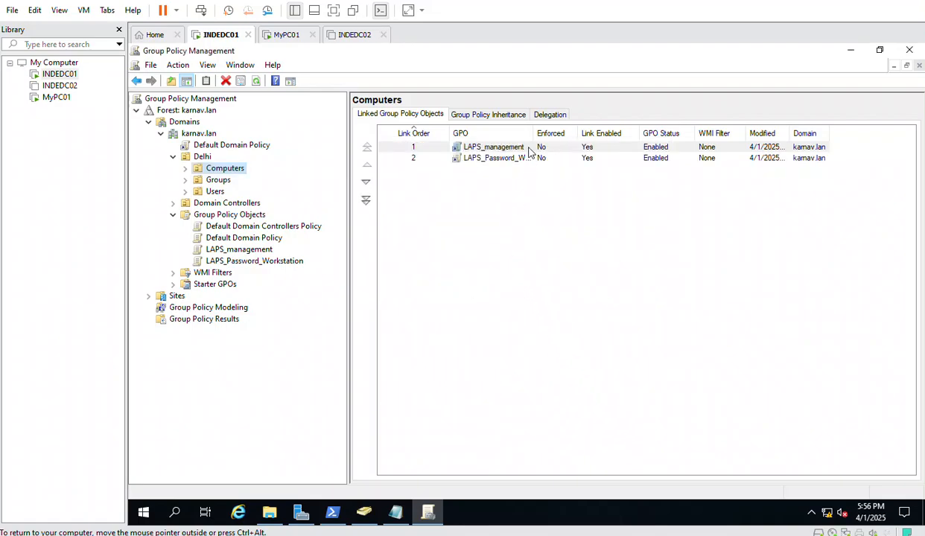
drag(560, 133, 560, 133)
click(523, 356)
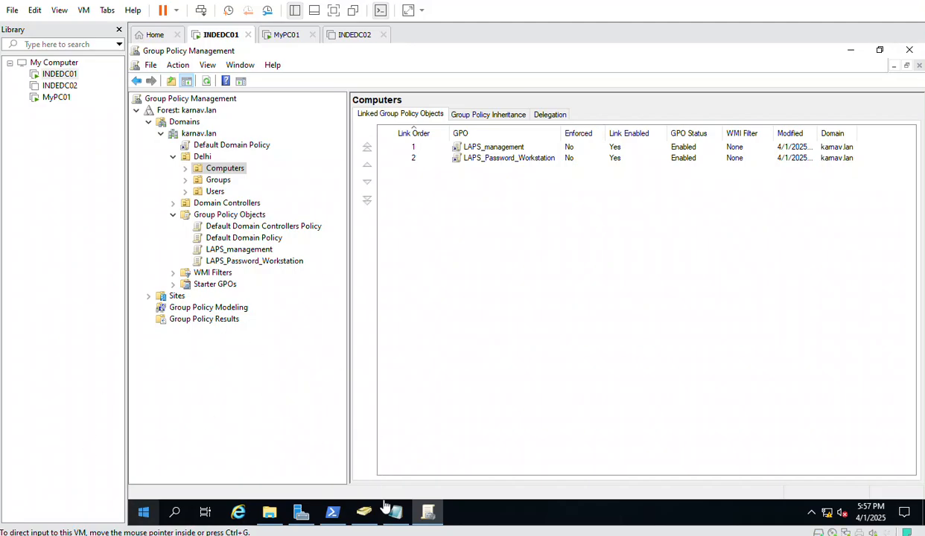
Search LAPS UI on INDEDC01 for DESKTOP-QIFOFCO, finding no stored password, then switch to MyPC01
click(144, 513)
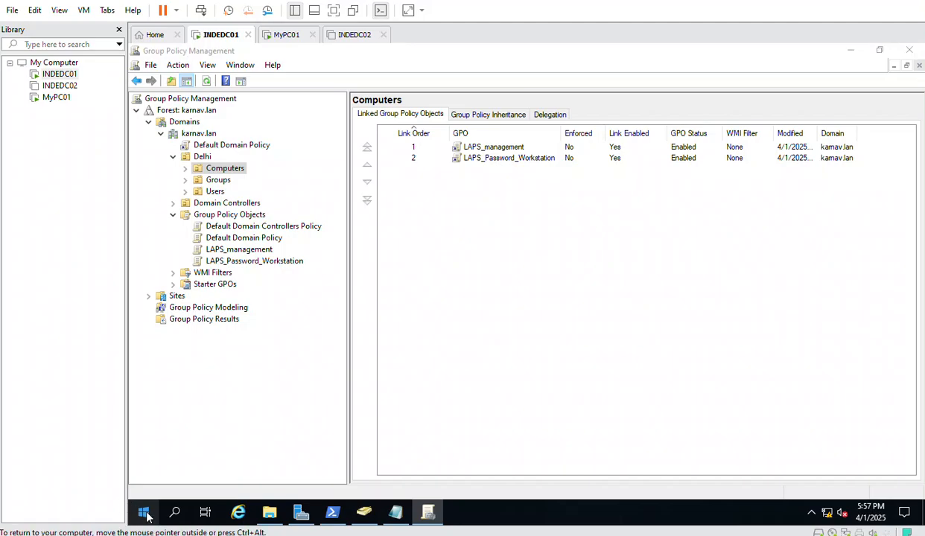
click(613, 322)
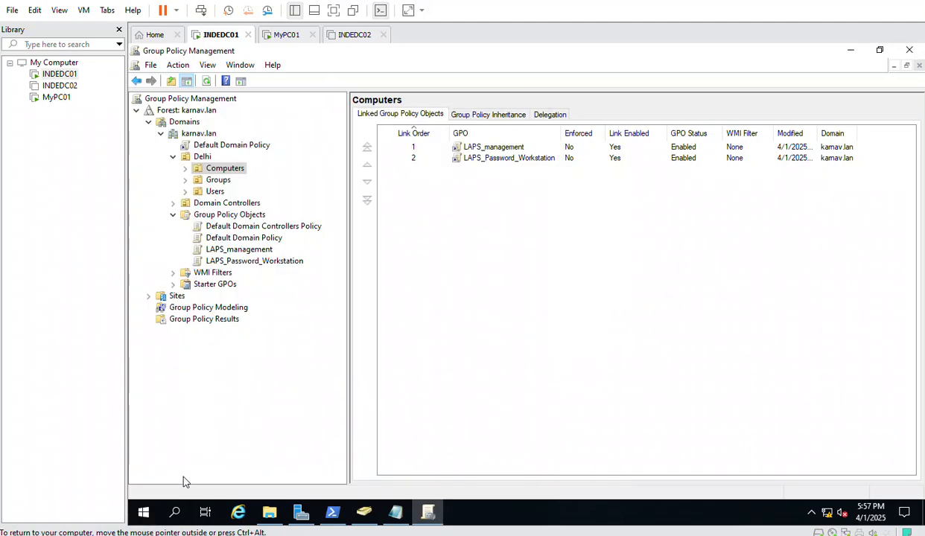
click(332, 512)
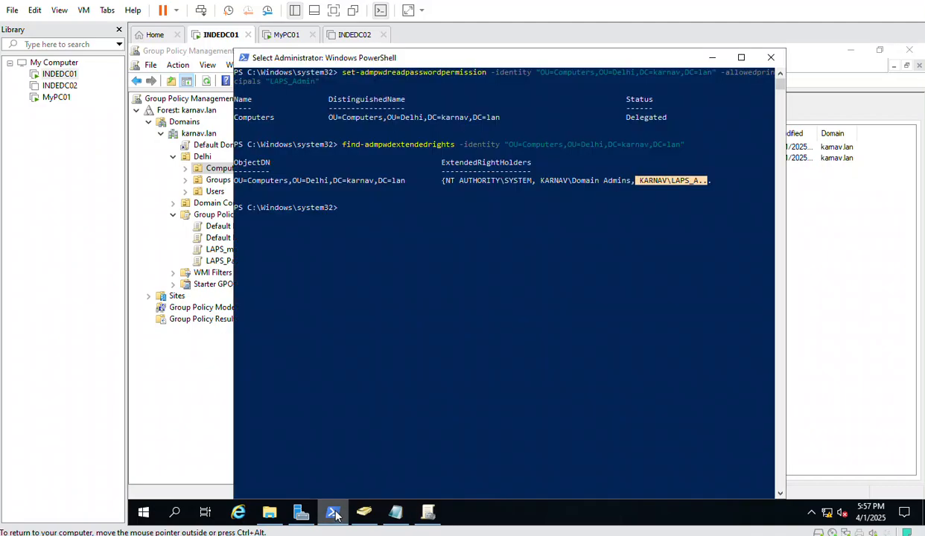
click(174, 514)
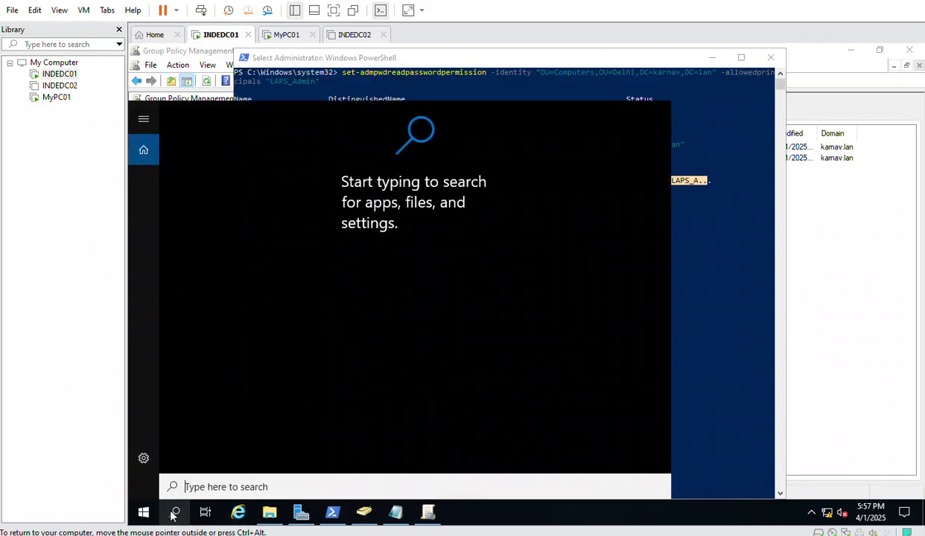
text(laps)
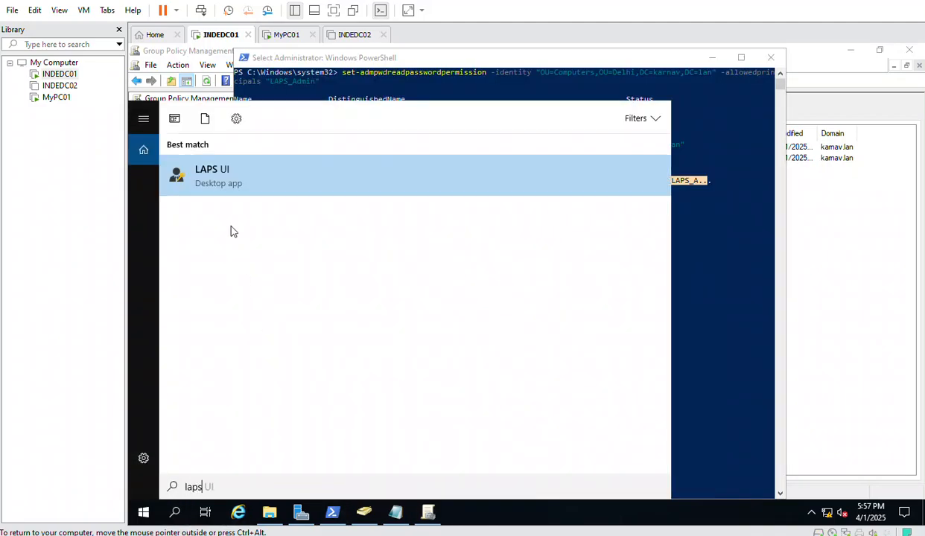
click(216, 180)
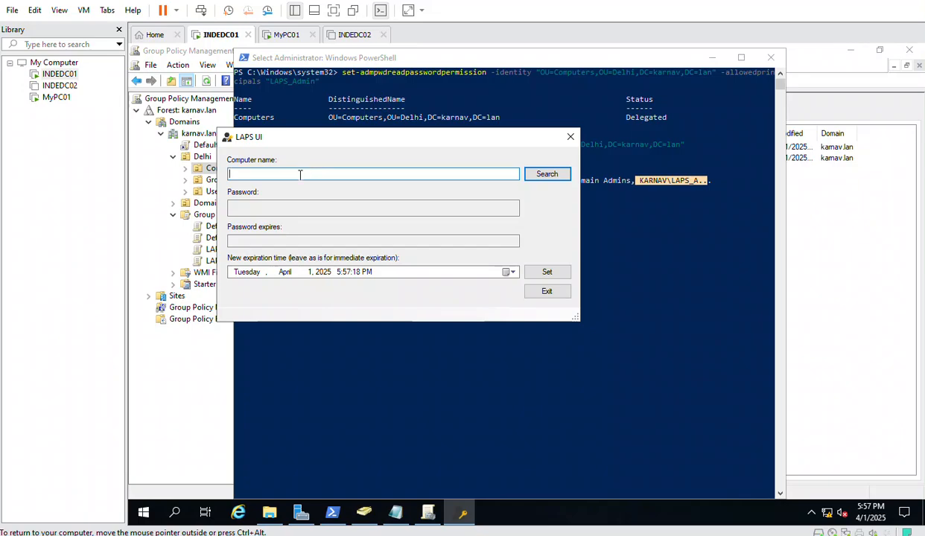
text(DESKTOP-QIFOFCO)
click(543, 177)
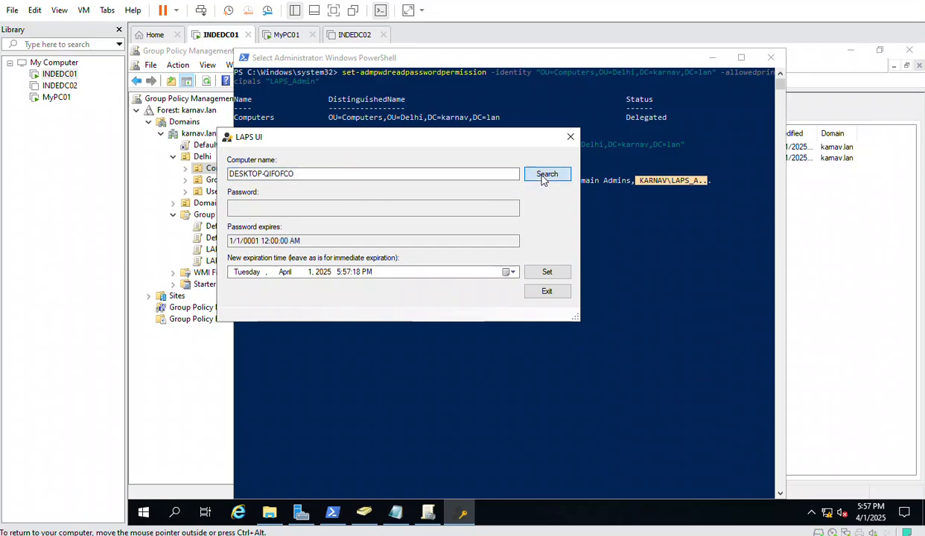
click(570, 138)
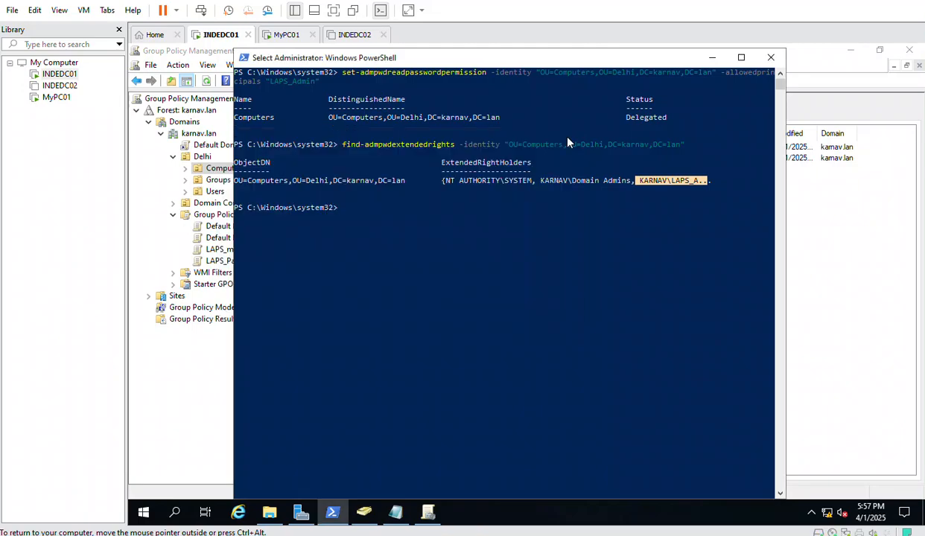
click(286, 36)
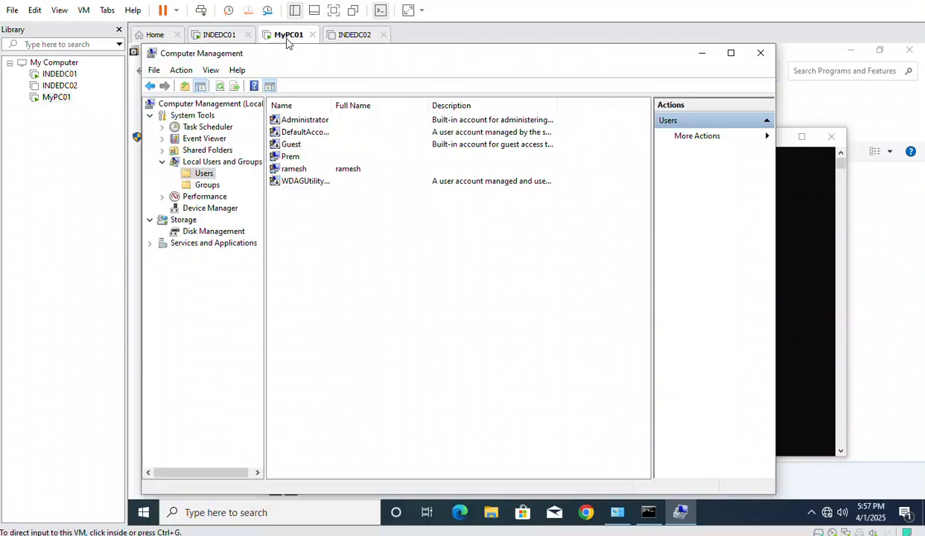
Run gpupdate in MyPC01's Command Prompt until both policy updates complete, then switch to INDEDC01
click(647, 510)
click(416, 329)
text(g)
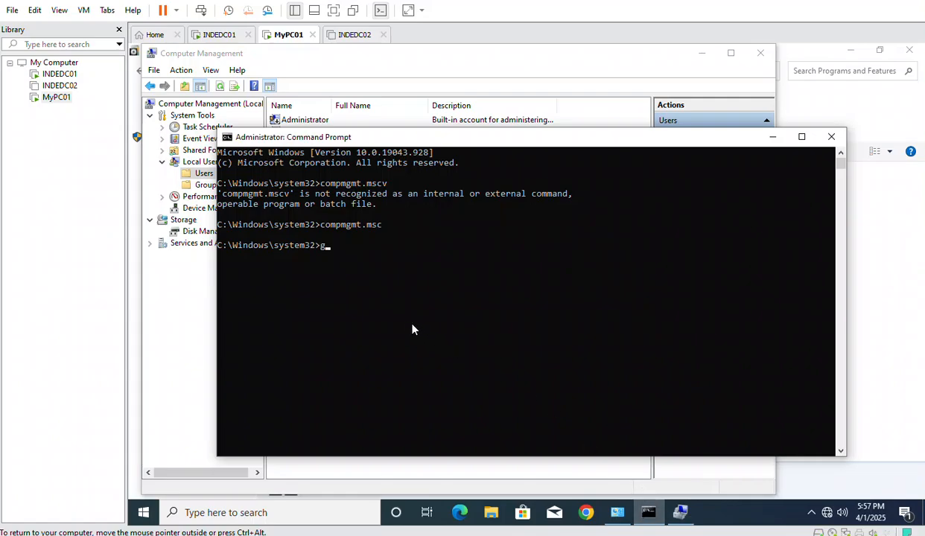
text(pupdate)
key(Return)
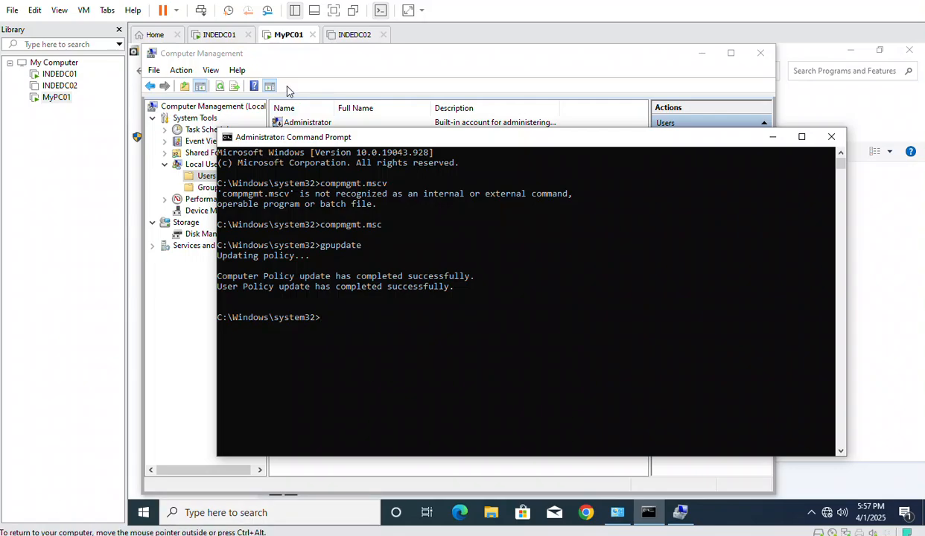
click(217, 35)
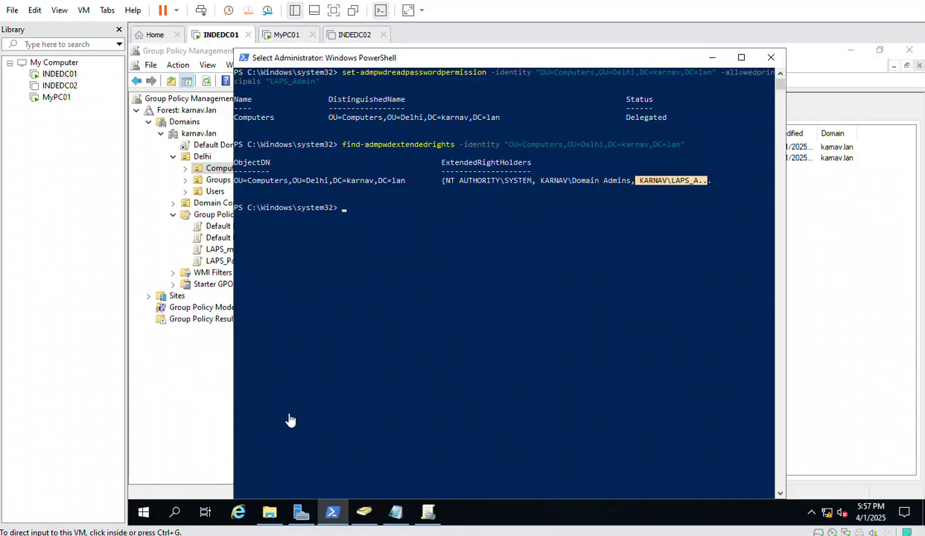
Look up DESKTOP-QIFOFCO in LAPS UI again, now showing expiry 4/16/2025 5:57:40 PM
click(175, 512)
text(la)
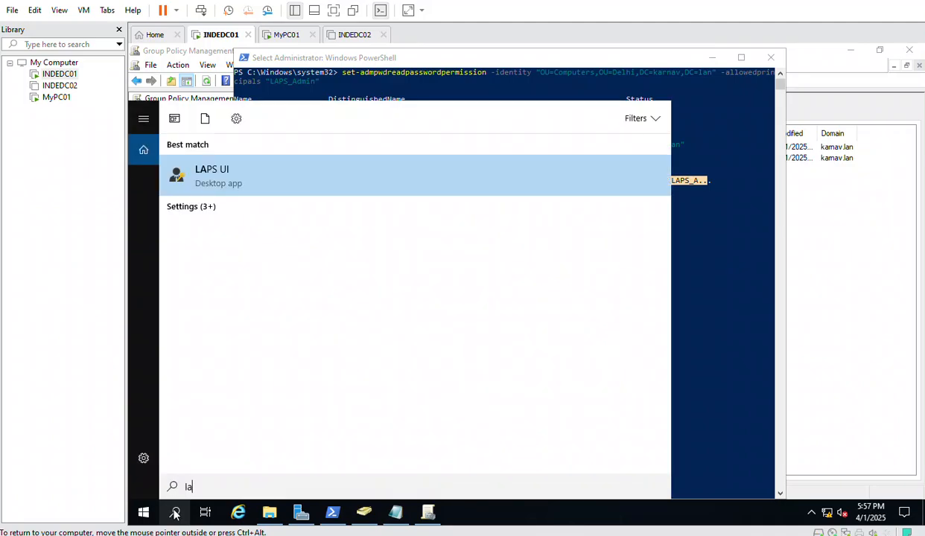
text(ps)
click(211, 176)
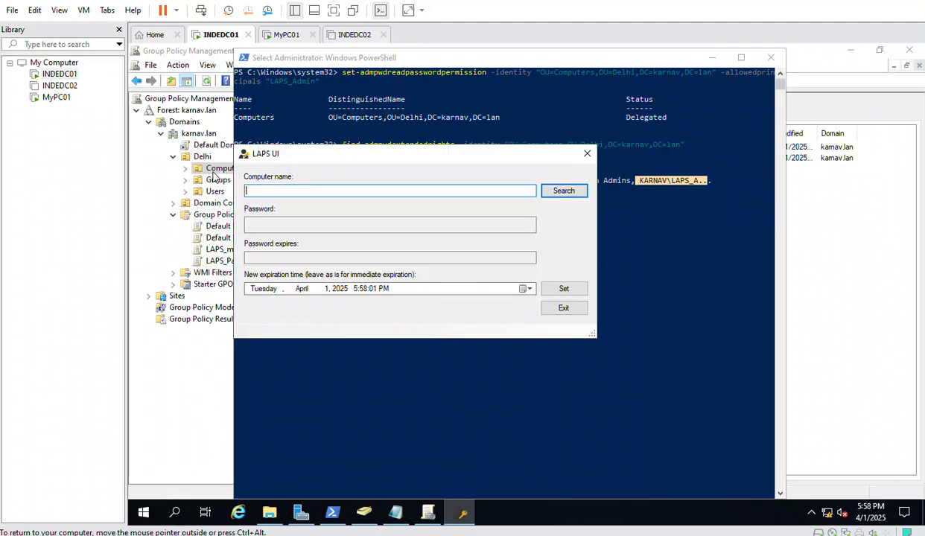
text(DESKTOP-QIFORO)
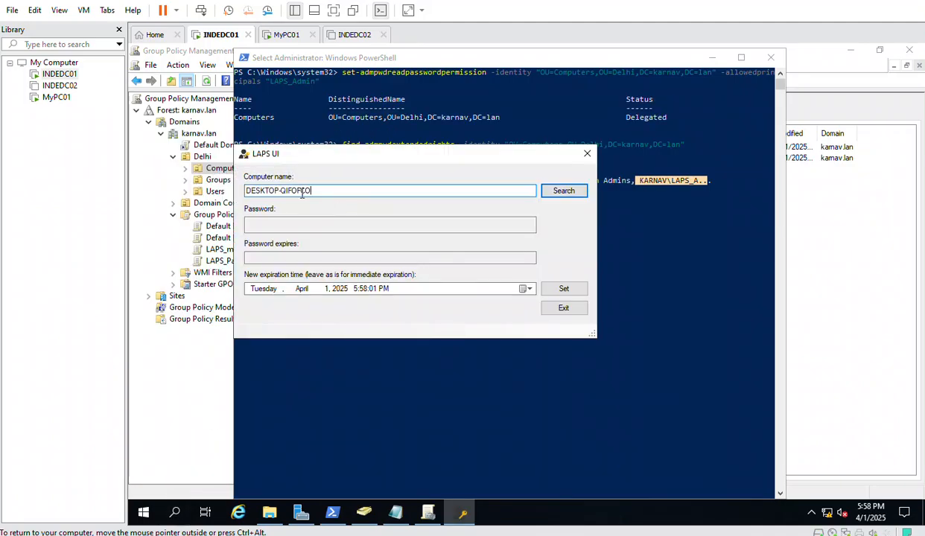
click(558, 193)
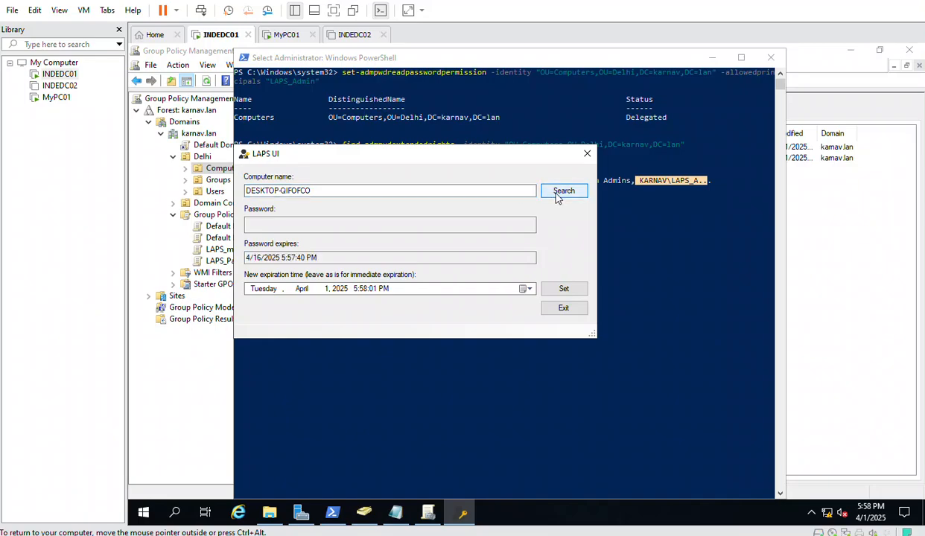
click(556, 195)
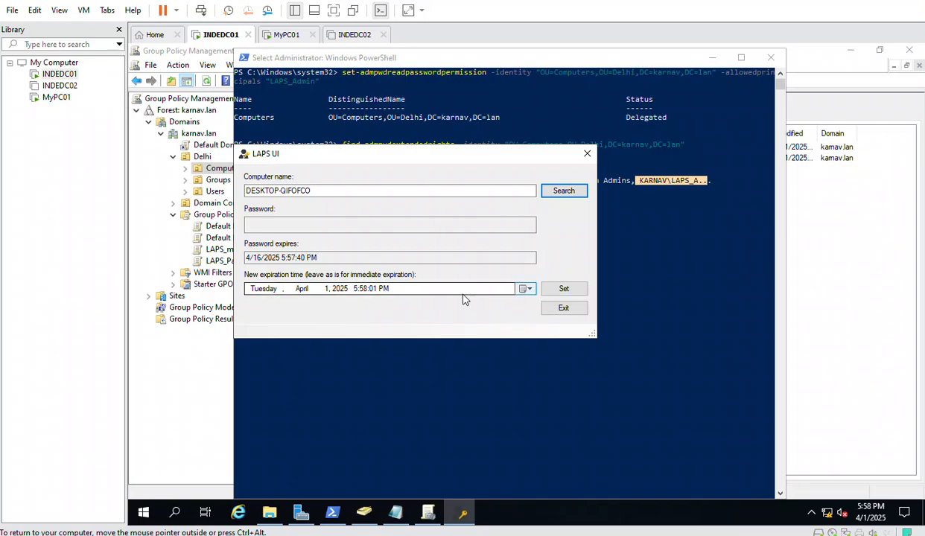
click(287, 34)
Restart MyPC01 from the Start button's shut down or sign out menu
right_click(146, 512)
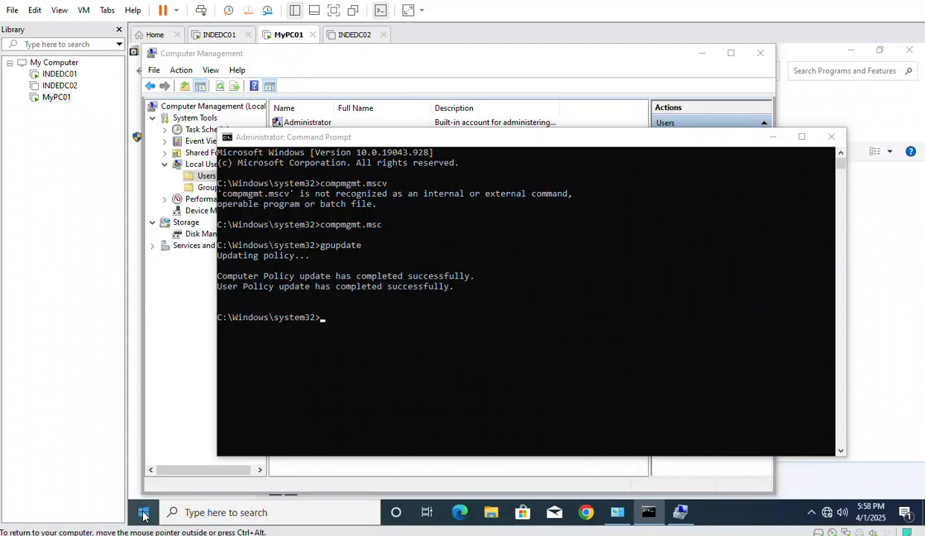
mouse_move(233, 477)
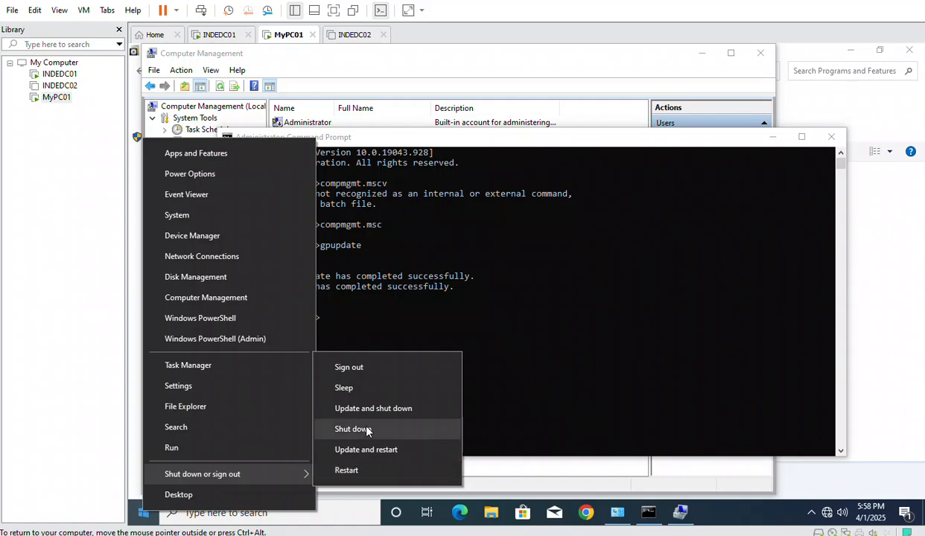
click(344, 471)
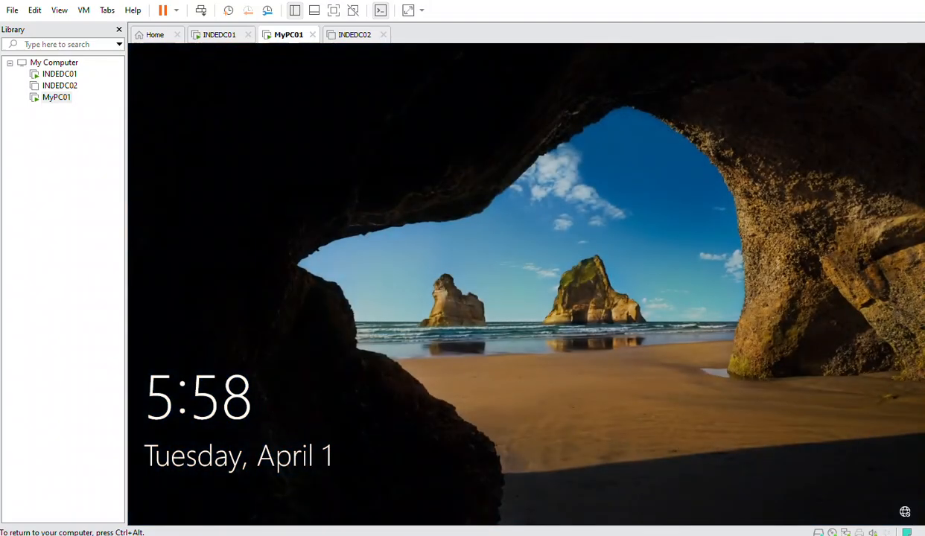
key(ctrl+alt)
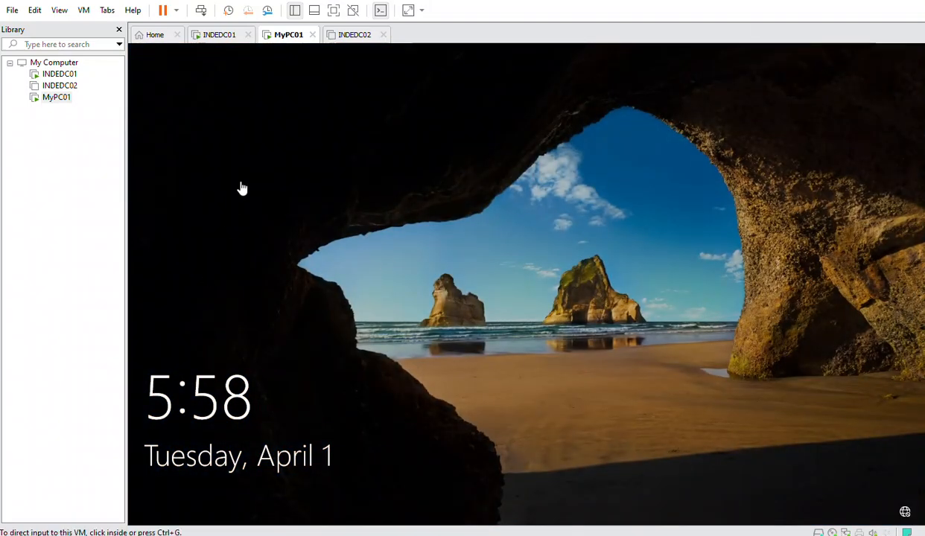
Send Ctrl+Alt+Del to MyPC01, sign in with the account password, and refresh the desktop
right_click(52, 98)
click(178, 236)
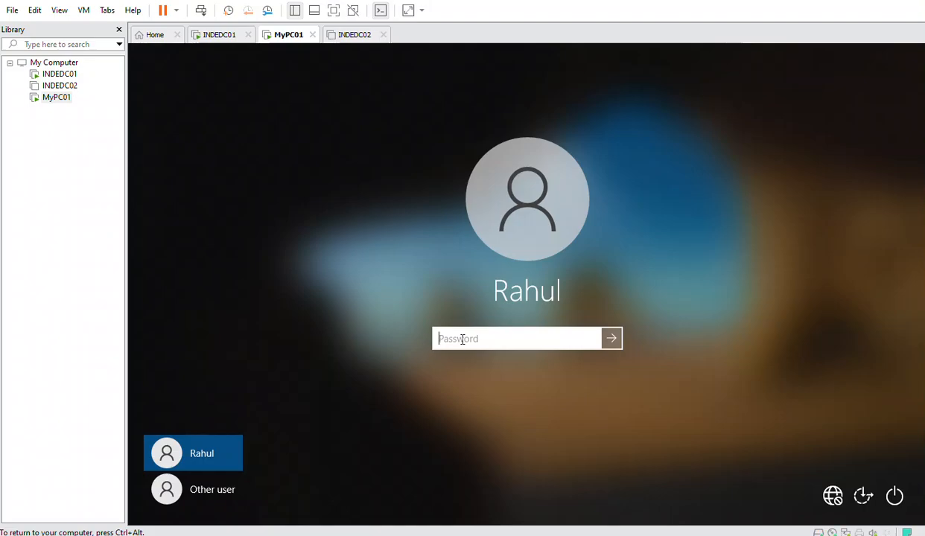
text(***********)
key(Return)
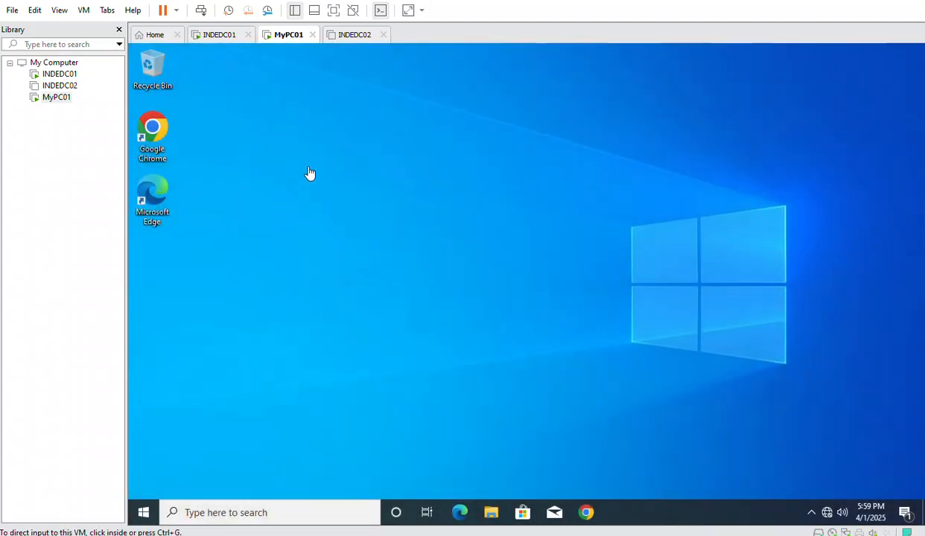
right_click(305, 158)
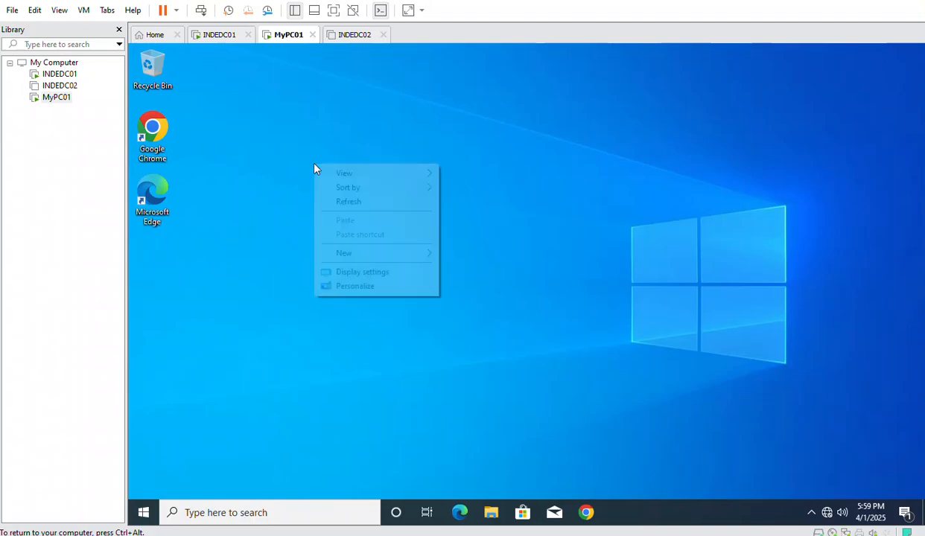
click(350, 202)
On INDEDC01, retry the client's LAPS UI lookup, then close the LAPS UI window
click(218, 38)
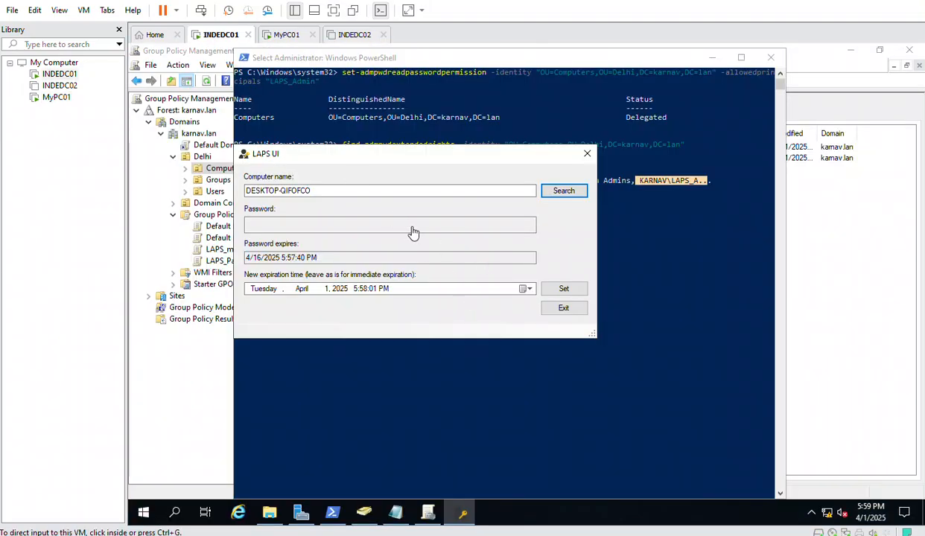
click(563, 192)
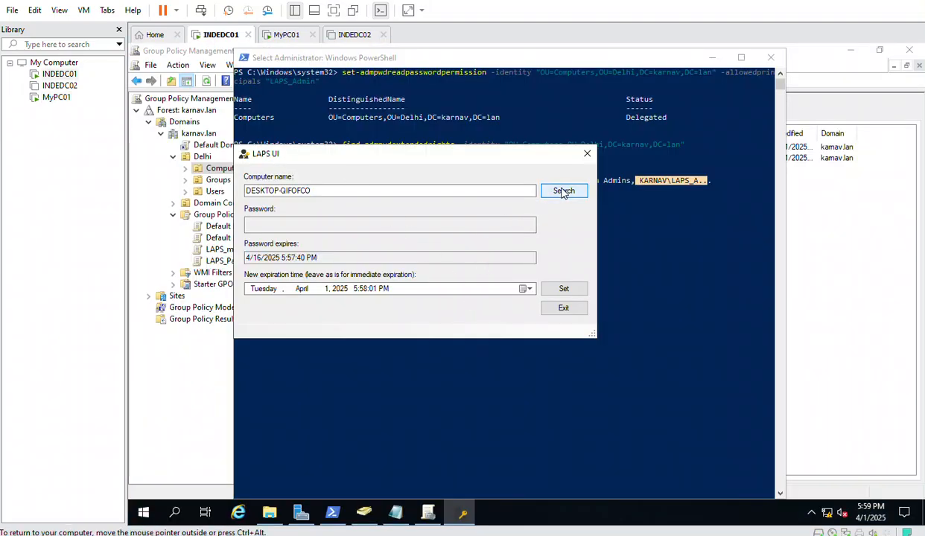
click(566, 314)
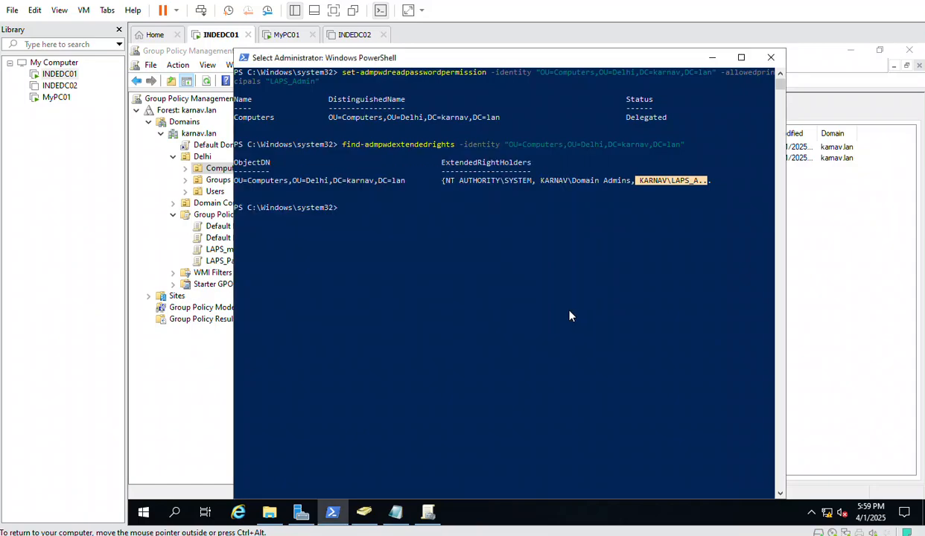
Relaunch LAPS UI and search DESKTOP-QIFOFCO: expiry 4/16/2025 5:57:40 PM, no password
click(178, 513)
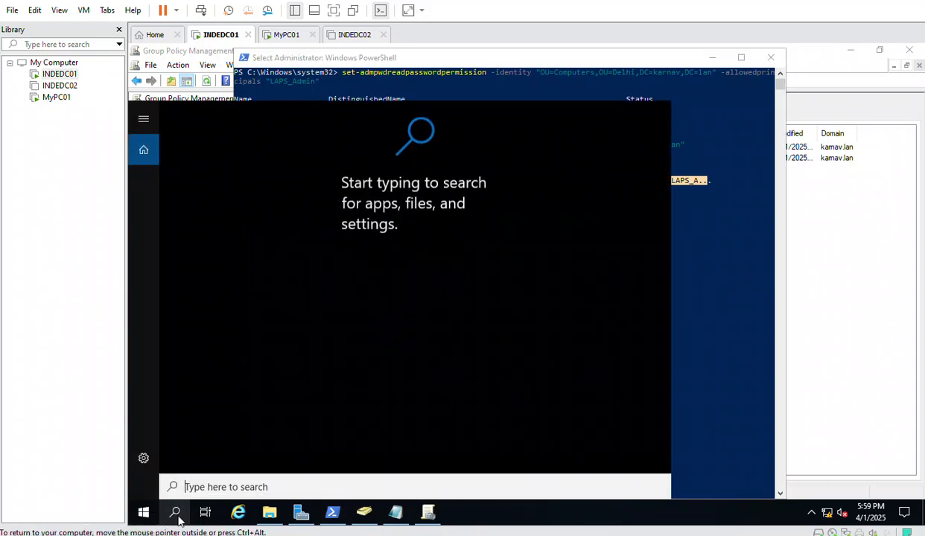
text(laps)
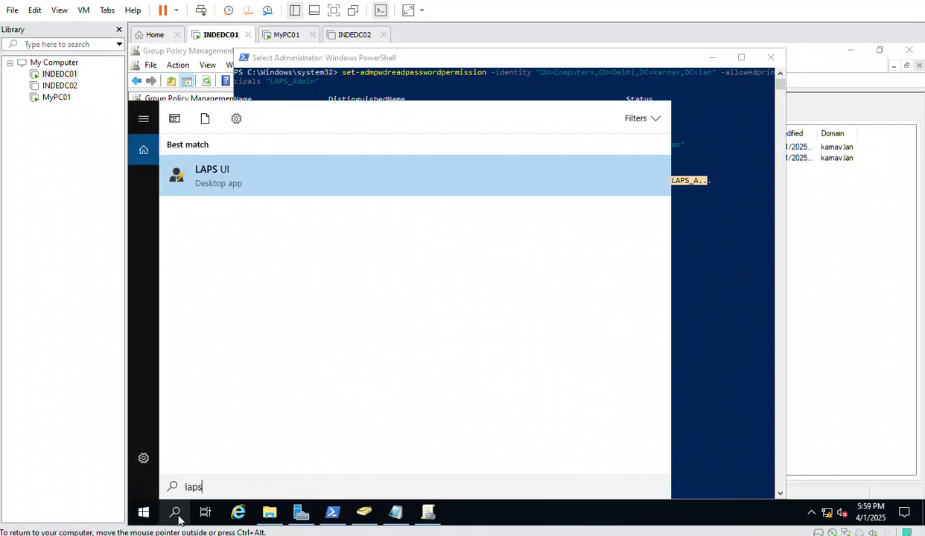
click(202, 168)
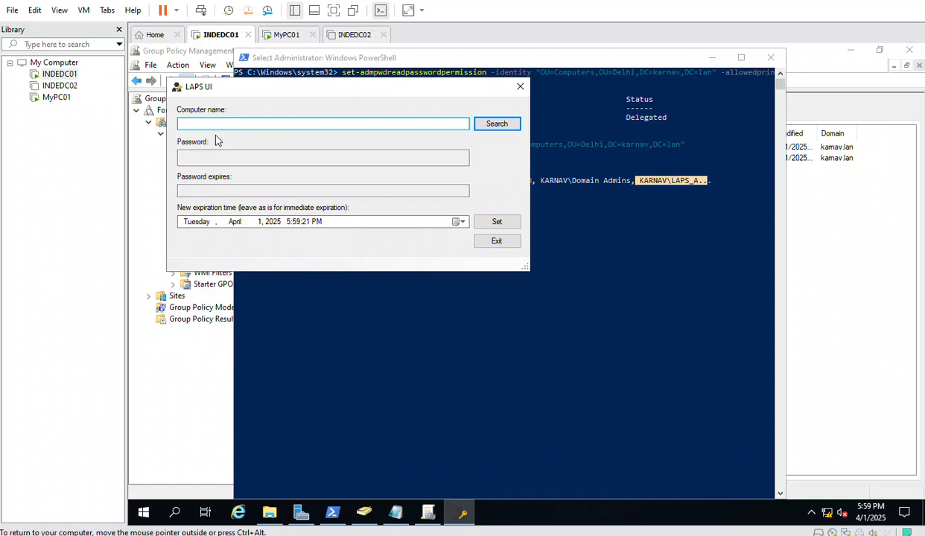
text(DESKTOP-QIFOFCO)
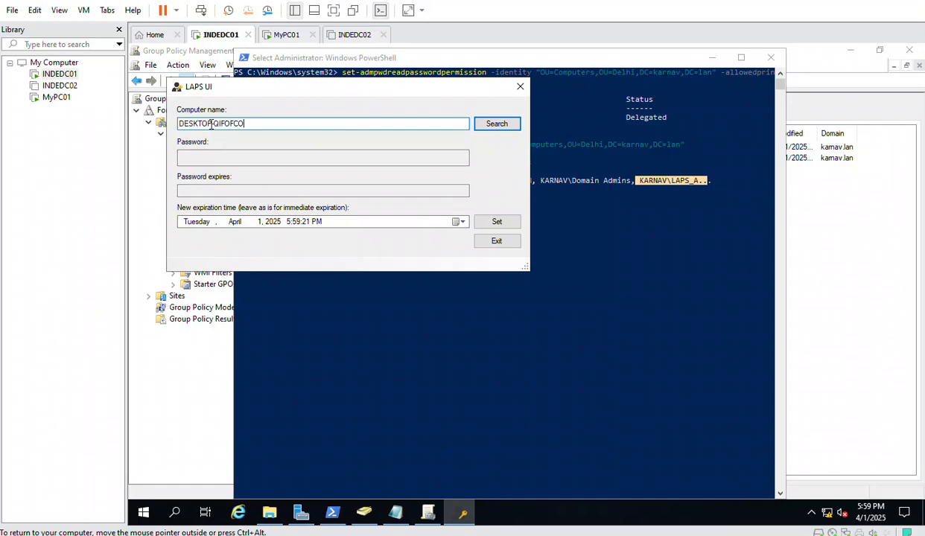
click(487, 124)
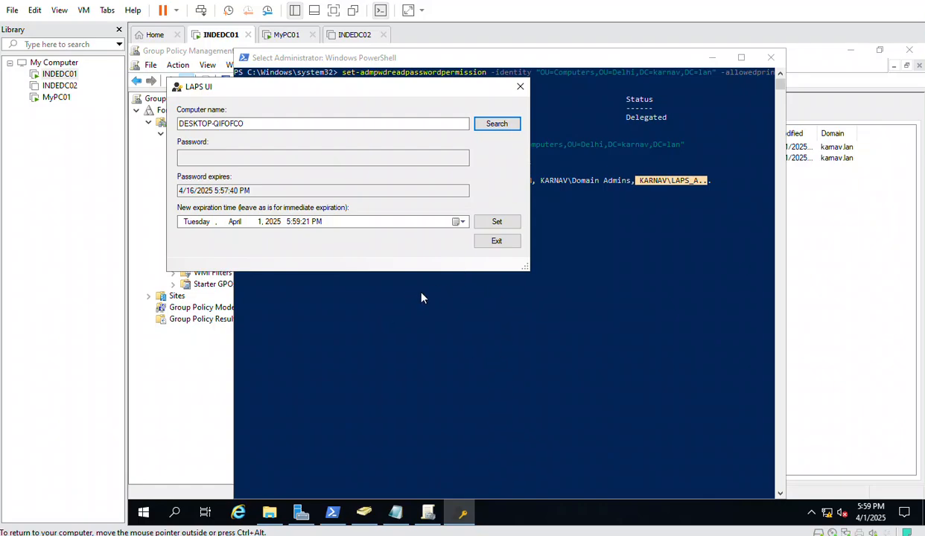
click(371, 337)
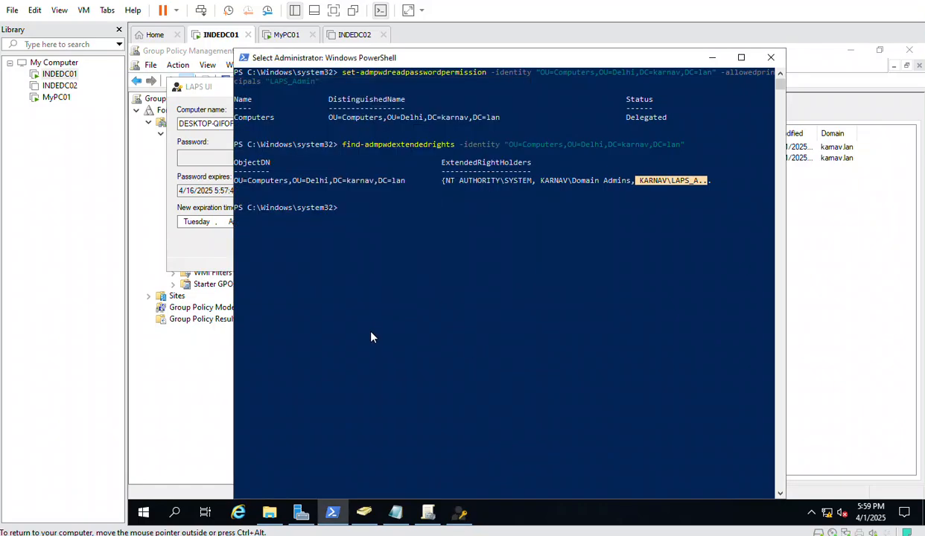
On MyPC01, open a command prompt through the Run dialog with cmd
click(292, 35)
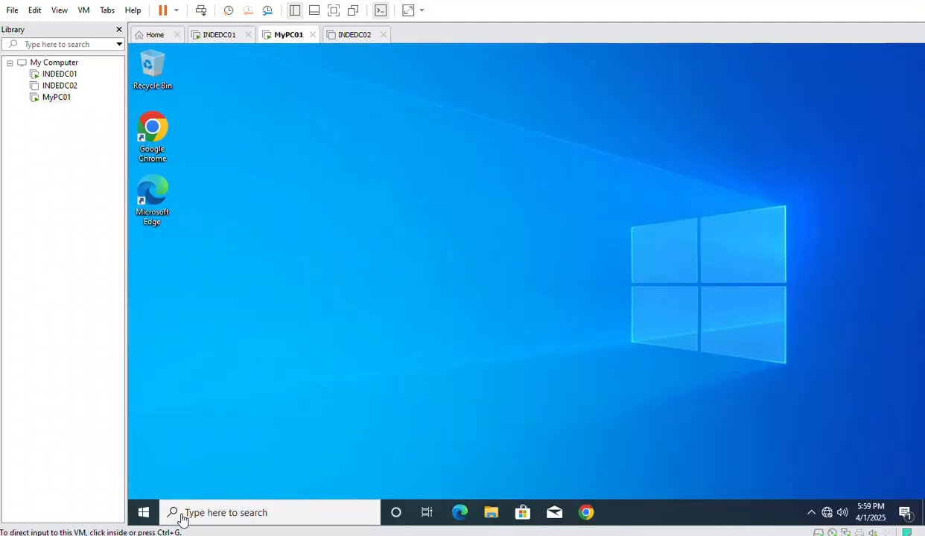
right_click(145, 512)
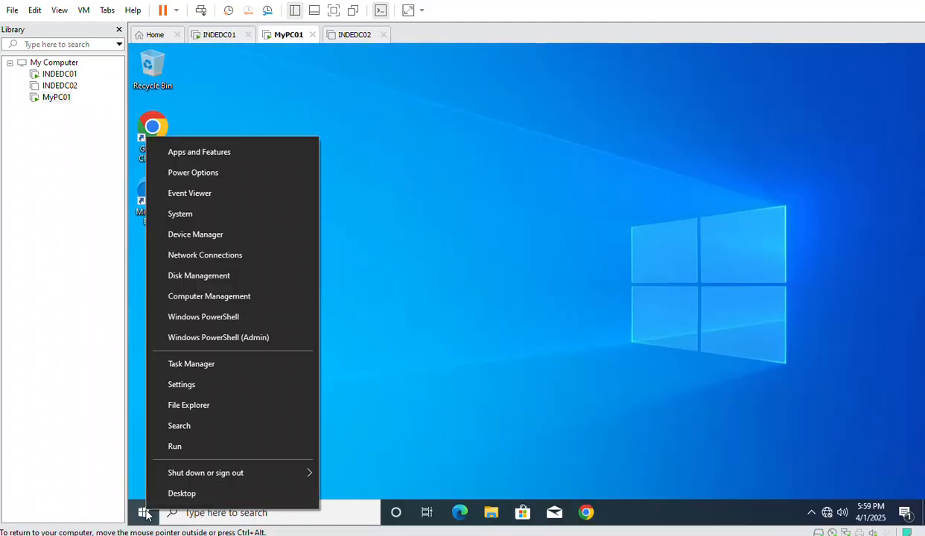
click(177, 446)
text(cmd)
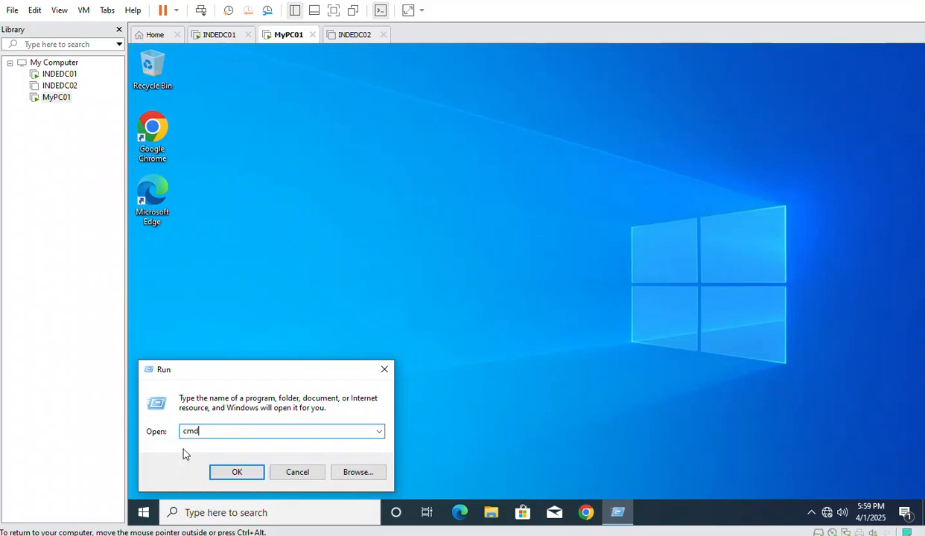
key(Return)
Run gpupdate /force in the command prompt, then return to INDEDC01
click(283, 336)
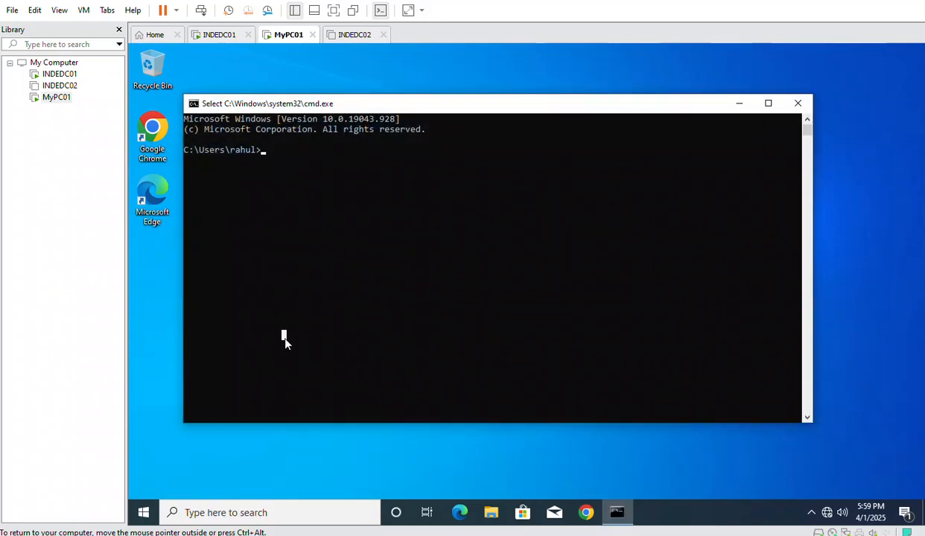
text(gp)
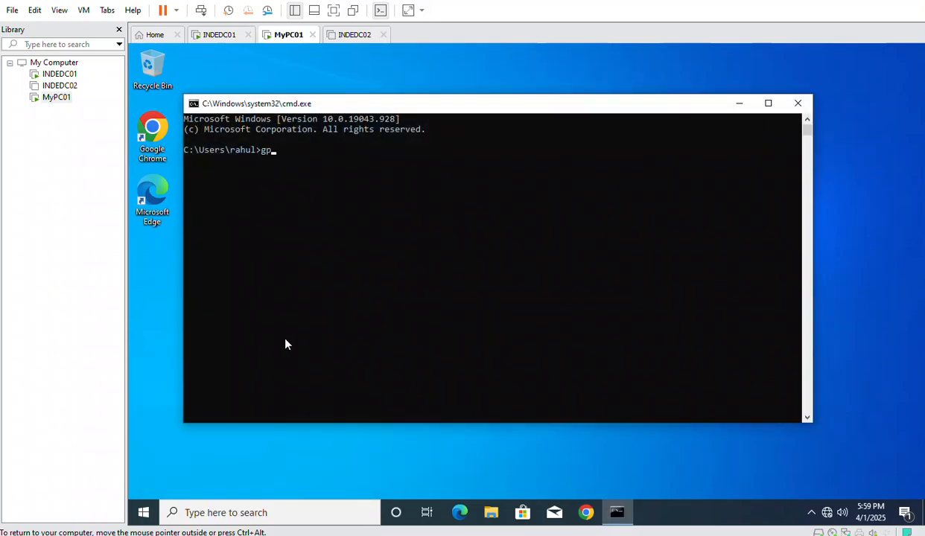
text(update /force)
key(Return)
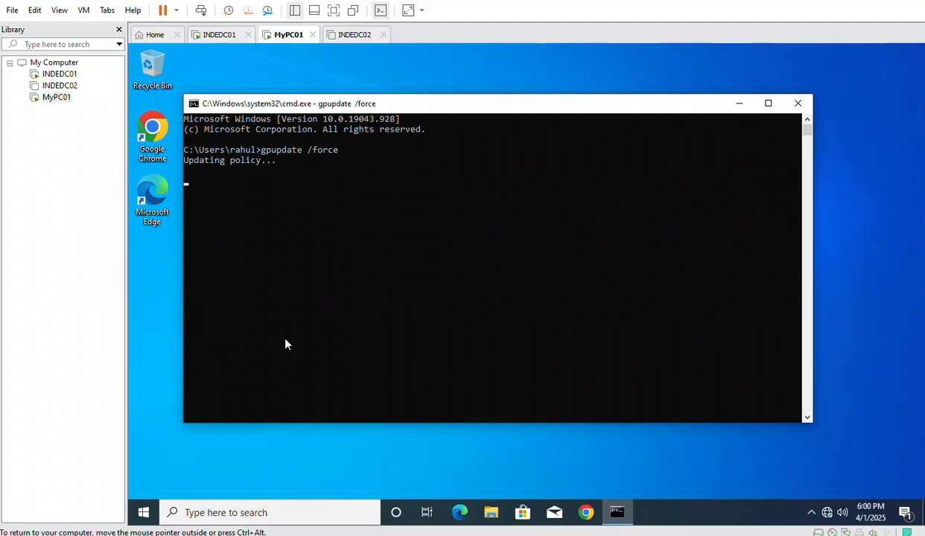
click(218, 36)
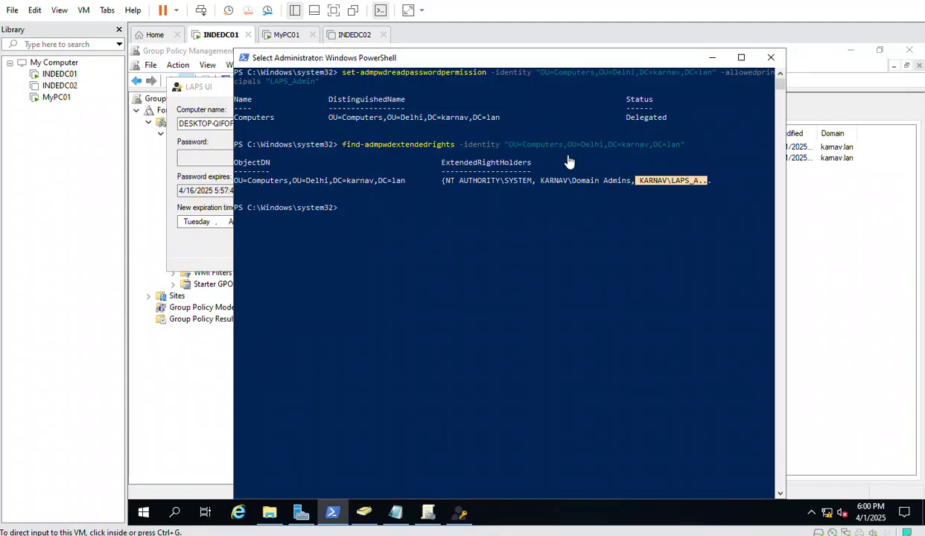
In Group Policy Management, open the LAPS_Password_Workstation GPO link and inspect its Computers link
click(713, 58)
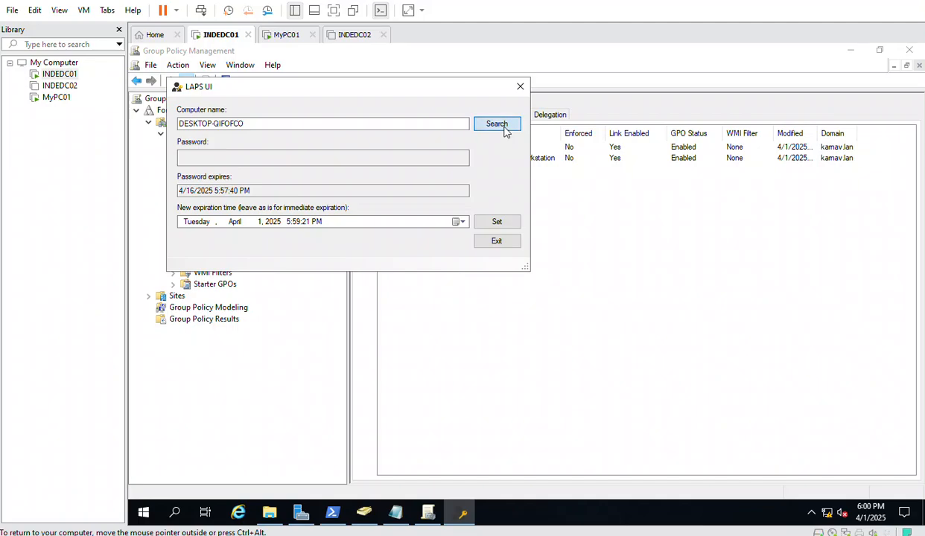
click(543, 347)
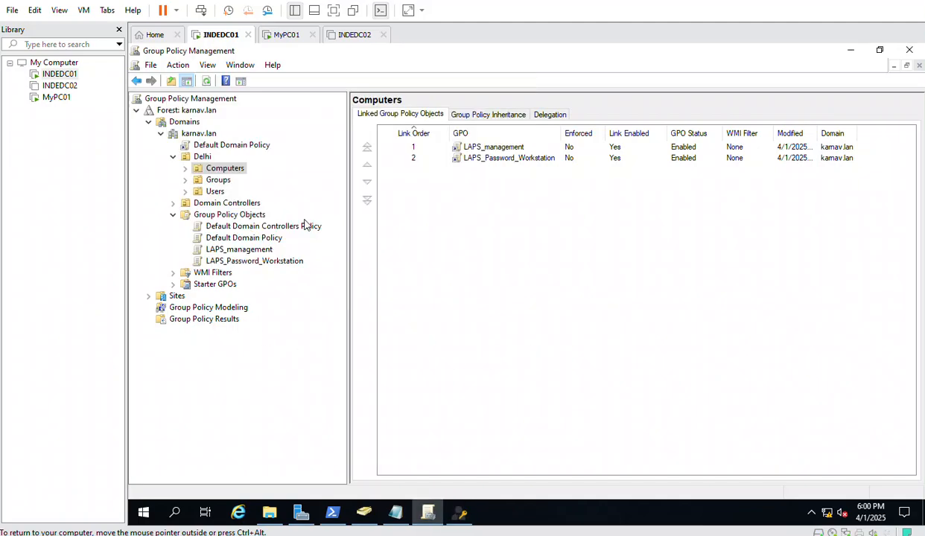
drag(561, 133, 579, 134)
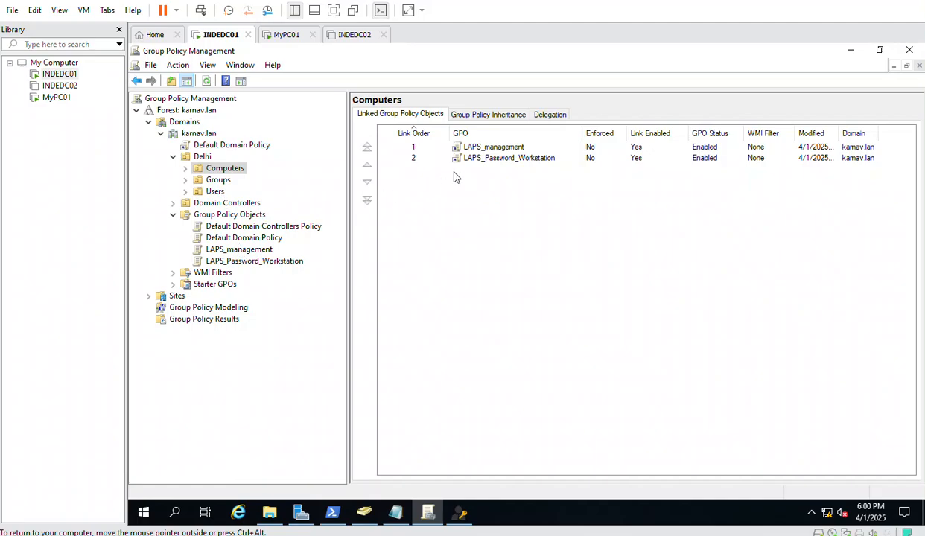
click(482, 161)
double_click(482, 161)
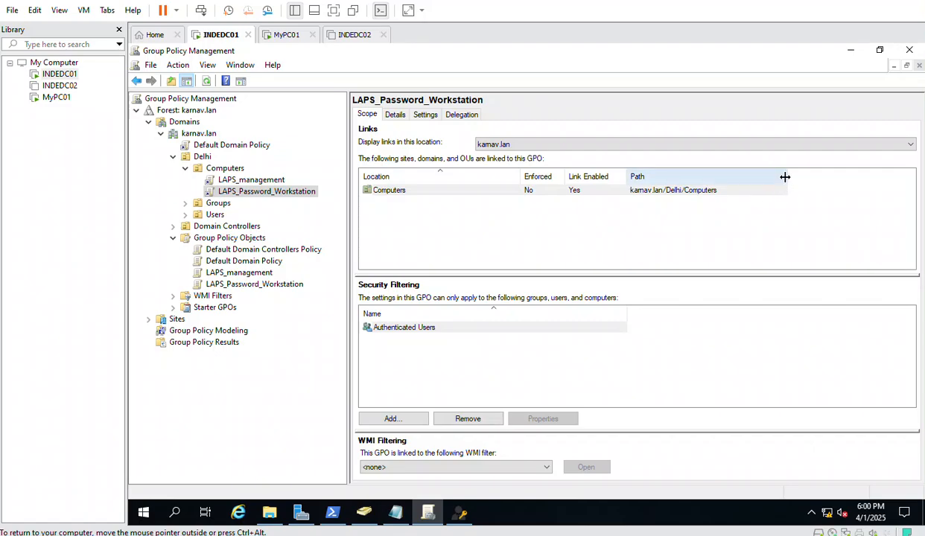
drag(788, 176, 795, 175)
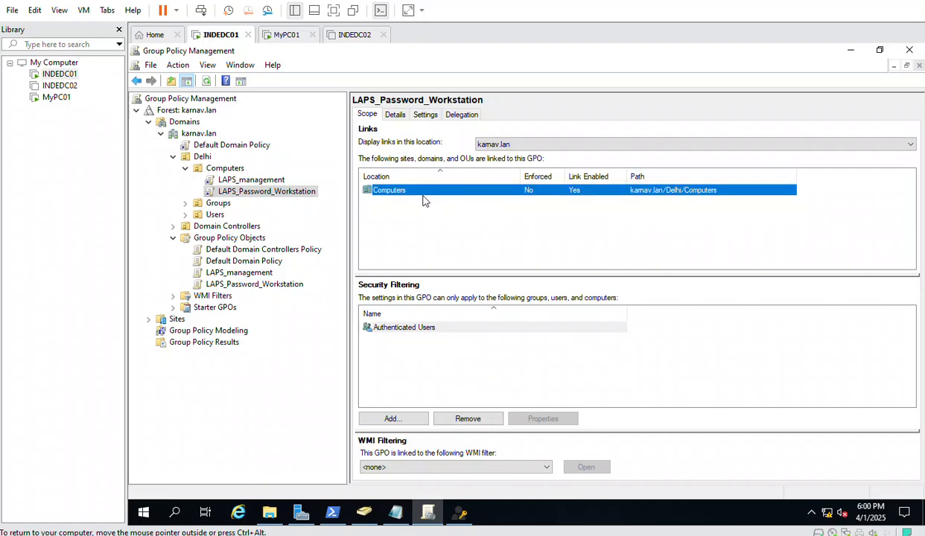
right_click(383, 195)
click(434, 344)
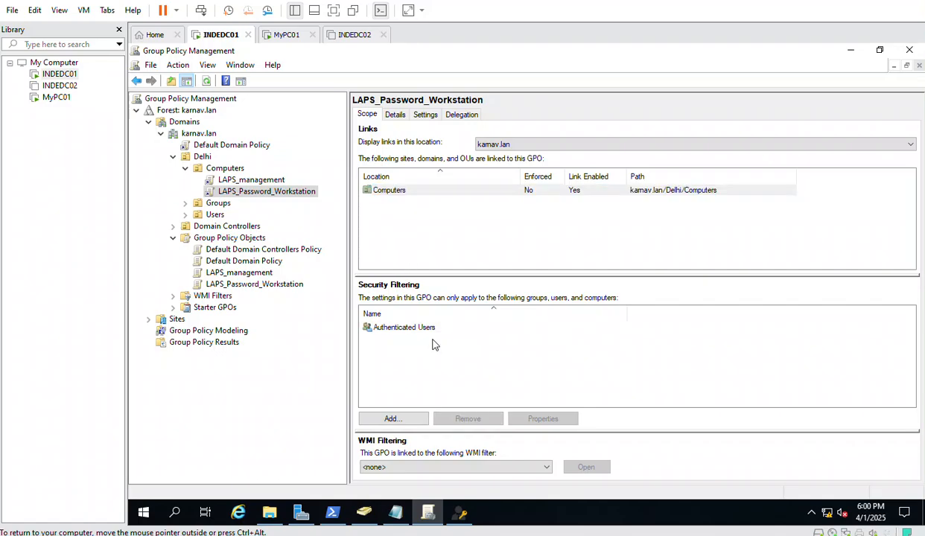
View the LAPS_Password_Workstation settings report and scroll through its LAPS password settings
right_click(256, 192)
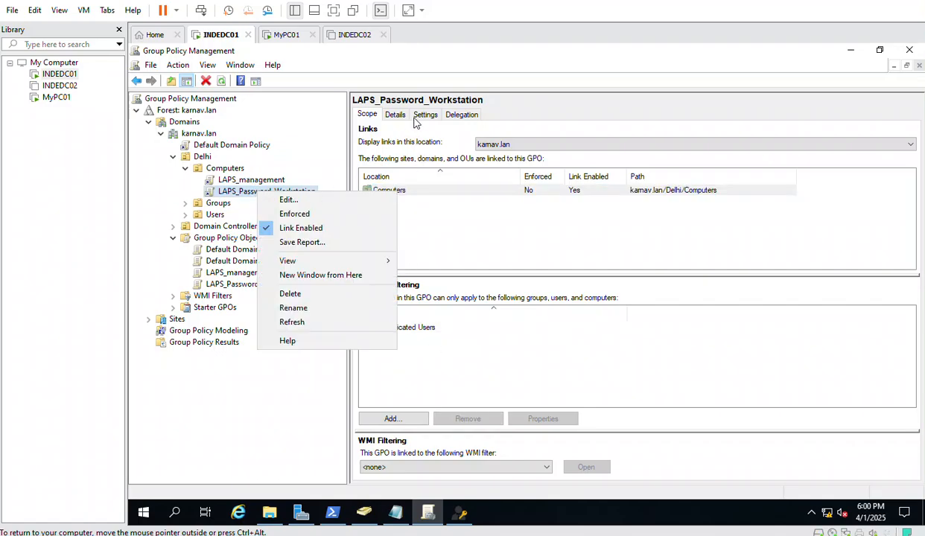
click(415, 119)
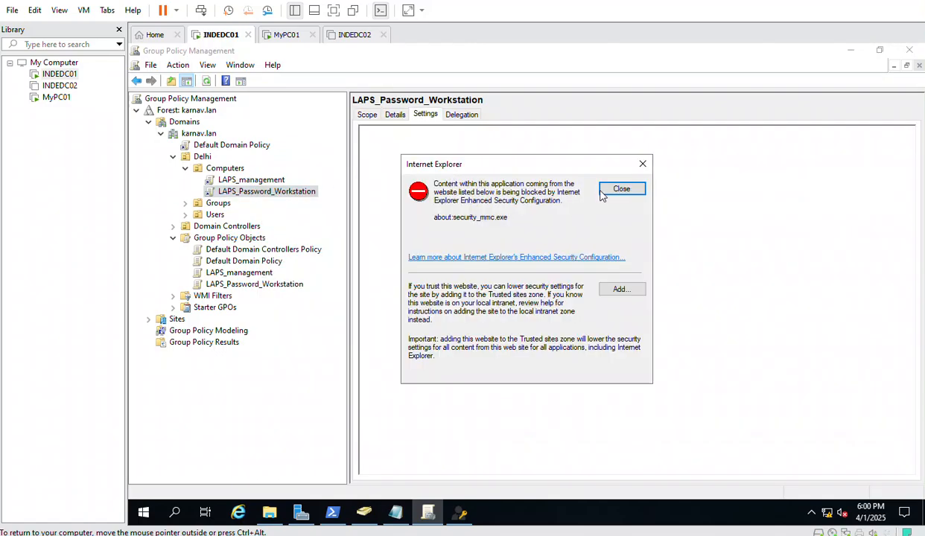
click(620, 190)
scroll(573, 276, down, 4)
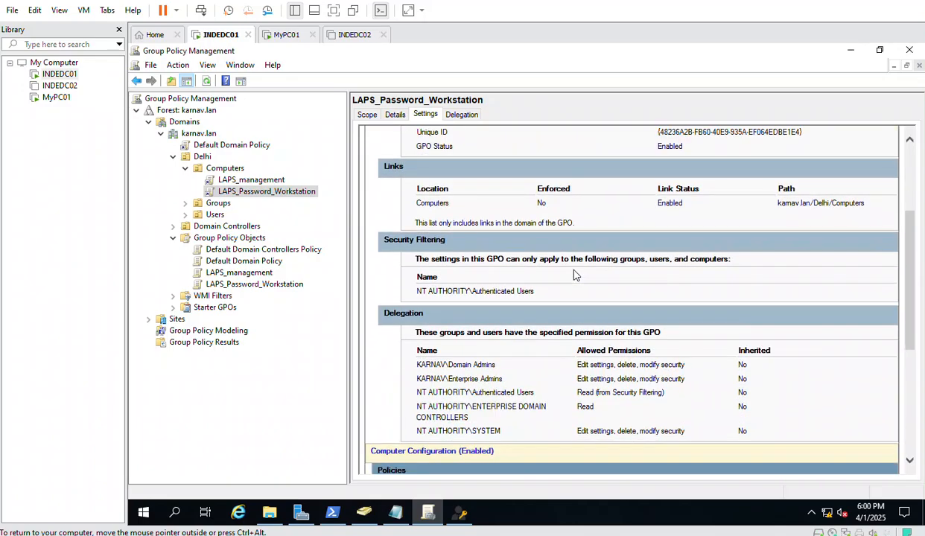
scroll(573, 276, down, 3)
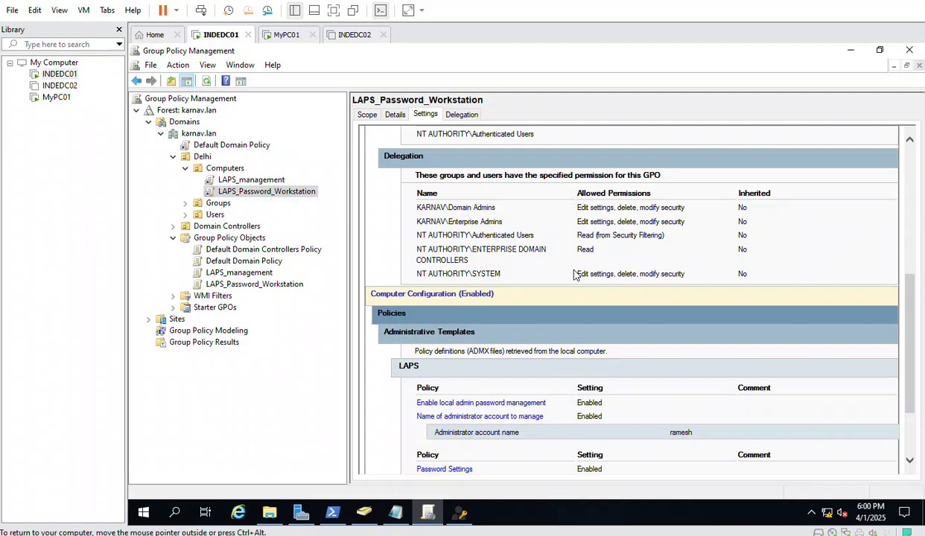
scroll(573, 276, down, 2)
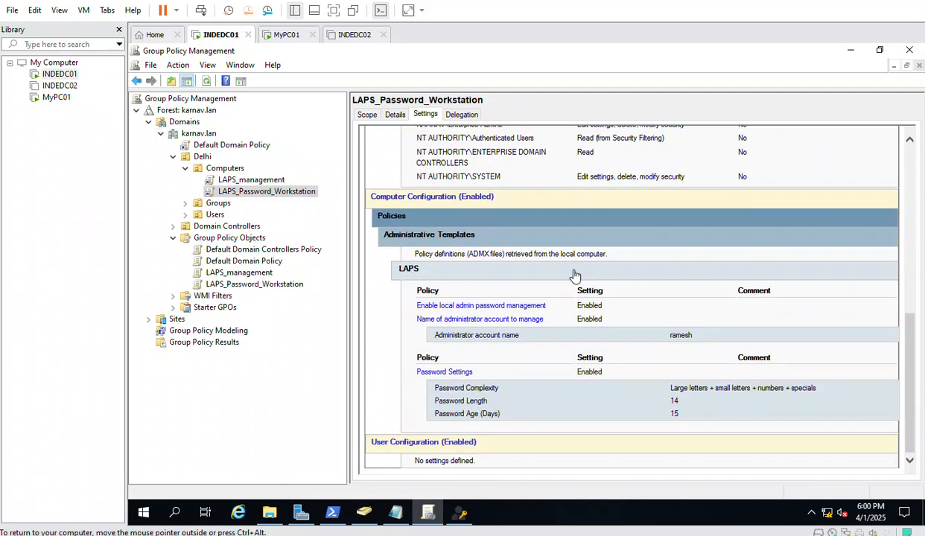
click(268, 37)
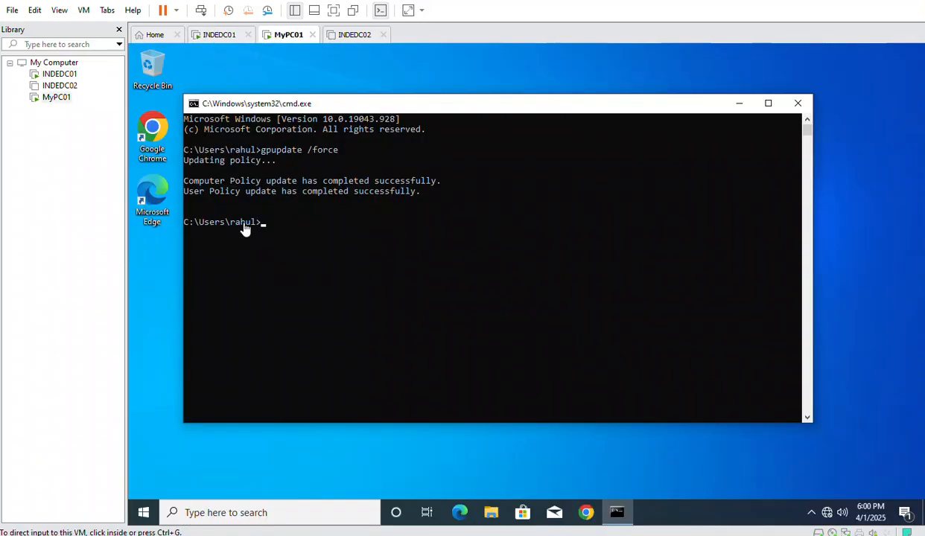
On MyPC01, run net user and highlight the managed local admin account in the listing
click(311, 259)
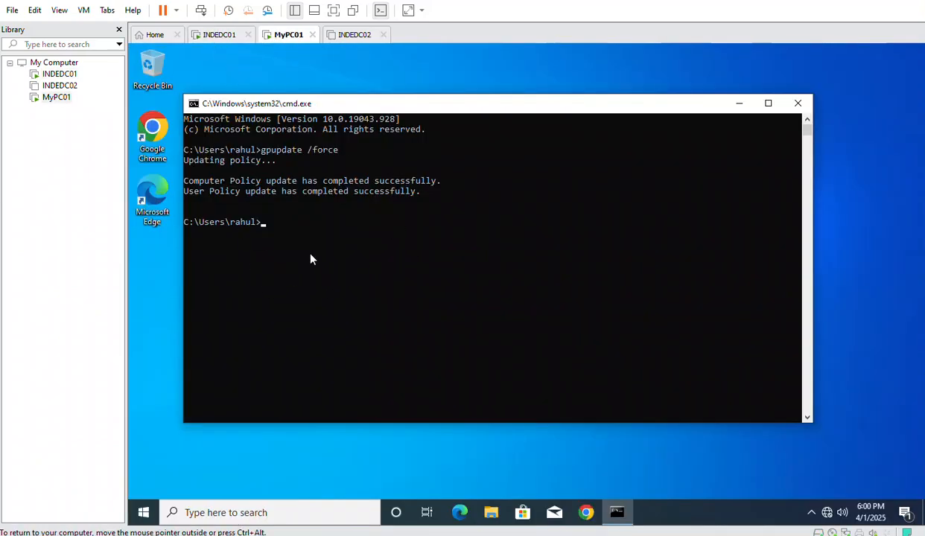
text(net user)
key(Return)
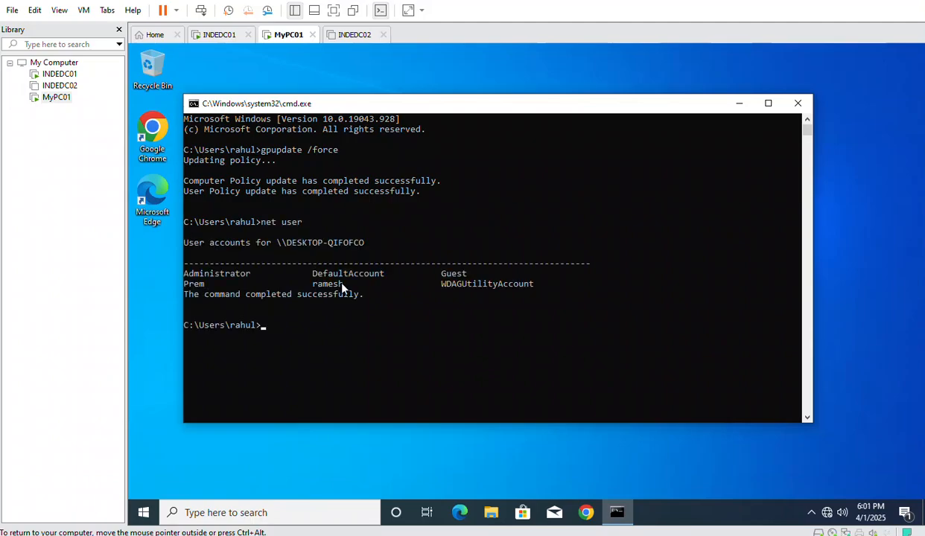
double_click(313, 285)
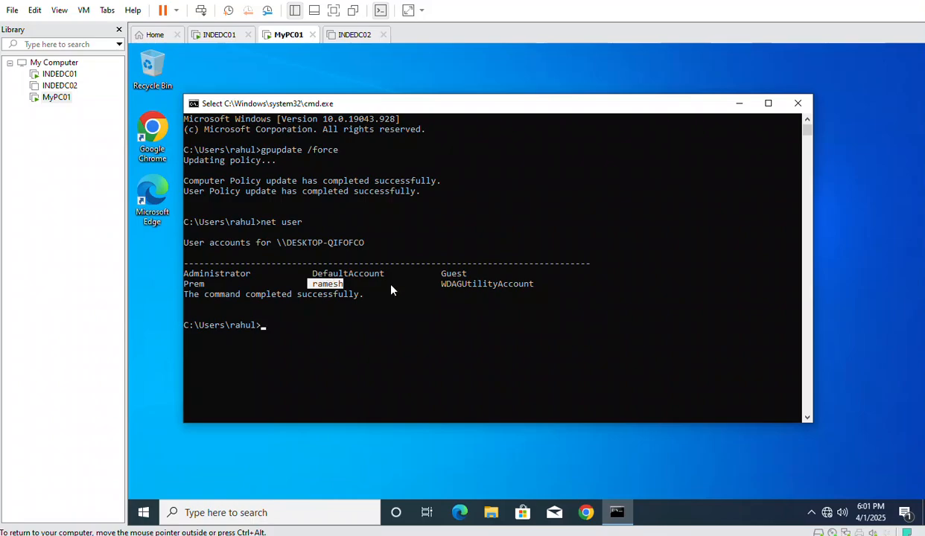
click(216, 35)
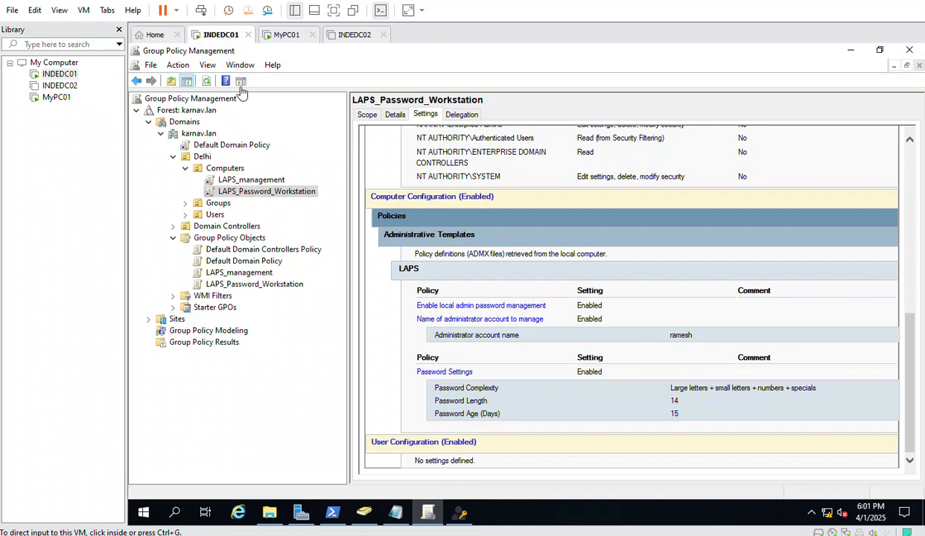
Retry the DESKTOP-QIFOFCO lookup in LAPS UI three times, then close it when Password stays empty
click(462, 513)
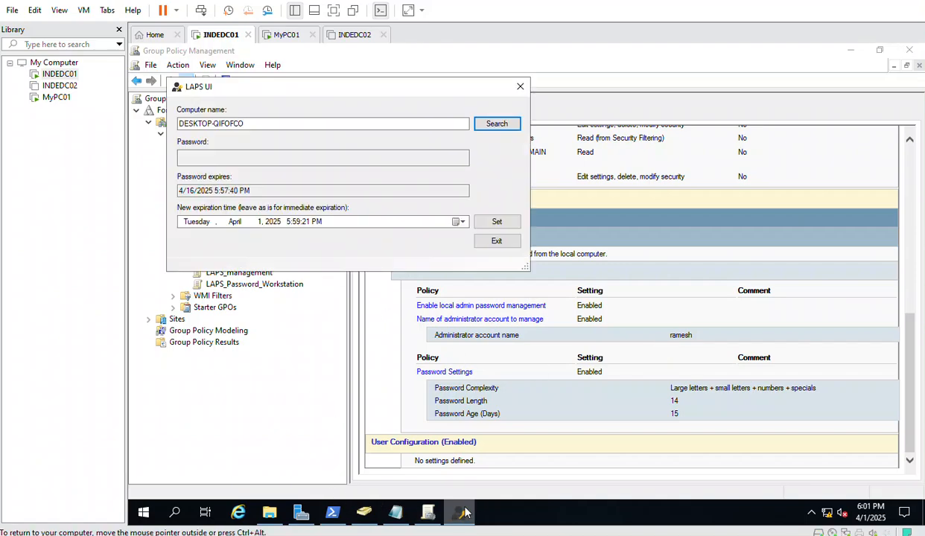
click(495, 128)
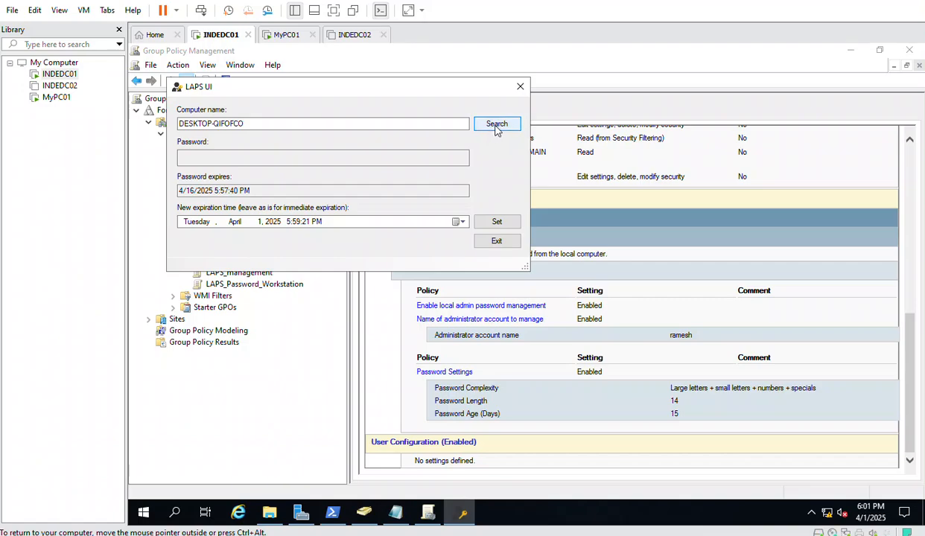
click(496, 128)
click(495, 128)
click(519, 88)
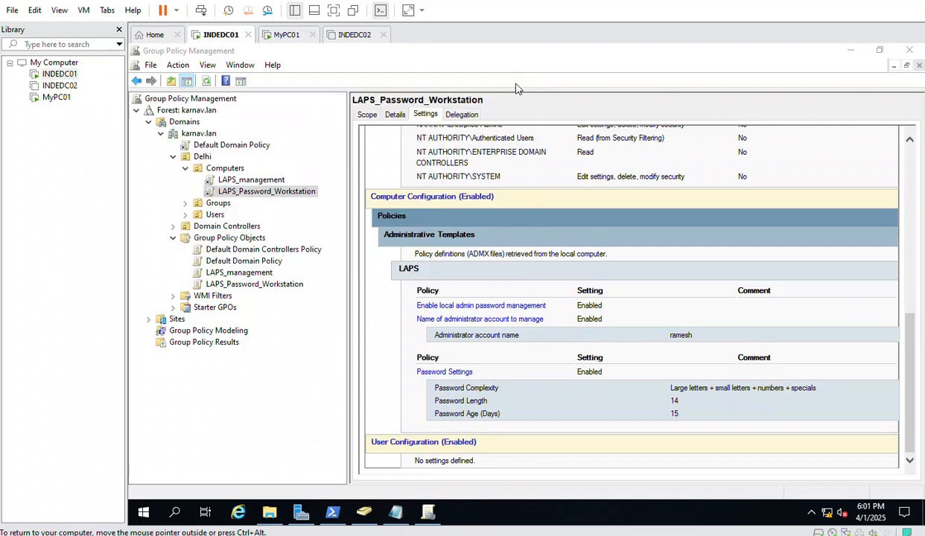
click(364, 513)
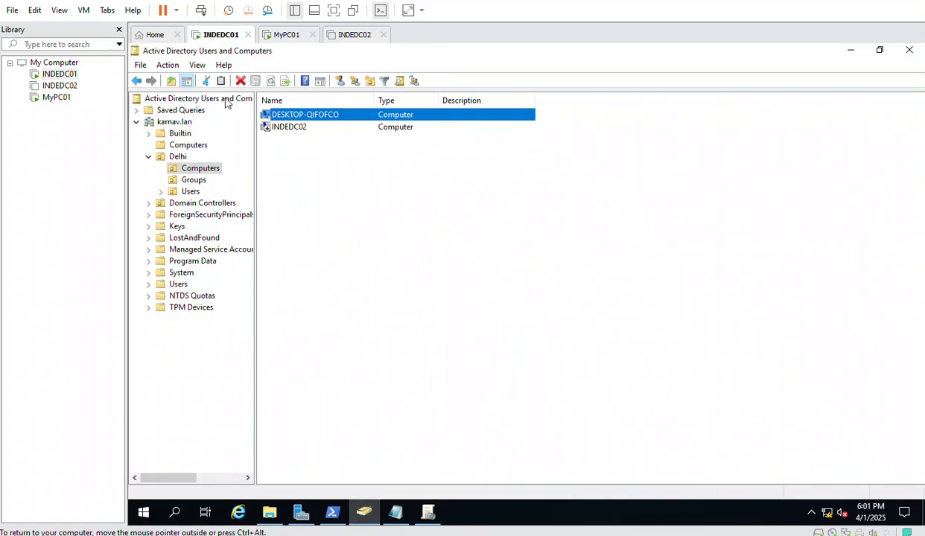
In ADUC, go to karnav.lan > Delhi > Computers and open DESKTOP-QIFOFCO's properties
click(172, 122)
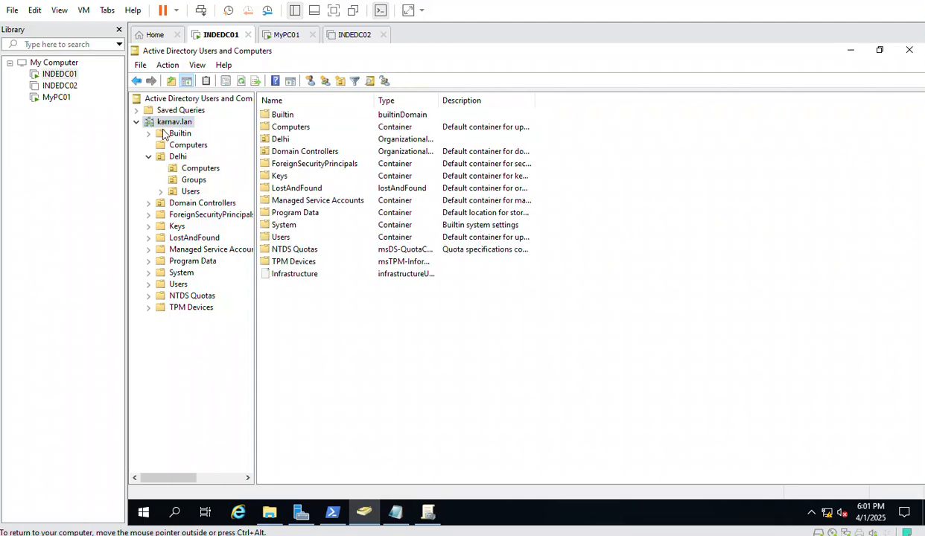
click(241, 82)
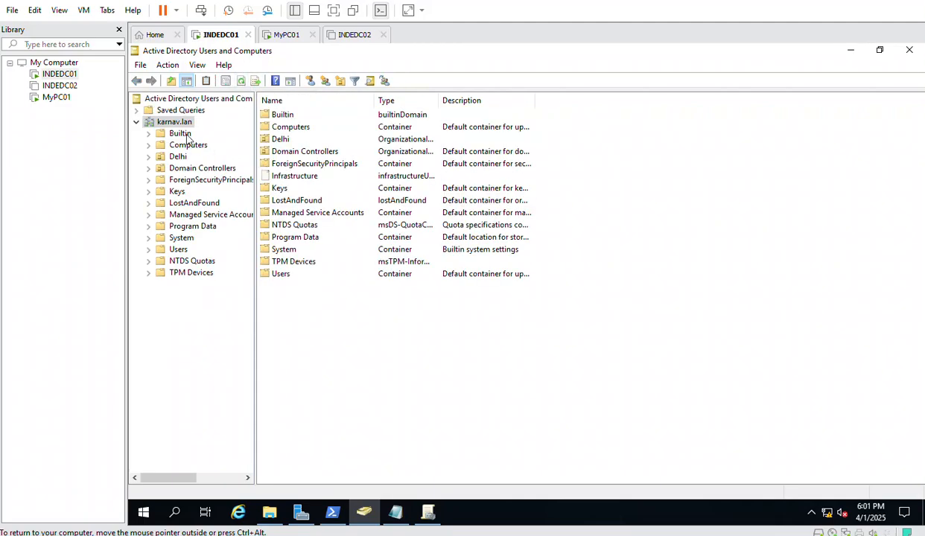
double_click(283, 142)
click(291, 124)
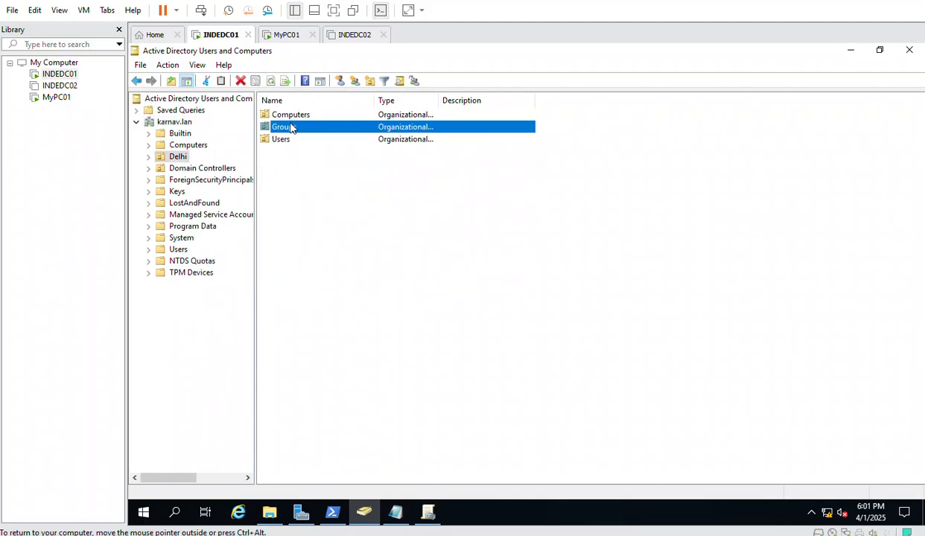
double_click(290, 118)
right_click(283, 115)
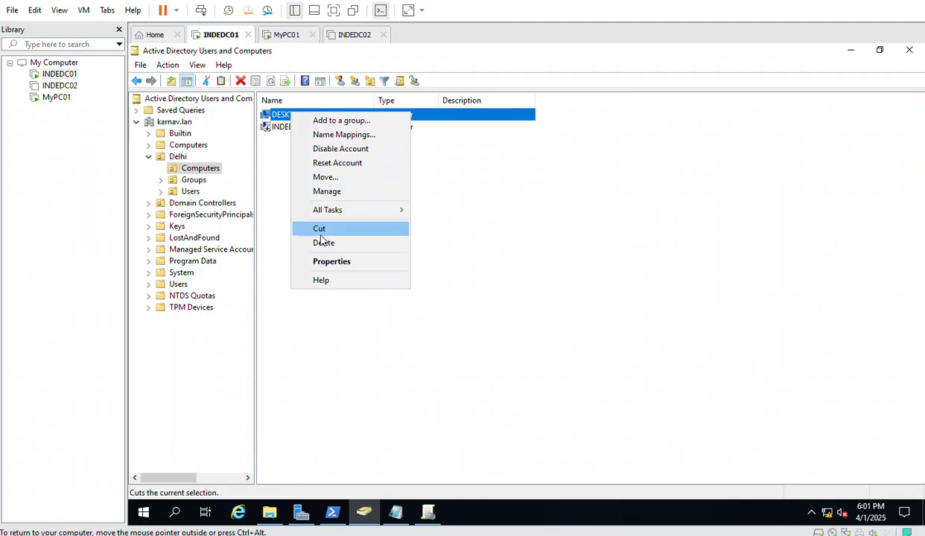
click(332, 260)
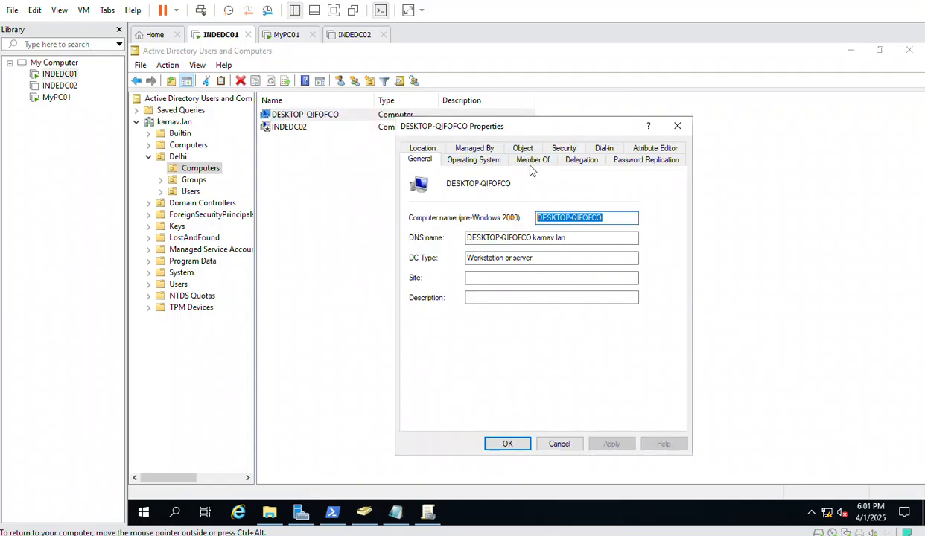
In the Attribute Editor, scroll to and select the ms-Mcs-AdmPwd attribute
click(642, 150)
click(447, 284)
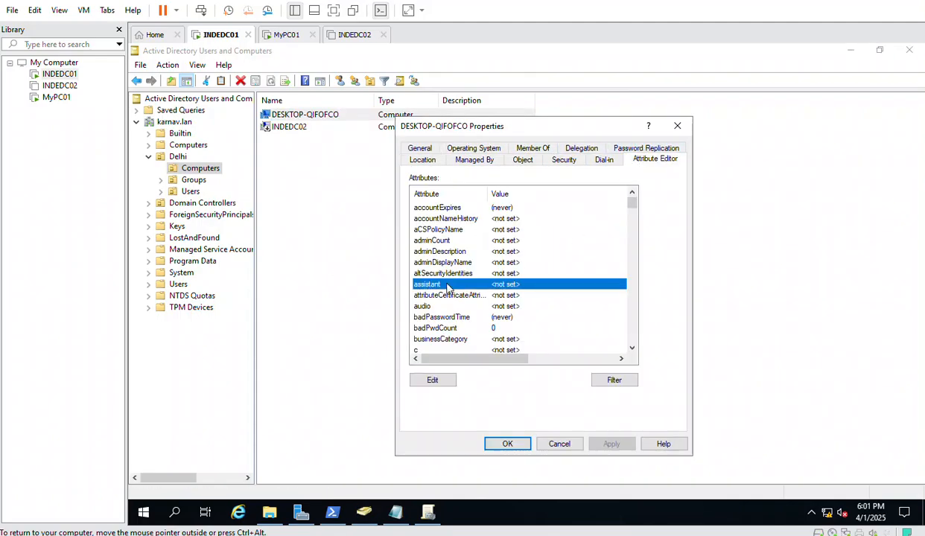
text(ms)
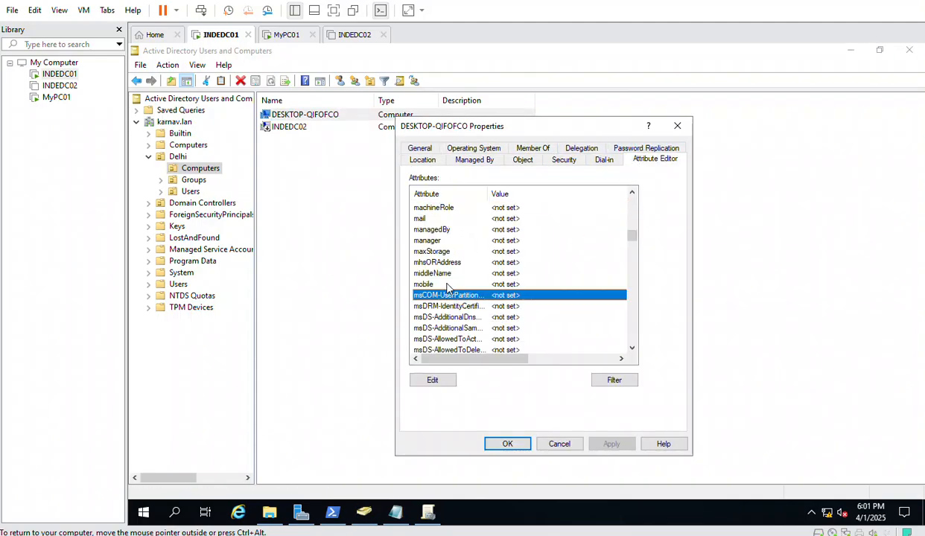
scroll(447, 283, down, 4)
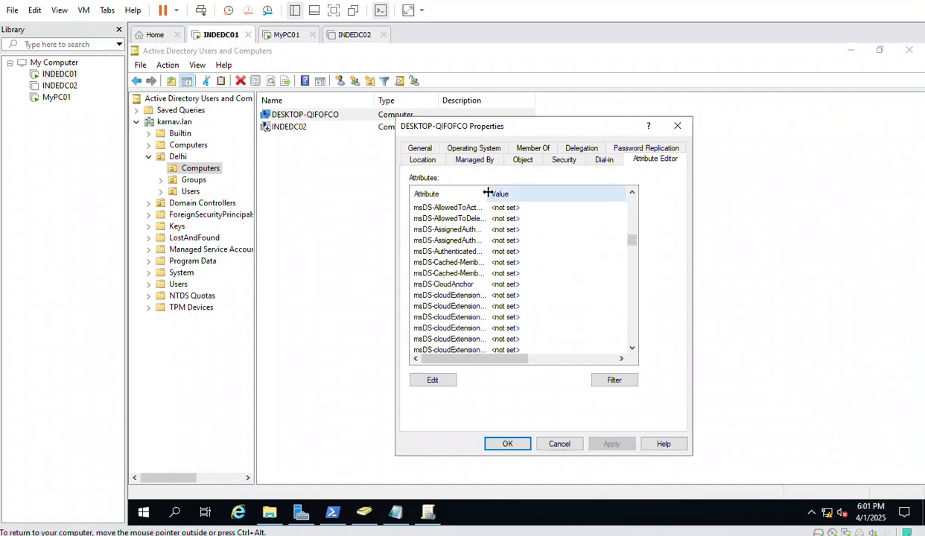
drag(487, 194, 541, 196)
click(477, 262)
scroll(481, 294, down, 6)
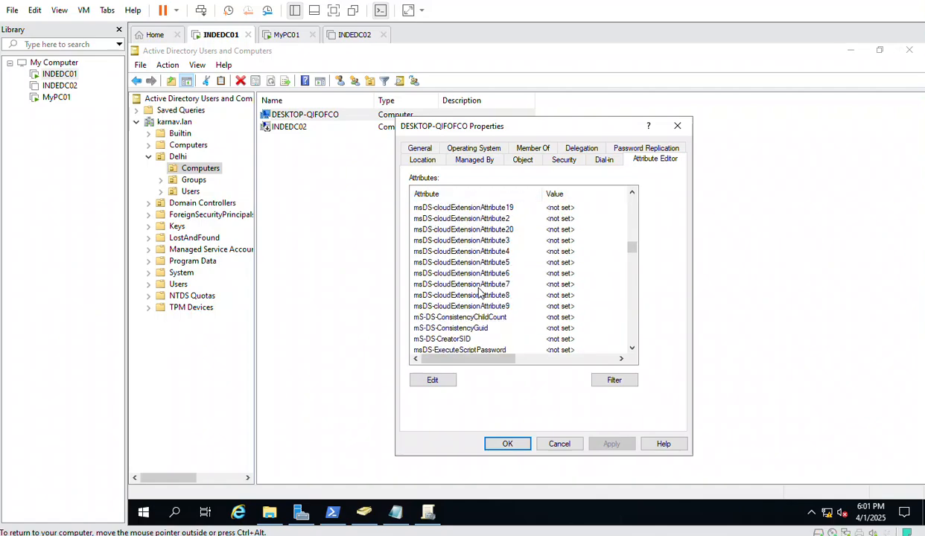
scroll(480, 293, down, 20)
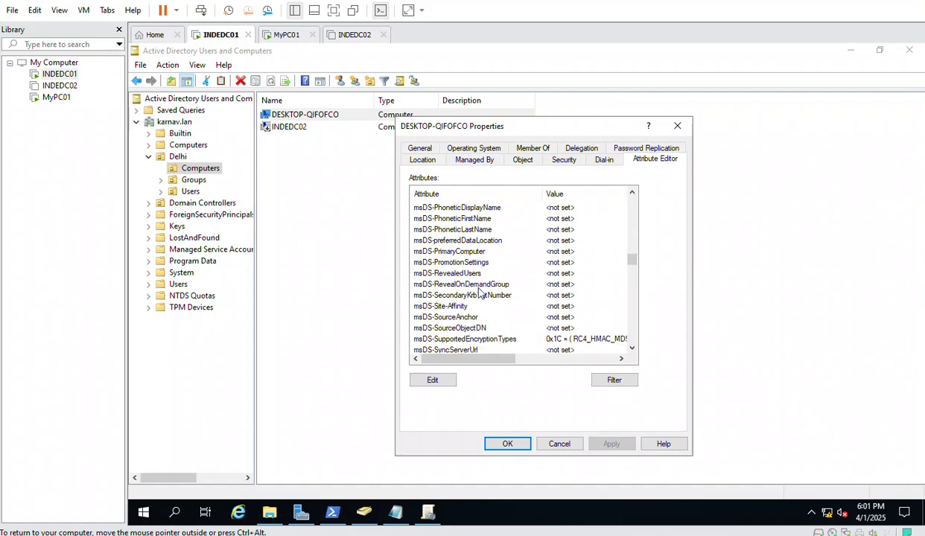
scroll(480, 292, down, 9)
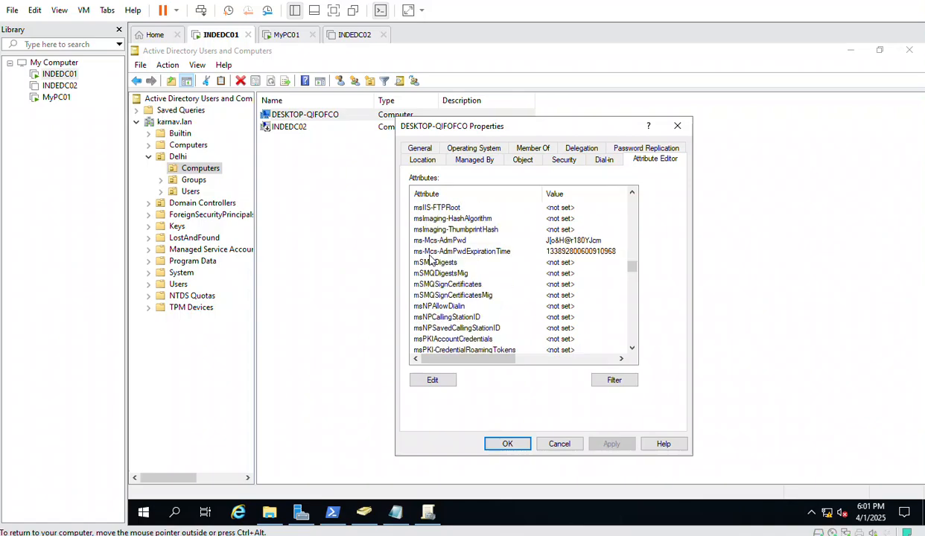
click(429, 241)
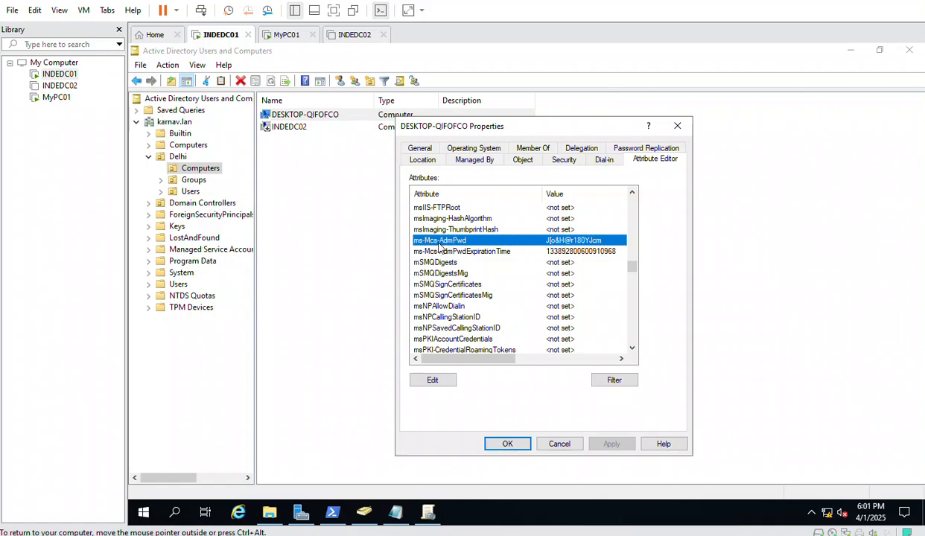
View and highlight the stored ms-Mcs-AdmPwd password value, then cancel both dialogs
double_click(440, 241)
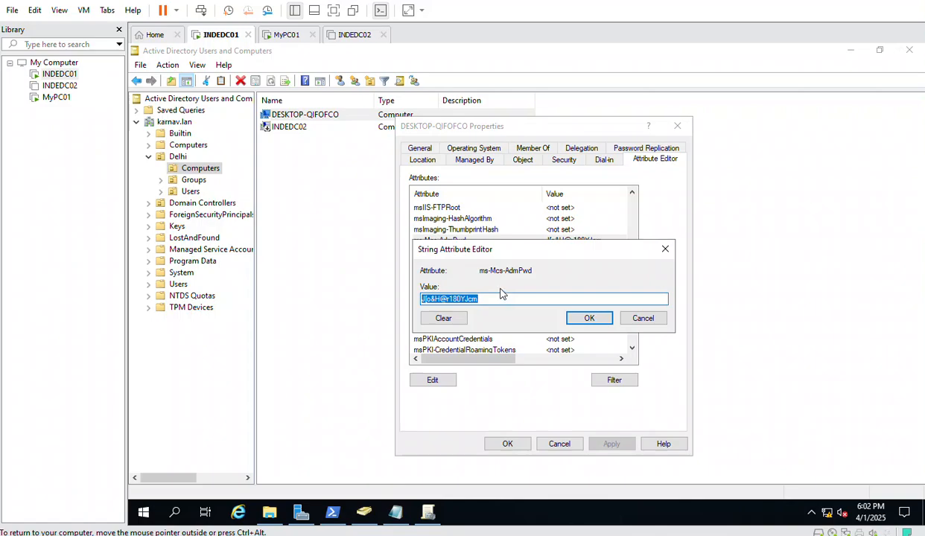
drag(496, 300, 398, 299)
click(640, 320)
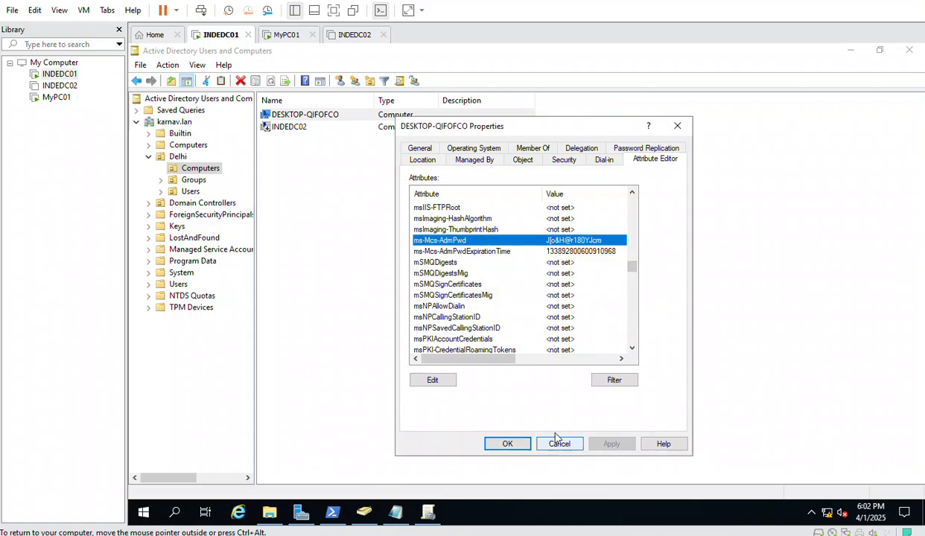
double_click(463, 240)
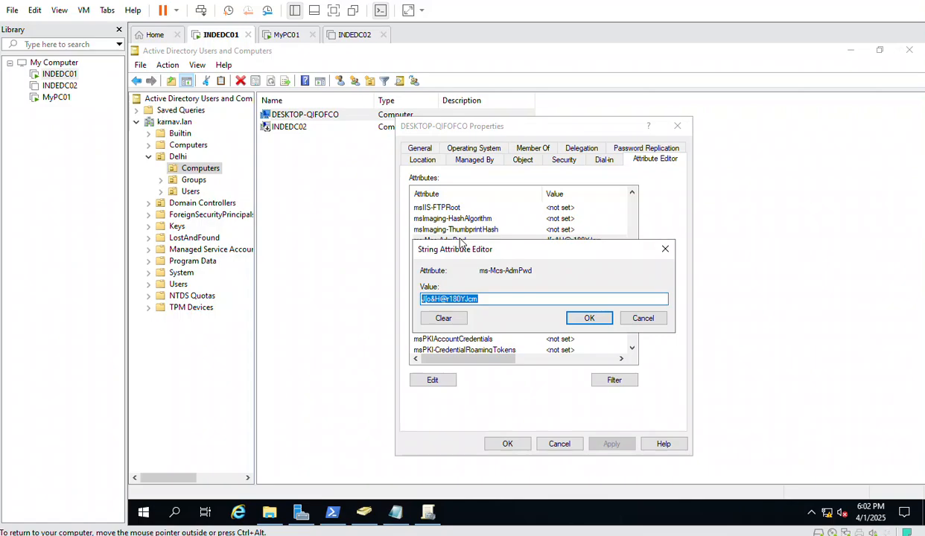
click(480, 299)
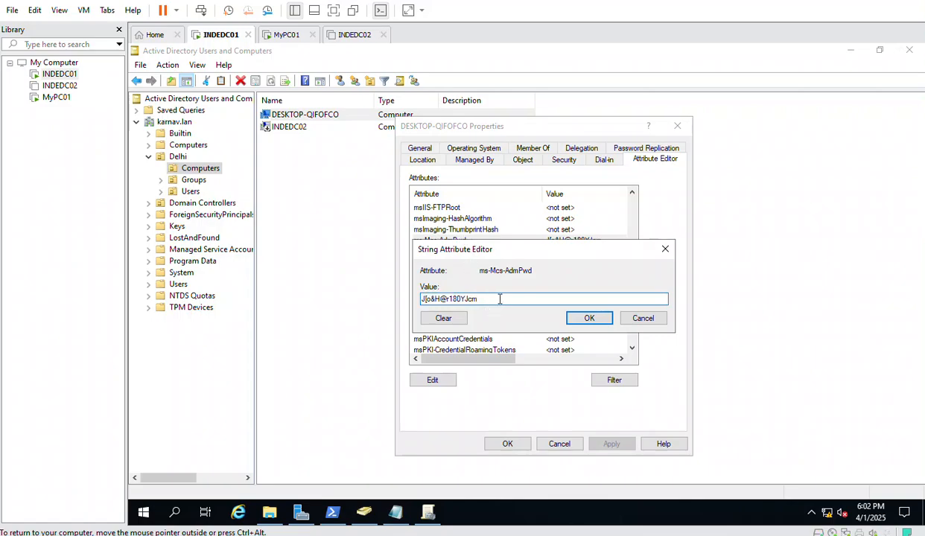
drag(500, 298, 379, 309)
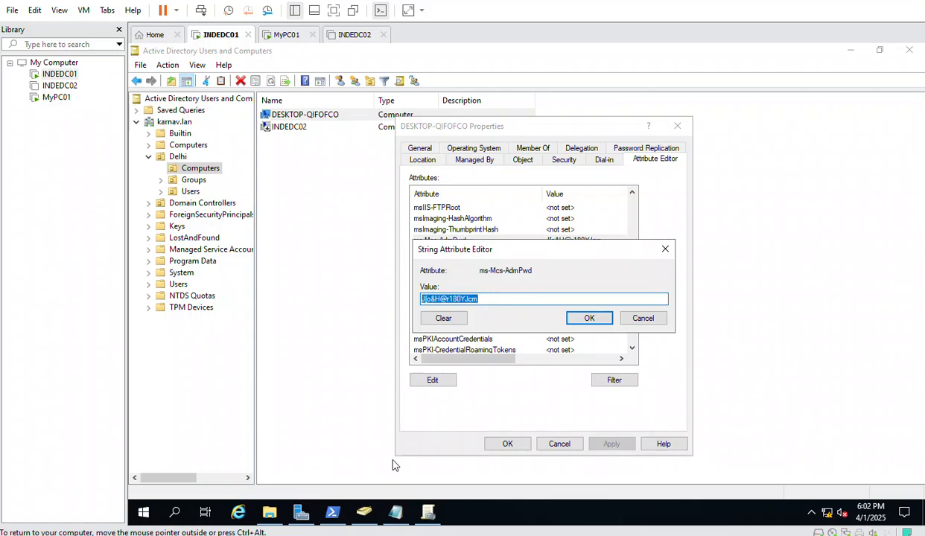
mouse_move(418, 519)
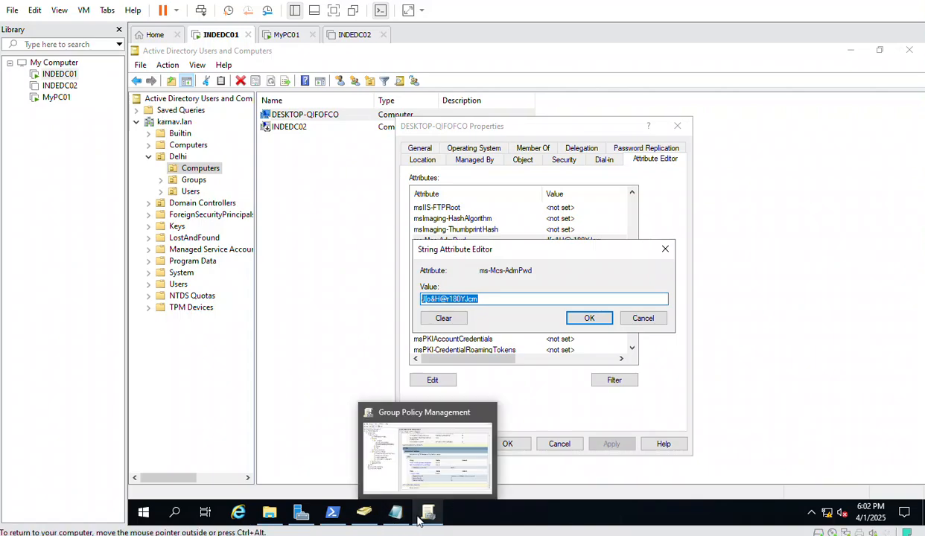
click(640, 320)
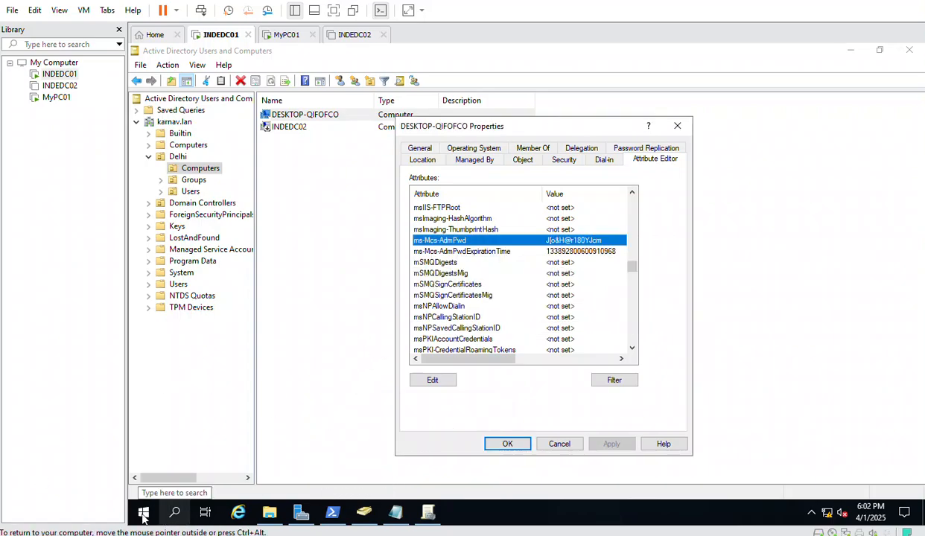
click(553, 447)
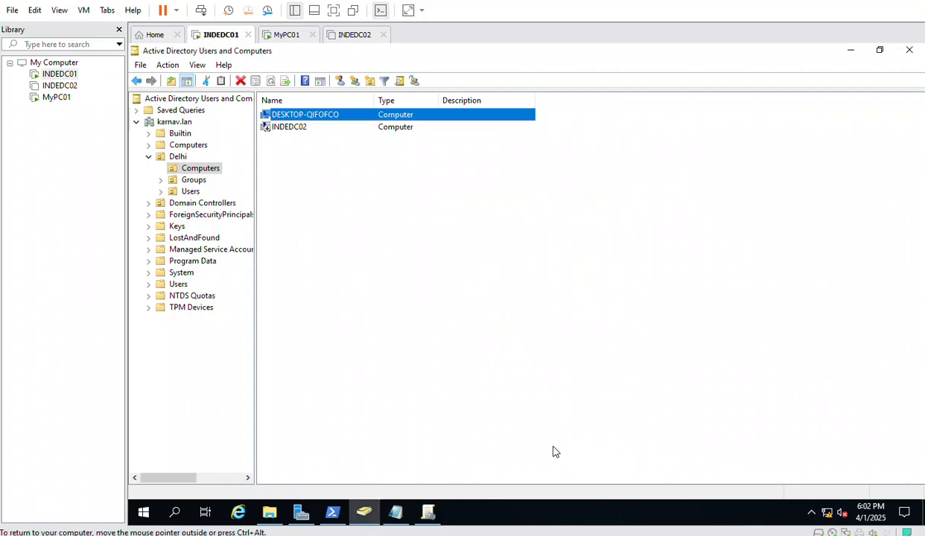
In PowerShell, begin typing the command get-admpwdpassword -computername
right_click(145, 517)
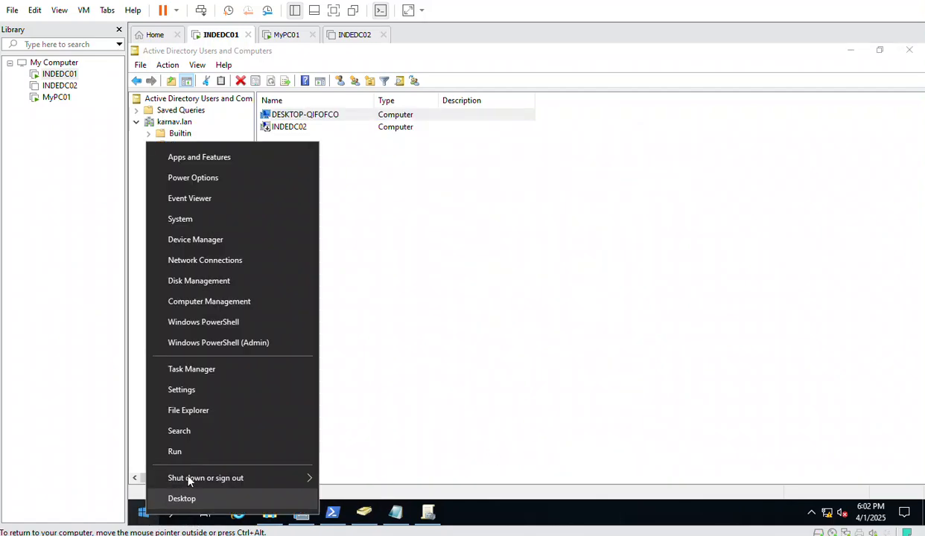
click(414, 430)
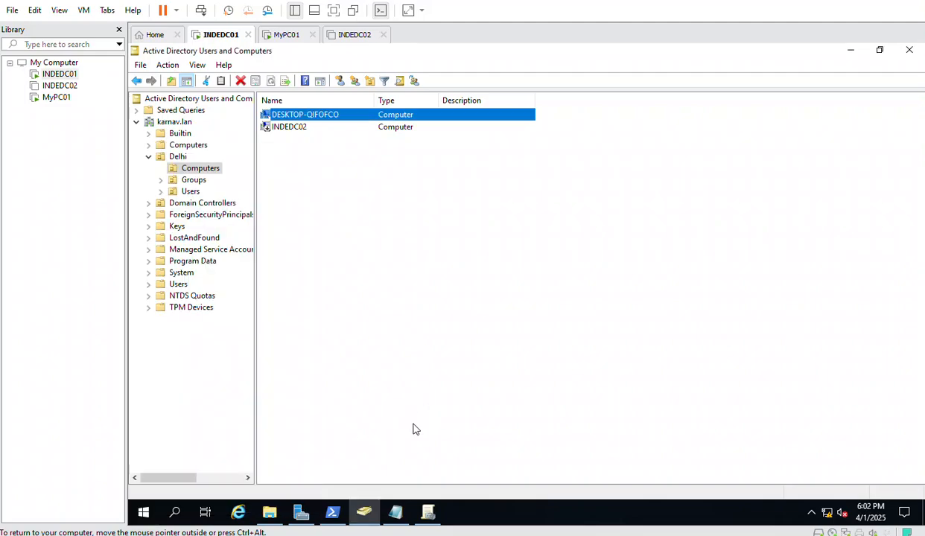
click(333, 513)
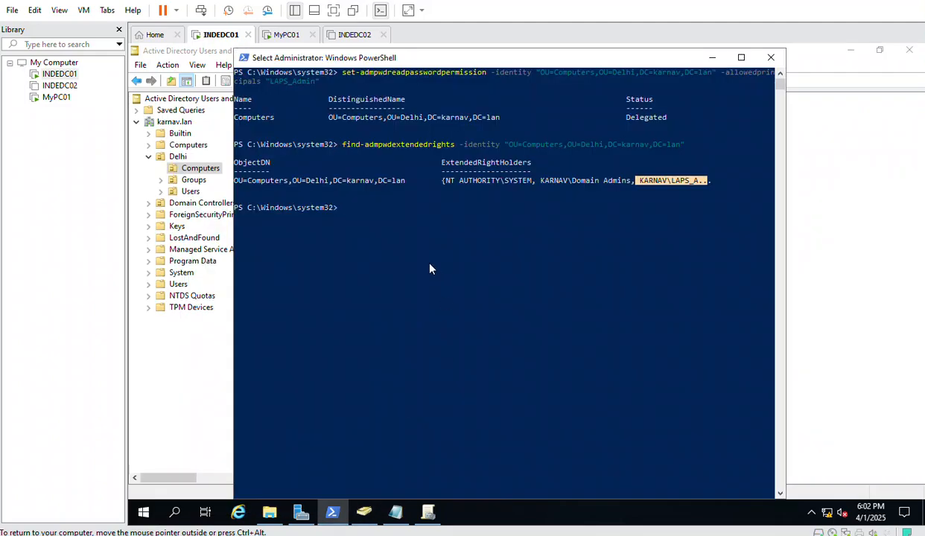
text(ge)
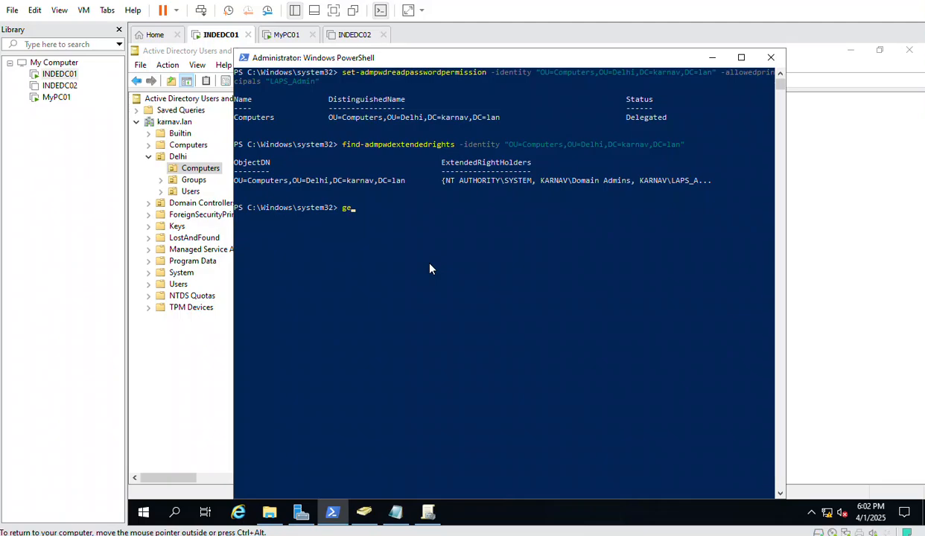
text(t-admpwdpasswordf)
key(BackSpace)
text(-computername)
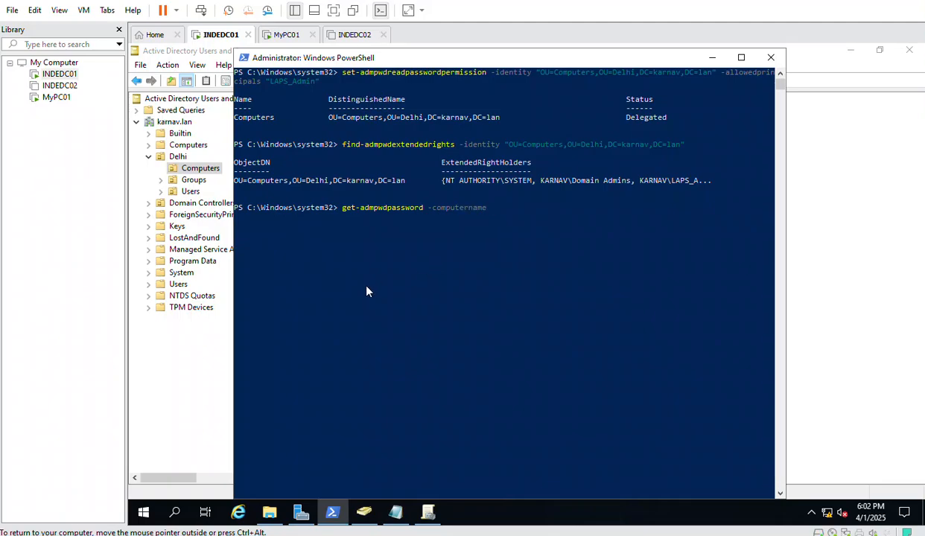
Copy DESKTOP-QIFOFCO's name from its properties, paste it in, run the lookup, and select the password
click(192, 339)
right_click(305, 117)
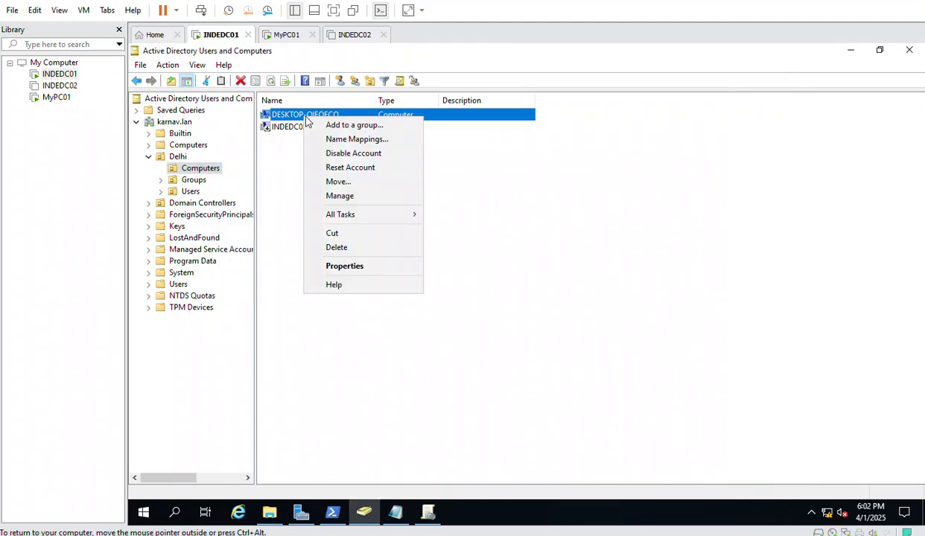
click(344, 266)
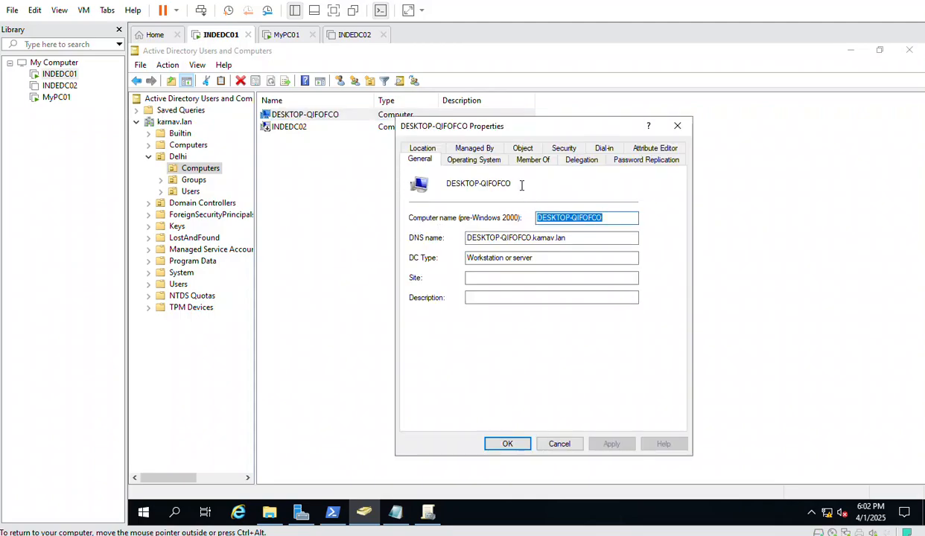
drag(521, 186, 439, 186)
key(super+c)
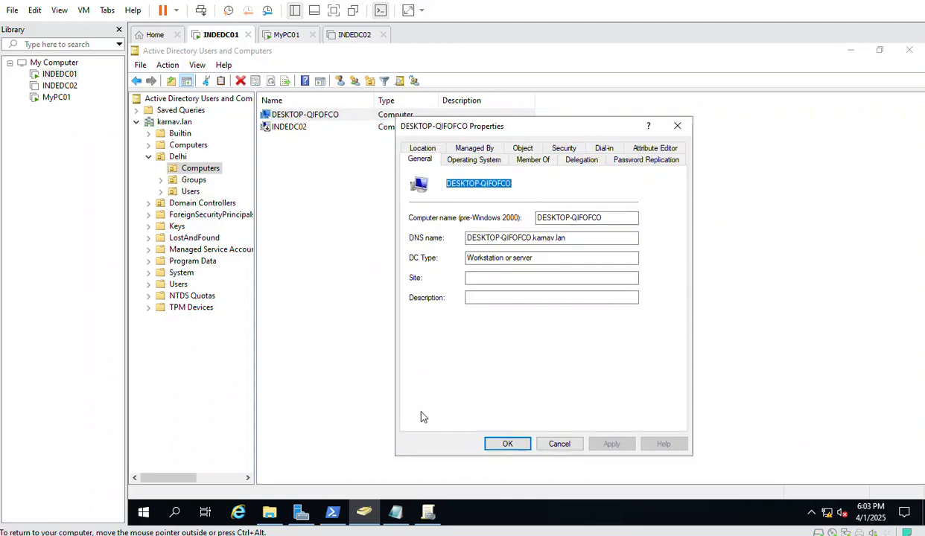
click(332, 512)
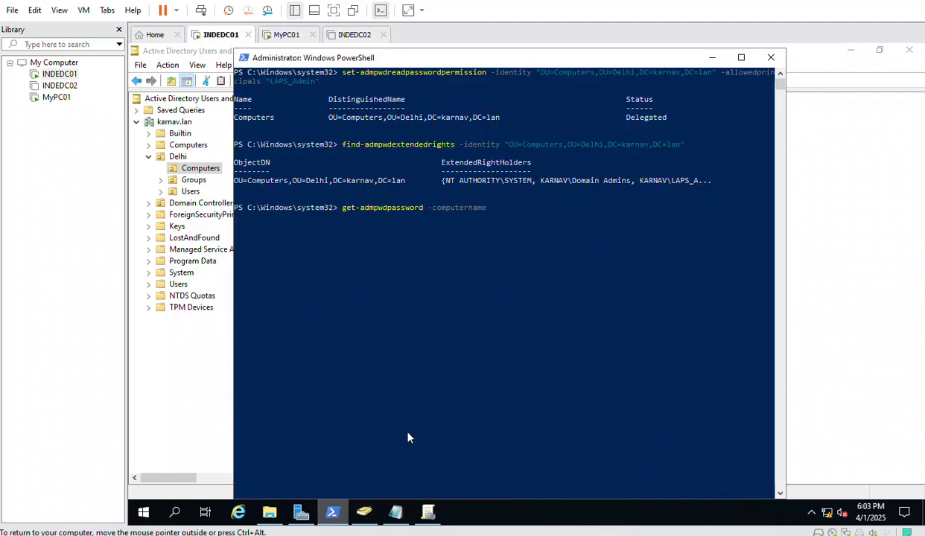
right_click(490, 201)
key(Return)
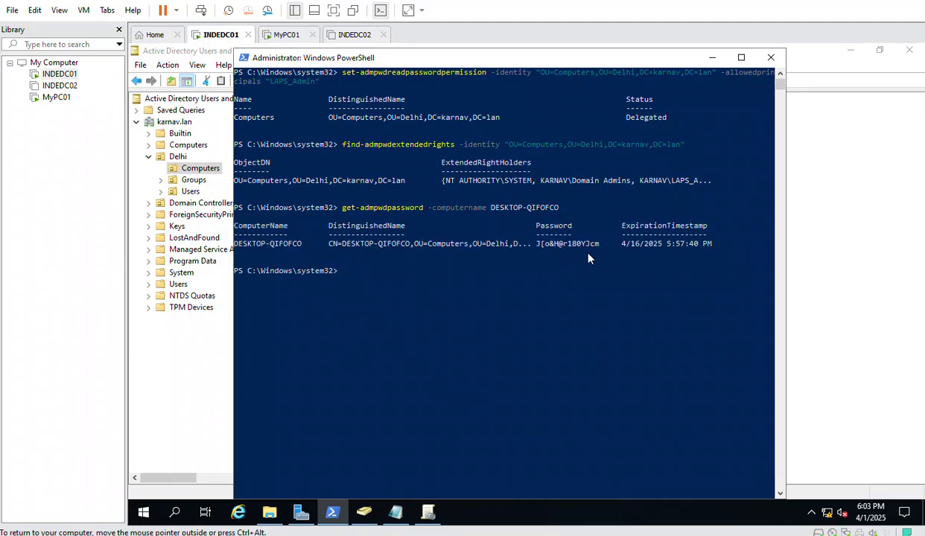
drag(597, 247, 584, 245)
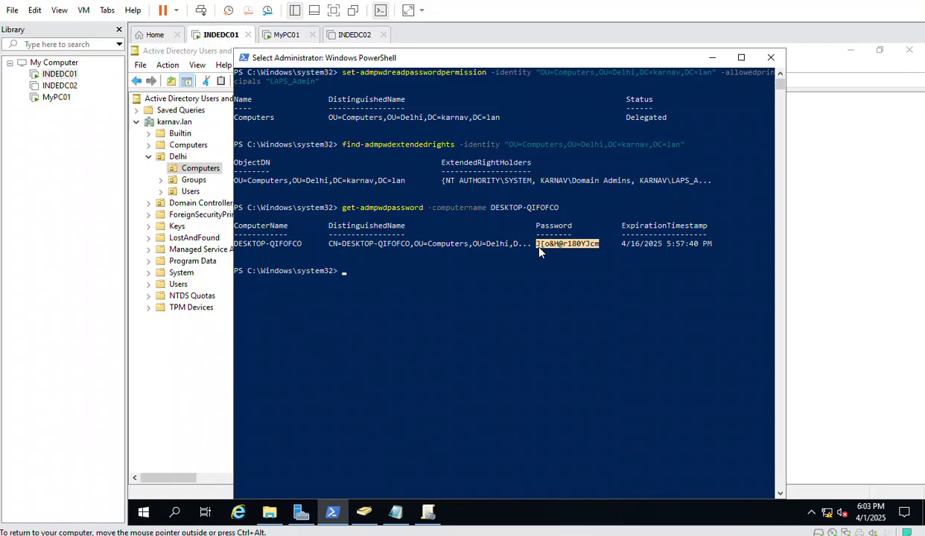
click(798, 251)
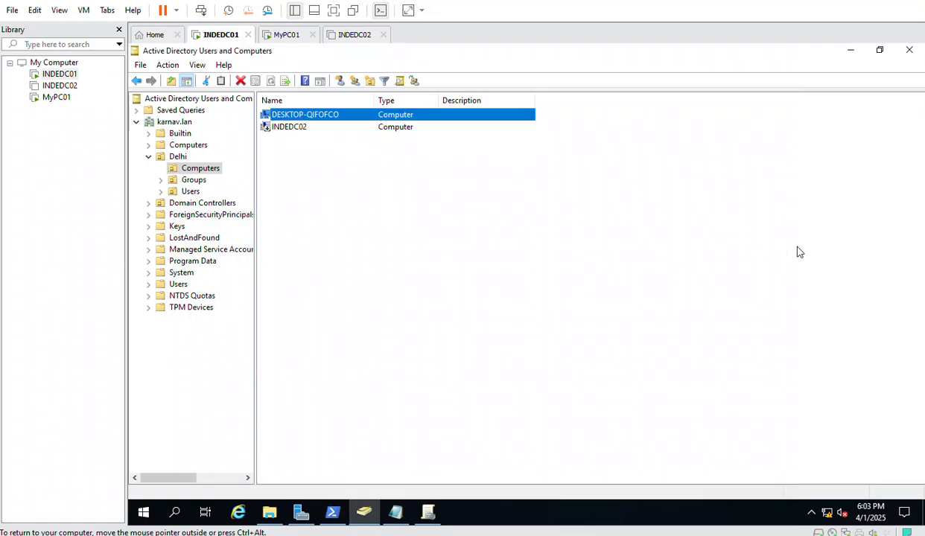
click(298, 115)
right_click(298, 117)
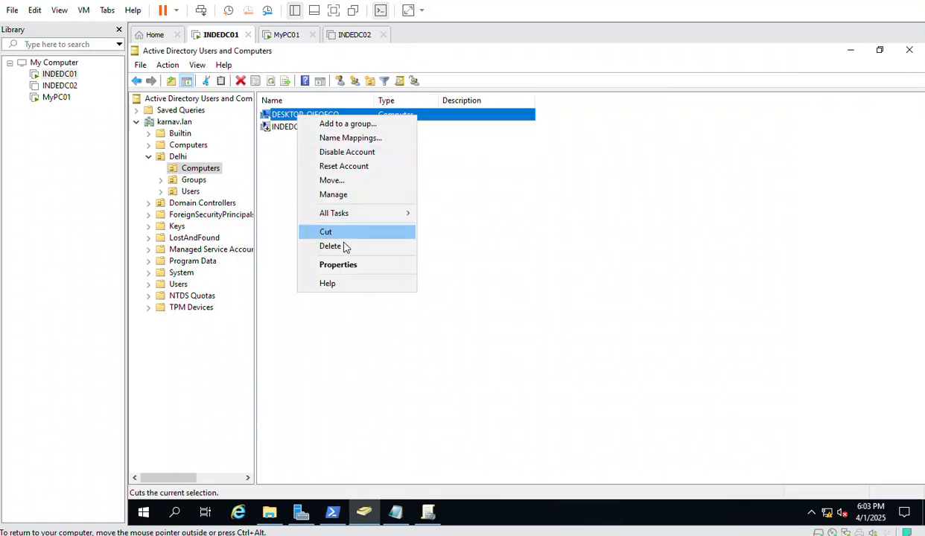
click(339, 262)
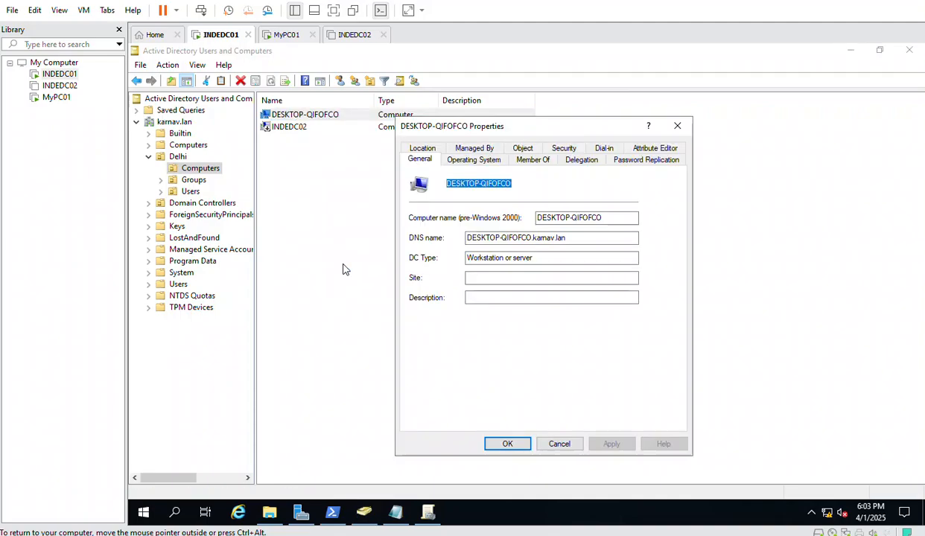
click(647, 149)
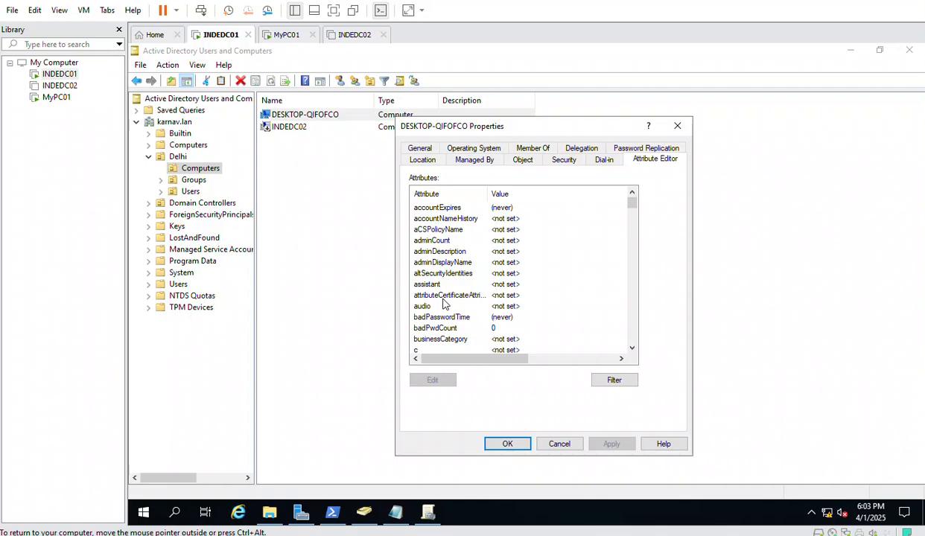
click(560, 443)
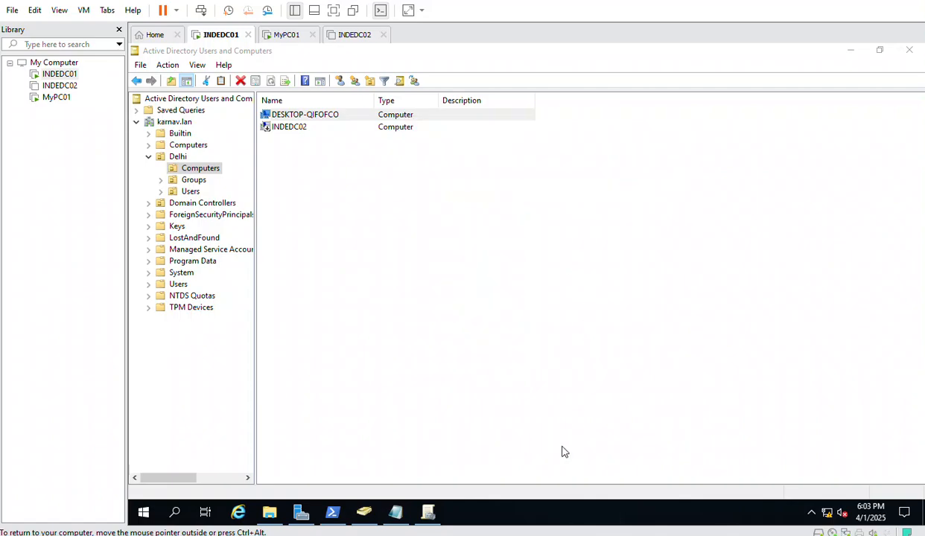
Type get-adcomputer DESKTOP-QIFOFCO -properties * | select-object name,ms-msc in PowerShell
click(333, 512)
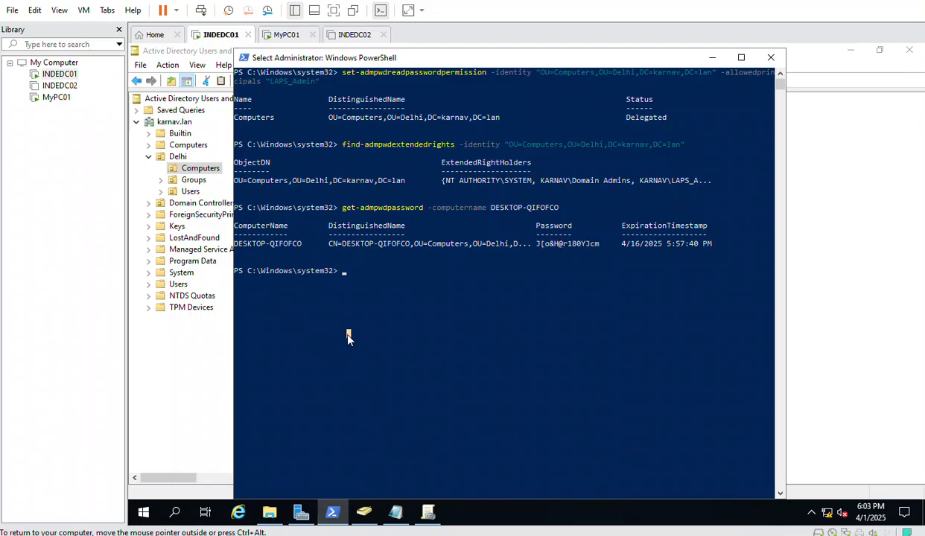
key(Escape)
text(get)
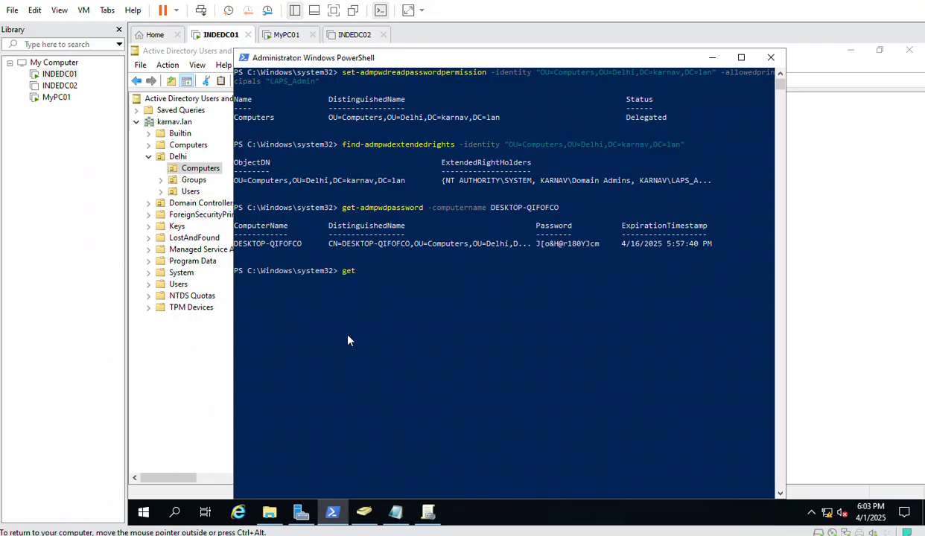
text(-adcompout)
key(BackSpace)
key(BackSpace)
key(BackSpace)
key(BackSpace)
text(puter)
key(ctrl+v)
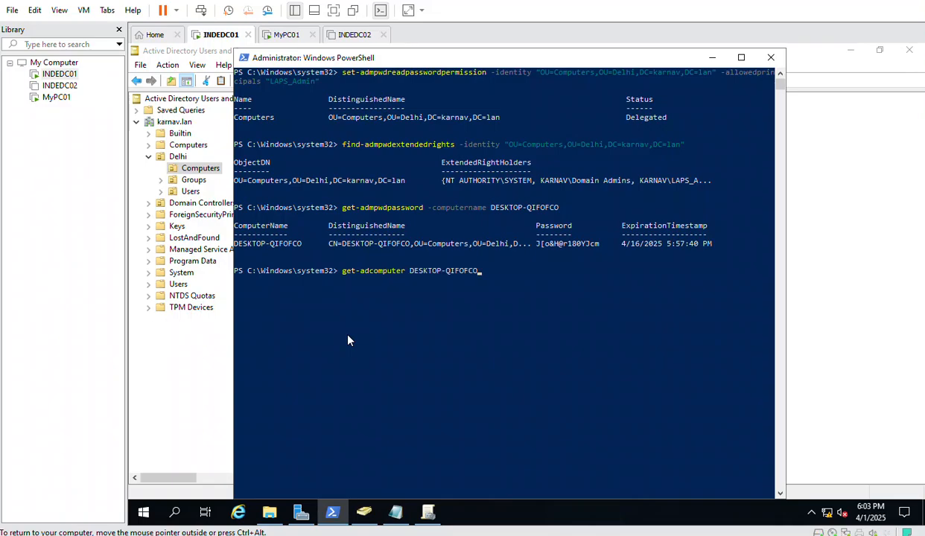
text(-properties * | select-object)
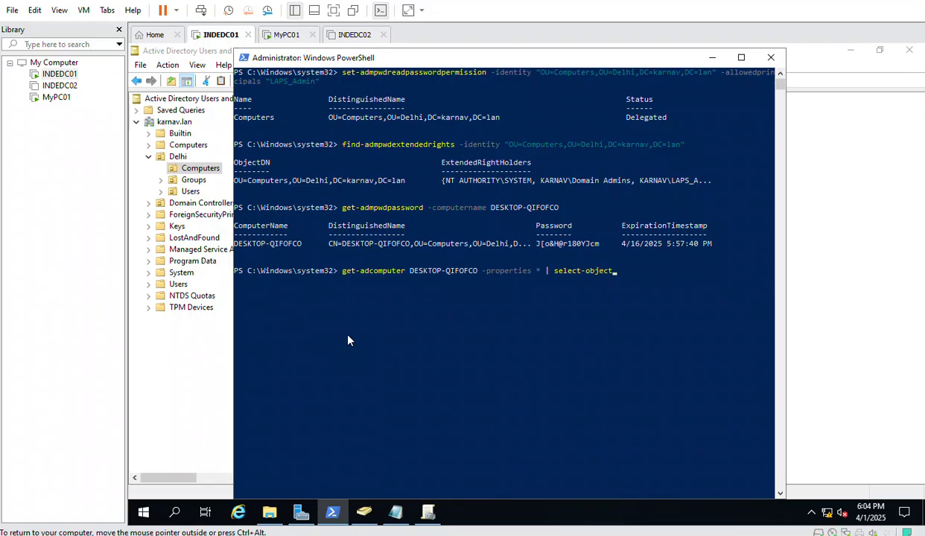
text(name)
text(computernmae)
key(BackSpace)
key(BackSpace)
key(BackSpace)
key(BackSpace)
key(BackSpace)
key(BackSpace)
key(BackSpace)
key(BackSpace)
key(BackSpace)
key(BackSpace)
key(BackSpace)
key(BackSpace)
text(name,ms-msc)
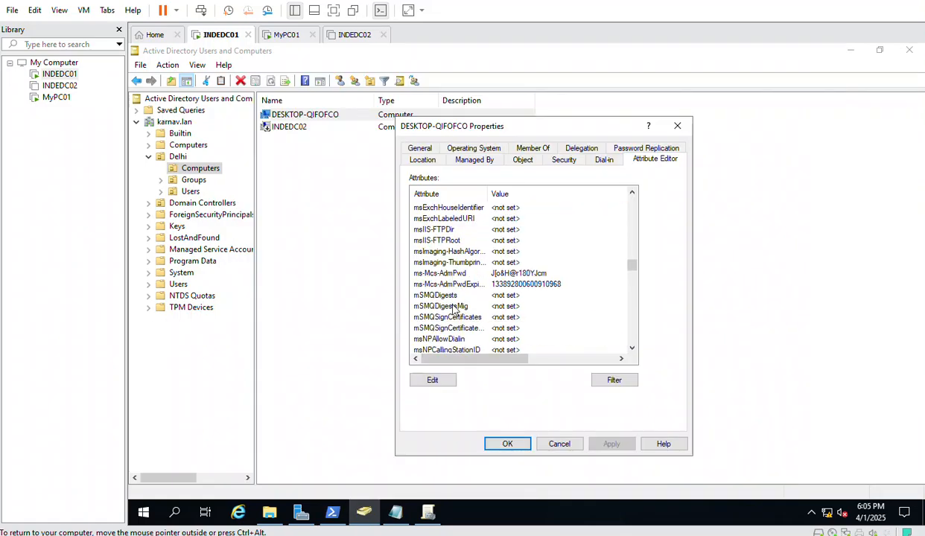
Widen the attribute column and scroll DESKTOP-QIFOFCO's Attribute Editor to ms-Mcs-AdmPwd
scroll(452, 309, up, 2)
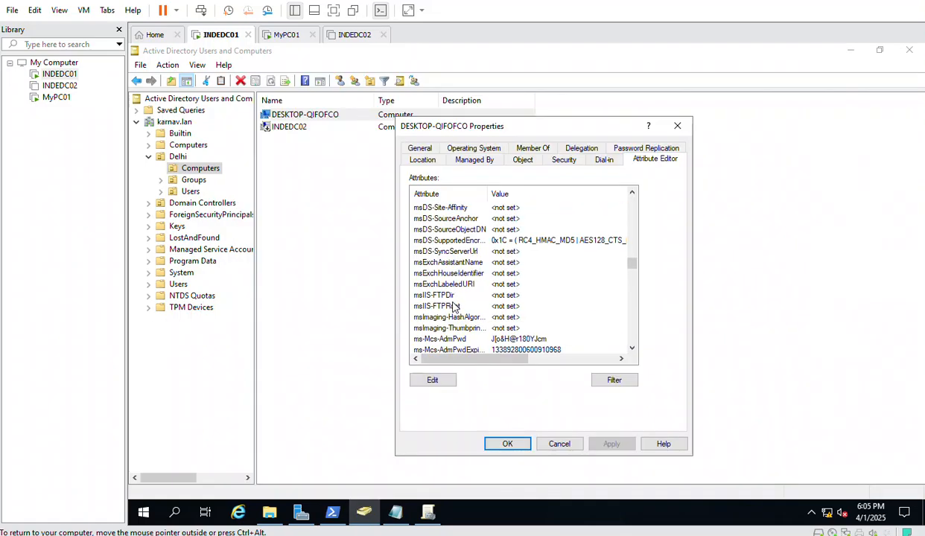
scroll(469, 290, down, 4)
scroll(469, 289, down, 10)
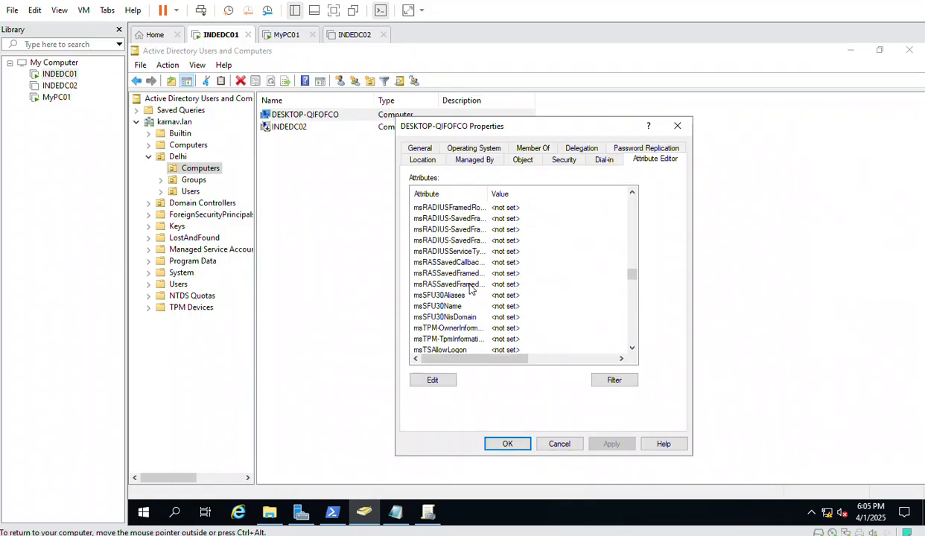
scroll(469, 289, down, 10)
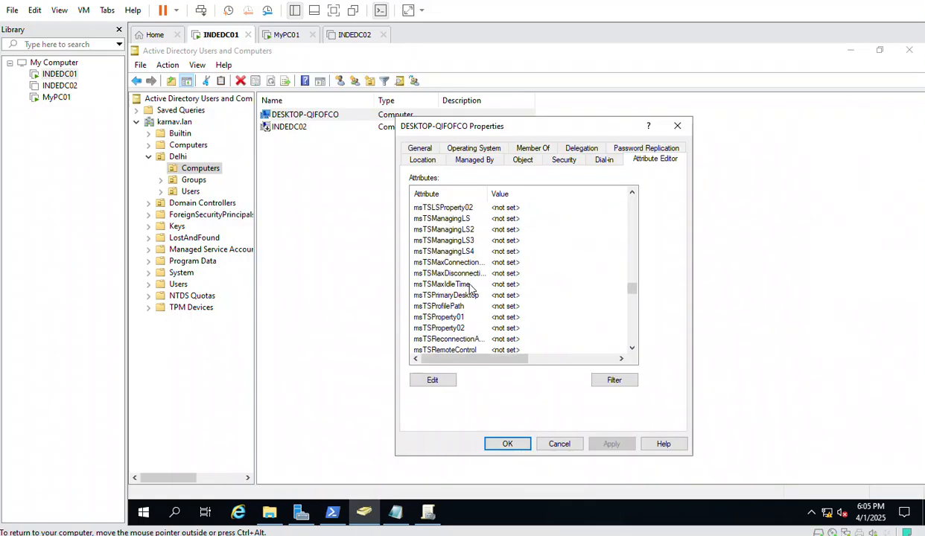
scroll(469, 289, up, 20)
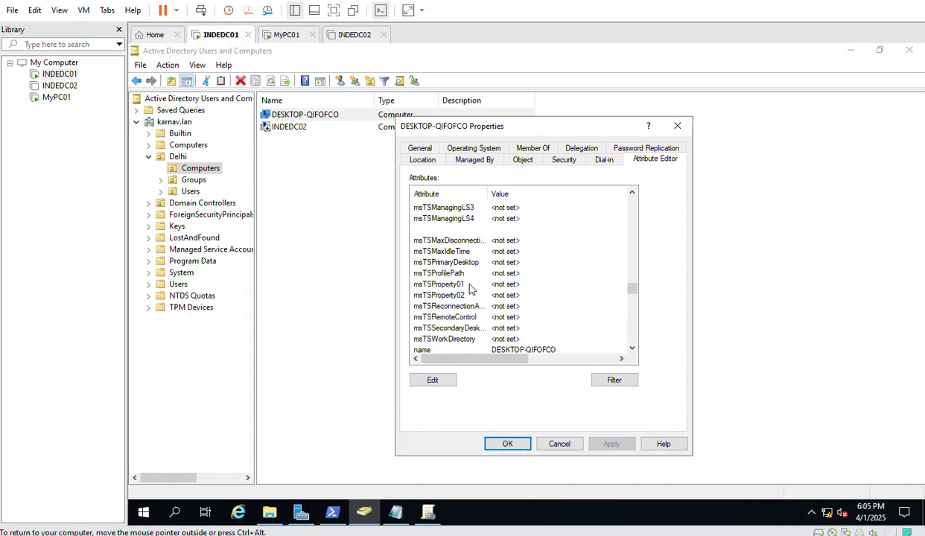
scroll(469, 289, up, 15)
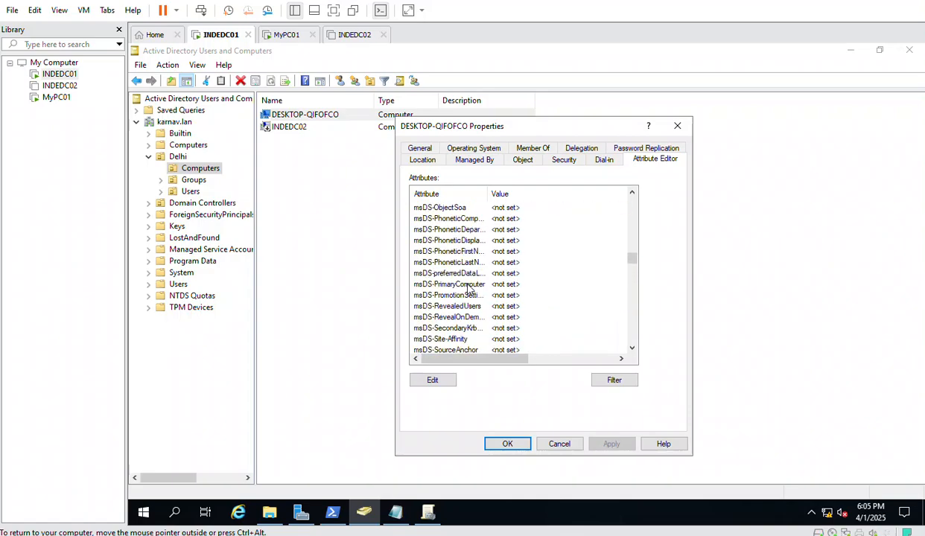
scroll(469, 289, down, 3)
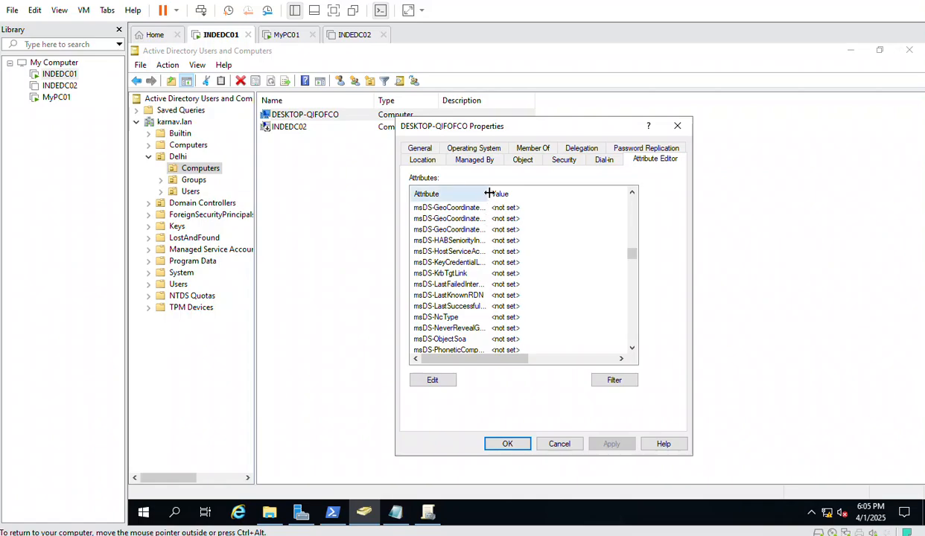
double_click(488, 193)
click(435, 262)
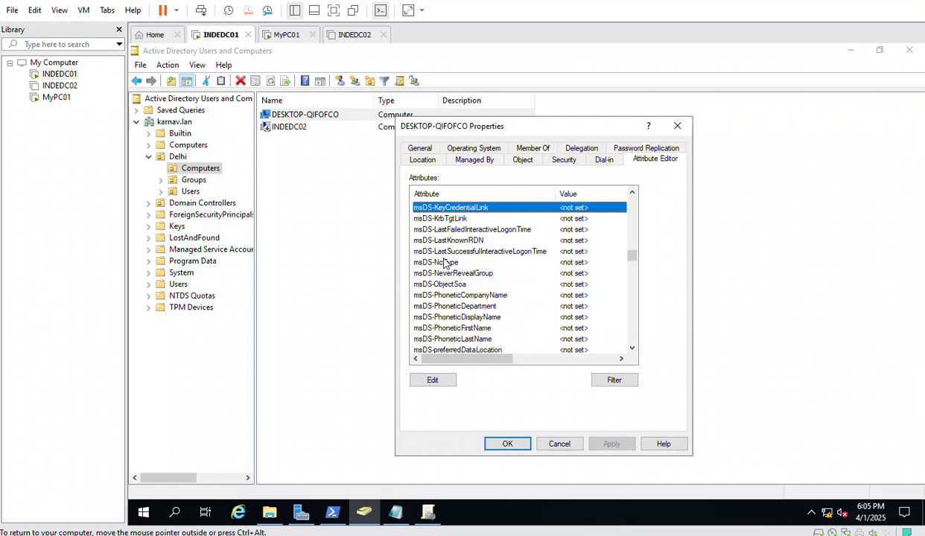
scroll(496, 273, down, 6)
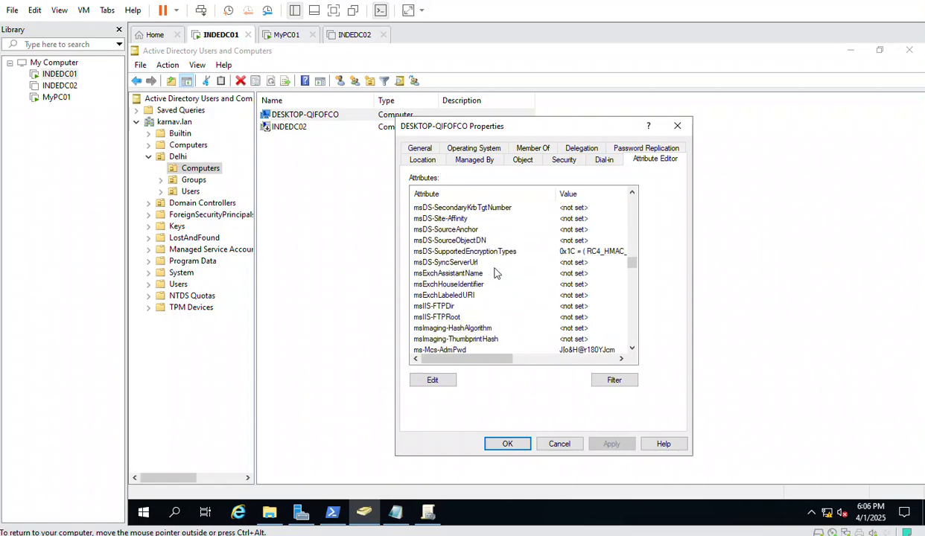
scroll(496, 274, down, 3)
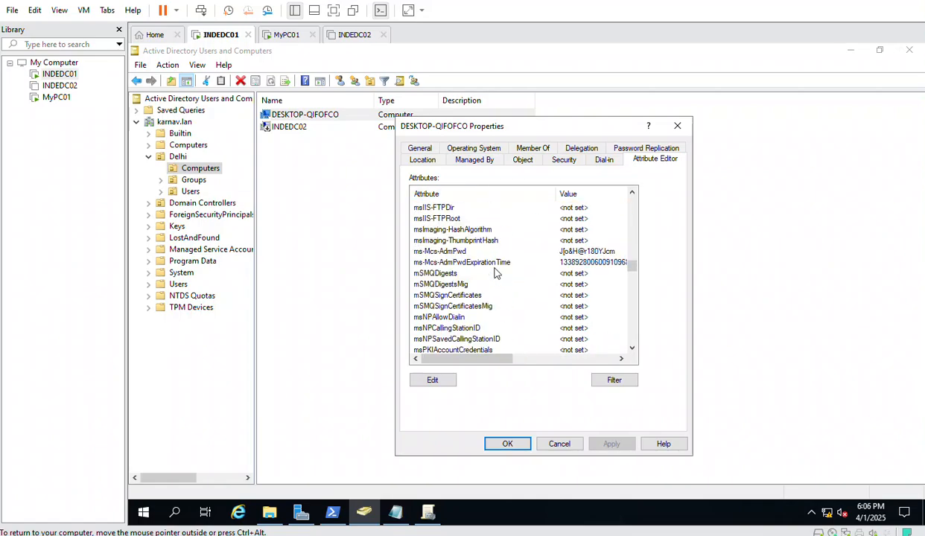
Open ms-Mcs-AdmPwd and copy its exact attribute name, then return to PowerShell
double_click(431, 251)
drag(530, 271, 479, 273)
key(ctrl+c)
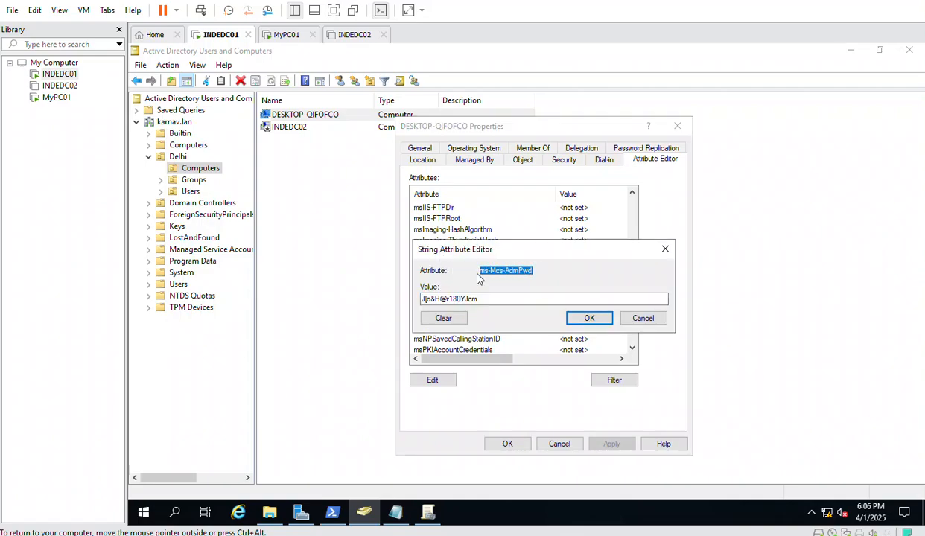
click(332, 513)
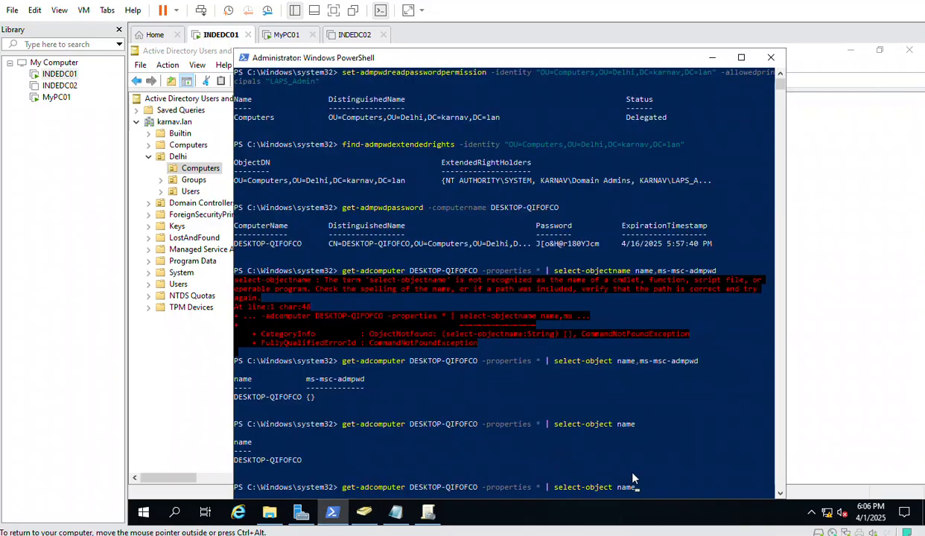
Swap in the pasted ms-Mcs-AdmPwd property and run the get-adcomputer query
key(BackSpace)
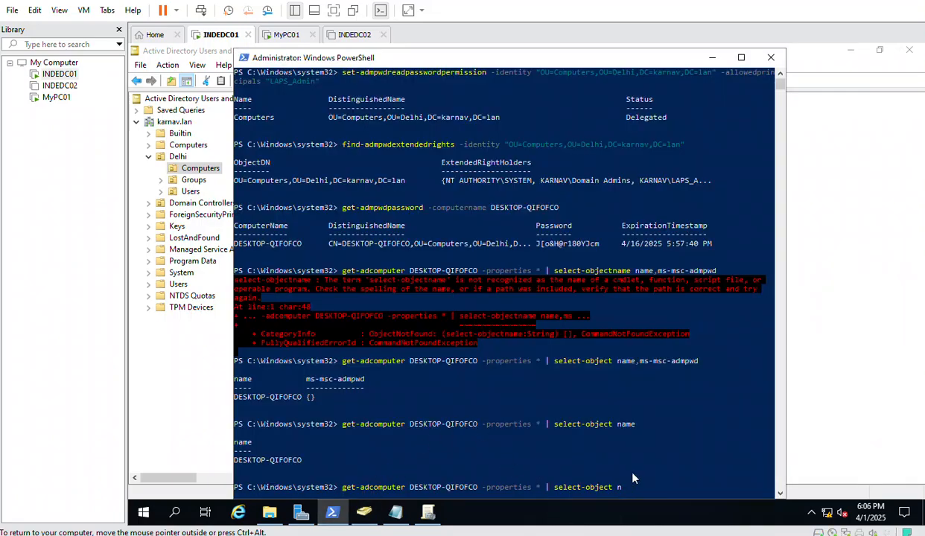
key(ctrl+v)
key(Return)
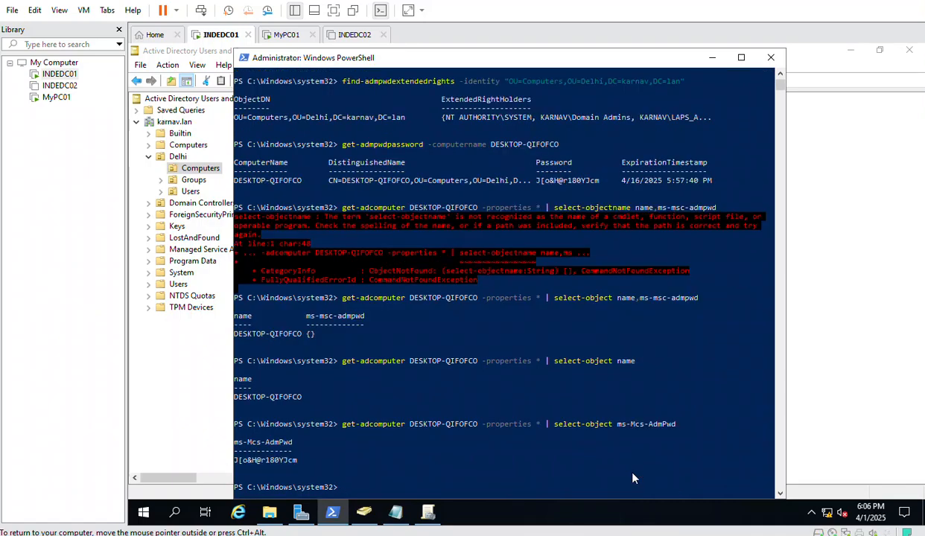
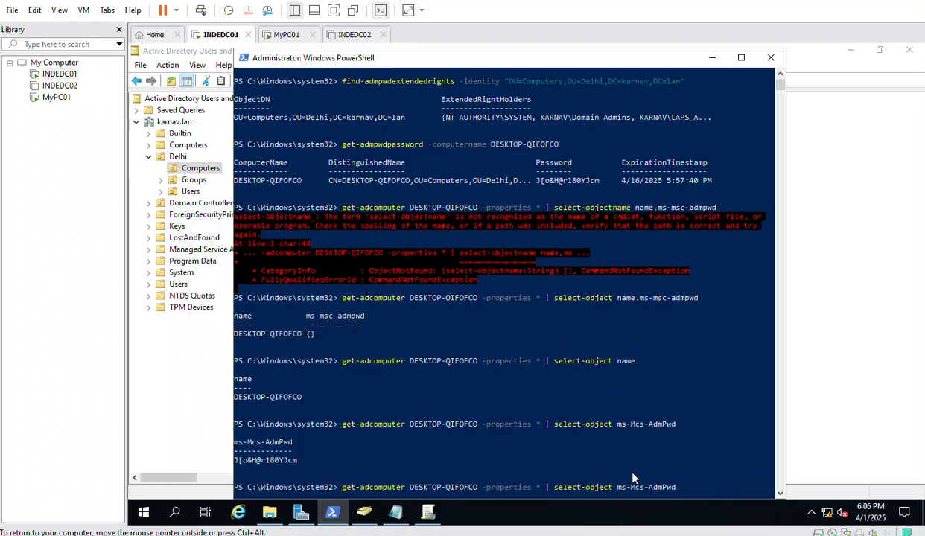
Add ',name' to the select-object ms-Mcs-AdmPwd query and rerun it to list the password with DESKTOP-QIFOFCO
text(,name)
key(Return)
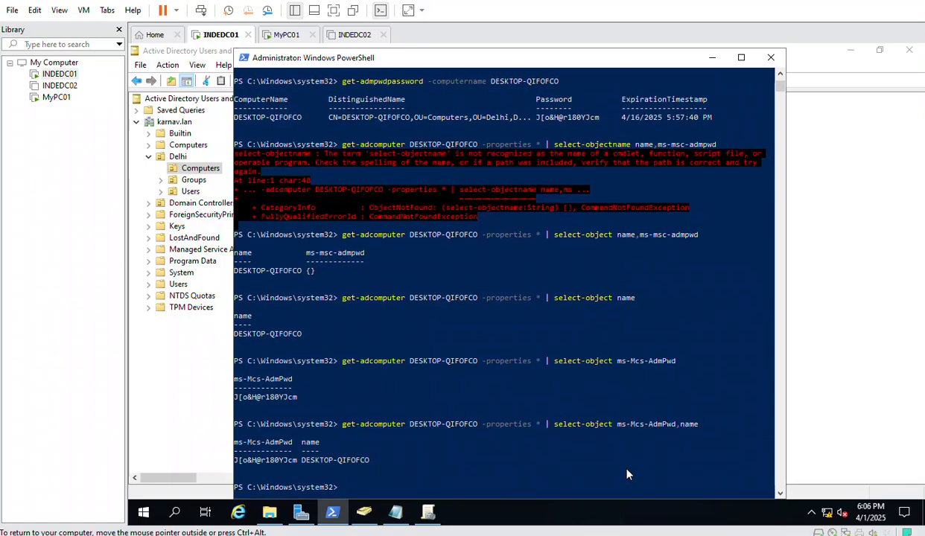
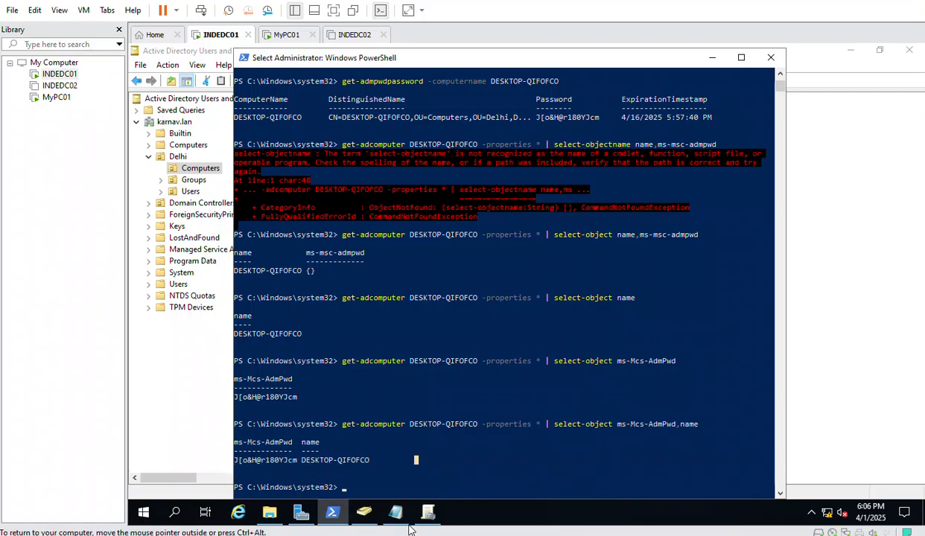
Bring the Group Policy Management window showing the LAPS_Password_Workstation settings to the front
click(428, 512)
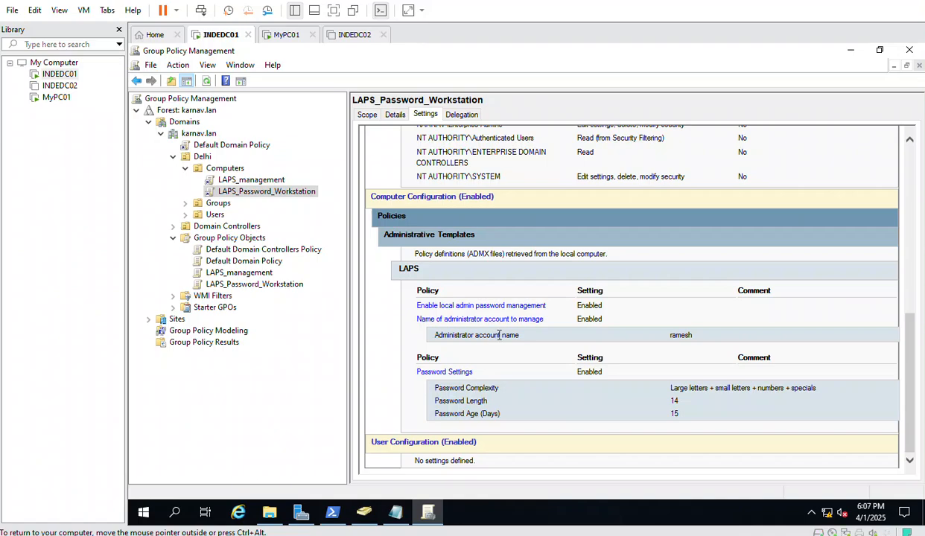
Search 'laps' from Start and launch LAPS UI
click(158, 520)
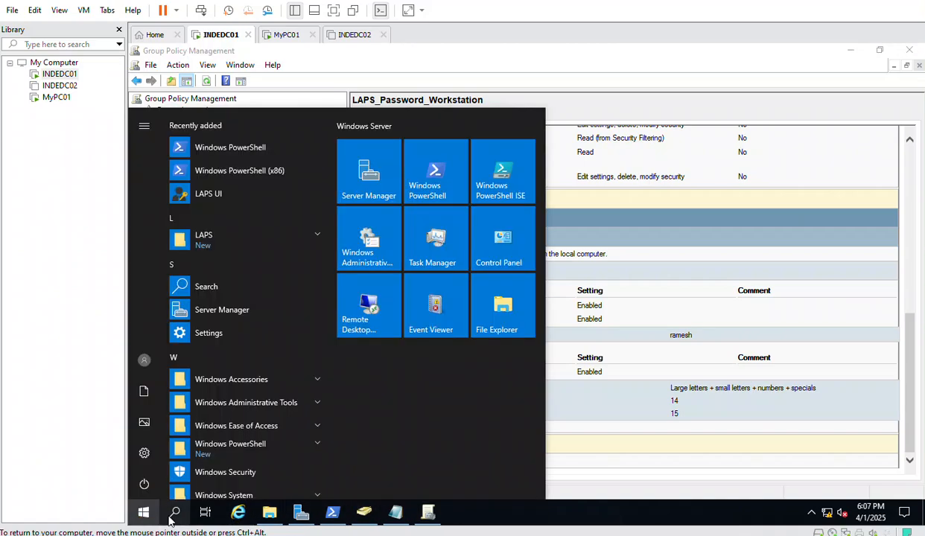
click(174, 512)
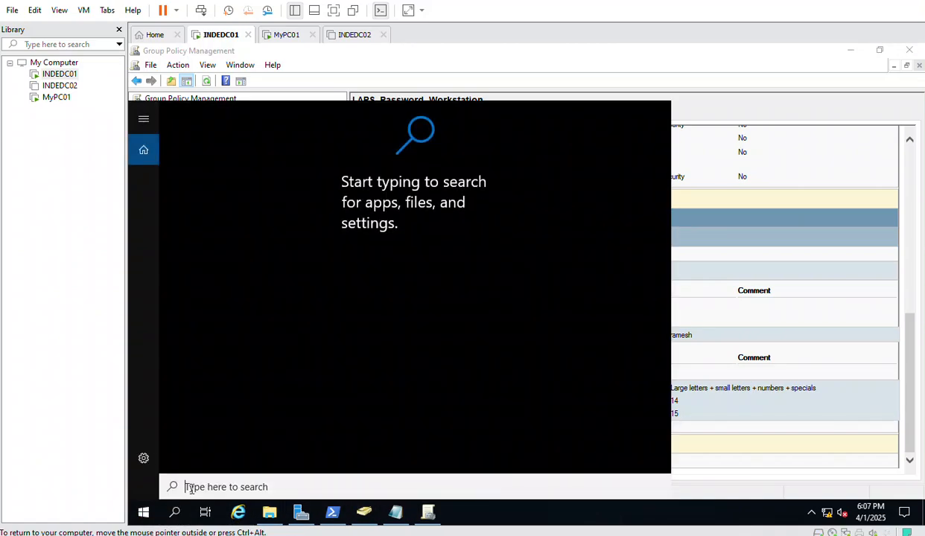
text(laps)
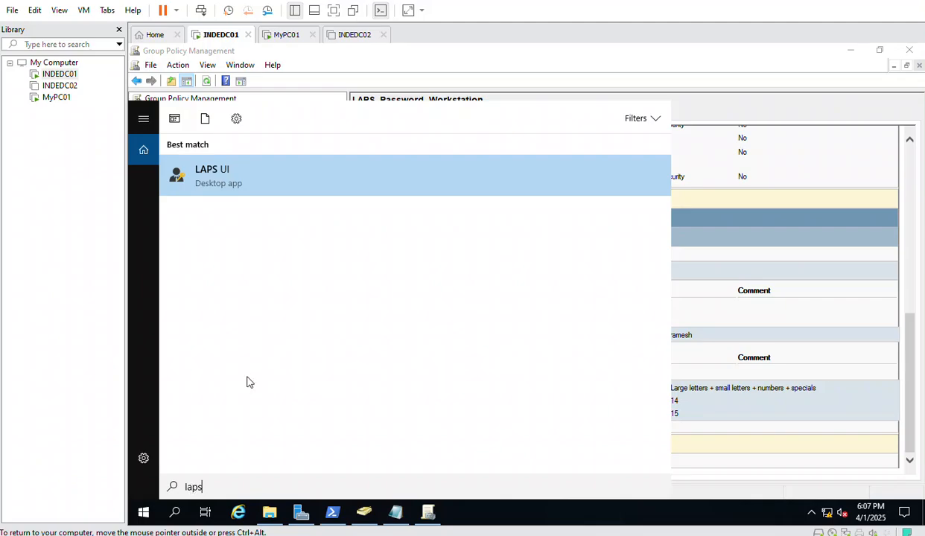
click(221, 190)
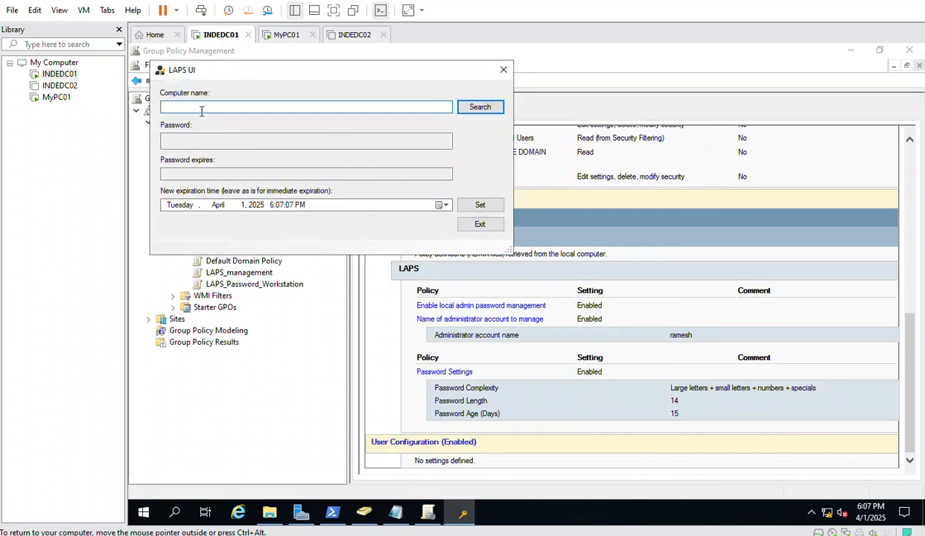
Check DESKTOP-QIFOFCO's ms-Mcs-AdmPwd attribute in ADUC properties, then close them unchanged
click(364, 514)
double_click(291, 114)
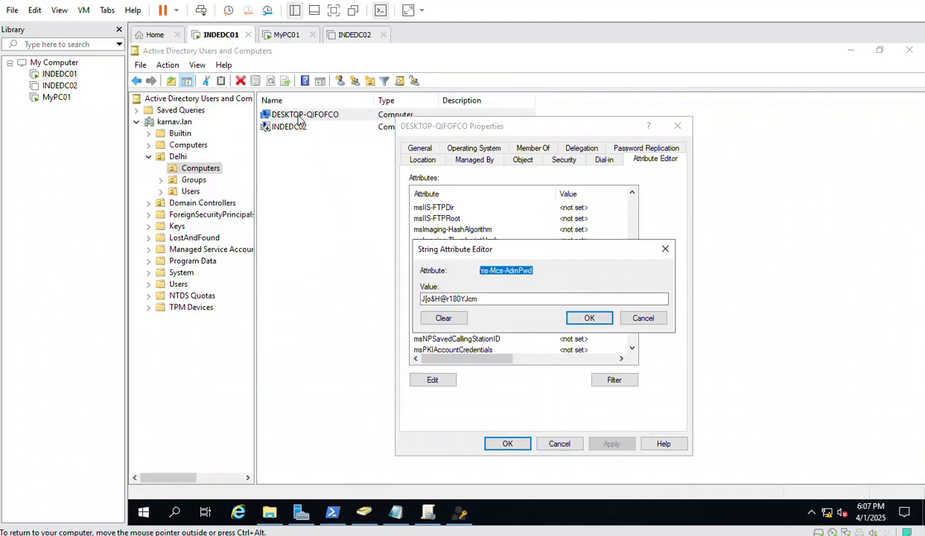
click(593, 316)
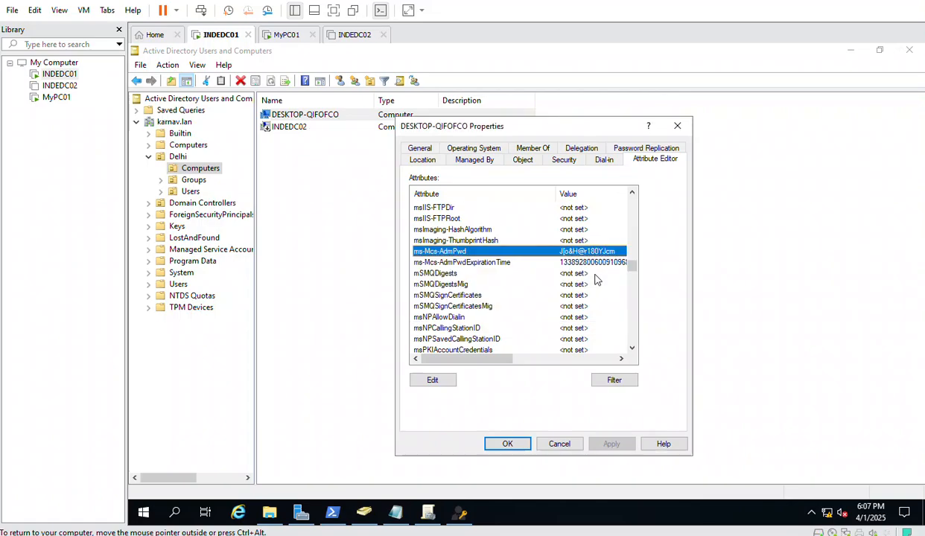
click(422, 149)
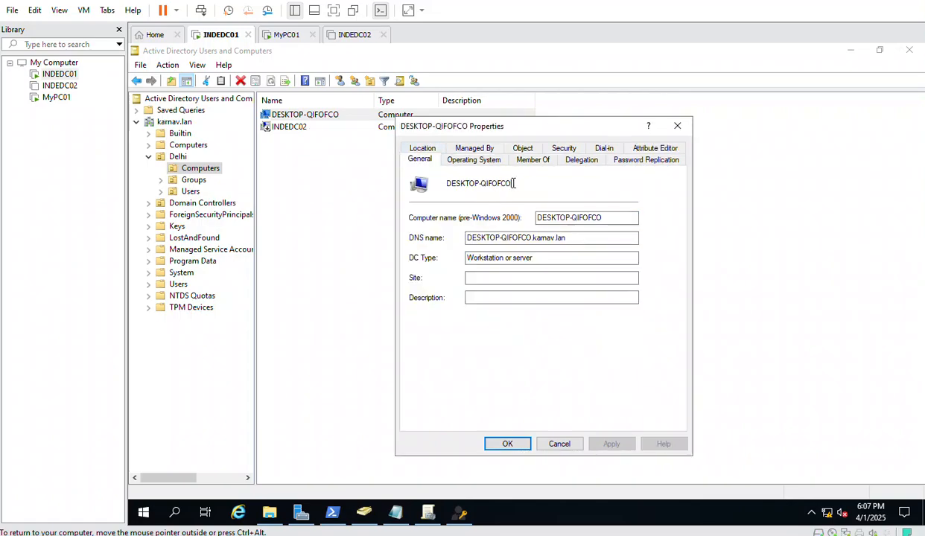
click(548, 445)
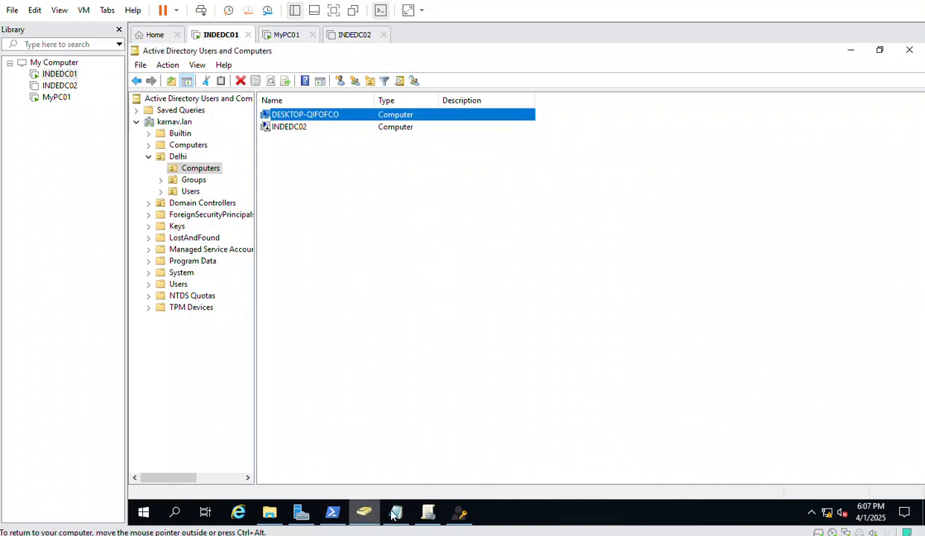
Look up DESKTOP-QIFOFCO in LAPS UI, showing expiry 4/16/2025 5:57:40 PM, then close it
click(460, 513)
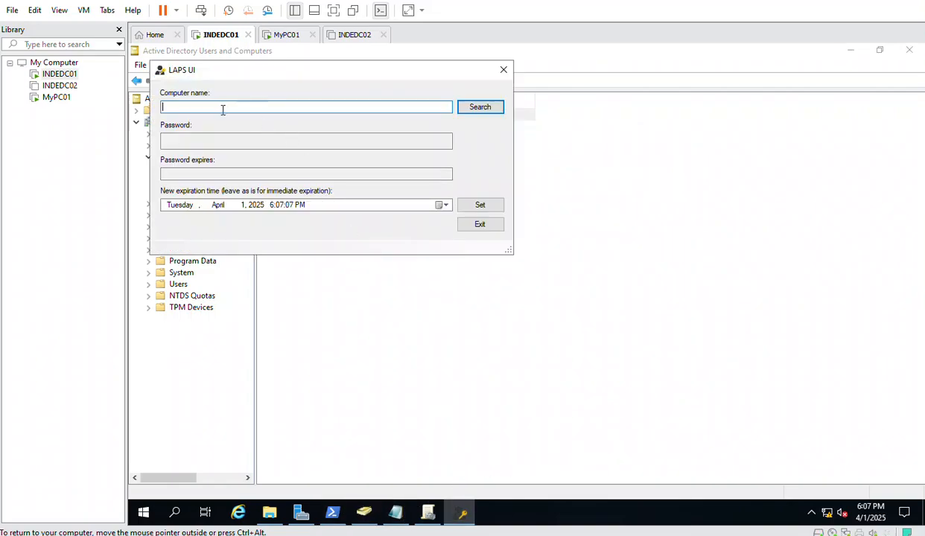
key(ctrl+v)
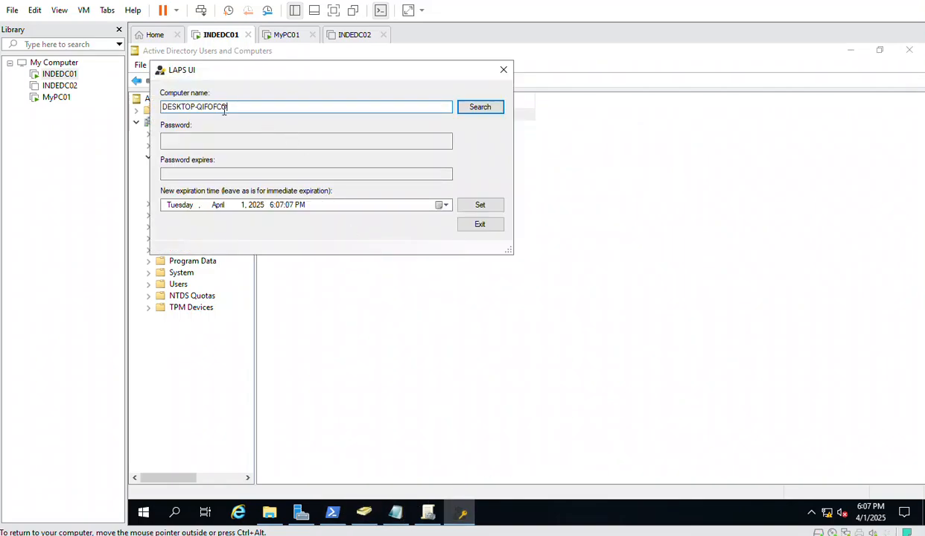
click(467, 110)
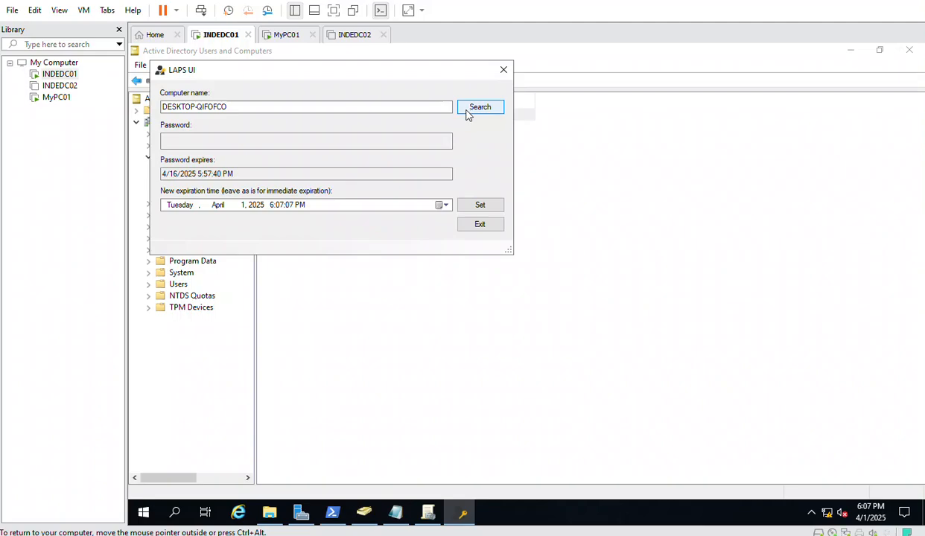
click(240, 109)
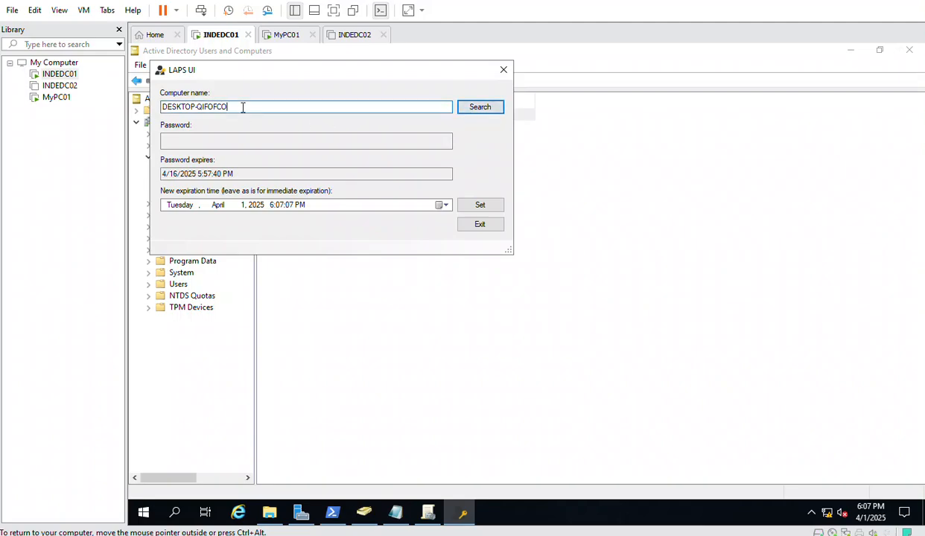
drag(353, 71, 501, 146)
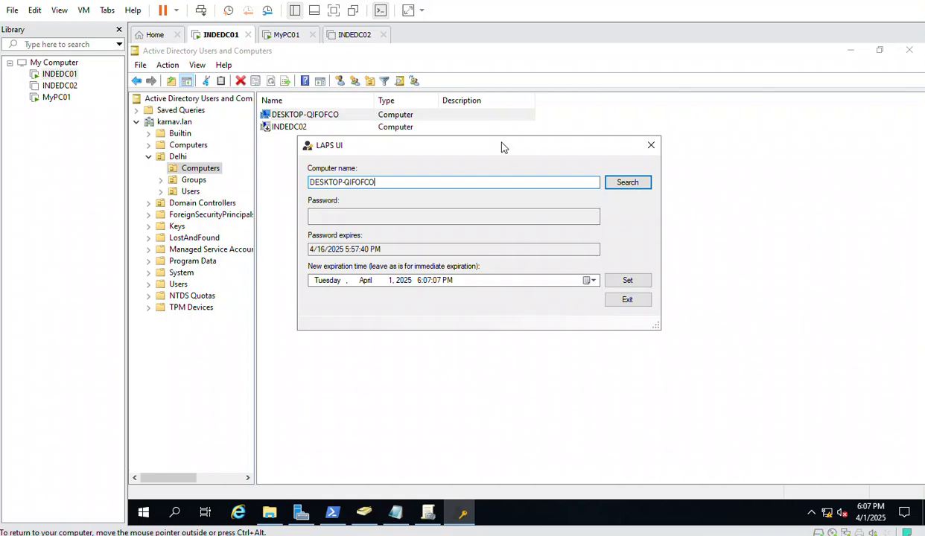
click(650, 146)
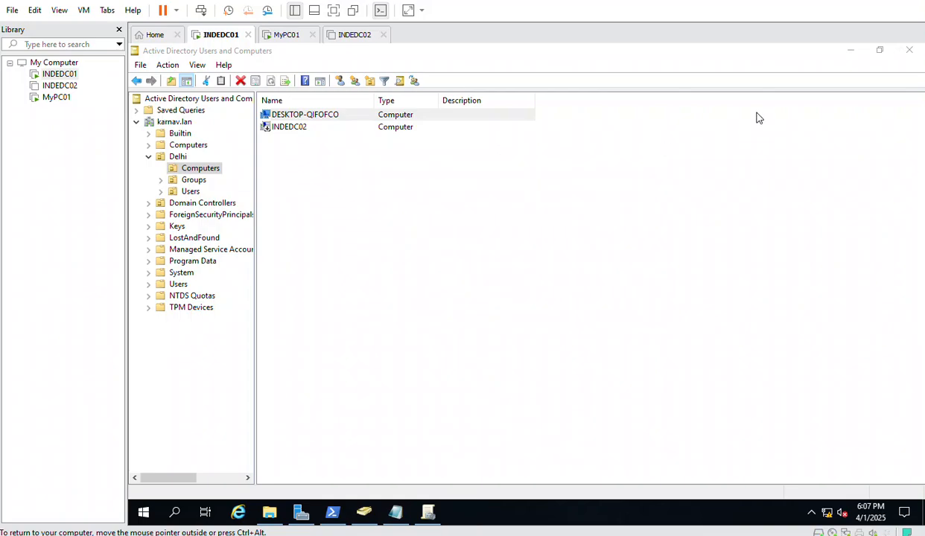
Close ADUC, Group Policy Management, PowerShell, Explorer, Server Manager, and Notepad, saving Test.txt
click(906, 47)
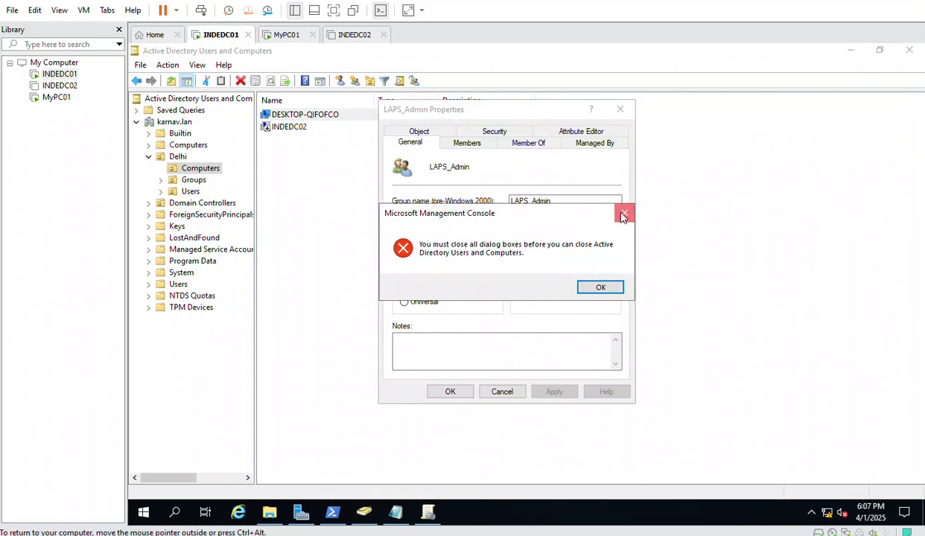
click(609, 212)
click(619, 110)
click(902, 50)
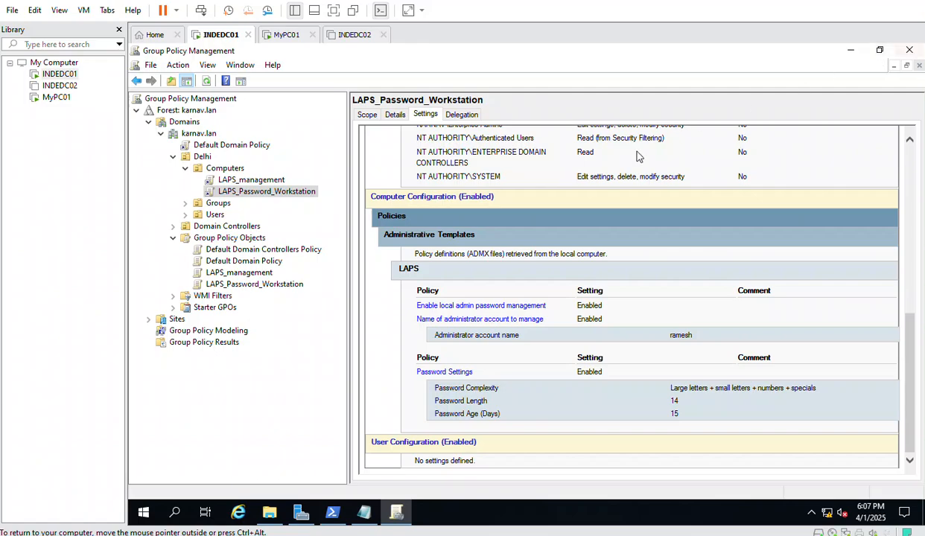
click(909, 49)
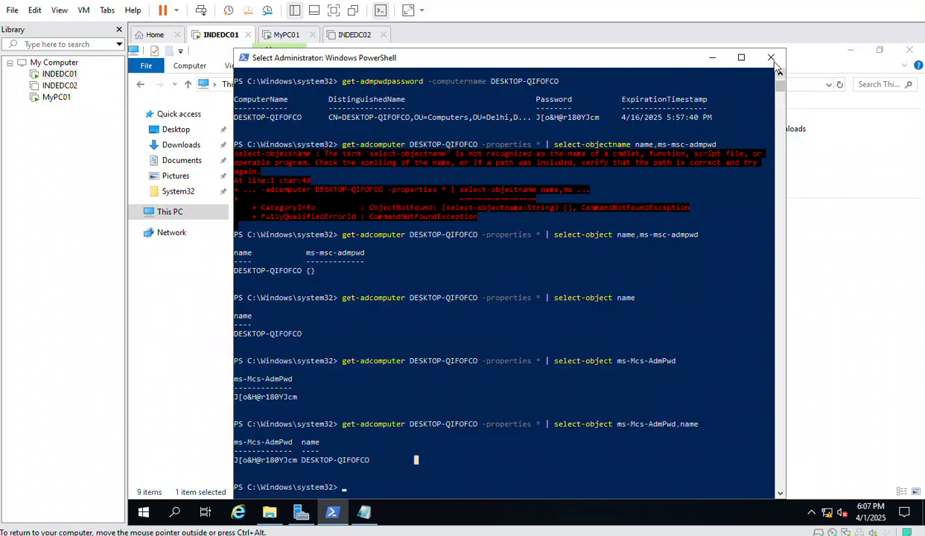
click(752, 49)
click(908, 49)
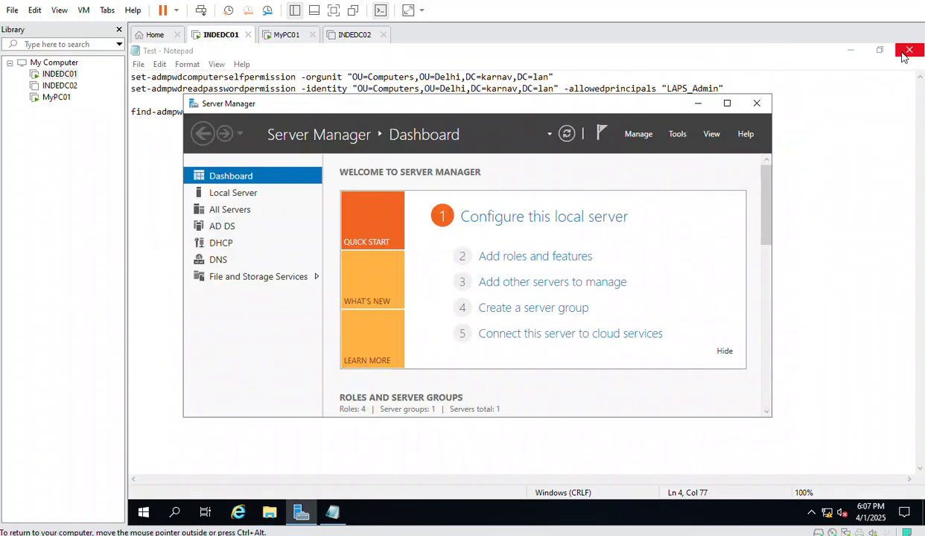
click(756, 103)
click(909, 49)
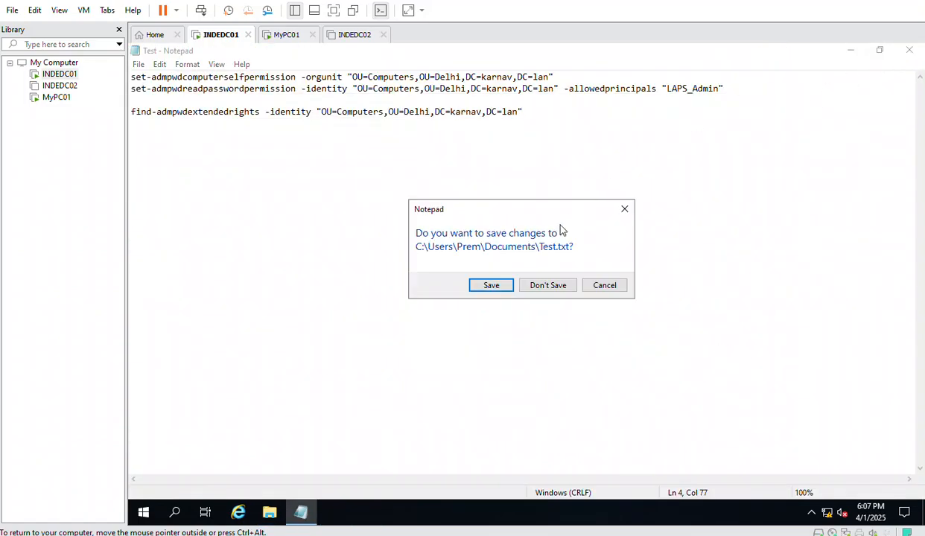
click(494, 287)
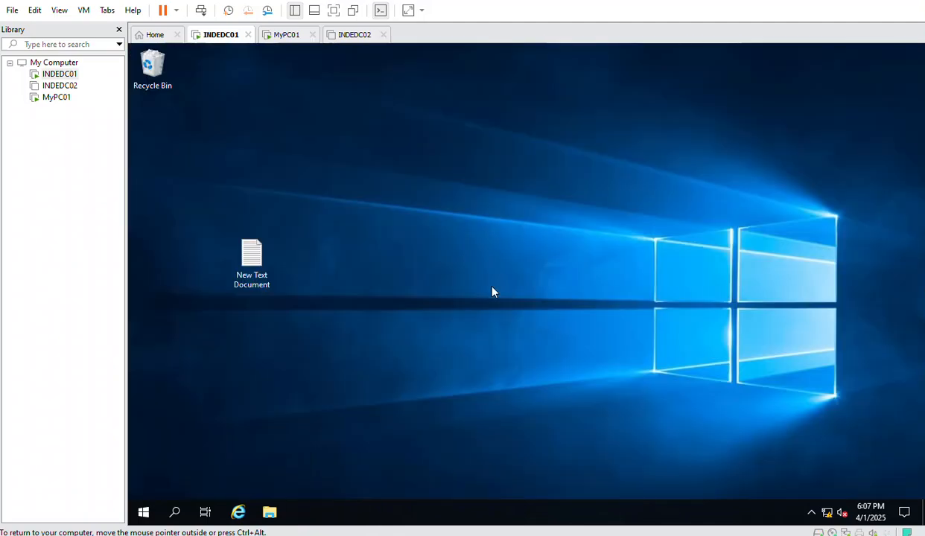
Reopen Active Directory Users and Computers by running dsa.msc
right_click(141, 511)
click(174, 451)
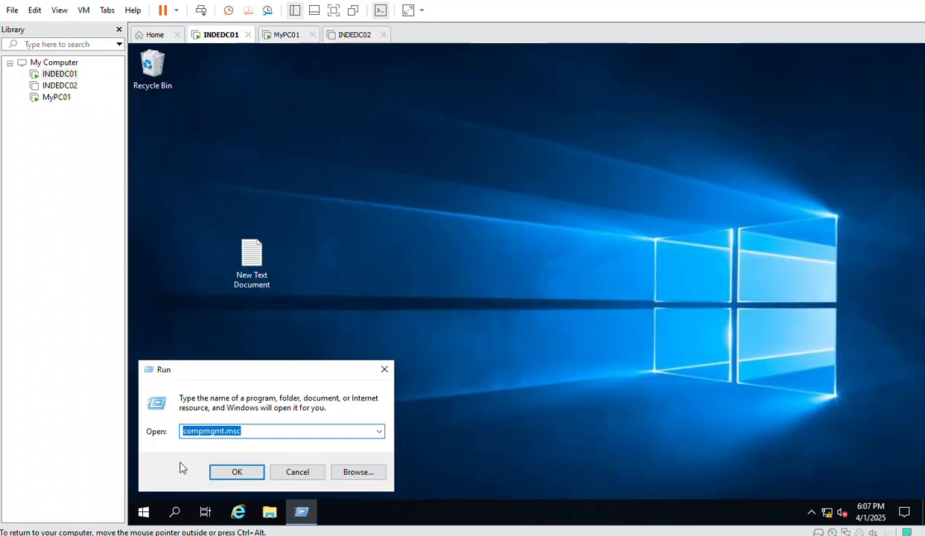
text(dsa.msc)
key(Return)
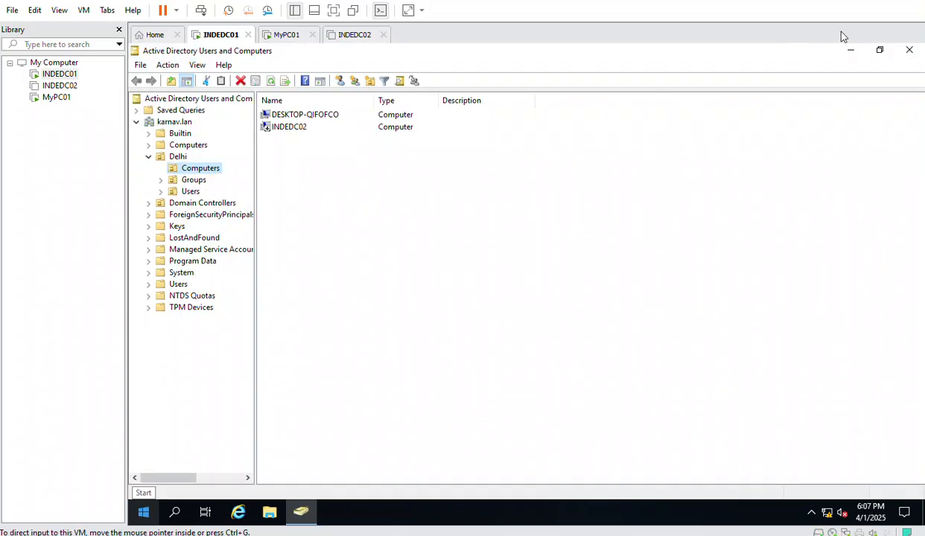
right_click(143, 511)
Open the Services console via services.msc and maximize it
click(196, 453)
text(s)
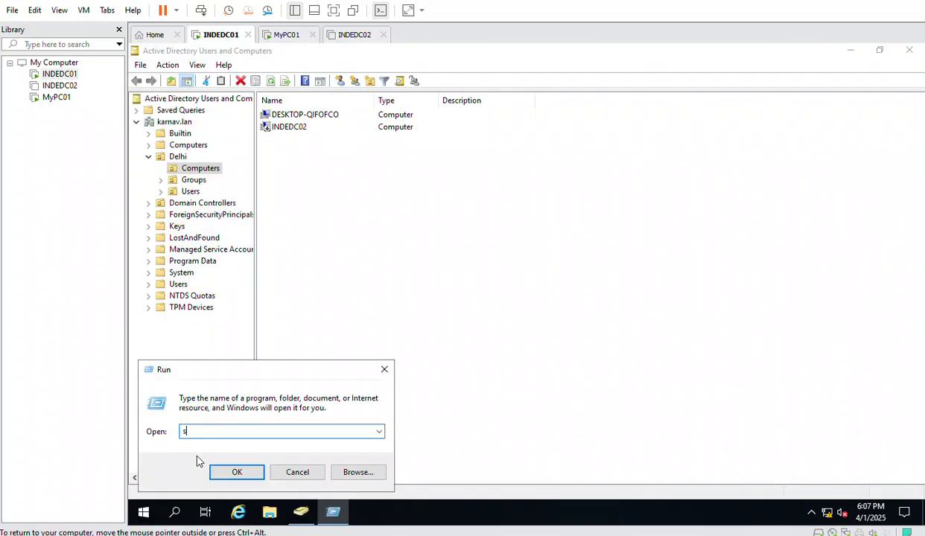
text(ervices.msc)
key(Return)
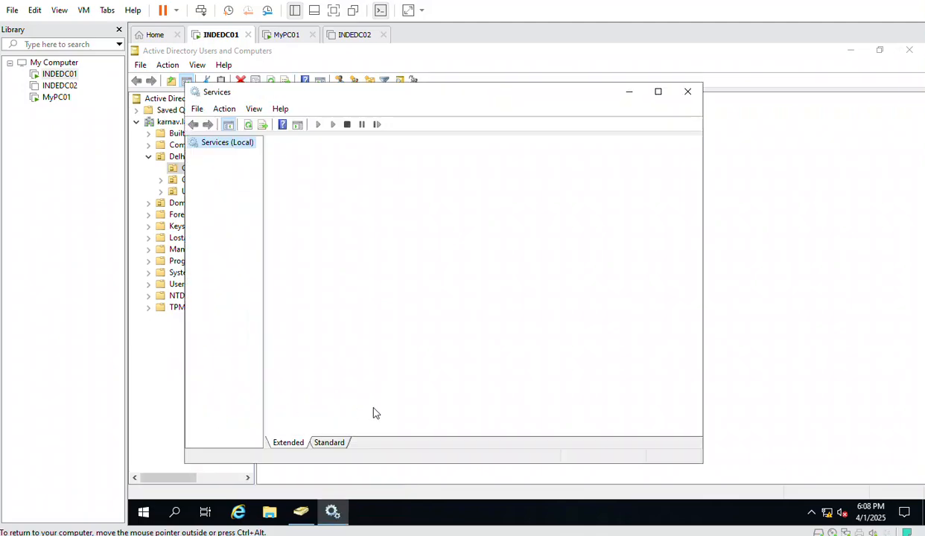
click(657, 90)
Restart Active Directory Domain Services along with its dependent services
click(427, 136)
click(220, 149)
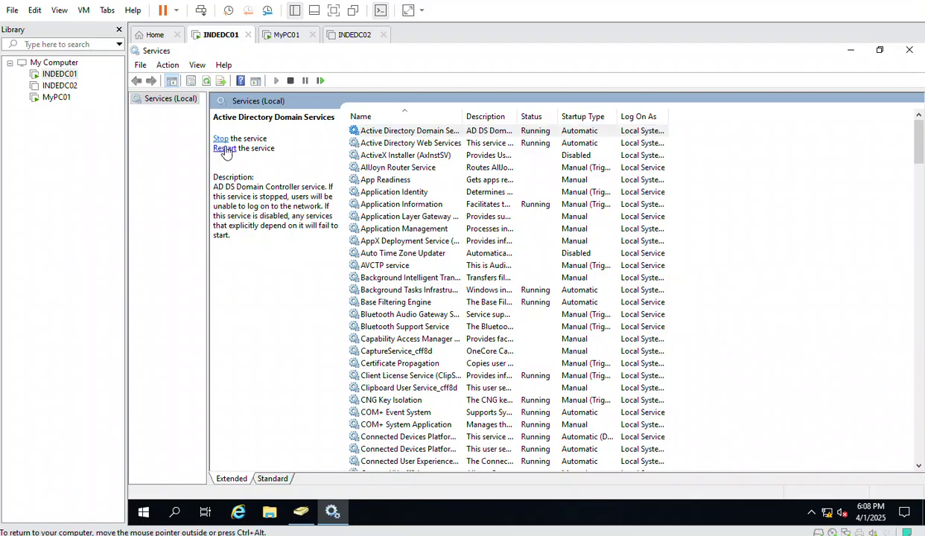
click(283, 274)
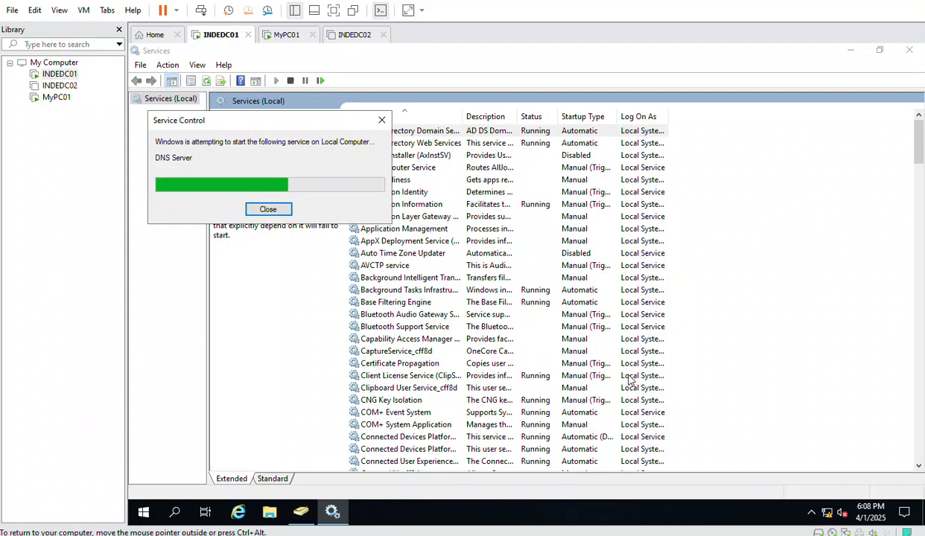
mouse_move(547, 535)
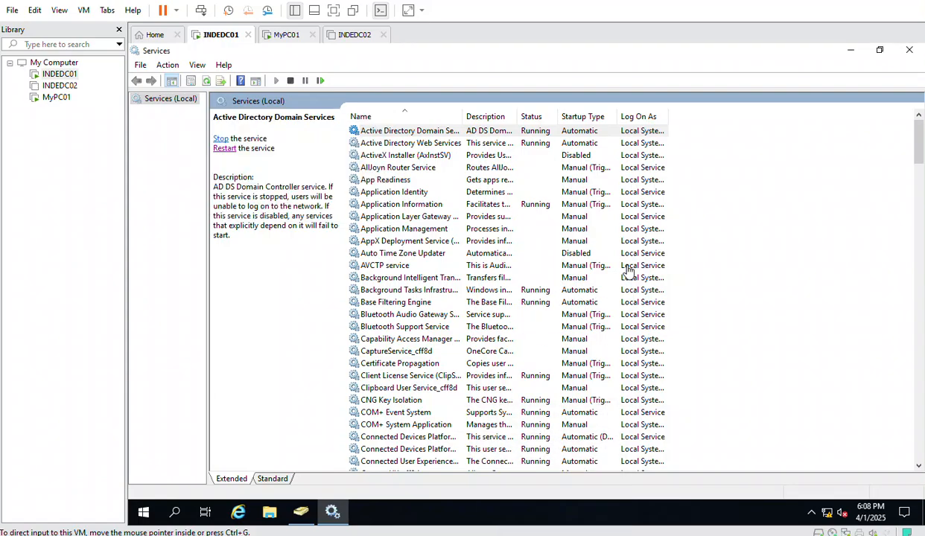
click(176, 512)
Launch LAPS UI from the Start search
text(las)
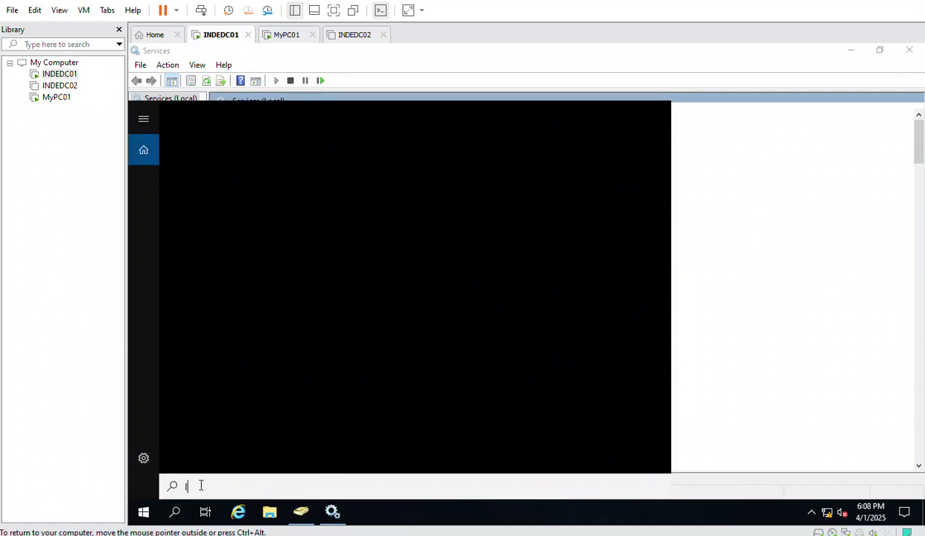
key(BackSpace)
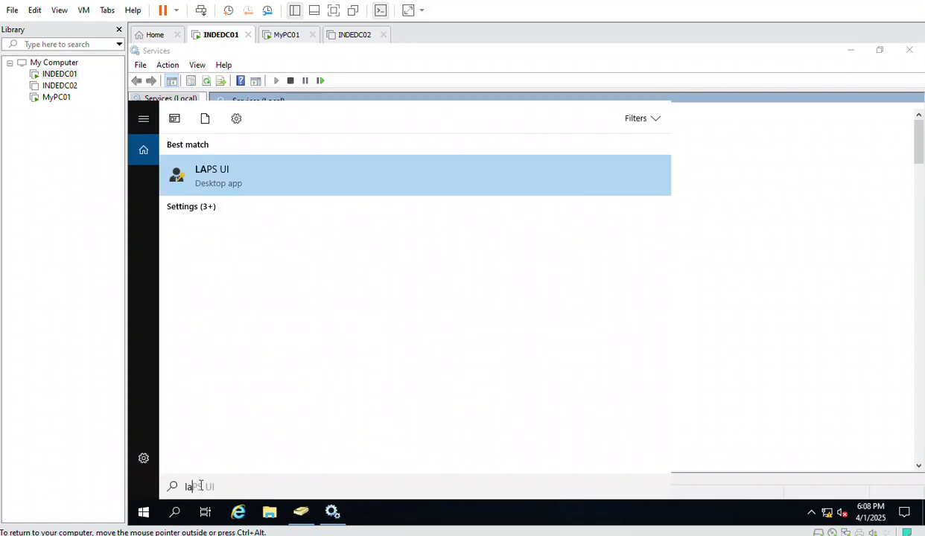
click(231, 182)
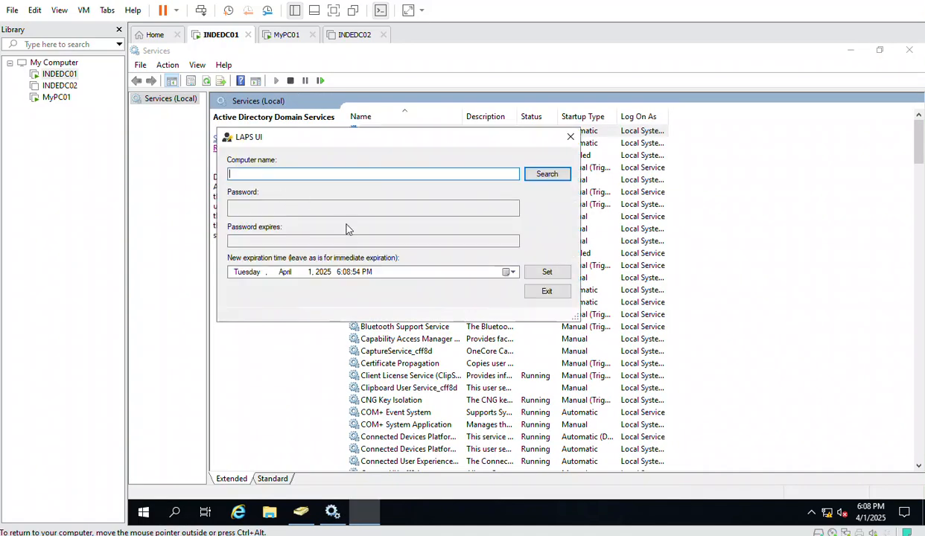
Copy DESKTOP-QIFOFCO's name from ADUC, search it in LAPS UI, then close both dialogs
click(302, 515)
double_click(289, 116)
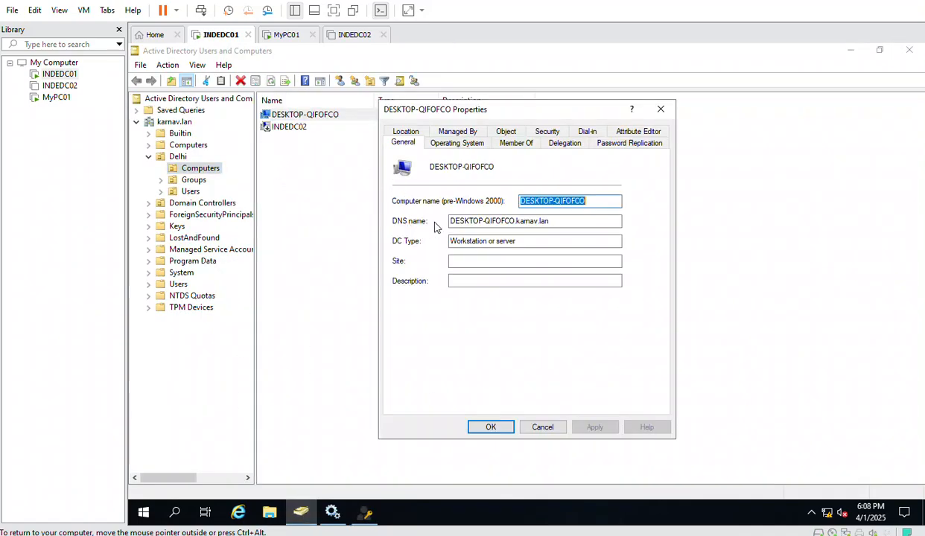
drag(490, 167, 426, 174)
key(ctrl+c)
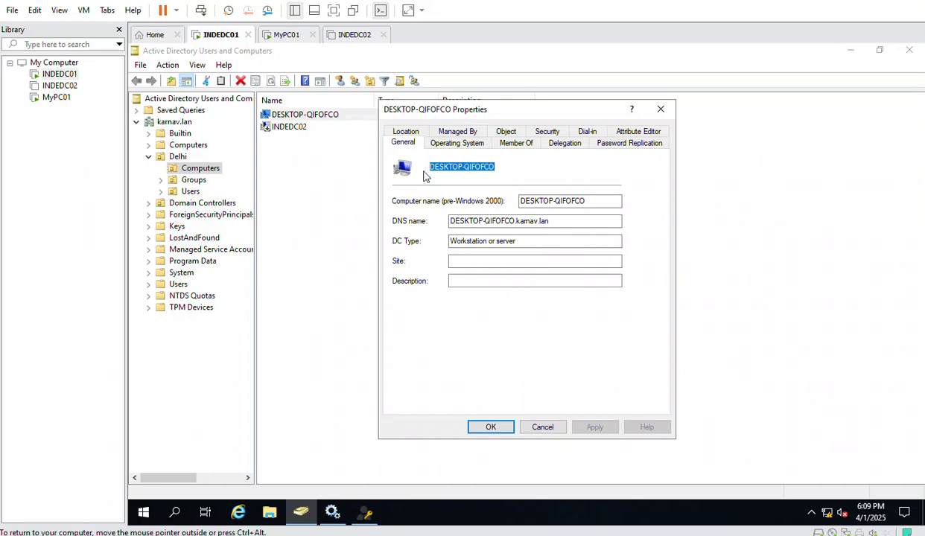
click(365, 512)
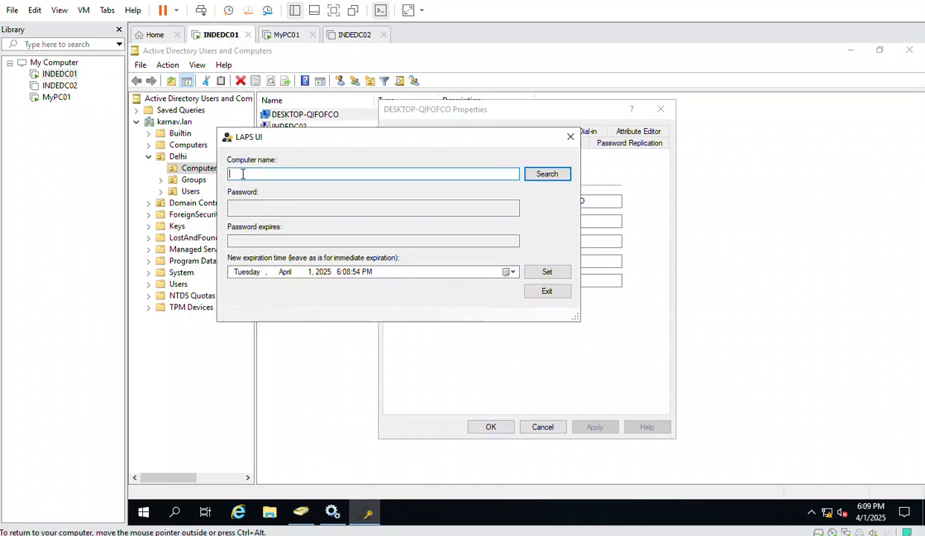
key(ctrl+v)
click(542, 175)
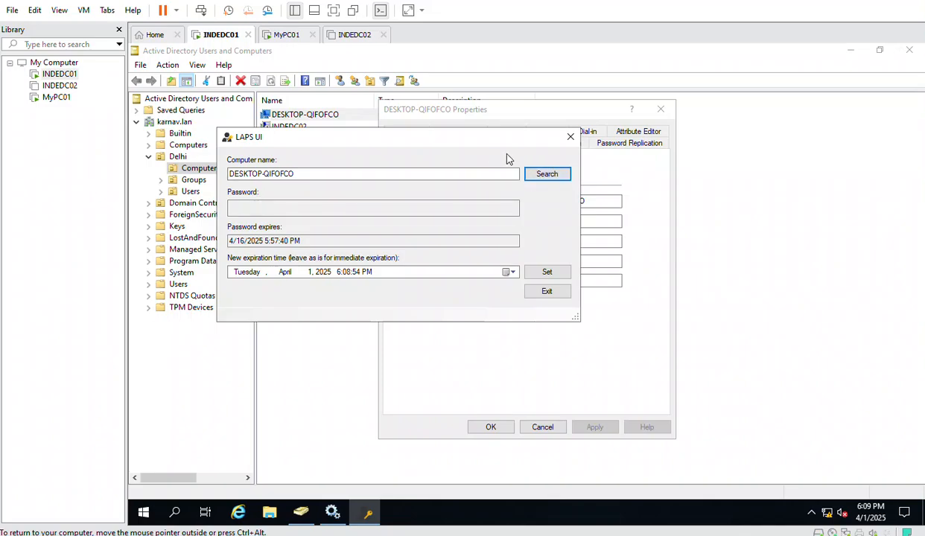
click(571, 138)
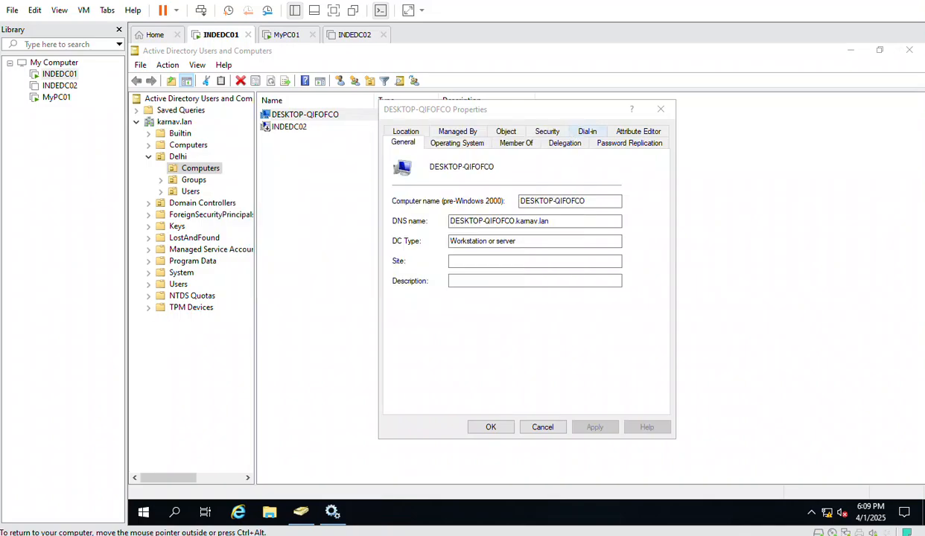
click(547, 426)
Restart the INDEDC01 server, choosing a shutdown reason and continuing
right_click(144, 512)
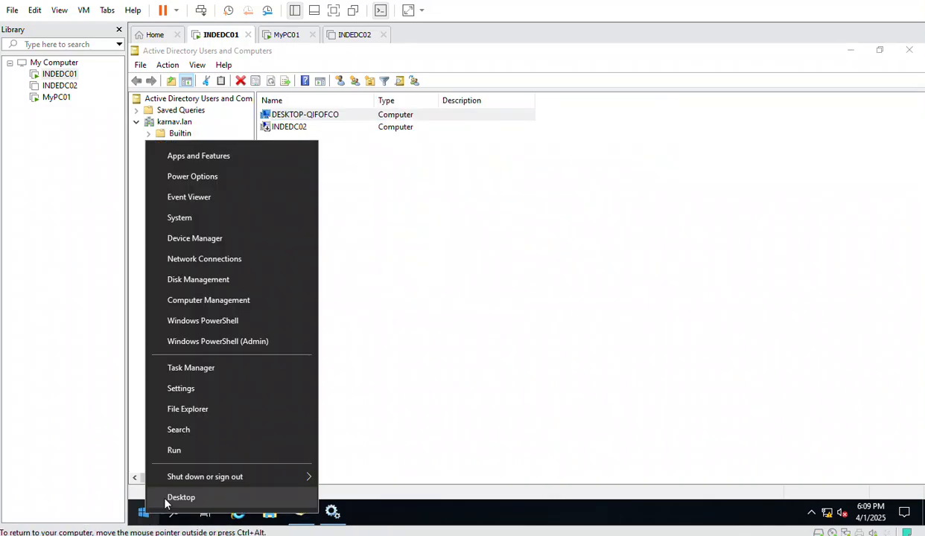
mouse_move(276, 481)
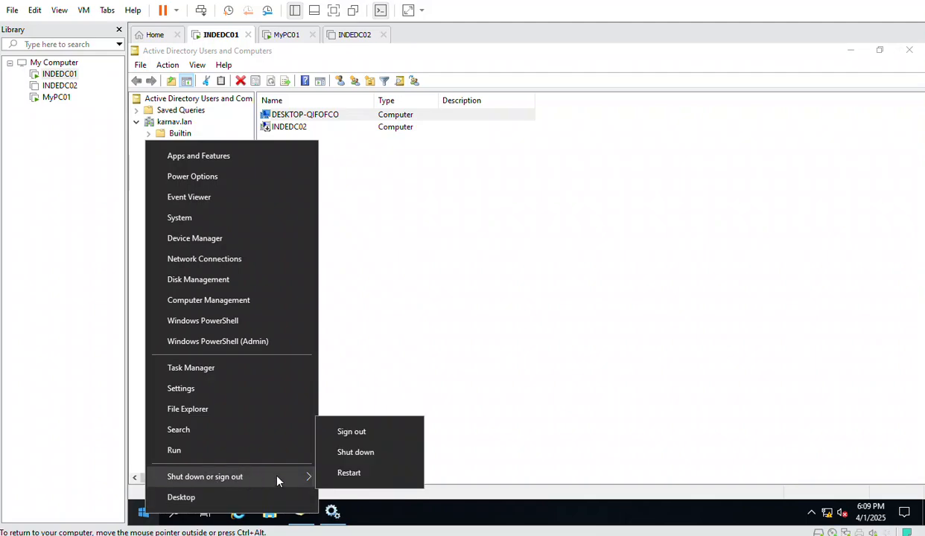
click(356, 472)
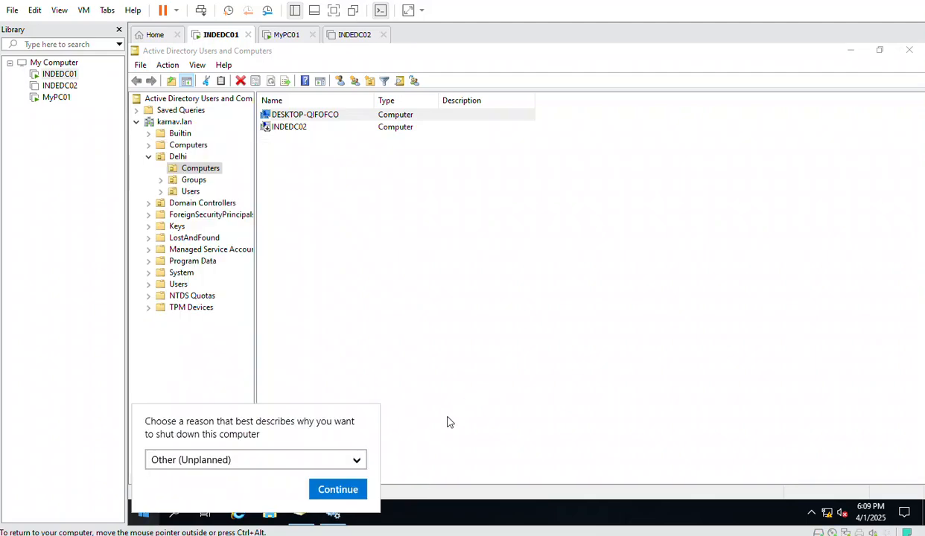
click(339, 489)
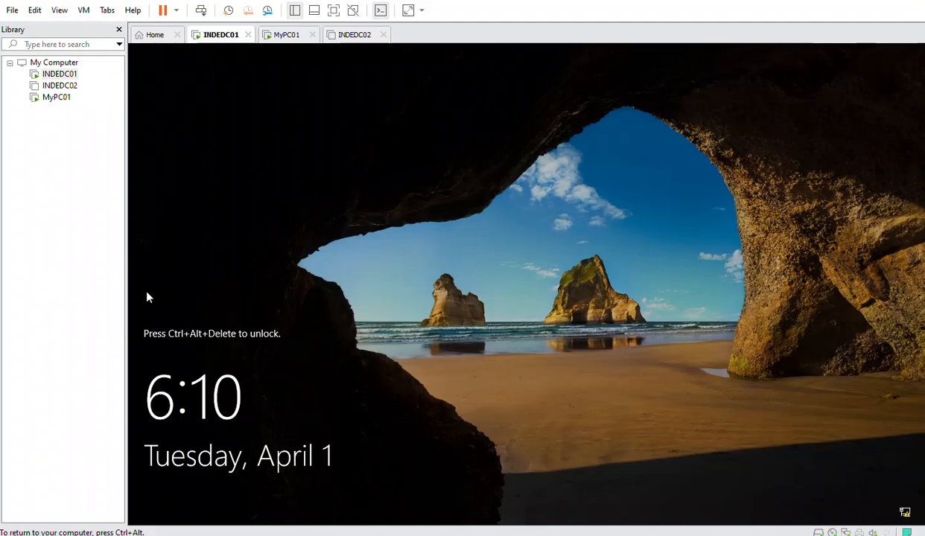
Sign back in to INDEDC01 with the account password, then search Windows for 'laps'
right_click(66, 75)
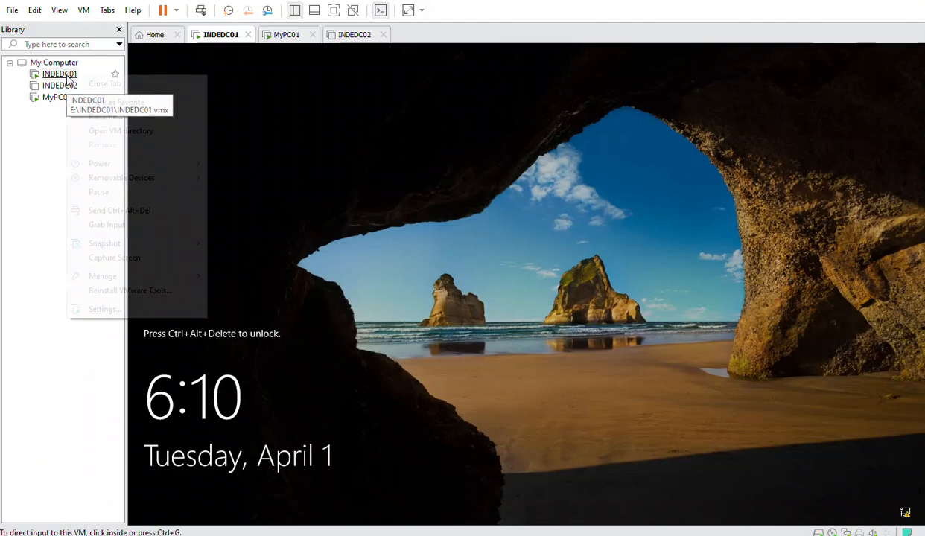
click(150, 210)
click(463, 338)
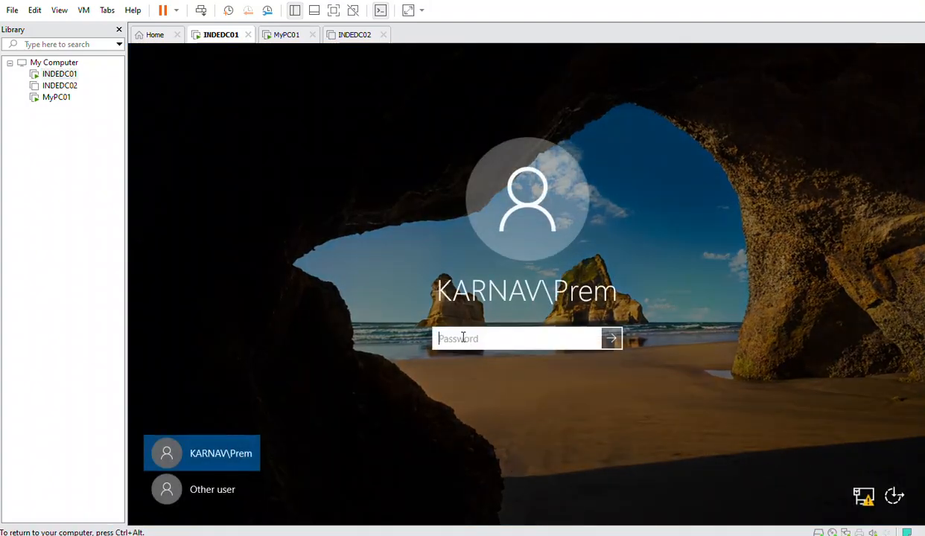
text(••••••••••)
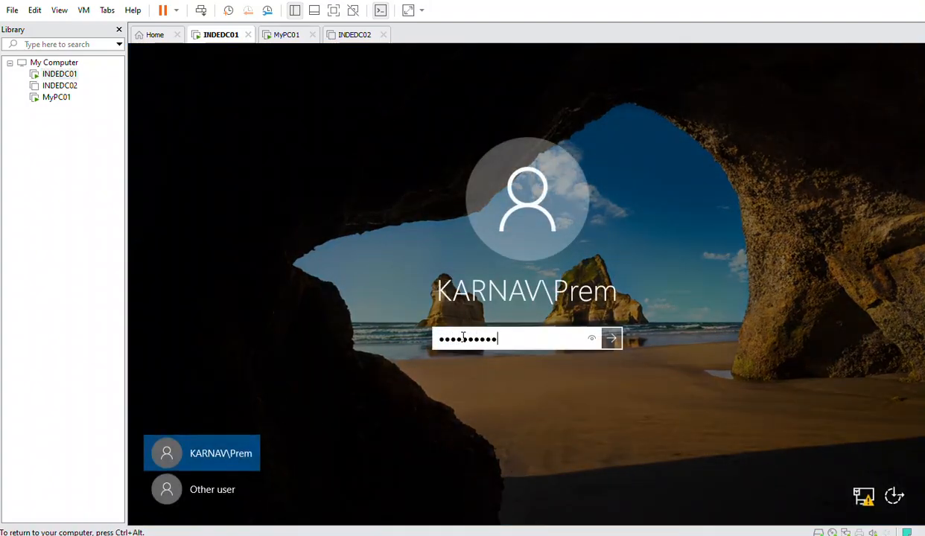
key(Return)
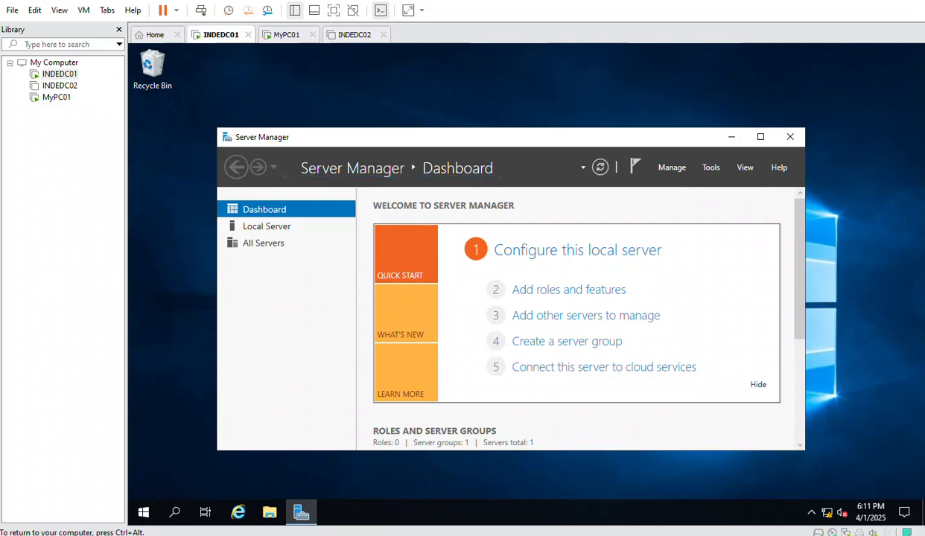
click(174, 511)
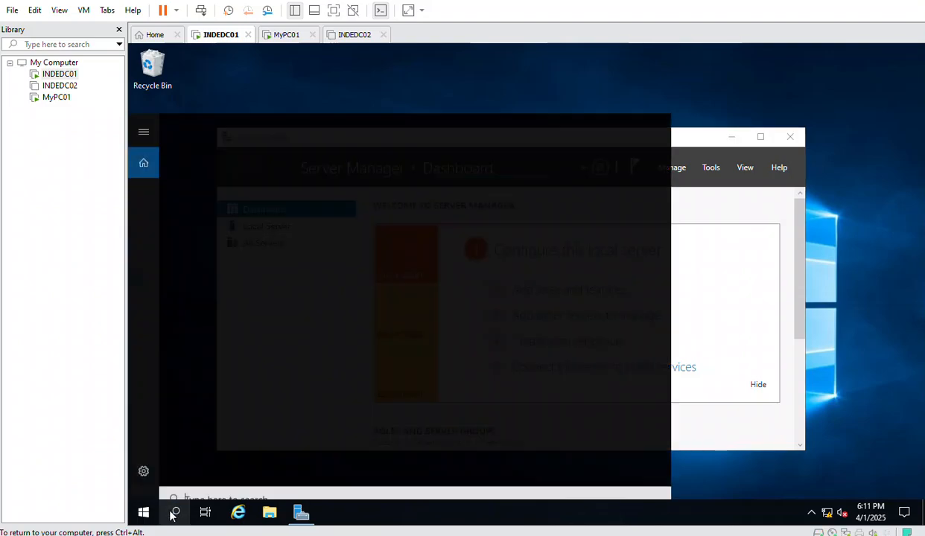
text(la)
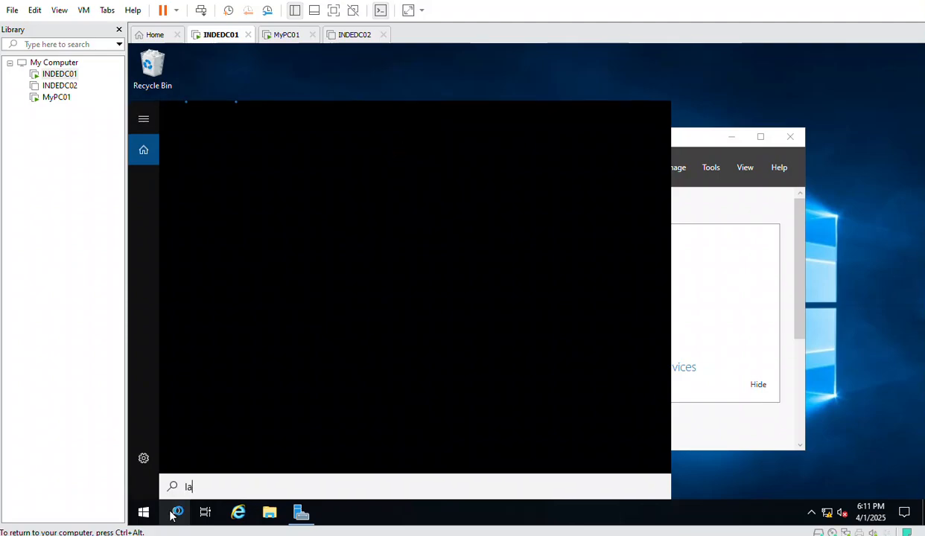
text(ps)
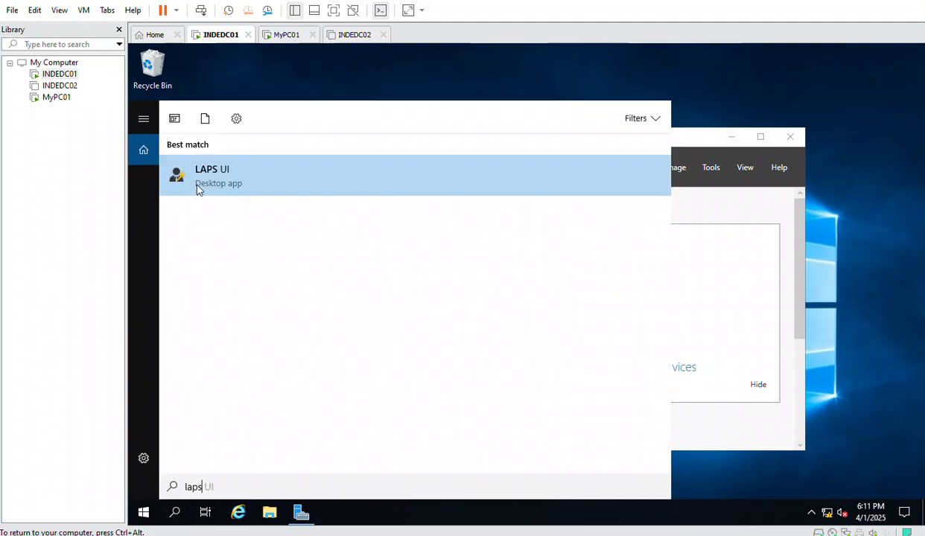
Launch LAPS UI and look up DESKTOP-QIFOFCO using the name copied from ADUC properties
click(198, 189)
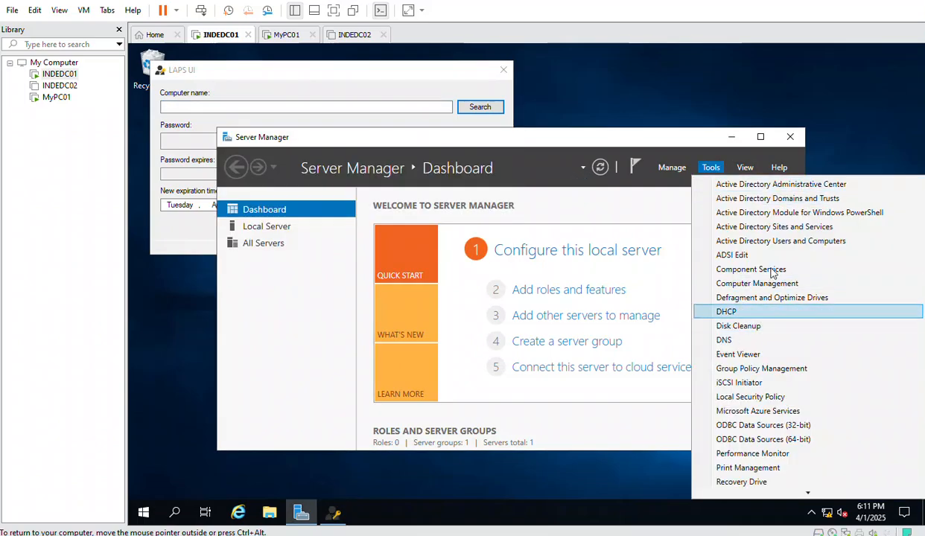
click(761, 239)
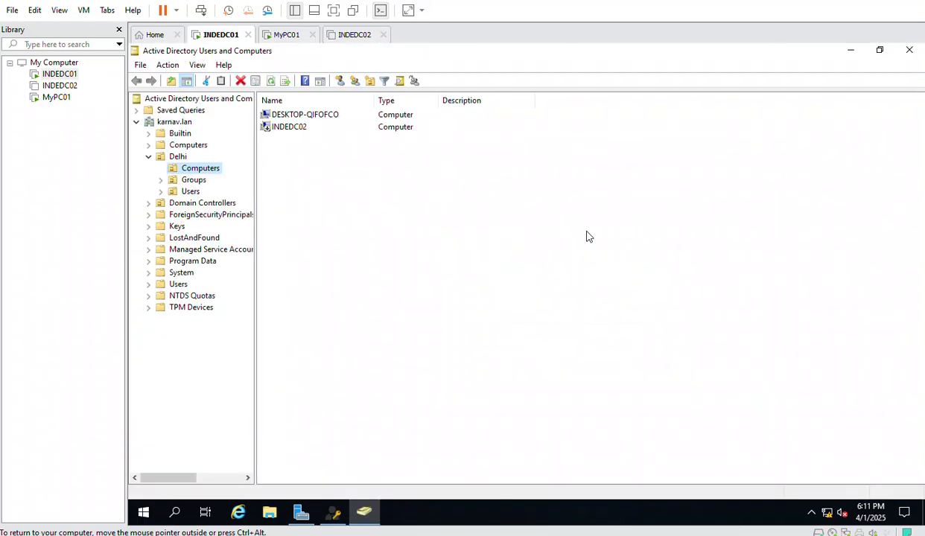
click(302, 117)
double_click(303, 117)
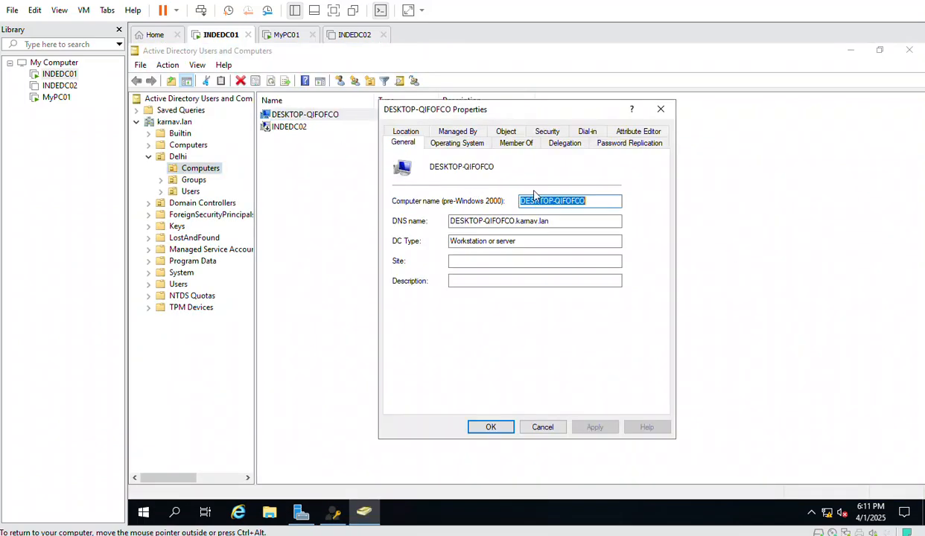
drag(500, 167, 420, 167)
key(ctrl+c)
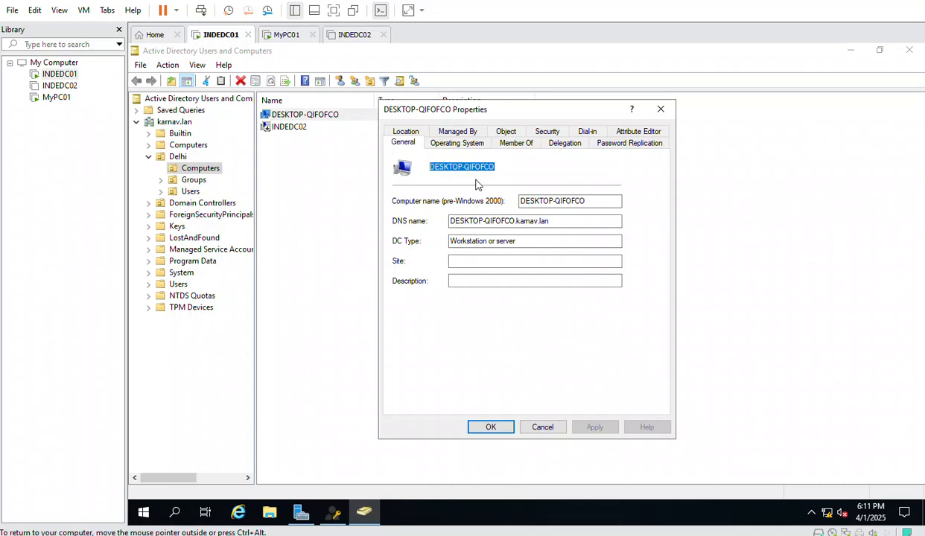
click(335, 512)
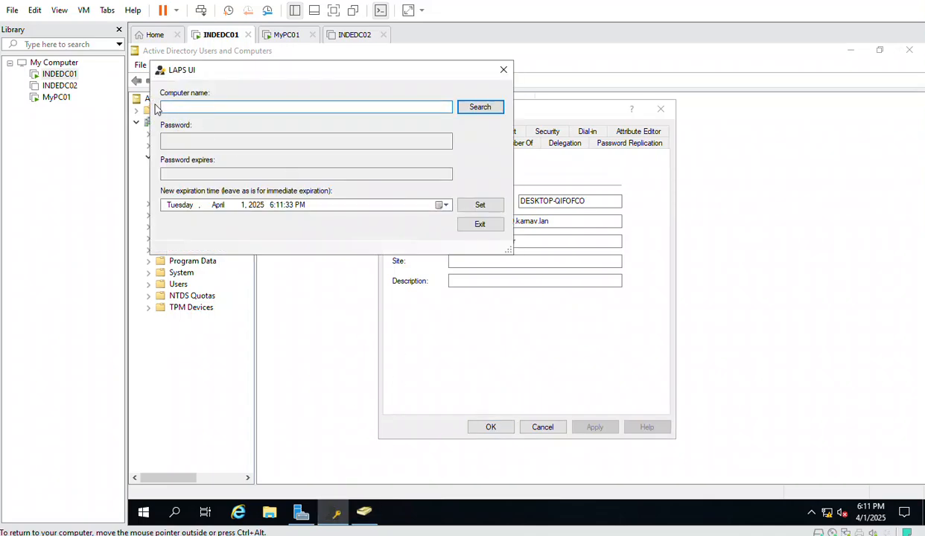
key(ctrl+v)
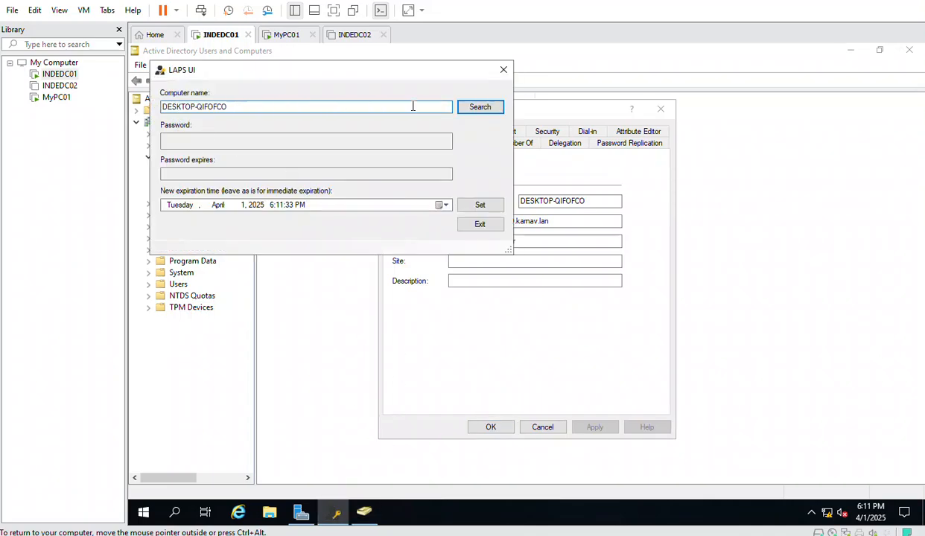
click(481, 107)
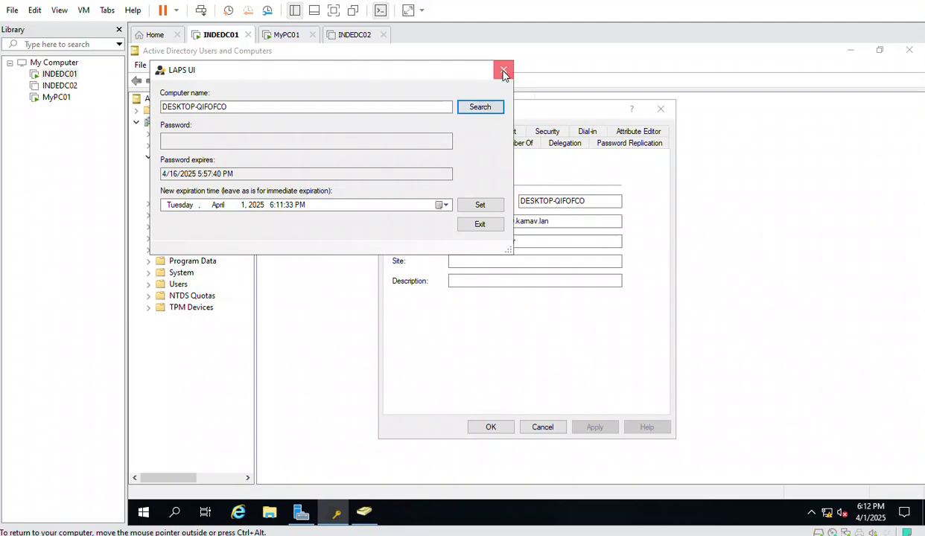
Cancel the DESKTOP-QIFOFCO properties dialog and close LAPS UI
mouse_move(484, 535)
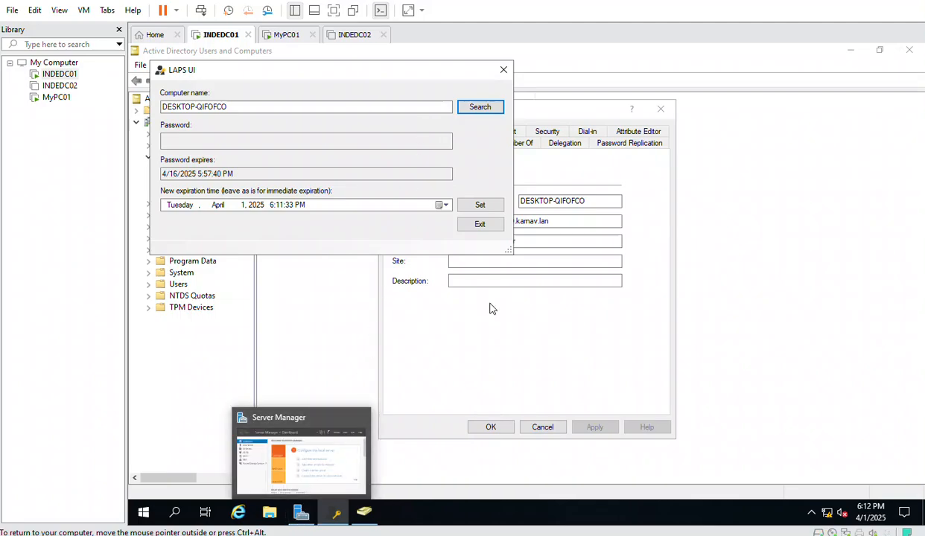
click(502, 384)
click(542, 426)
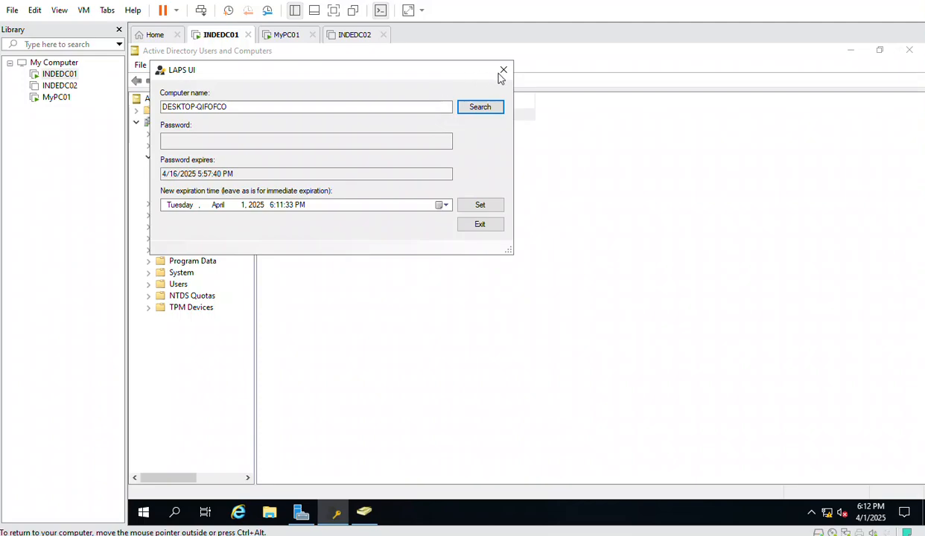
click(503, 71)
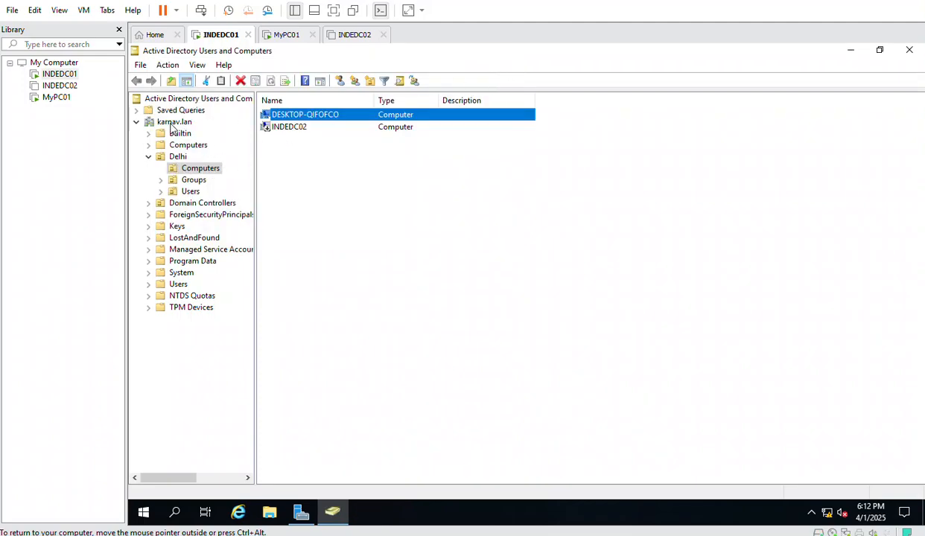
Open the LAPS_Admin group's member user and view its Member Of list
click(193, 181)
double_click(293, 115)
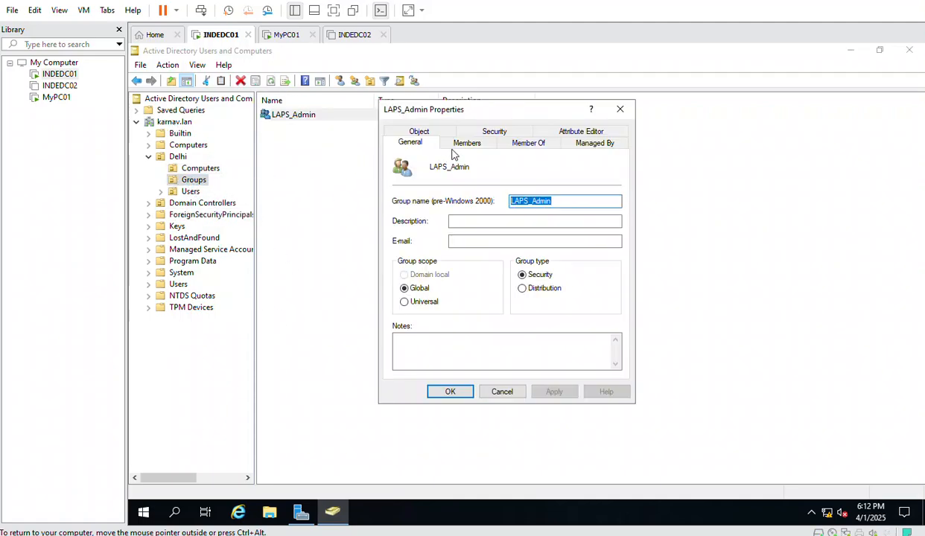
click(458, 144)
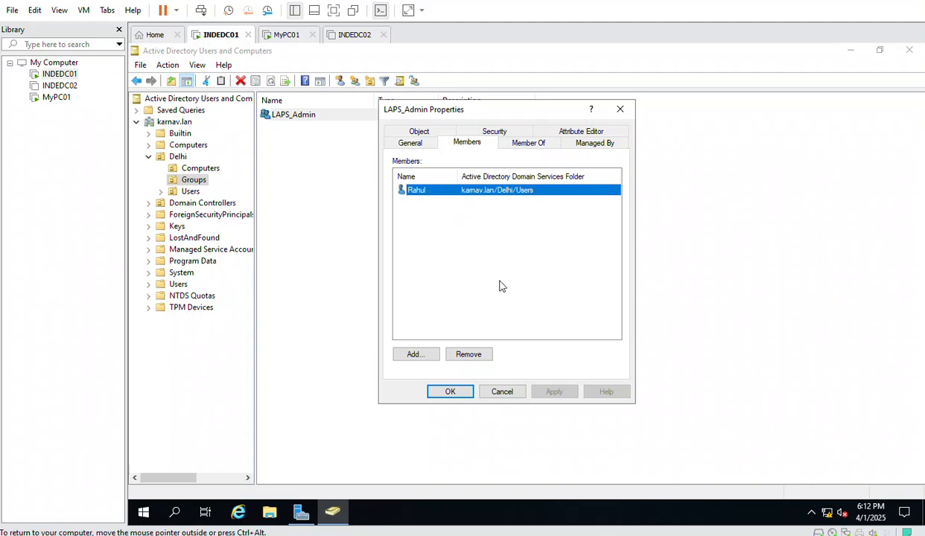
double_click(414, 192)
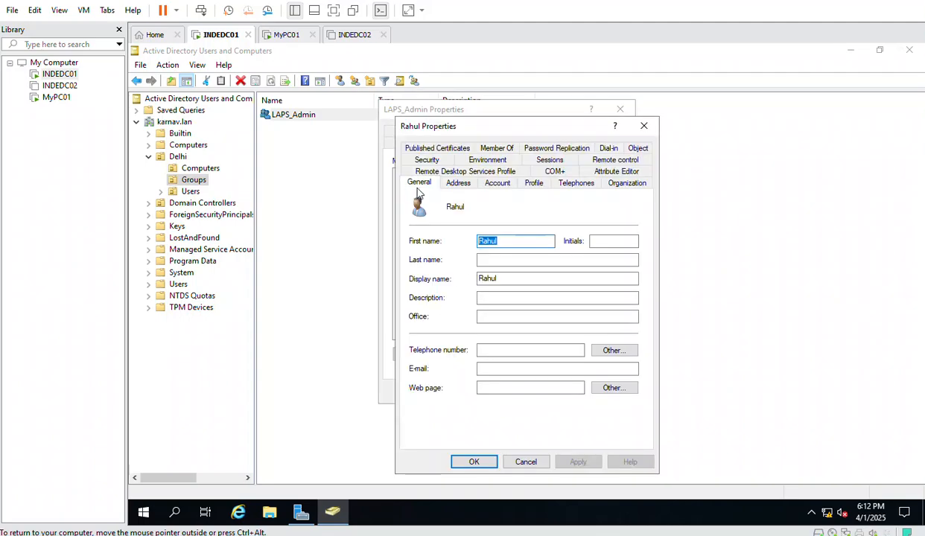
click(496, 149)
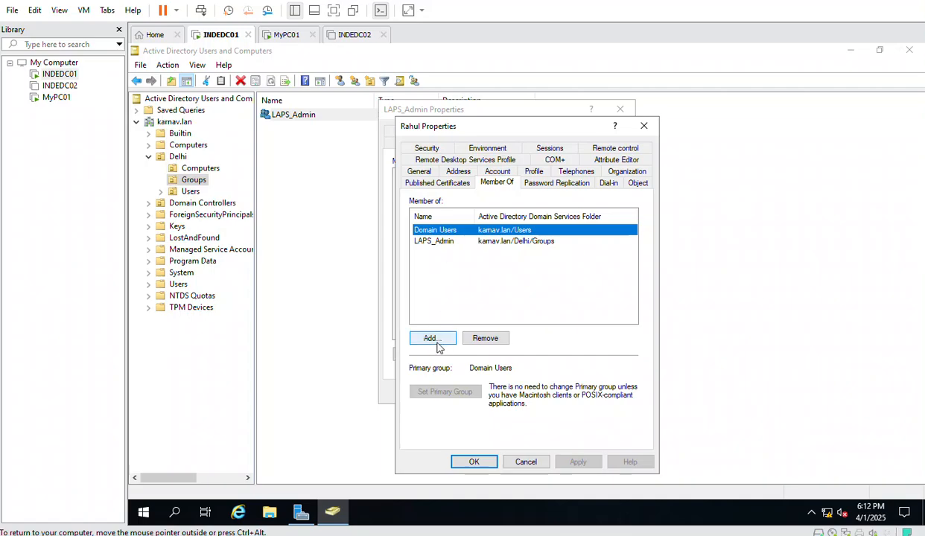
Add the user to Domain Admins, apply, and close all the properties dialogs
click(436, 344)
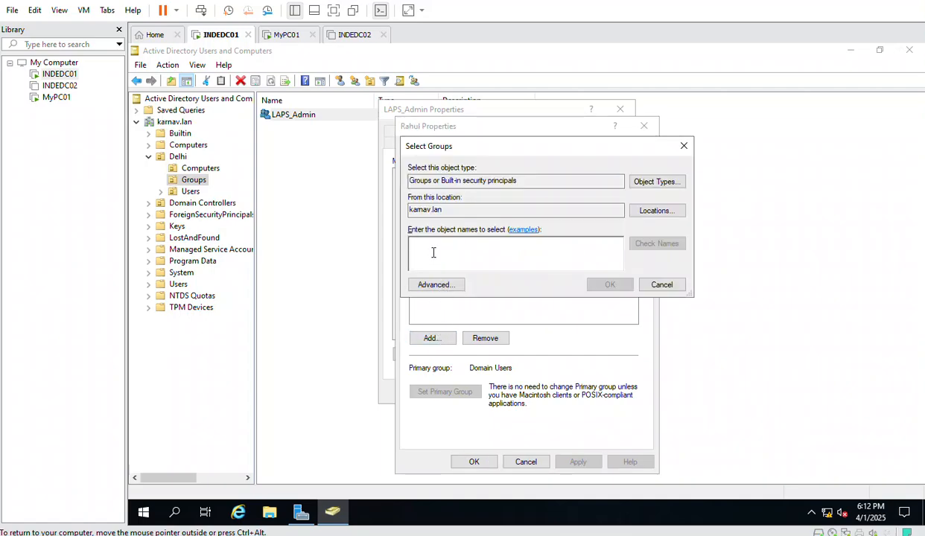
text(do main)
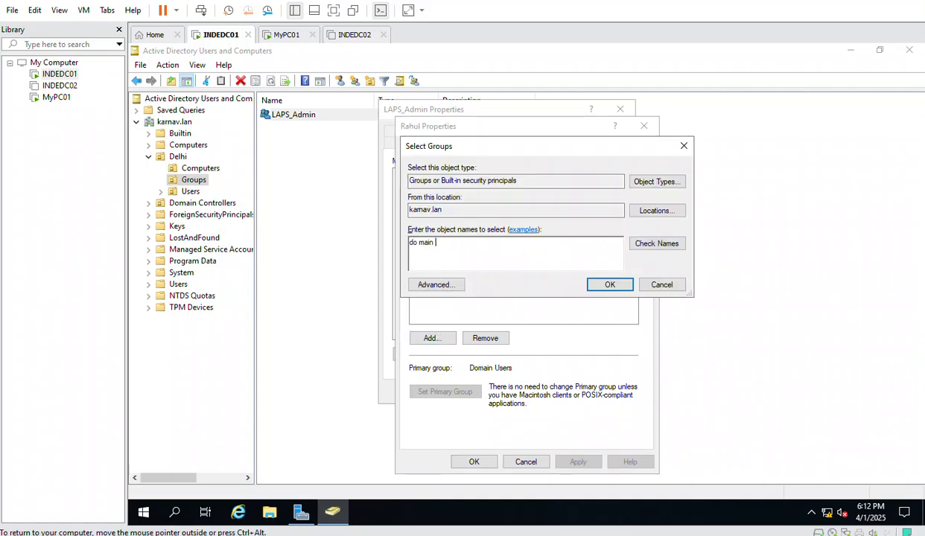
key(BackSpace)
key(BackSpace)
key(BackSpace)
key(BackSpace)
key(BackSpace)
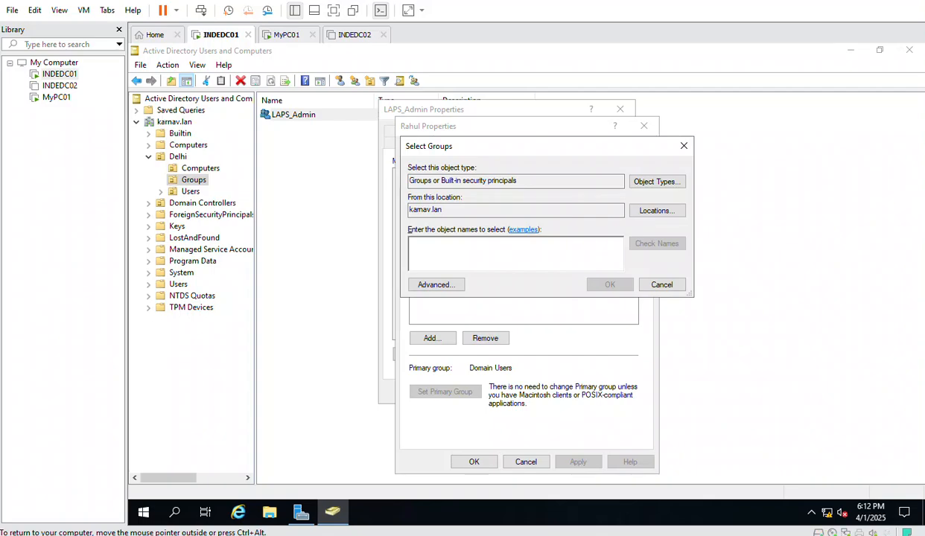
text(domain)
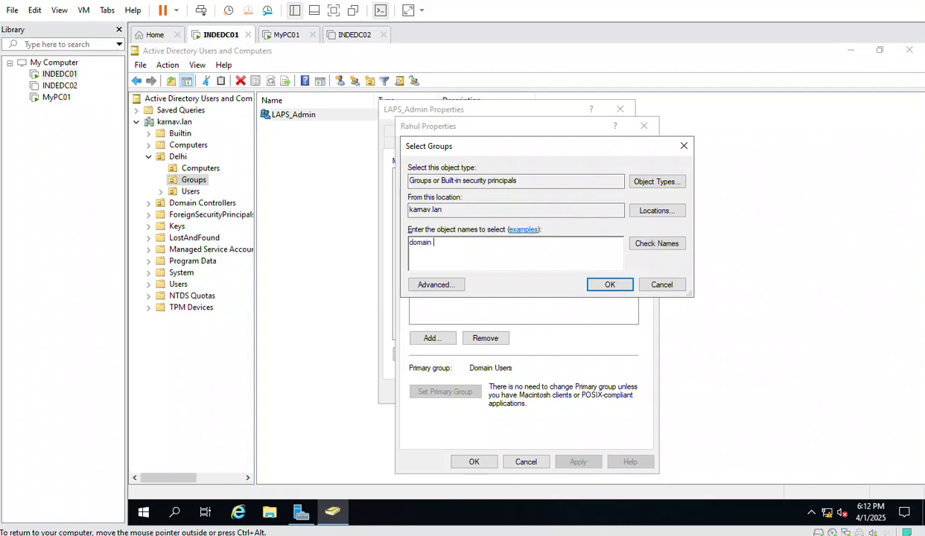
text( admins)
click(624, 242)
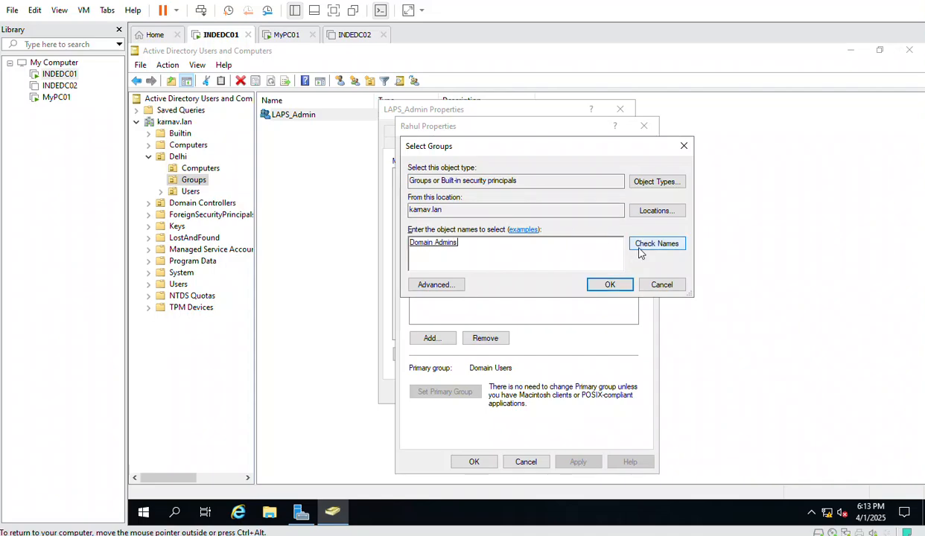
click(606, 283)
click(578, 462)
click(474, 461)
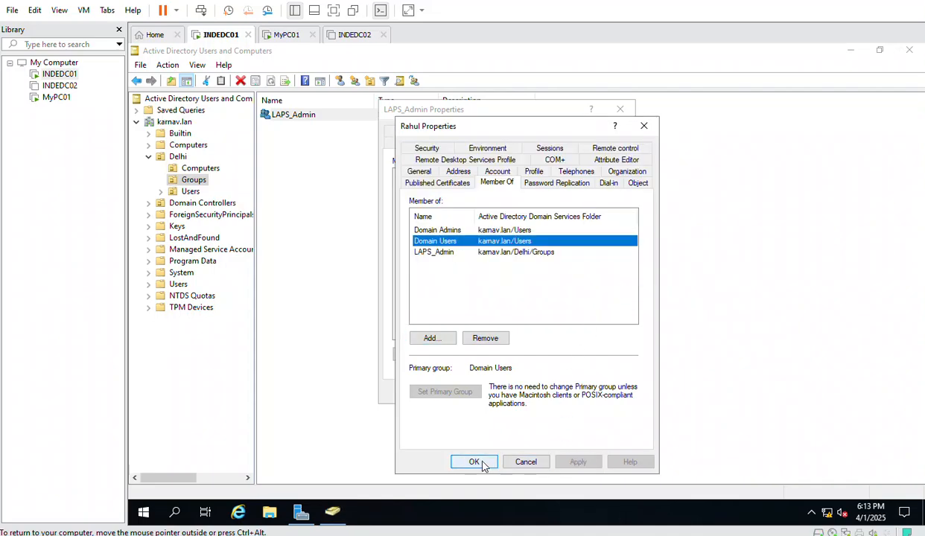
click(451, 391)
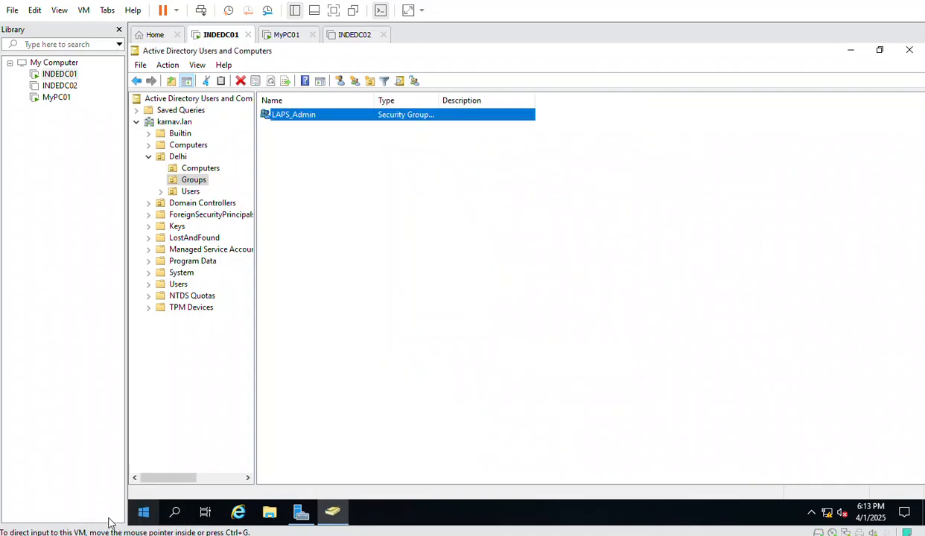
Sign out of INDEDC01 from the power-user menu
right_click(143, 512)
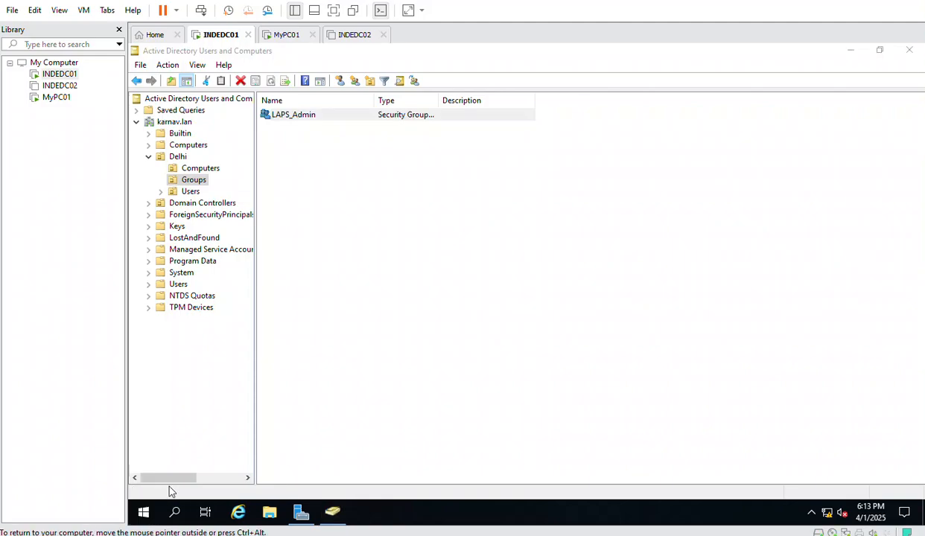
mouse_move(207, 485)
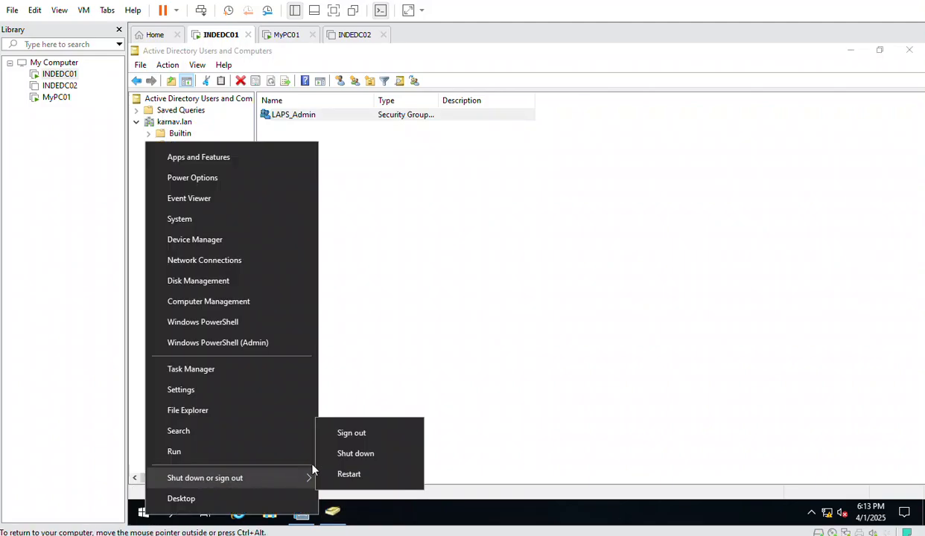
click(359, 435)
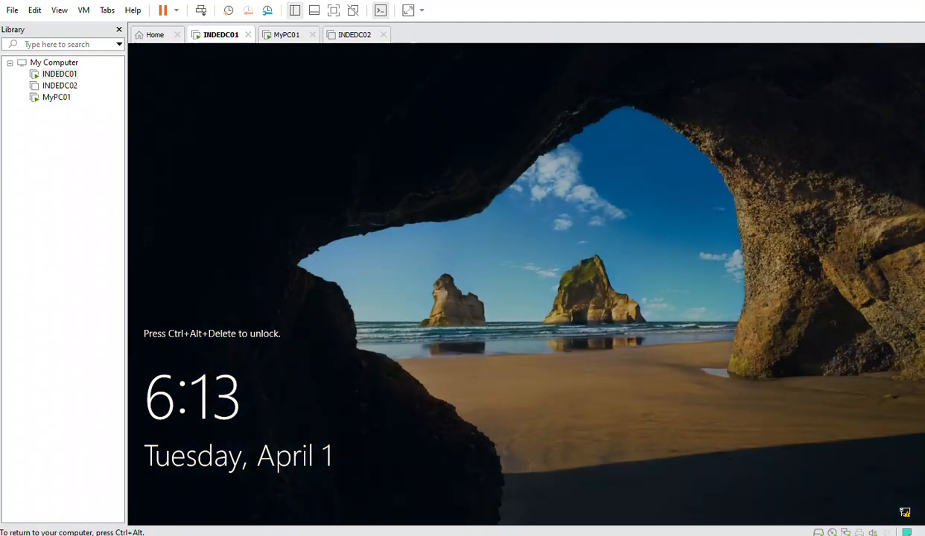
At the sign-in screen choose Other user and enter the domain user's name and password
right_click(61, 74)
click(141, 211)
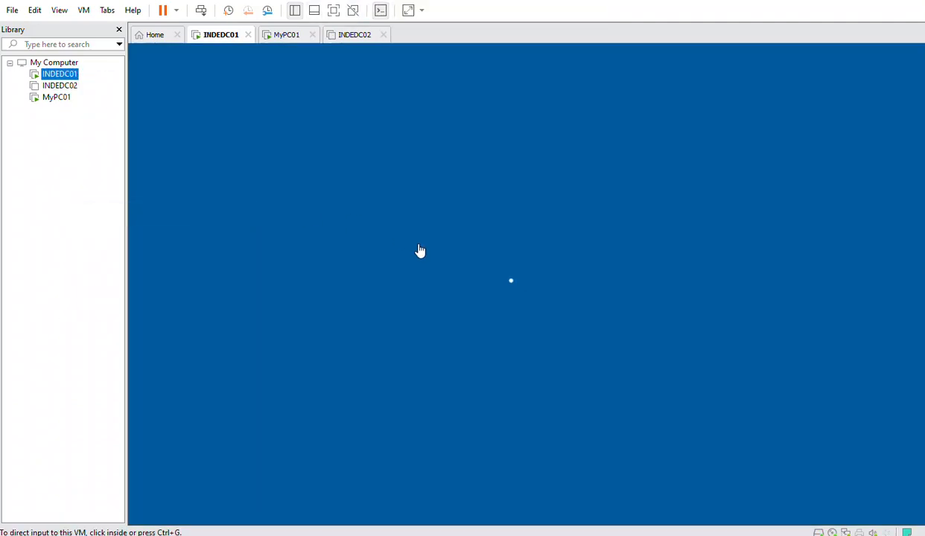
click(462, 336)
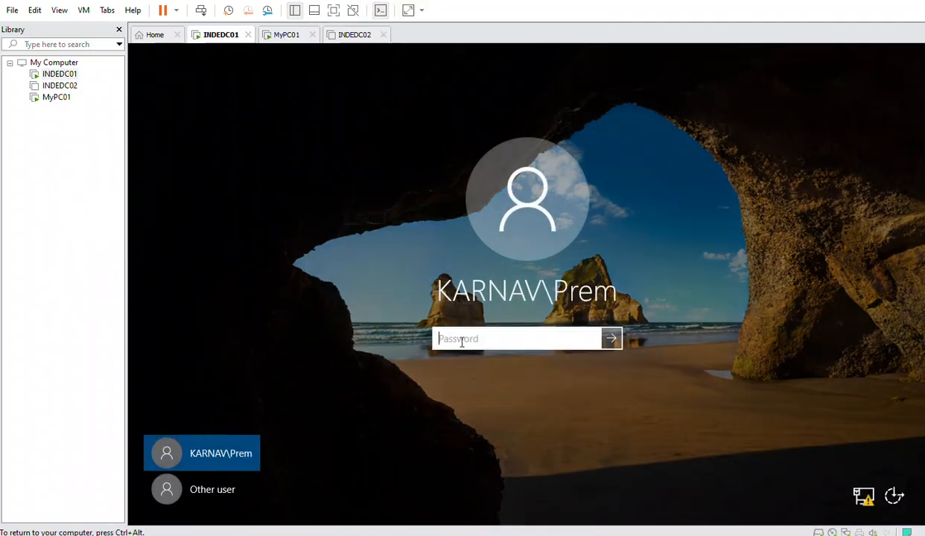
click(238, 489)
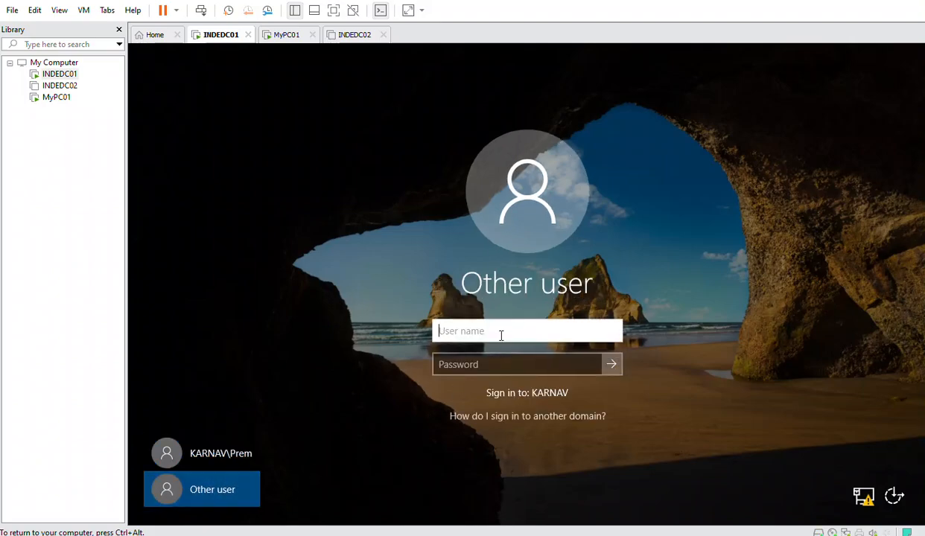
text(rahul)
key(Tab)
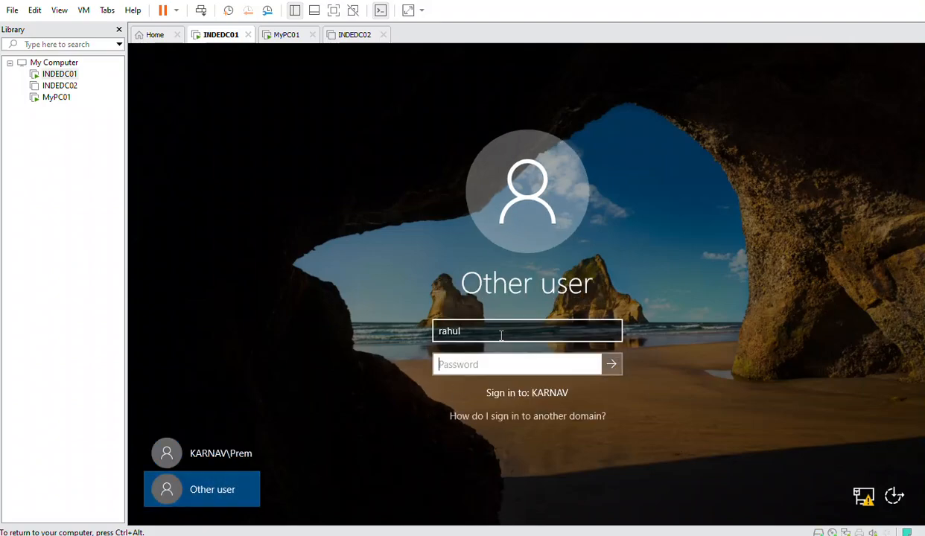
text(P@ssw0rd123)
key(BackSpace)
key(BackSpace)
key(BackSpace)
key(BackSpace)
key(BackSpace)
key(BackSpace)
key(BackSpace)
key(BackSpace)
key(BackSpace)
key(BackSpace)
key(BackSpace)
text(P@ssw0rd12345)
key(Return)
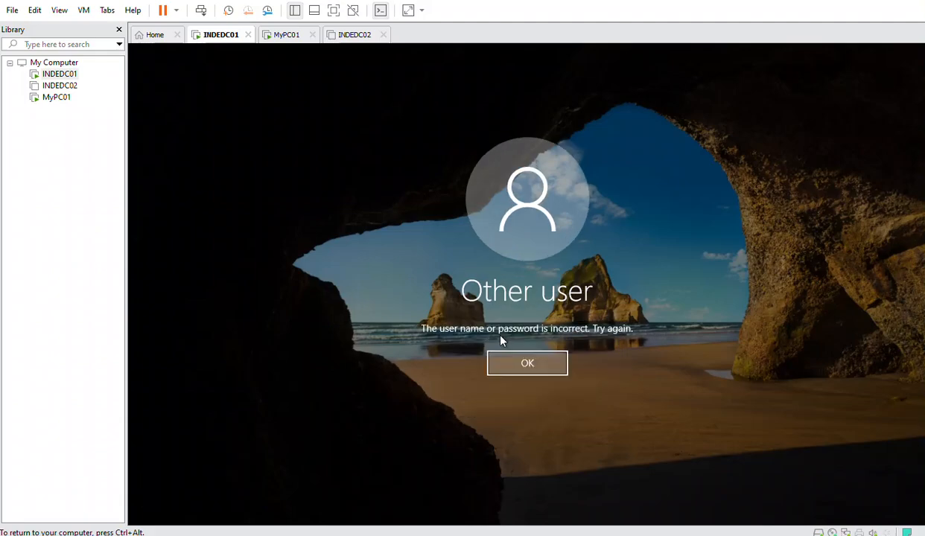
click(511, 358)
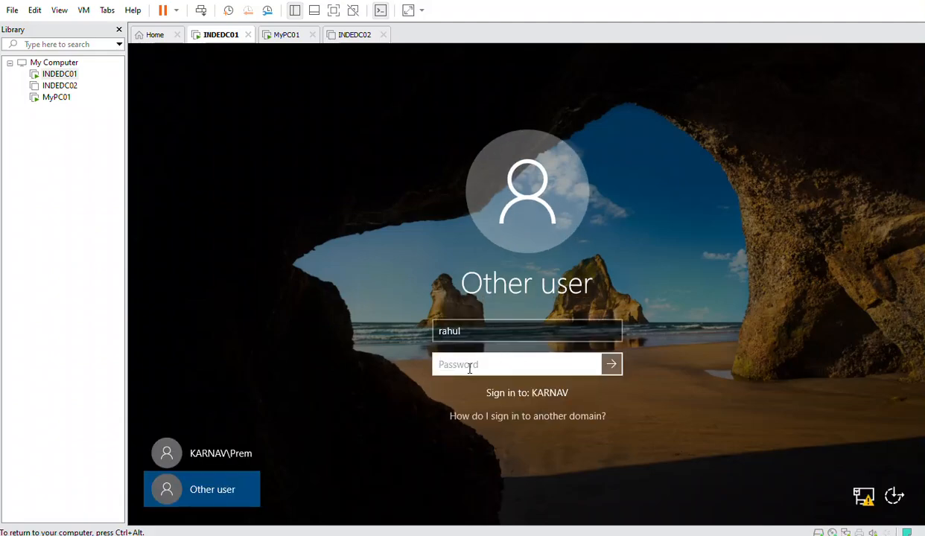
text(•••••••••••••)
Sign in to the server and launch Active Directory Users and Computers
click(610, 364)
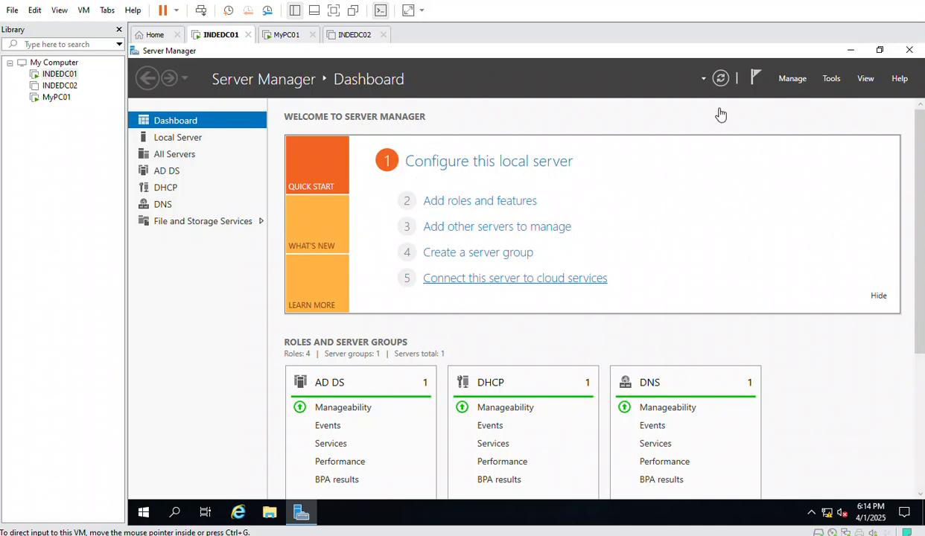
click(828, 79)
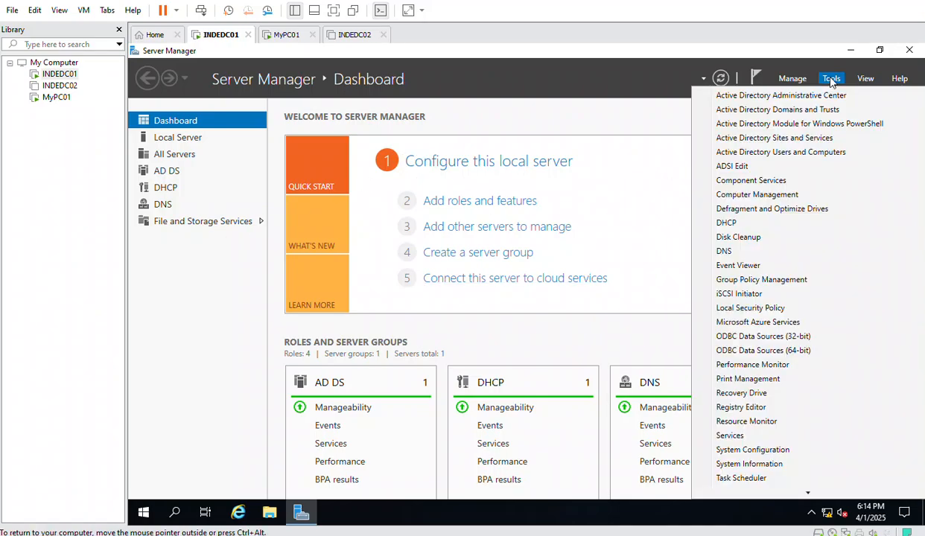
click(782, 163)
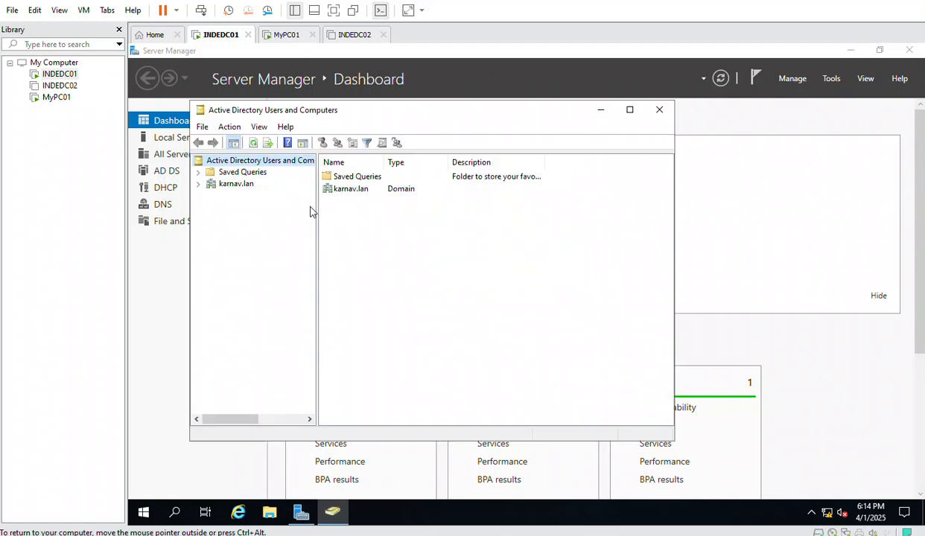
Browse karnav.lan > Delhi > Computers and open DESKTOP-QIFOFCO's properties
click(234, 186)
double_click(351, 188)
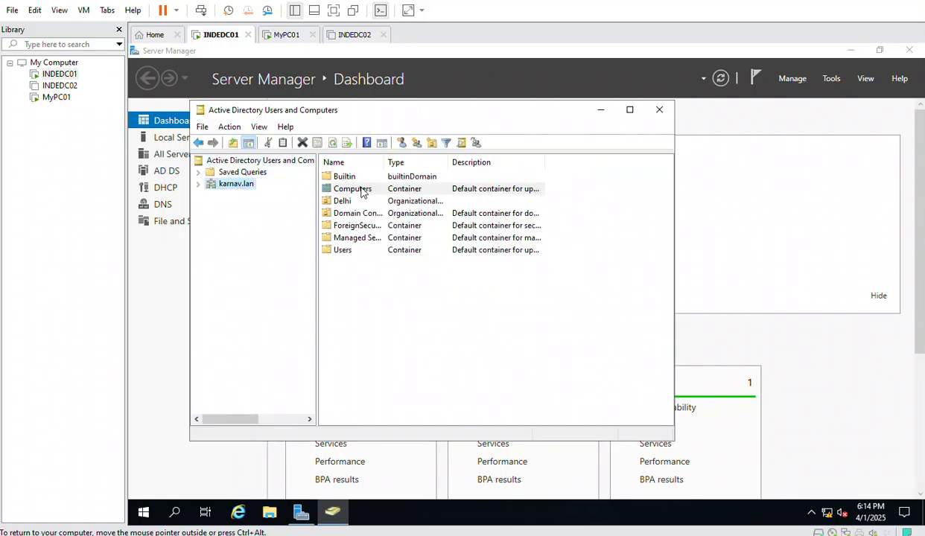
double_click(244, 219)
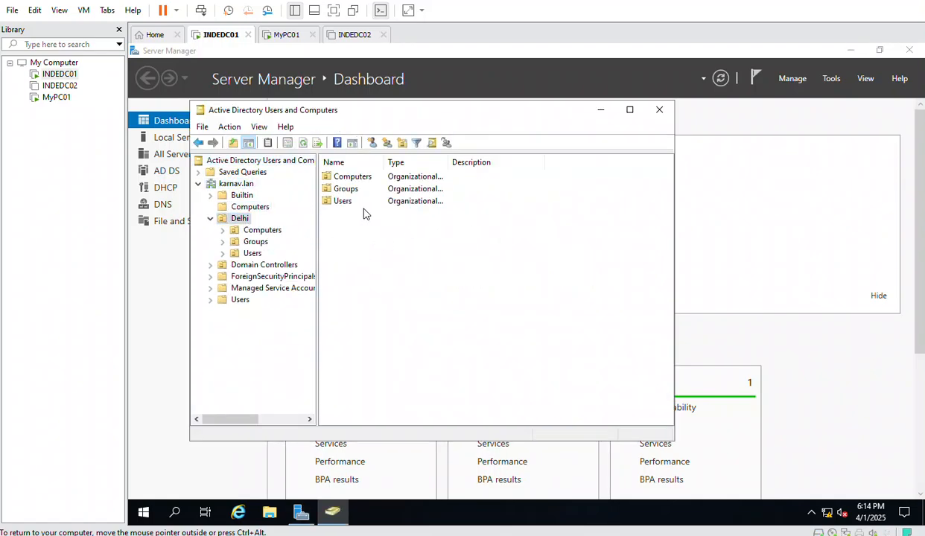
double_click(351, 181)
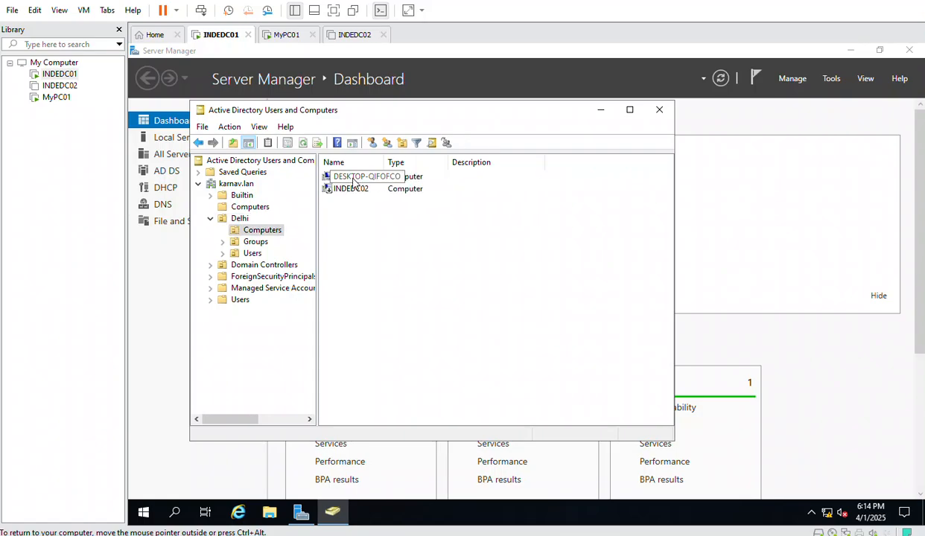
double_click(378, 179)
Copy the computer name DESKTOP-QIFOFCO, cancel the properties, and bring up Windows search
drag(400, 162, 315, 166)
key(ctrl+c)
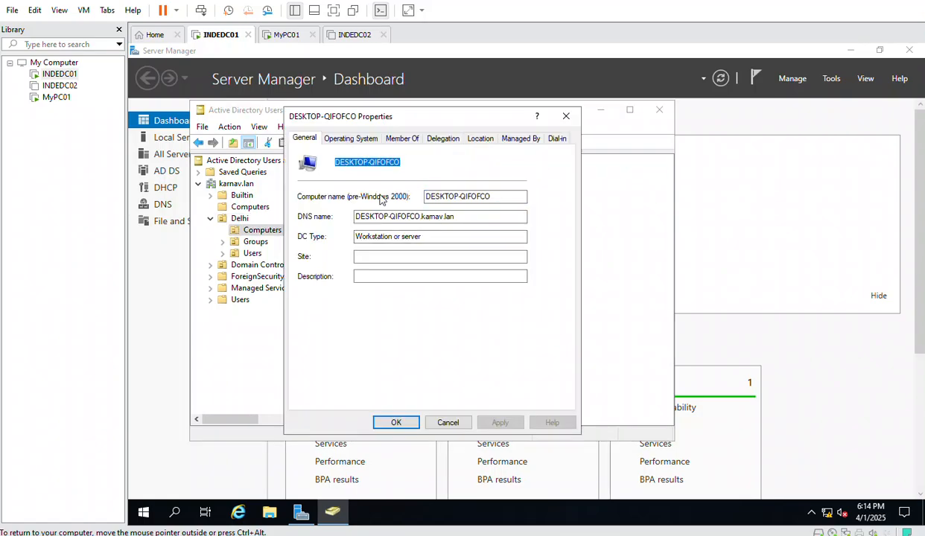
click(447, 422)
click(175, 515)
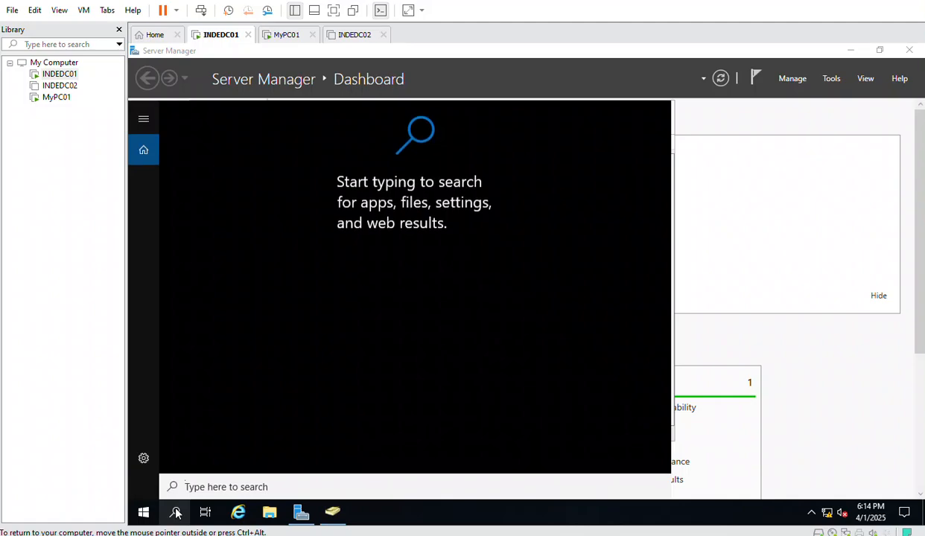
Launch LAPS UI from the LAPS group in the Start app list
text(laps)
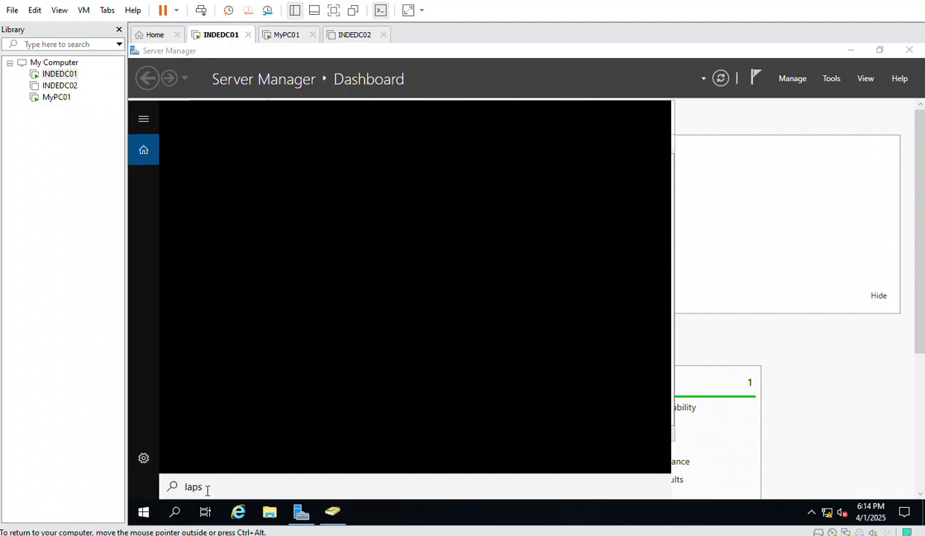
click(175, 514)
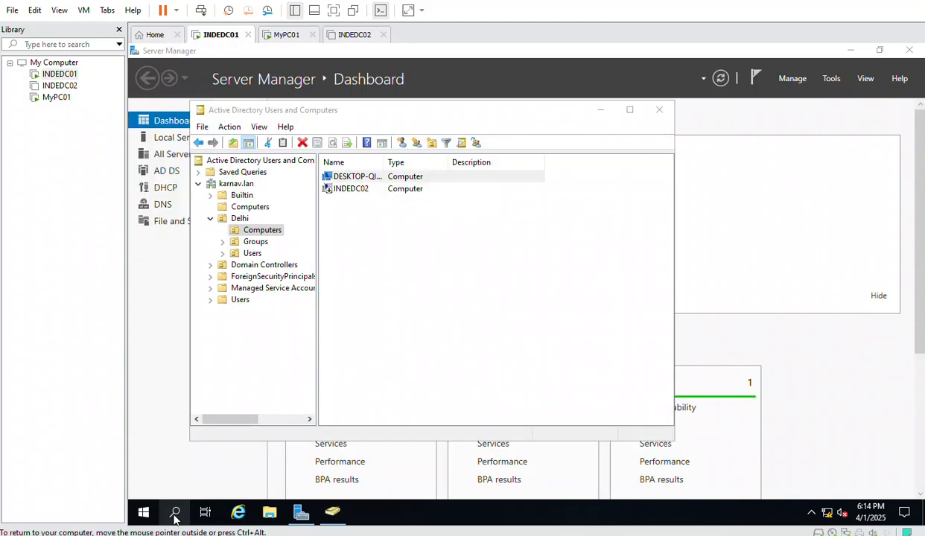
click(175, 514)
text(la)
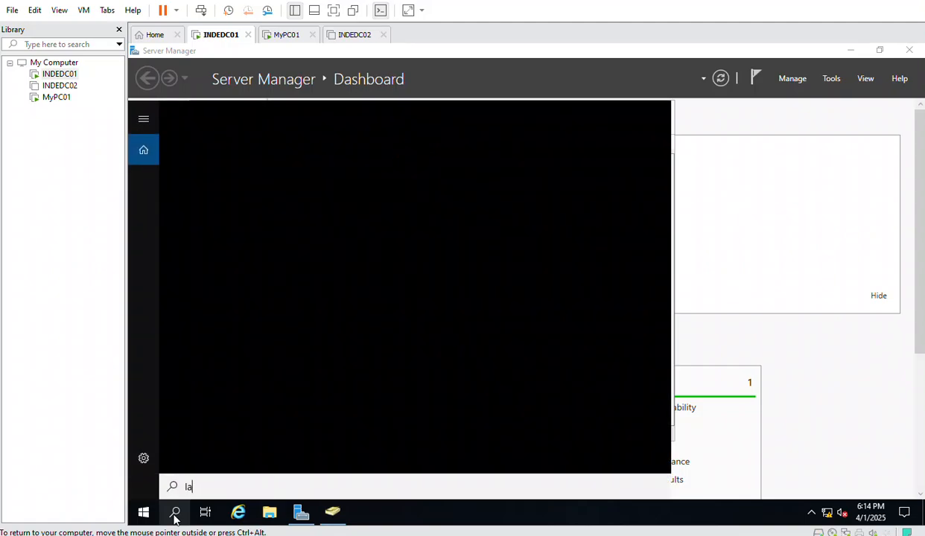
text(ps)
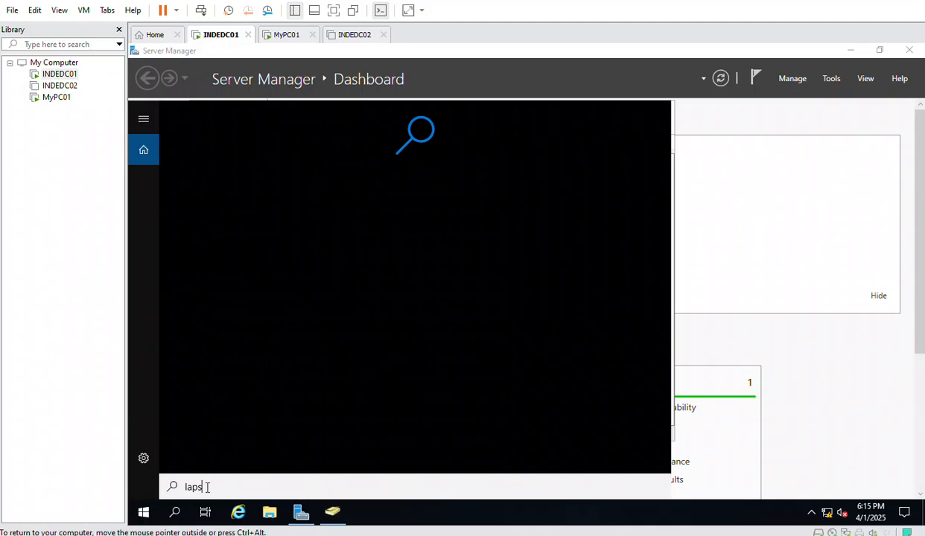
key(BackSpace)
key(BackSpace)
key(BackSpace)
key(BackSpace)
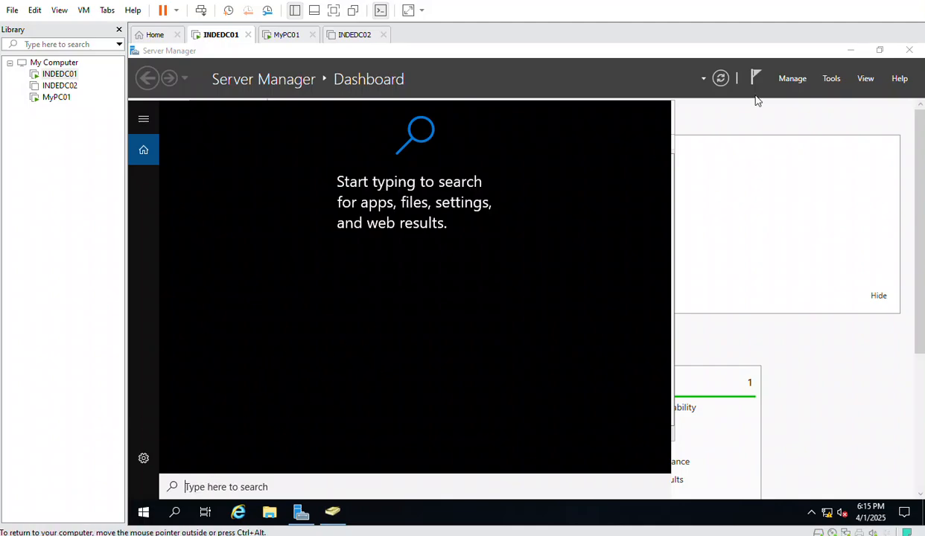
click(144, 513)
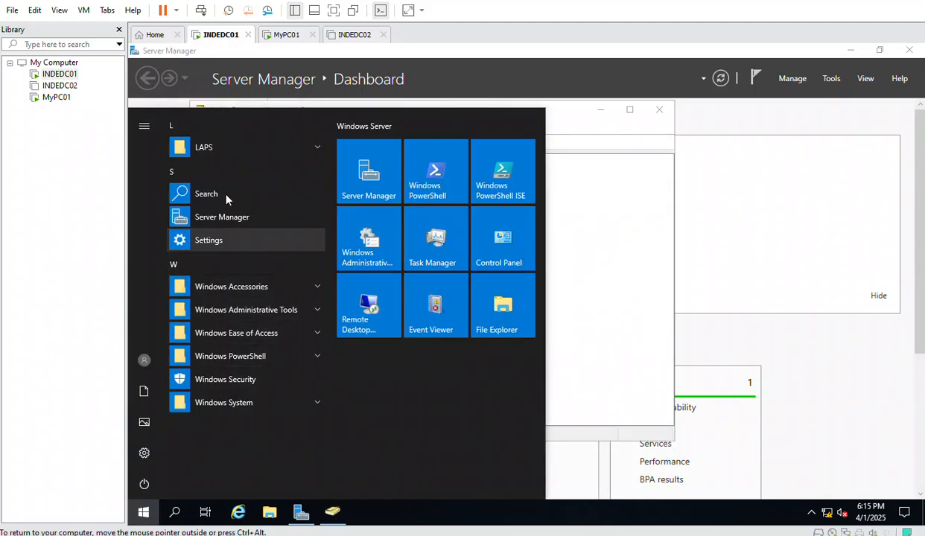
click(206, 147)
click(217, 169)
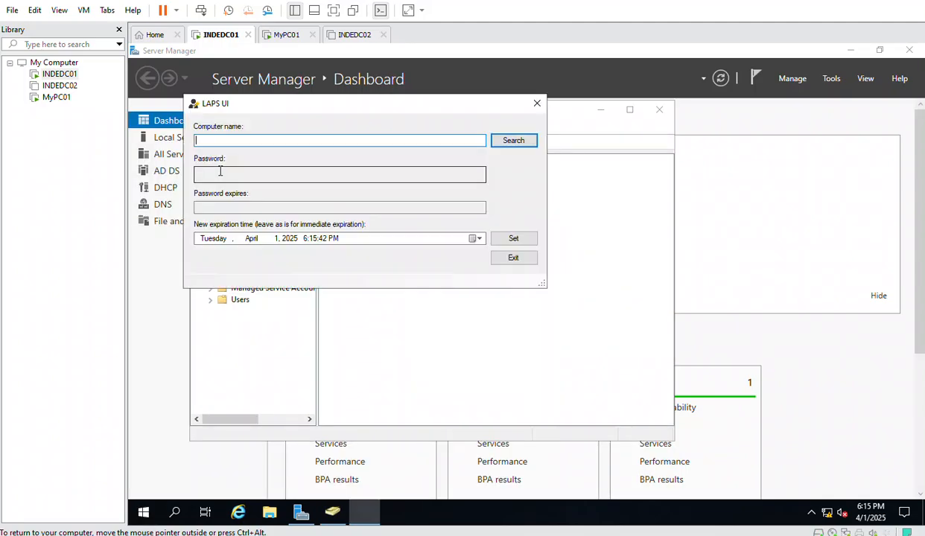
Look up DESKTOP-QIFOFCO's LAPS password, then close LAPS UI and Active Directory Users and Computers
key(ctrl+v)
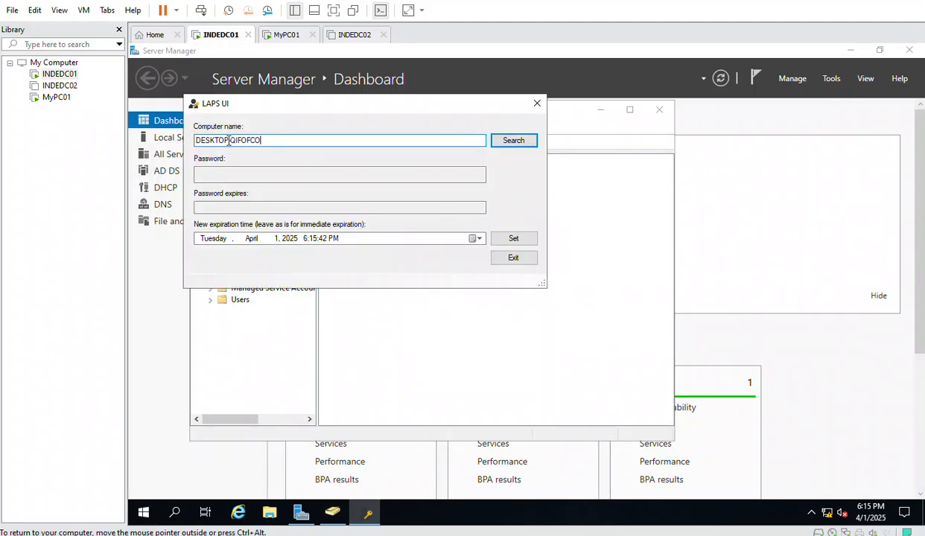
click(502, 141)
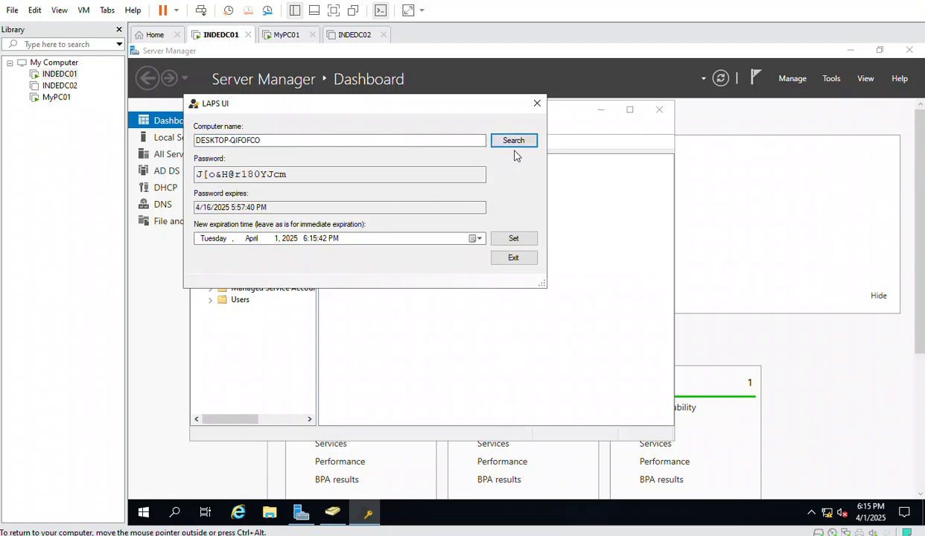
click(537, 104)
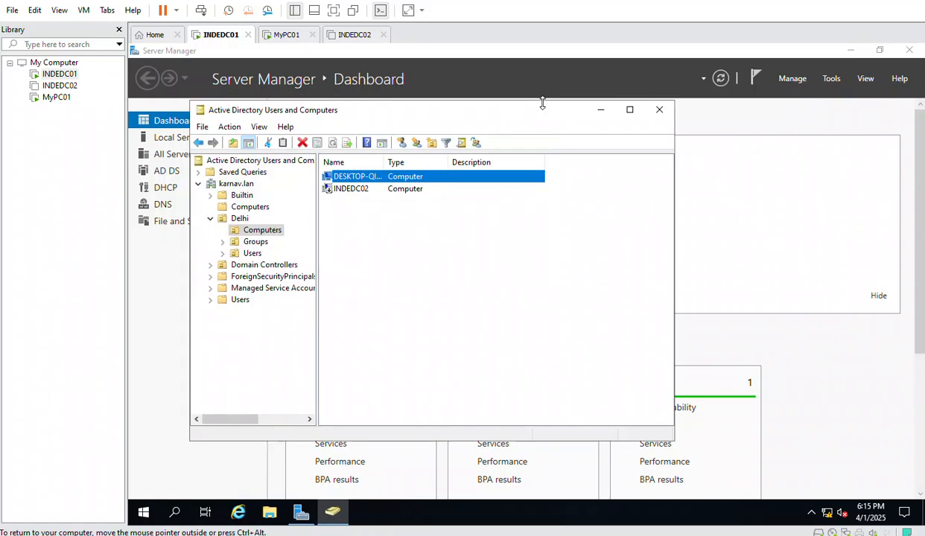
click(658, 109)
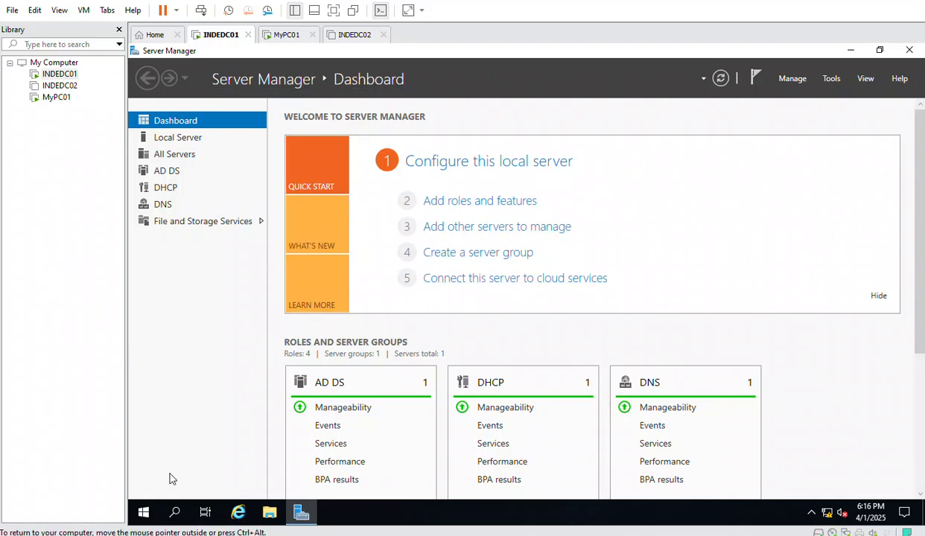
Relaunch LAPS UI from the LAPS group in the Start app list
click(175, 512)
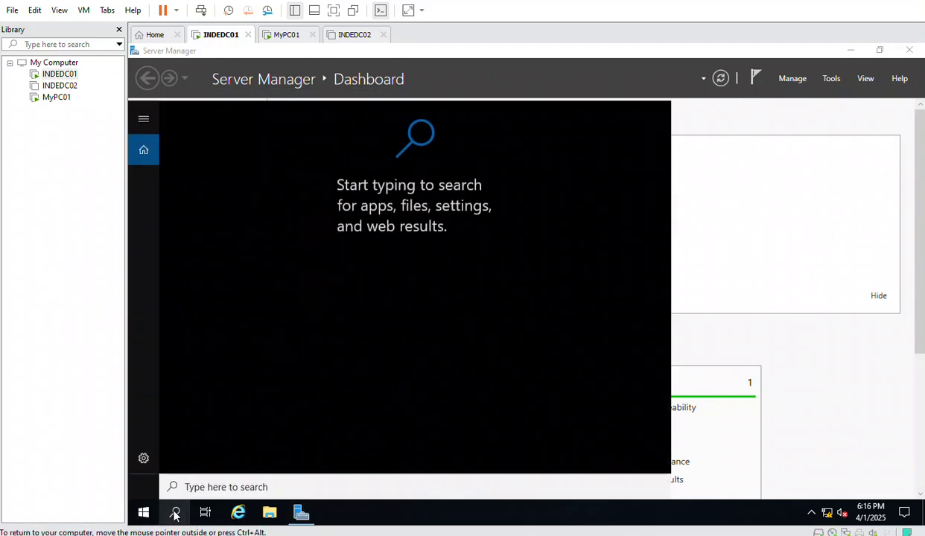
text(la)
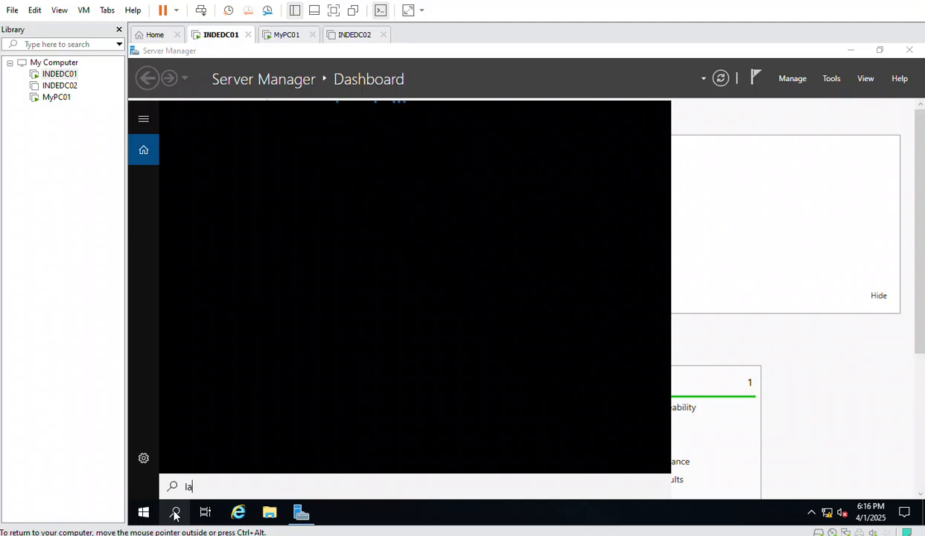
key(BackSpace)
key(BackSpace)
click(156, 513)
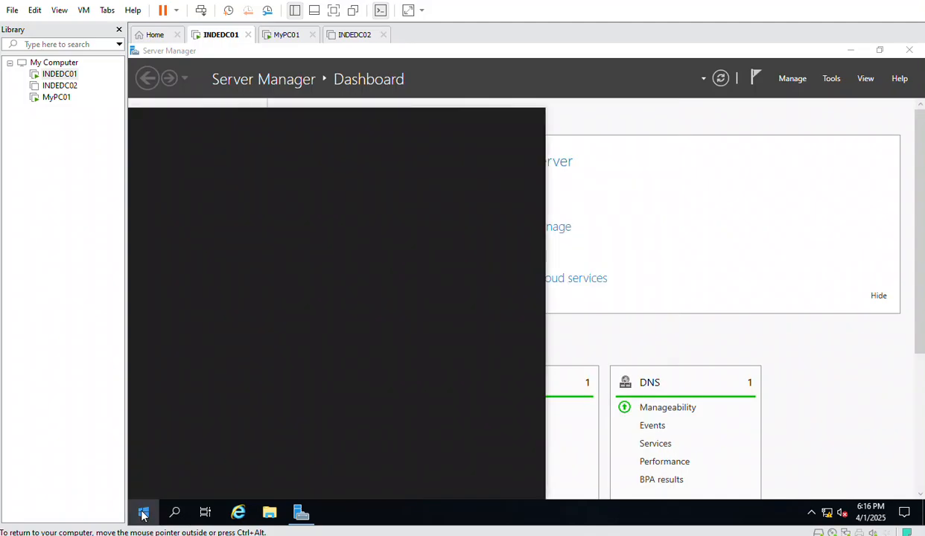
click(198, 149)
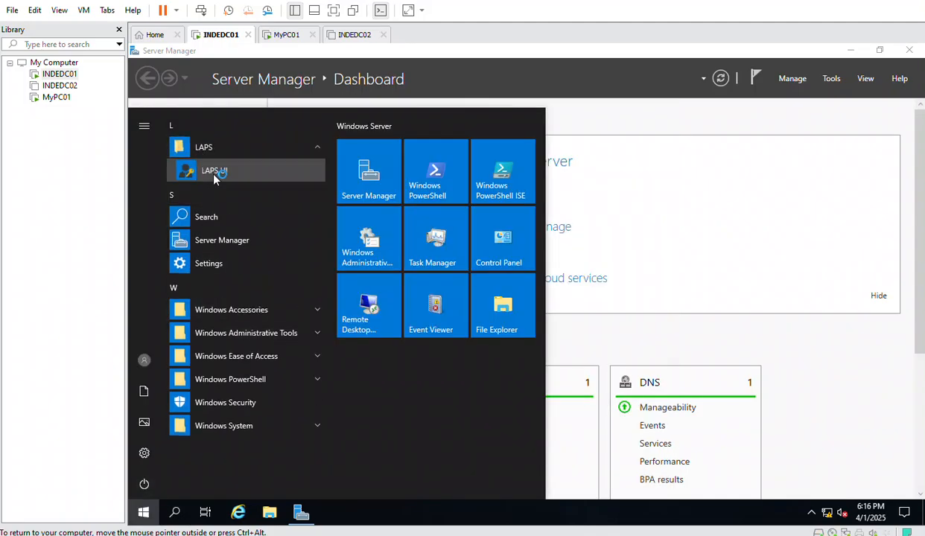
click(209, 170)
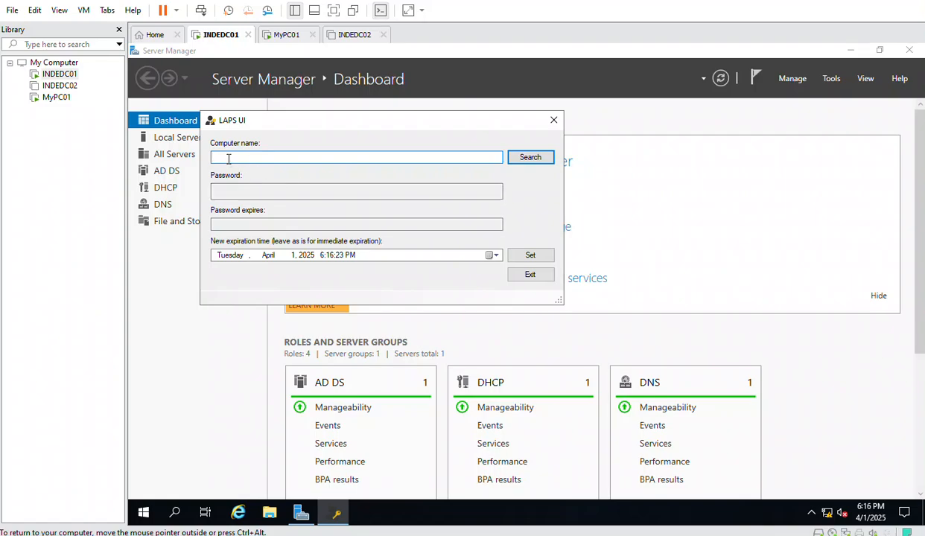
Retrieve and select DESKTOP-QIFOFCO's LAPS password, then reopen Active Directory Users and Computers
text(DESKTOP-QIFOFC0)
click(533, 158)
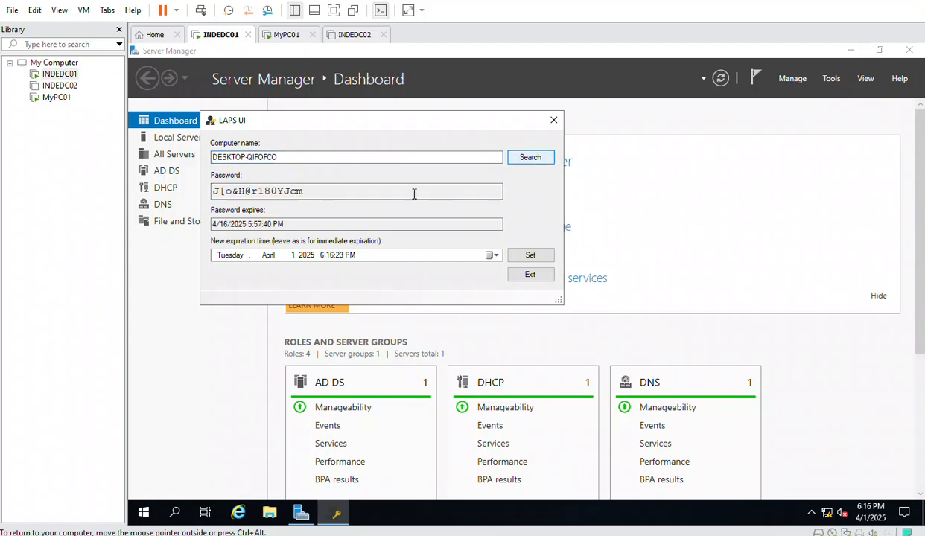
drag(320, 192, 179, 182)
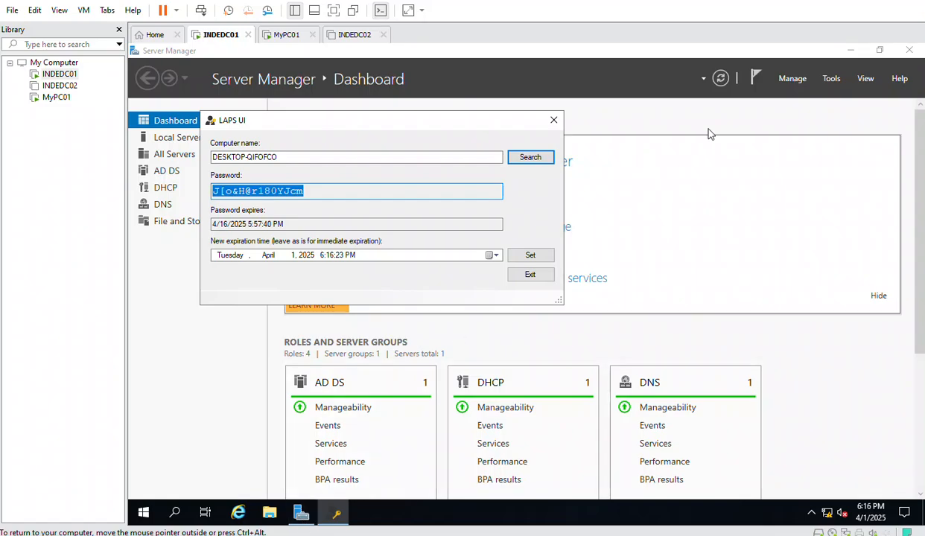
click(826, 78)
click(755, 153)
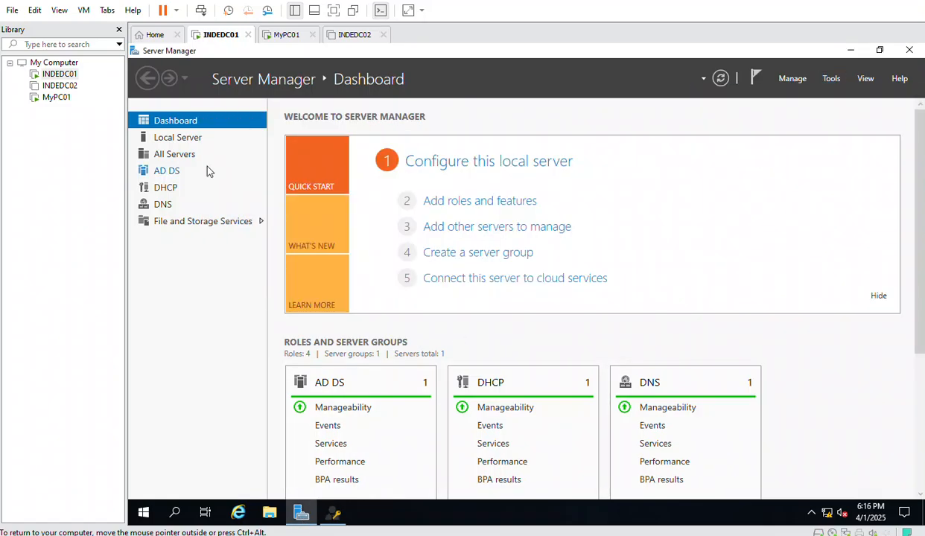
Turn on Advanced Features and open DESKTOP-QIFOFCO's properties from Delhi's computers
click(258, 127)
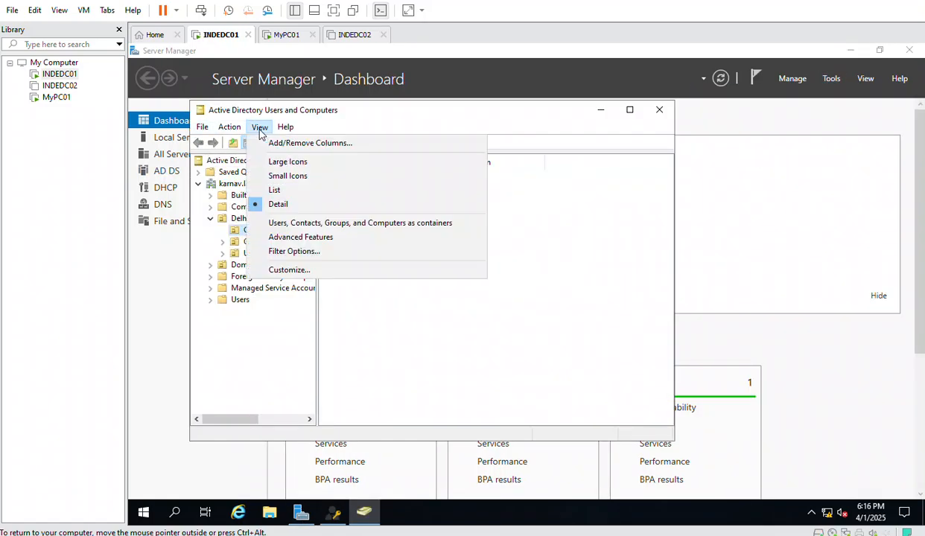
click(332, 236)
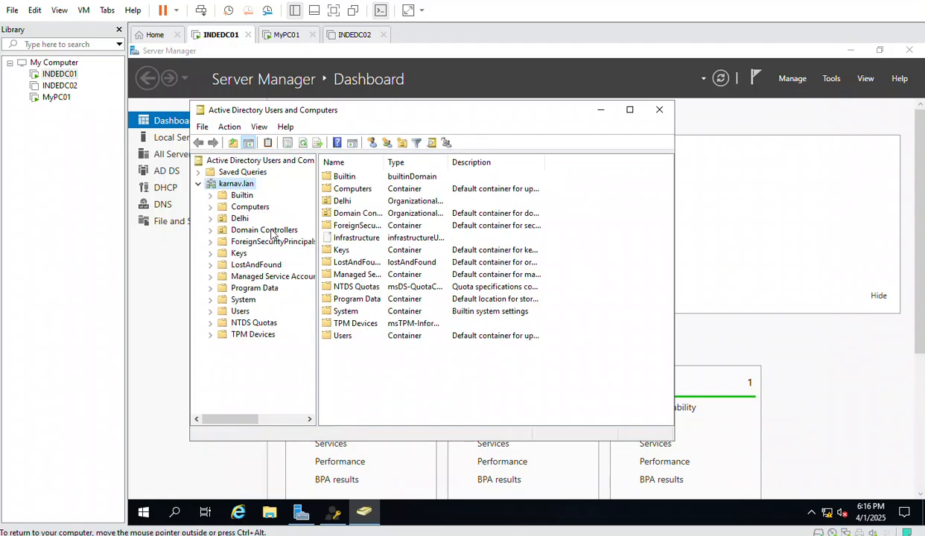
double_click(239, 218)
click(262, 230)
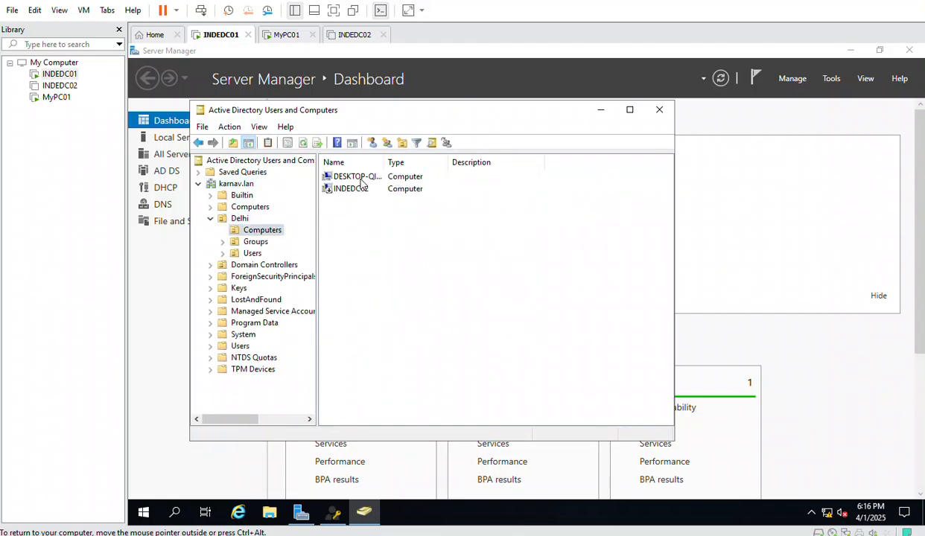
double_click(348, 176)
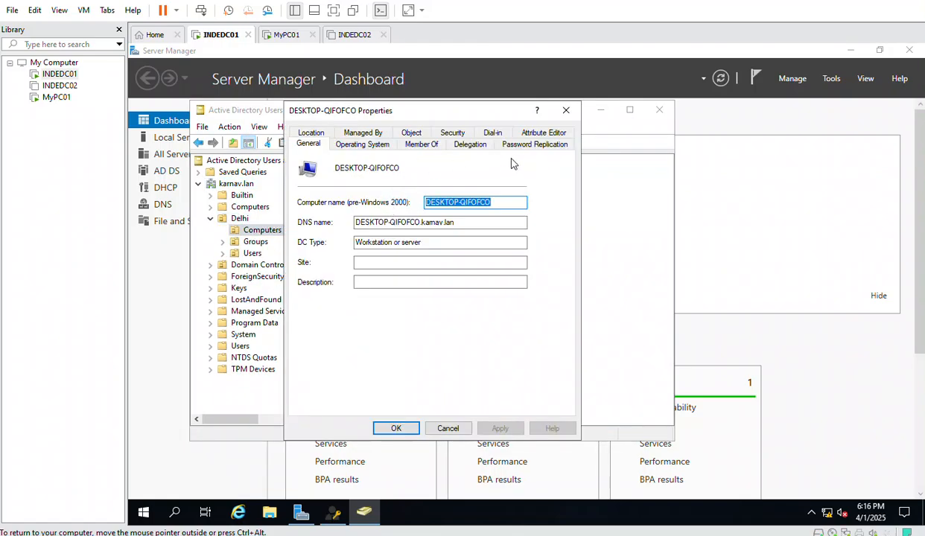
In the Attribute Editor, jump to the ms attributes and widen the Attribute column
click(543, 133)
click(336, 269)
text(ms)
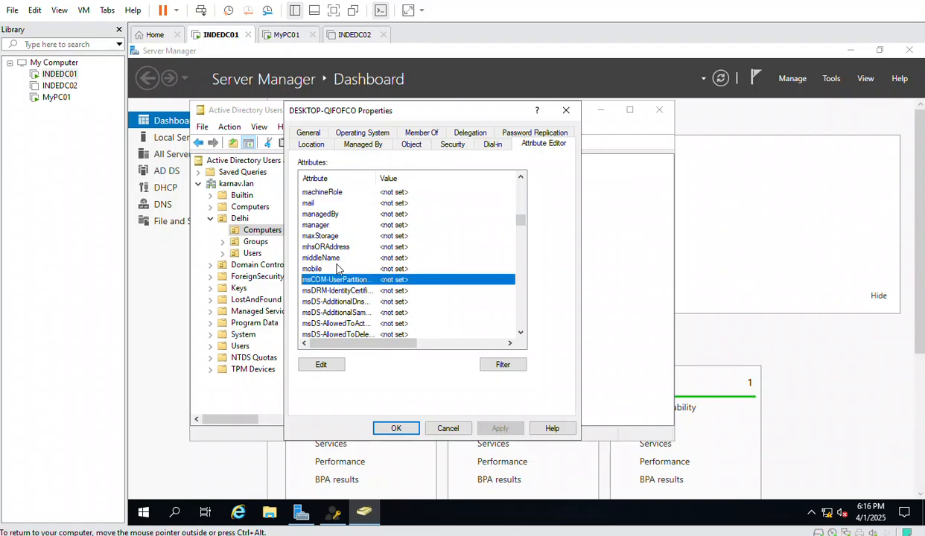
scroll(337, 269, down, 3)
scroll(342, 265, up, 2)
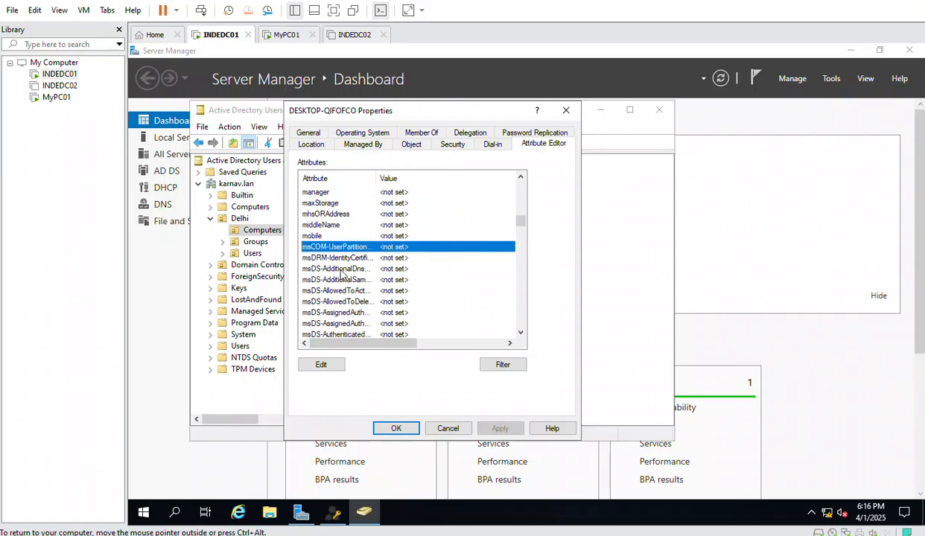
double_click(377, 178)
Scroll to and select ms-Mcs-AdmPwd to read the password, then cancel the properties
scroll(386, 286, down, 2)
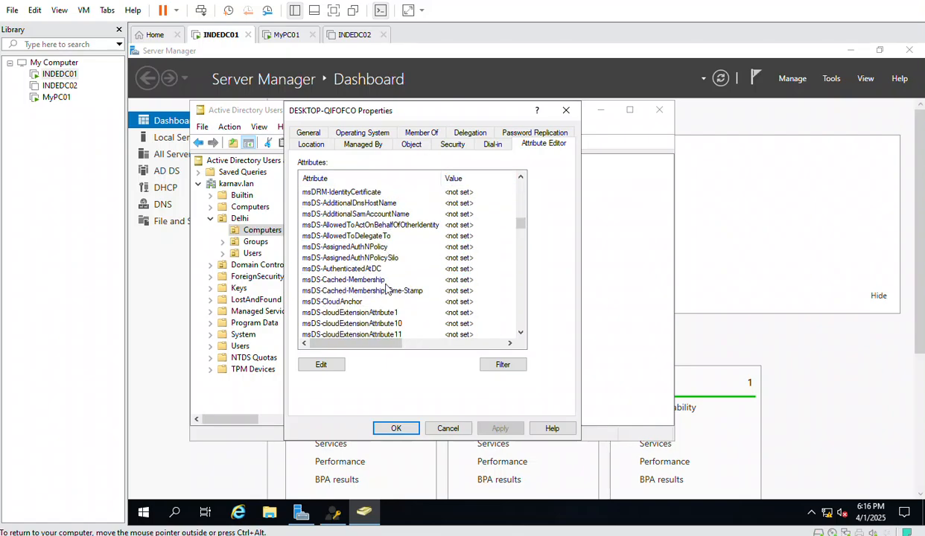
scroll(386, 289, down, 10)
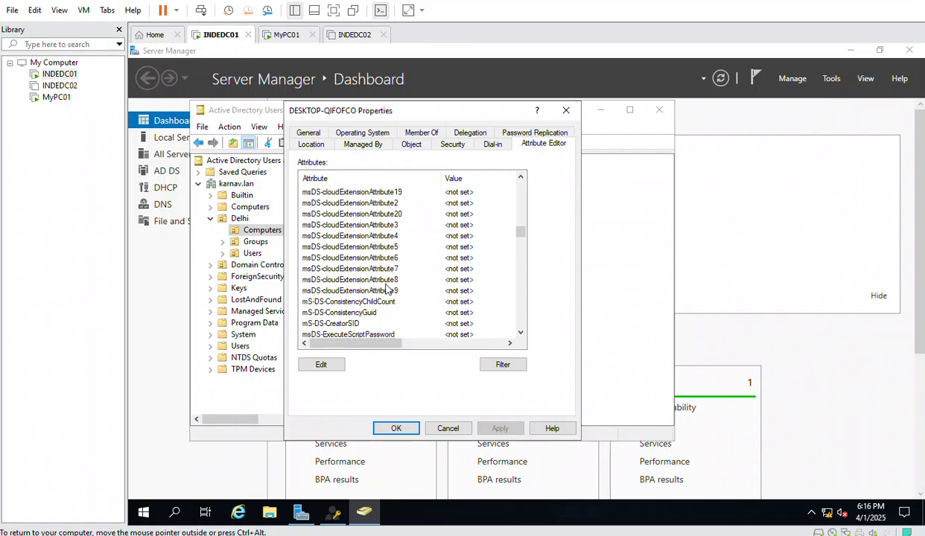
scroll(386, 289, down, 9)
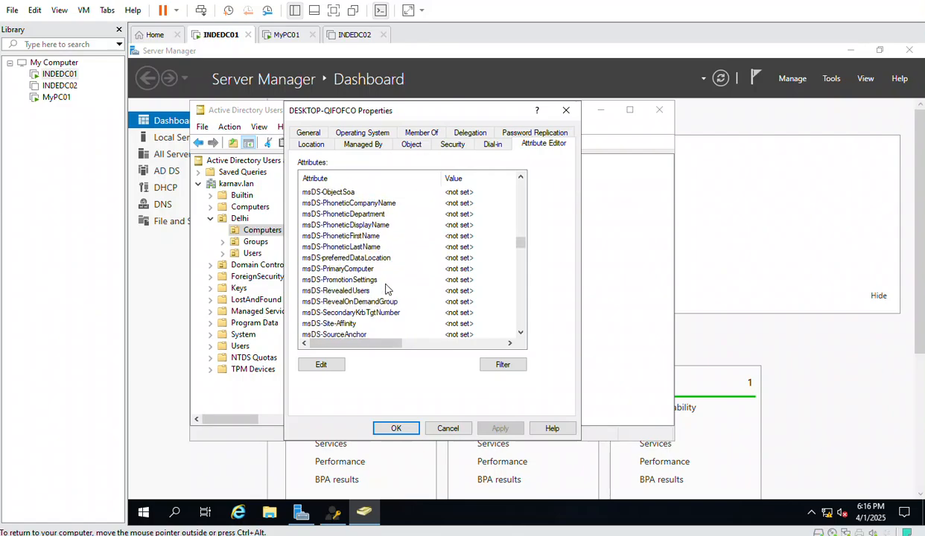
scroll(386, 289, down, 2)
scroll(386, 288, down, 1)
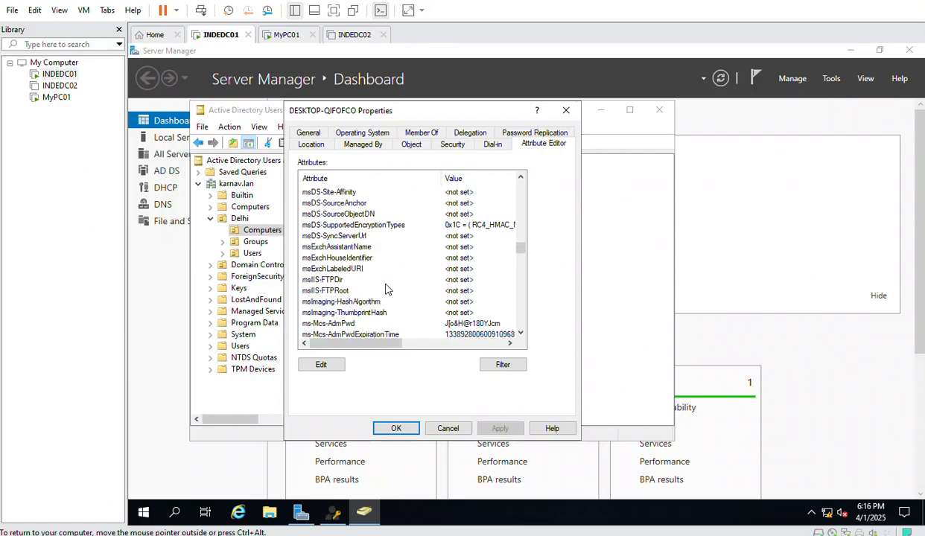
scroll(386, 288, down, 1)
click(336, 291)
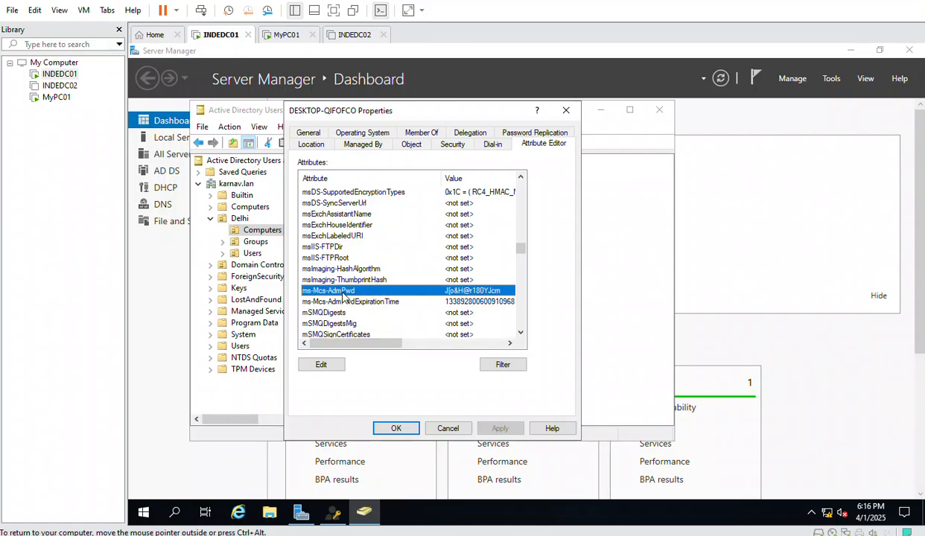
click(445, 428)
In an admin PowerShell, run get-admpwdpassword -computername DESKTOP-QIFOFCO, showing expiry 4/16/2025 5:57:40 PM
right_click(143, 514)
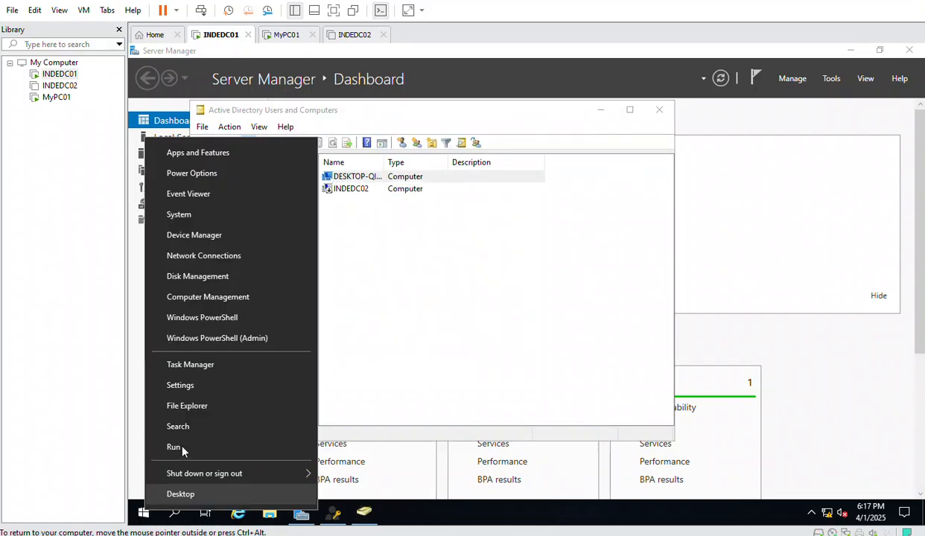
click(238, 339)
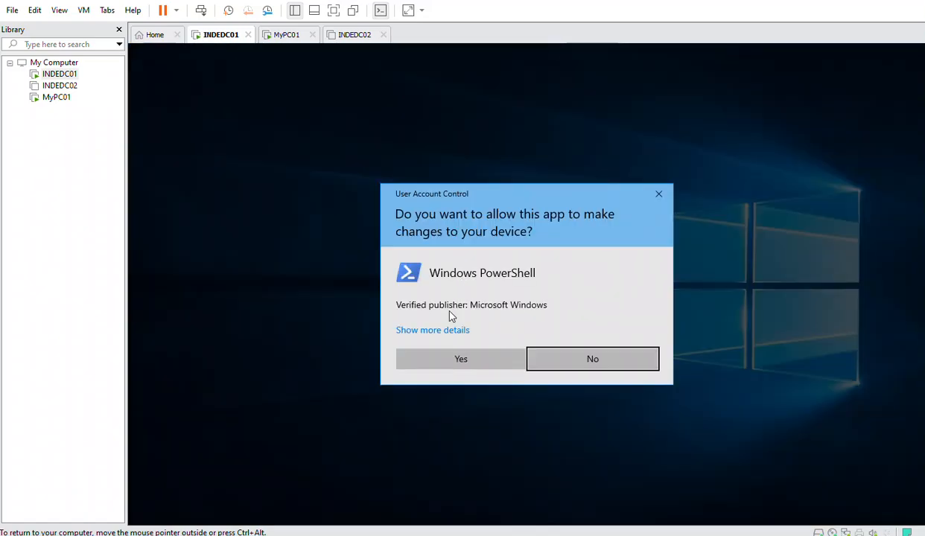
click(455, 363)
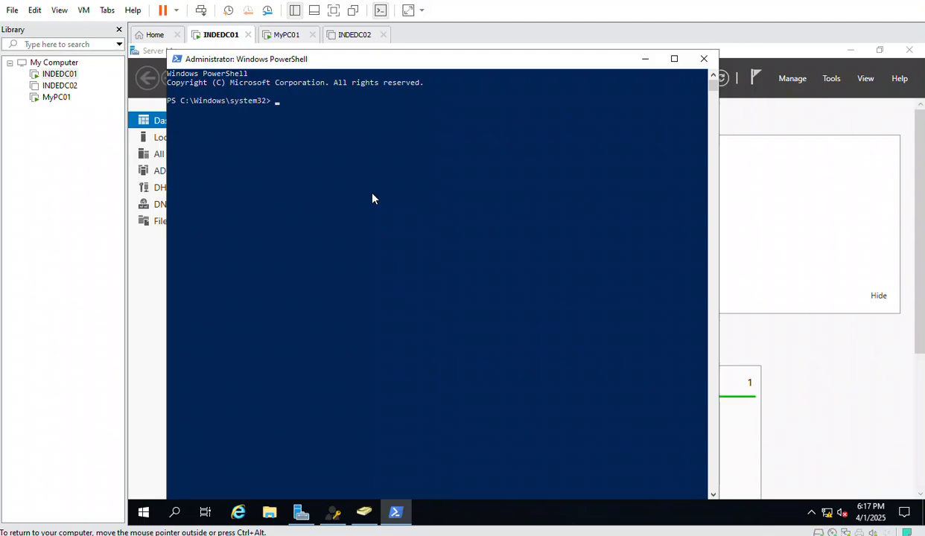
text(get-admpwdpassword -com)
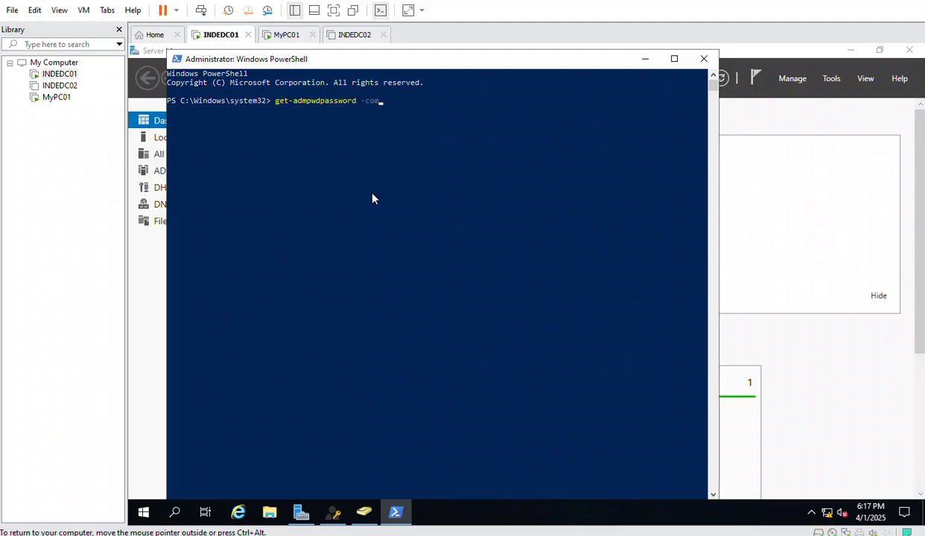
text(putername)
text(DESKTOP-QIFOFCO)
key(Return)
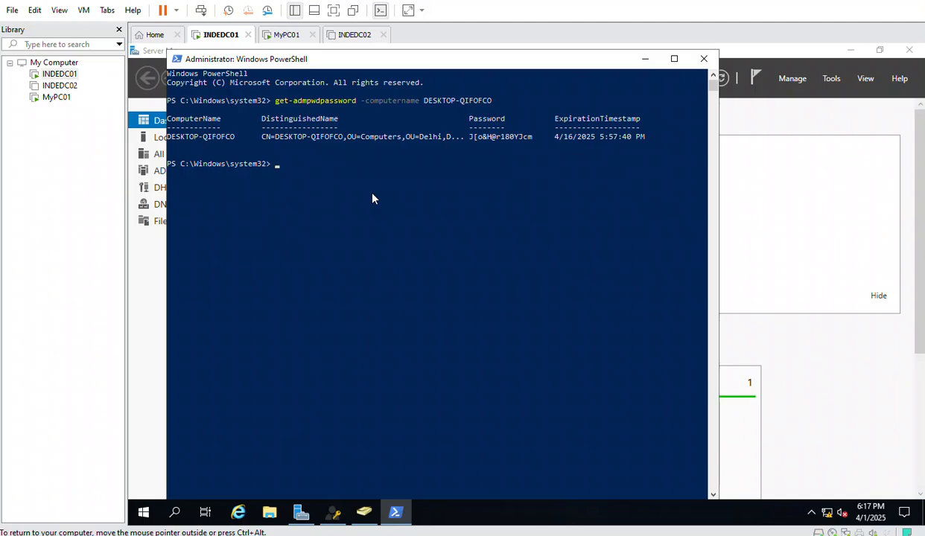
Start typing get-adcomputer DESKTOP-QIFOFCO -properties * | select-object name, correcting typos
key(Up)
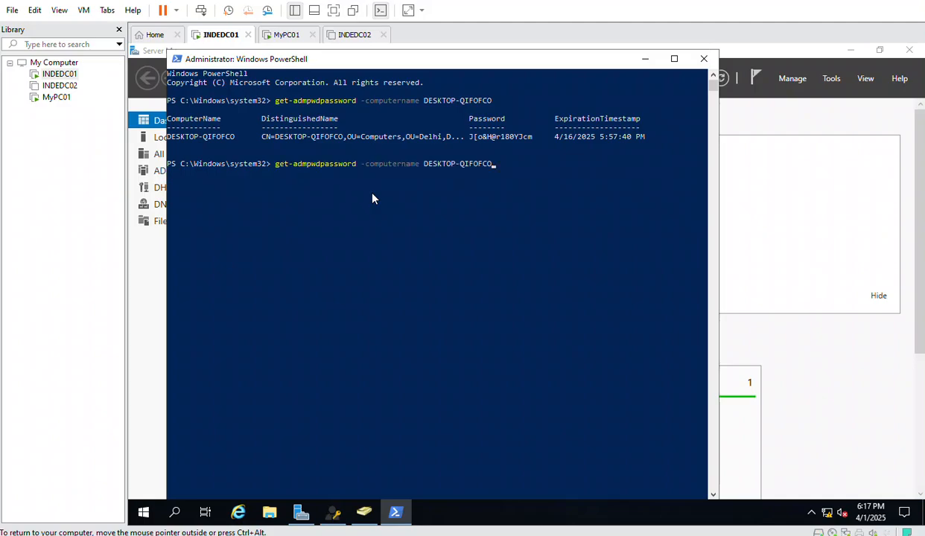
key(BackSpace)
key(BackSpace)
key(BackSpace)
key(BackSpace)
key(BackSpace)
key(BackSpace)
key(BackSpace)
key(BackSpace)
key(BackSpace)
key(BackSpace)
key(BackSpace)
key(BackSpace)
key(BackSpace)
key(BackSpace)
key(BackSpace)
key(BackSpace)
key(BackSpace)
key(BackSpace)
key(BackSpace)
key(BackSpace)
key(BackSpace)
key(BackSpace)
key(BackSpace)
key(BackSpace)
key(BackSpace)
key(BackSpace)
key(BackSpace)
key(BackSpace)
key(BackSpace)
key(BackSpace)
key(BackSpace)
key(BackSpace)
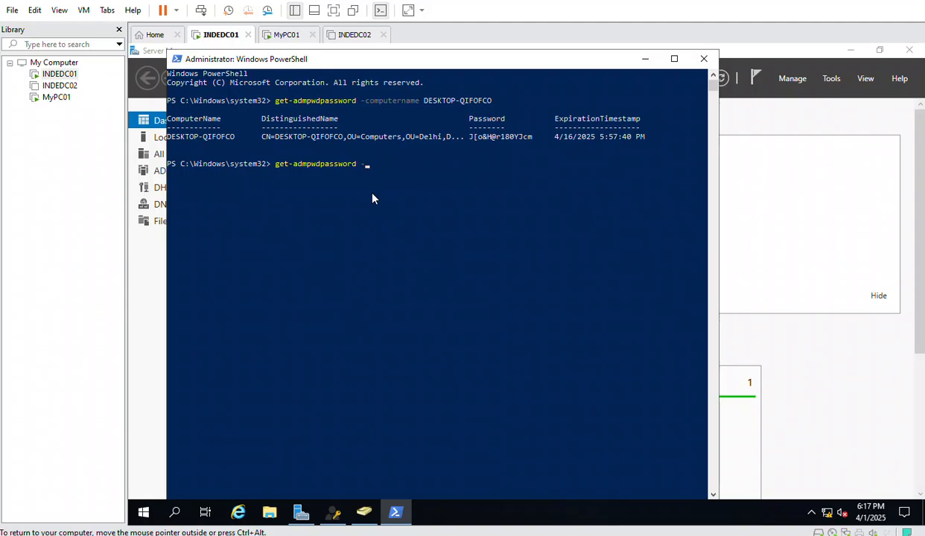
text(get-adcomputer)
text(DESKTOP-QIFOFCO)
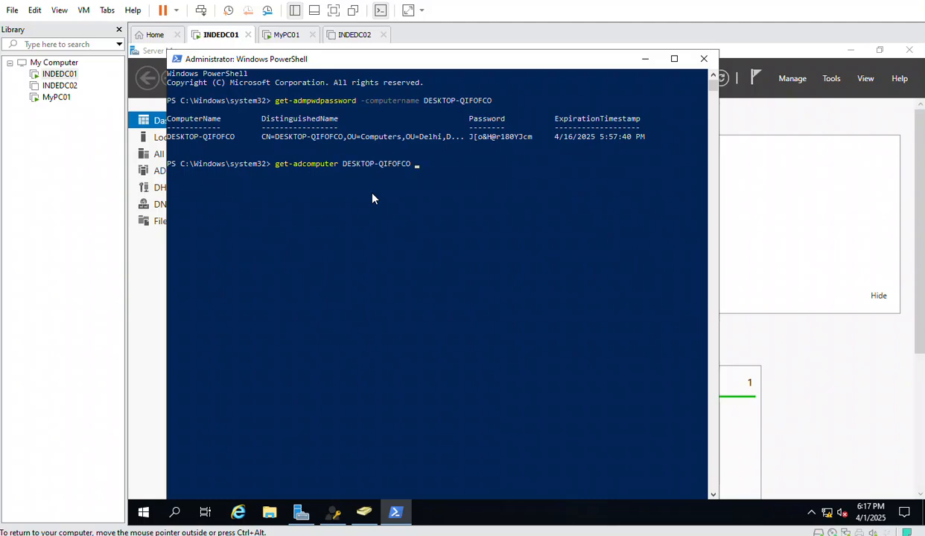
text(-properties * | select-objkect)
key(BackSpace)
key(BackSpace)
key(BackSpace)
key(BackSpace)
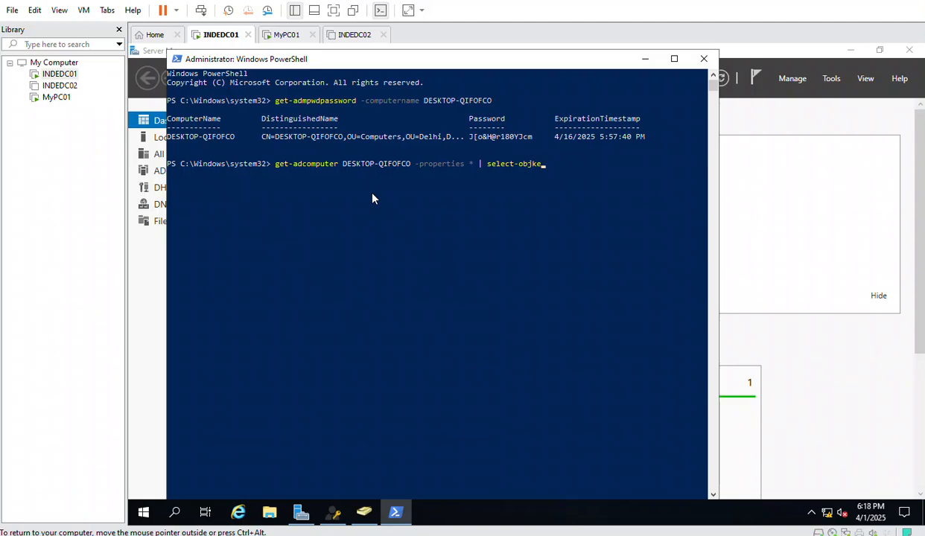
text(ectname)
key(BackSpace)
key(BackSpace)
key(BackSpace)
key(BackSpace)
text(name,)
In ADUC, open DESKTOP-QIFOFCO's Attribute Editor and jump to the ms attributes
click(365, 512)
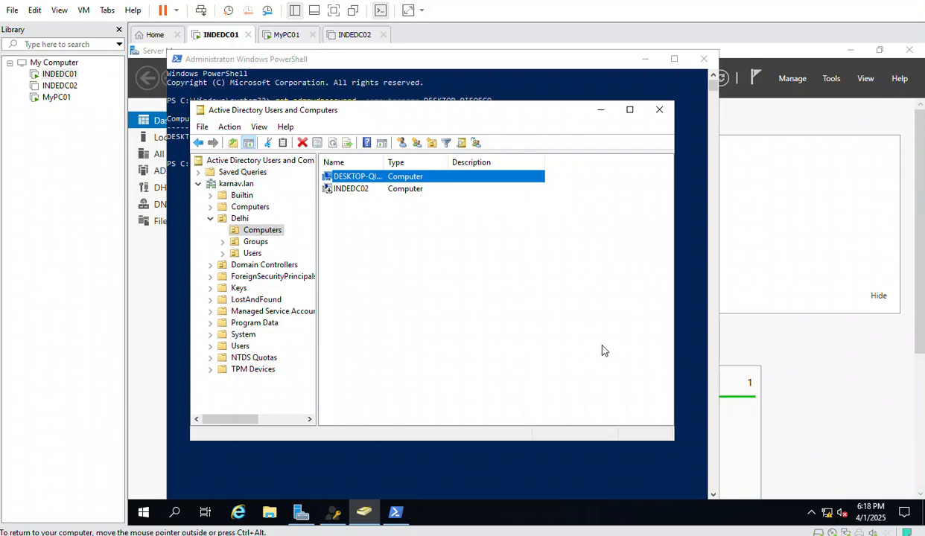
double_click(380, 177)
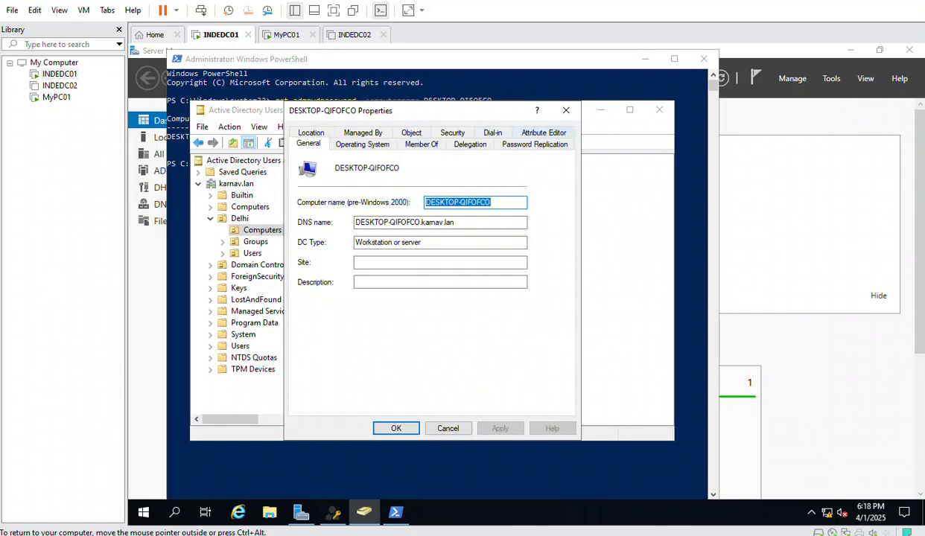
click(543, 139)
click(354, 260)
key(m)
key(s)
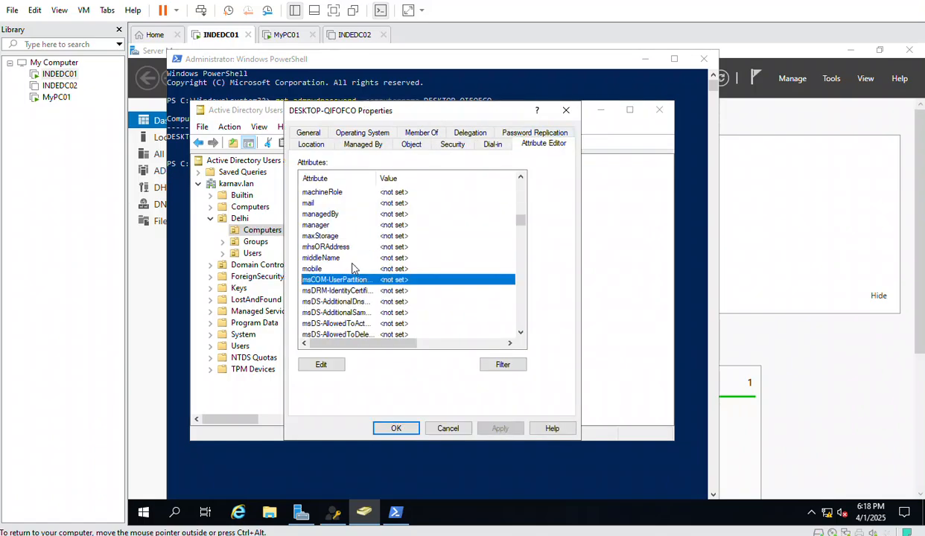
Scroll to ms-Mcs-AdmPwd, open it, and copy the attribute name
scroll(355, 270, down, 3)
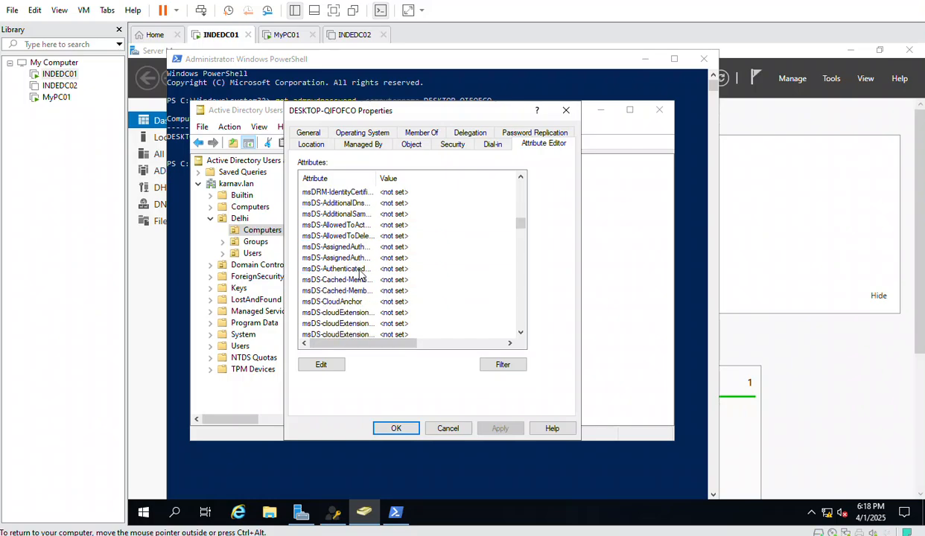
scroll(359, 274, up, 2)
scroll(360, 274, down, 10)
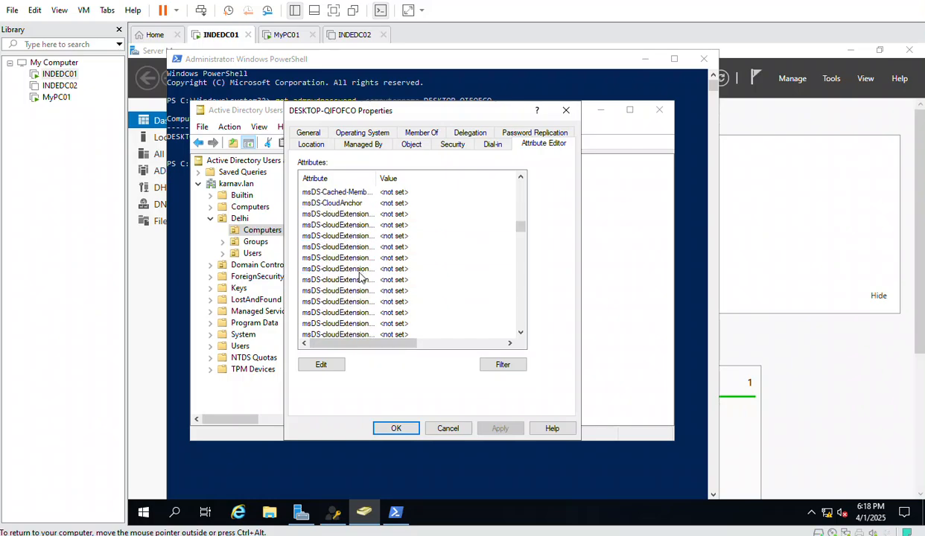
scroll(360, 275, down, 7)
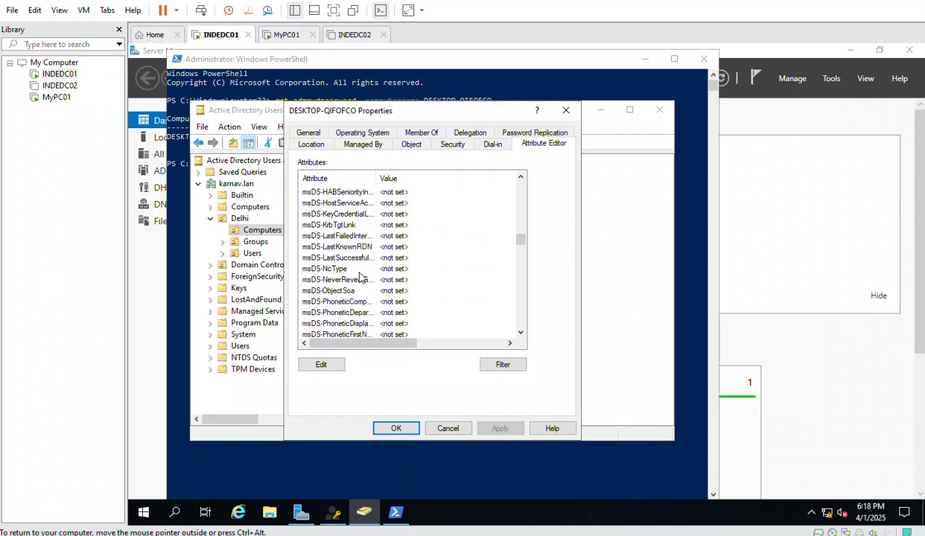
scroll(359, 277, down, 5)
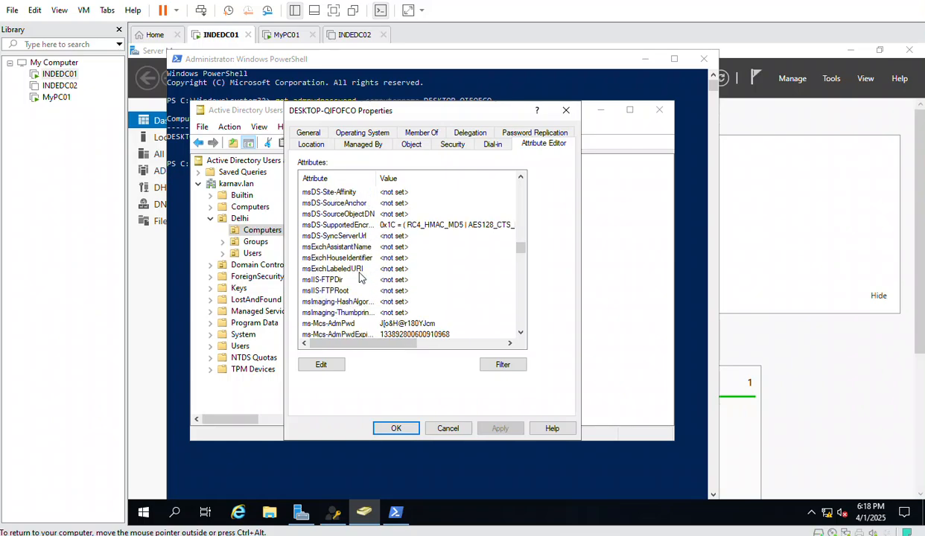
double_click(376, 326)
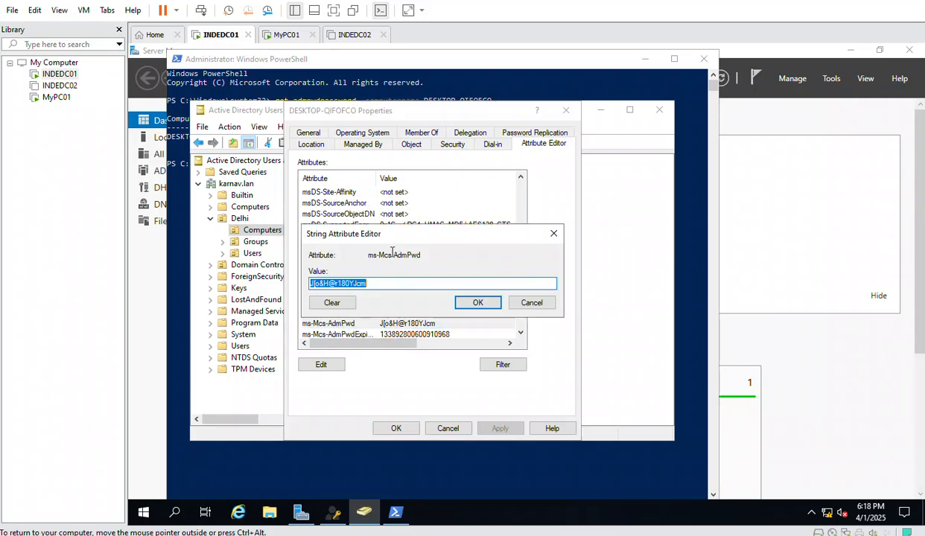
drag(419, 254, 365, 256)
key(ctrl+c)
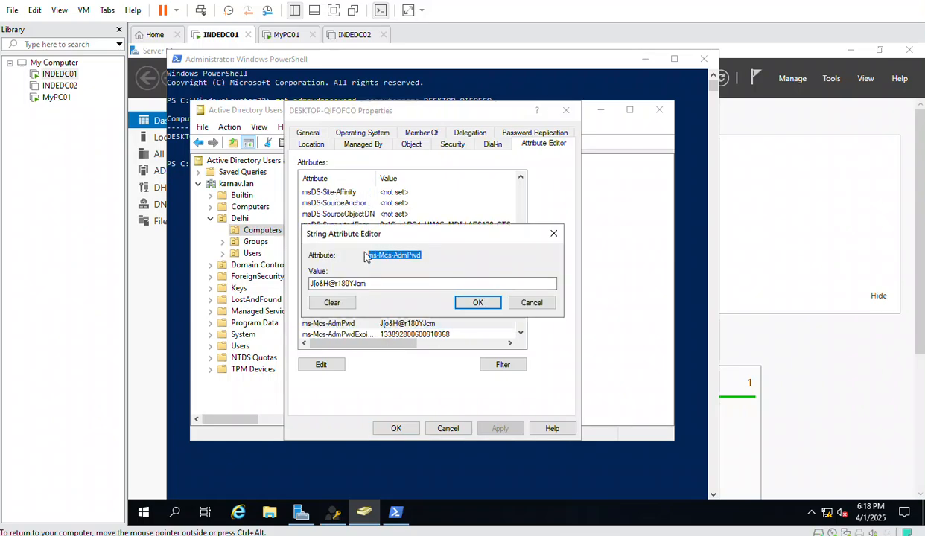
Paste ms-Mcs-AdmPwd into the get-adcomputer command and run it
click(469, 446)
key(ctrl+v)
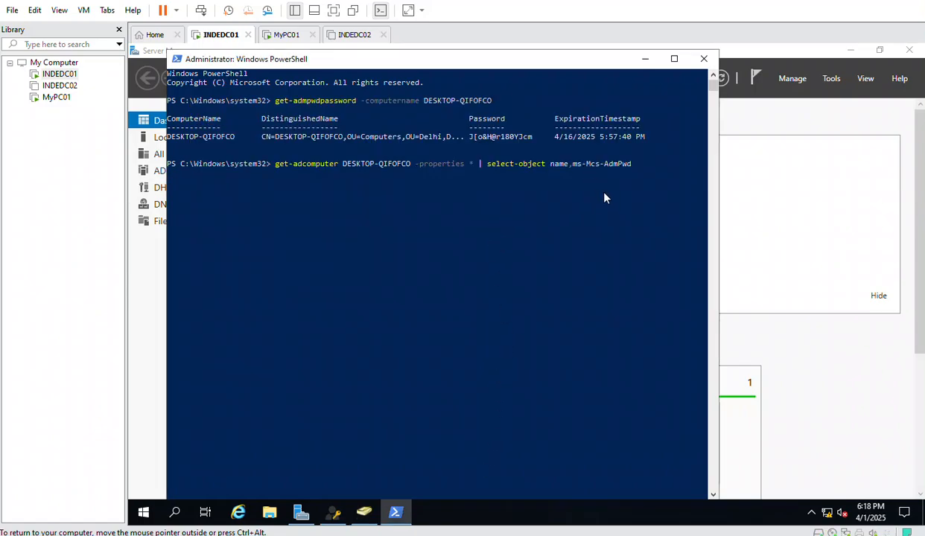
key(Return)
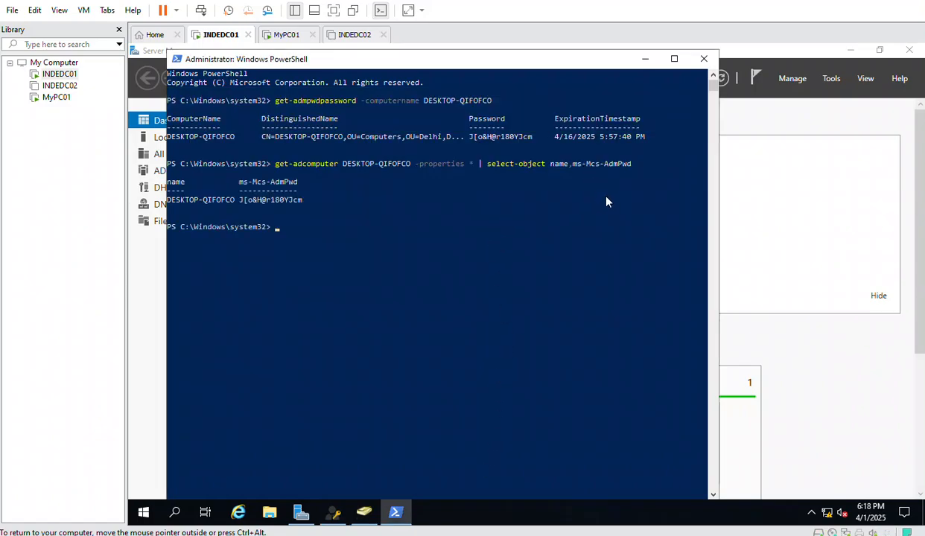
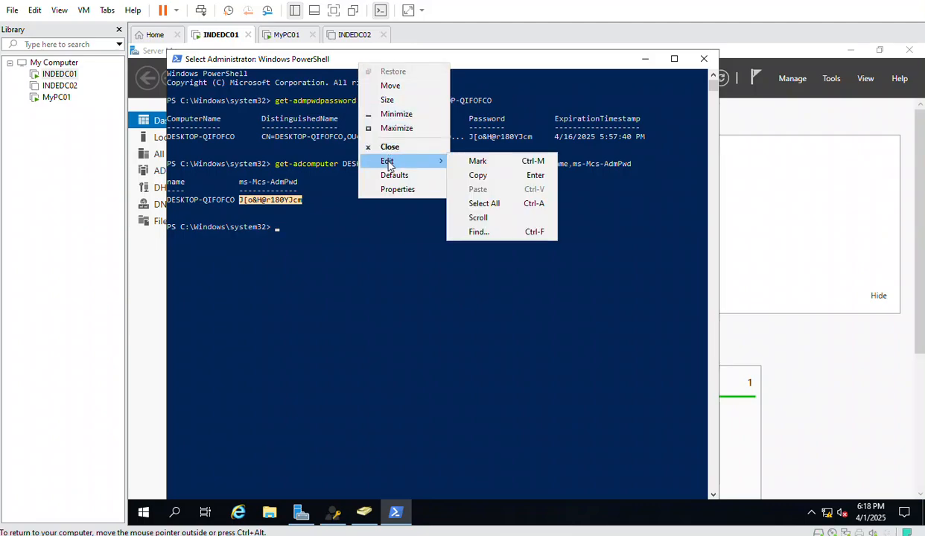
Copy the retrieved LAPS password from the PowerShell console and switch to the MyPC01 VM
click(482, 179)
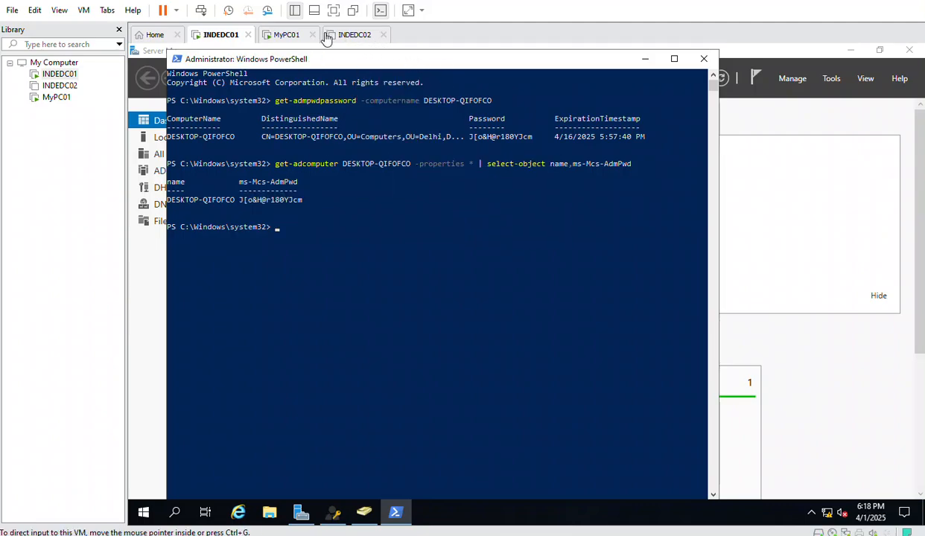
click(287, 35)
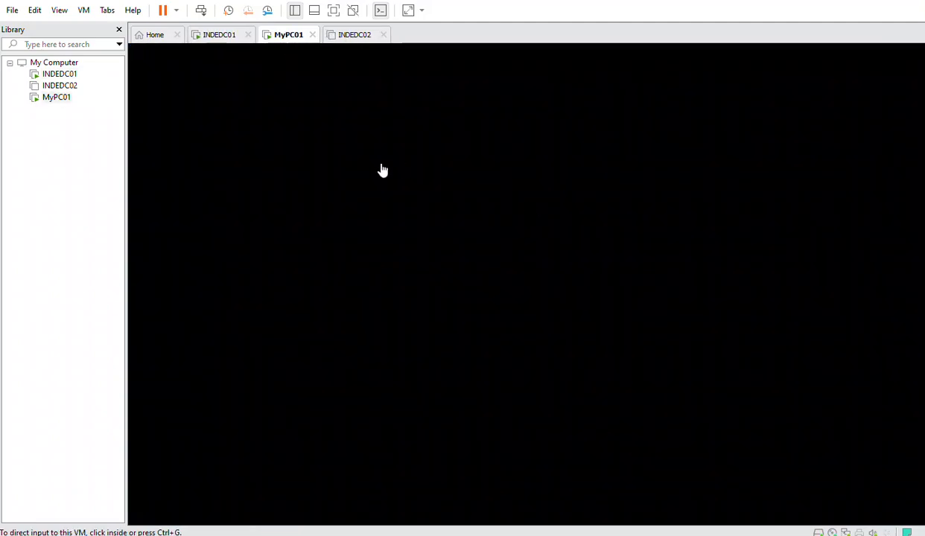
Send Ctrl+Alt+Del to MyPC01, choose Other user, and enter the account's user name
right_click(60, 98)
click(152, 232)
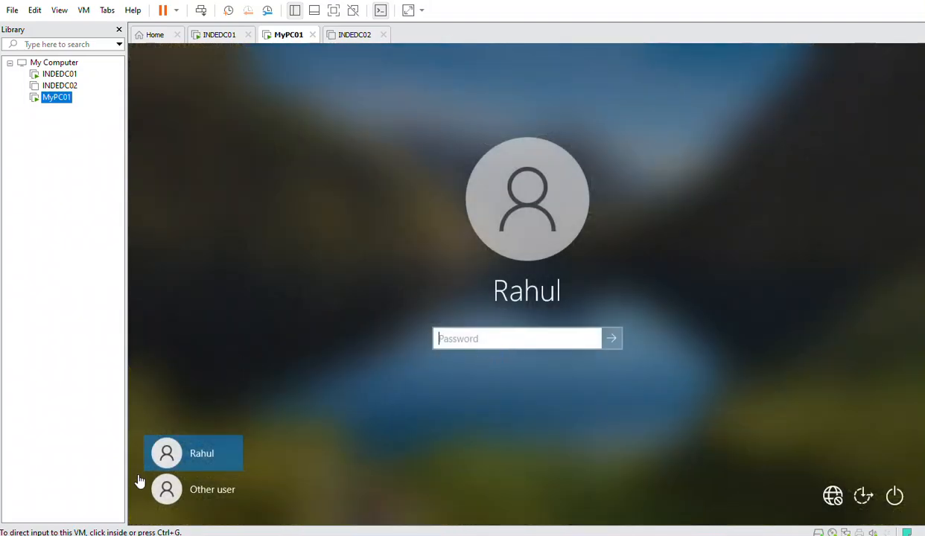
click(192, 481)
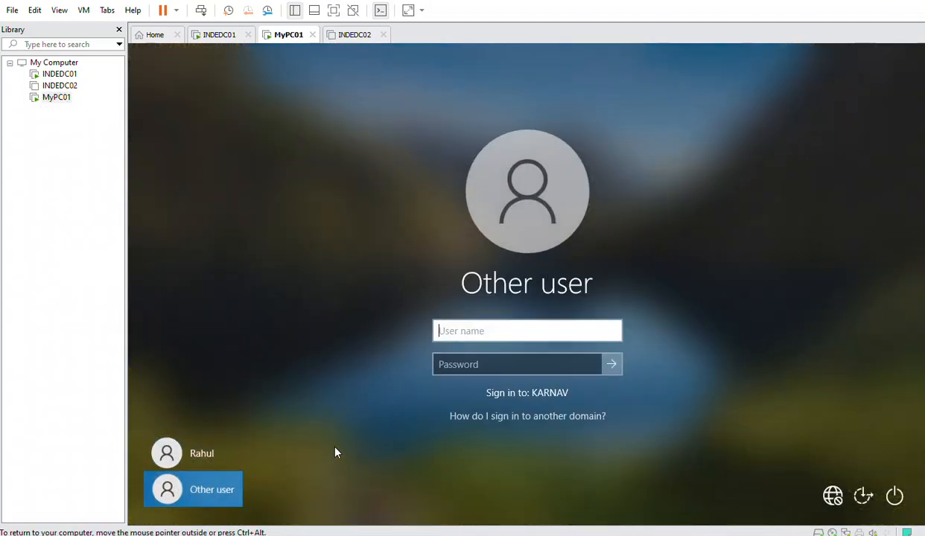
text(ramesh)
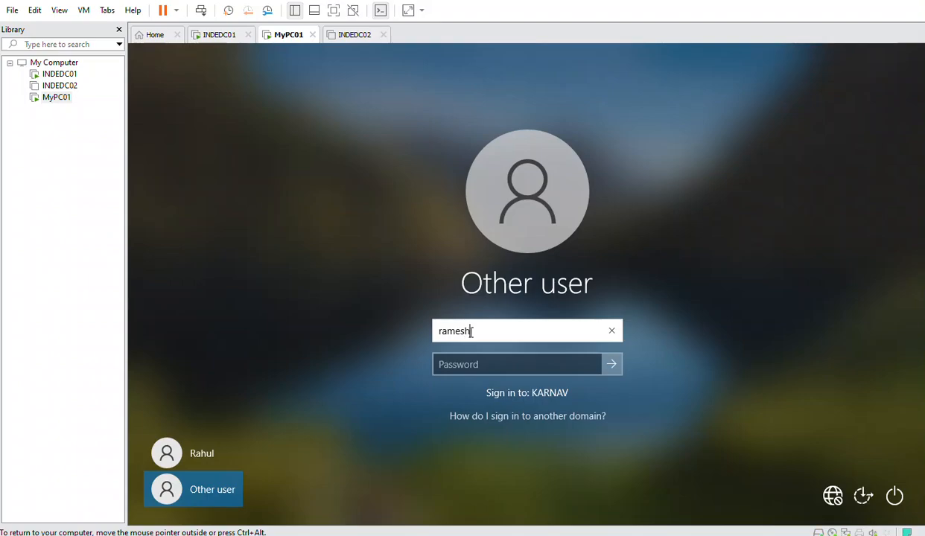
key(Tab)
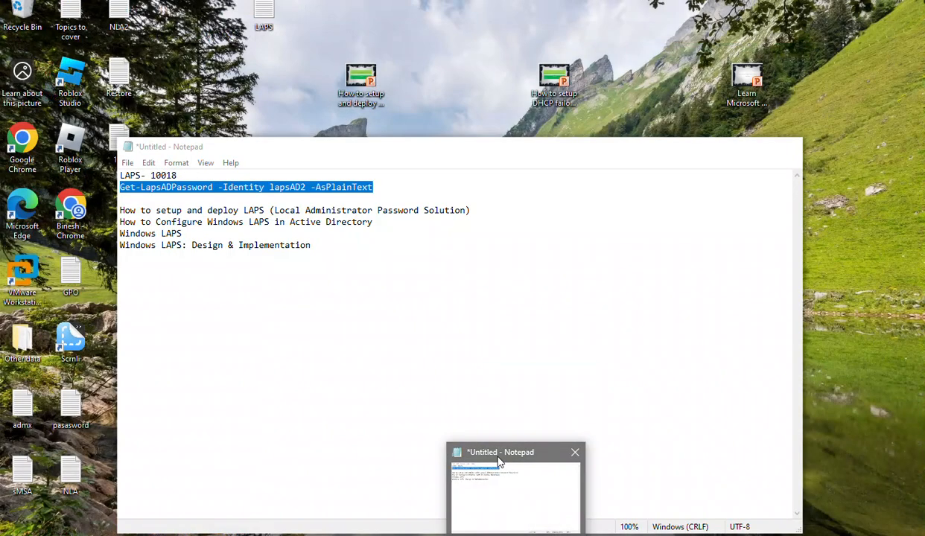
Remove a stray password character, release the VM, and bring up the host Run prompt
click(499, 469)
click(729, 148)
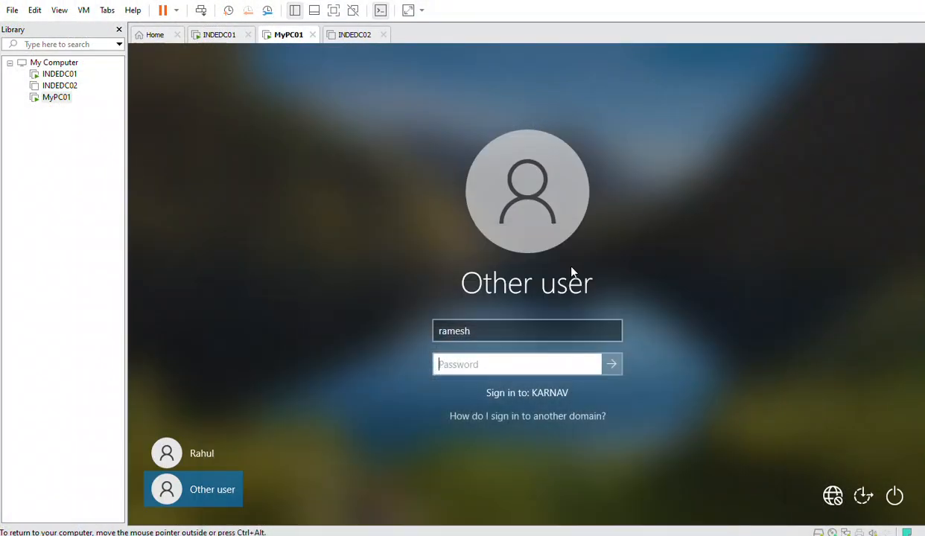
text(•)
key(BackSpace)
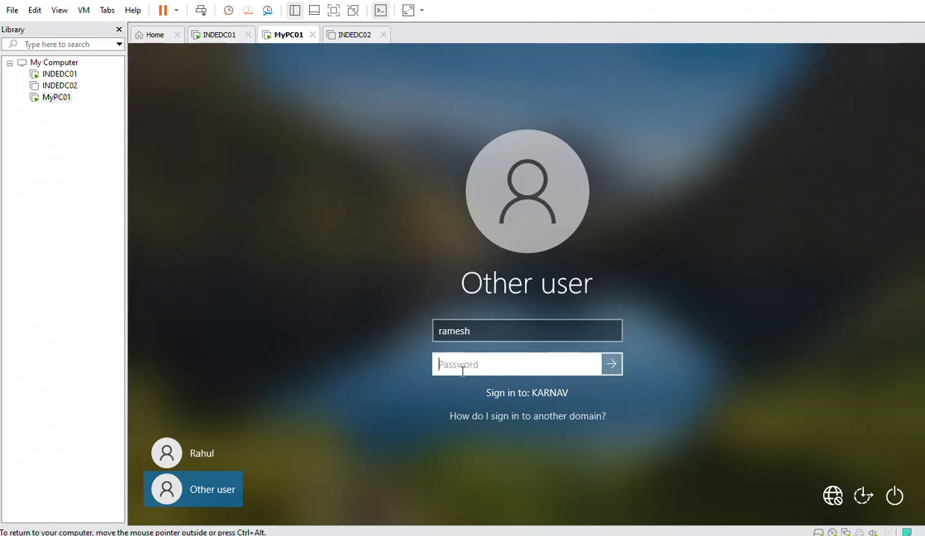
key(ctrl+alt)
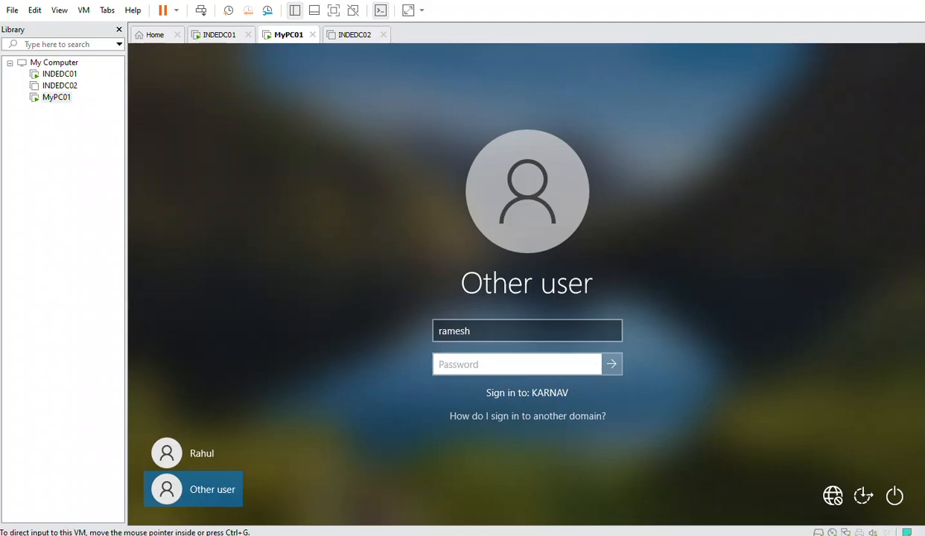
key(super+r)
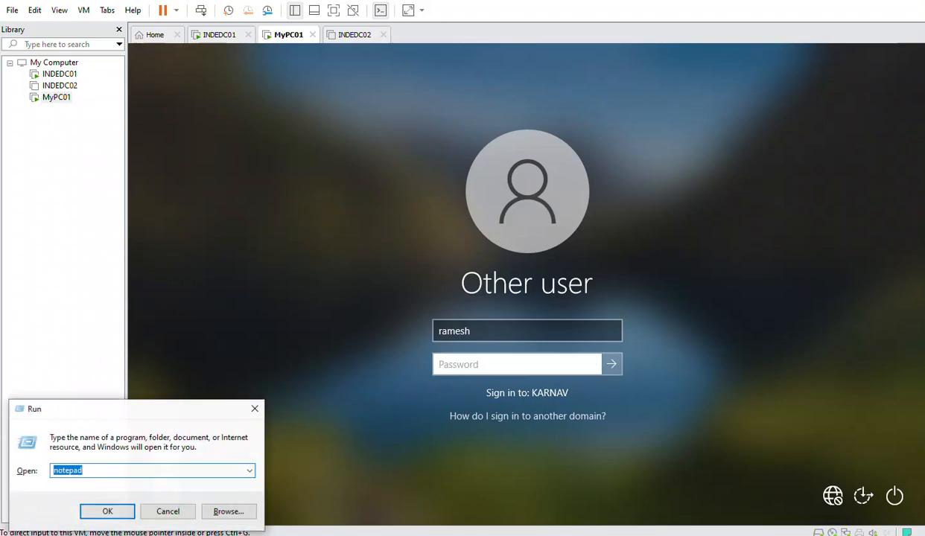
Paste the copied password into a new host Notepad beside the VM and begin typing it
click(108, 511)
key(ctrl+v)
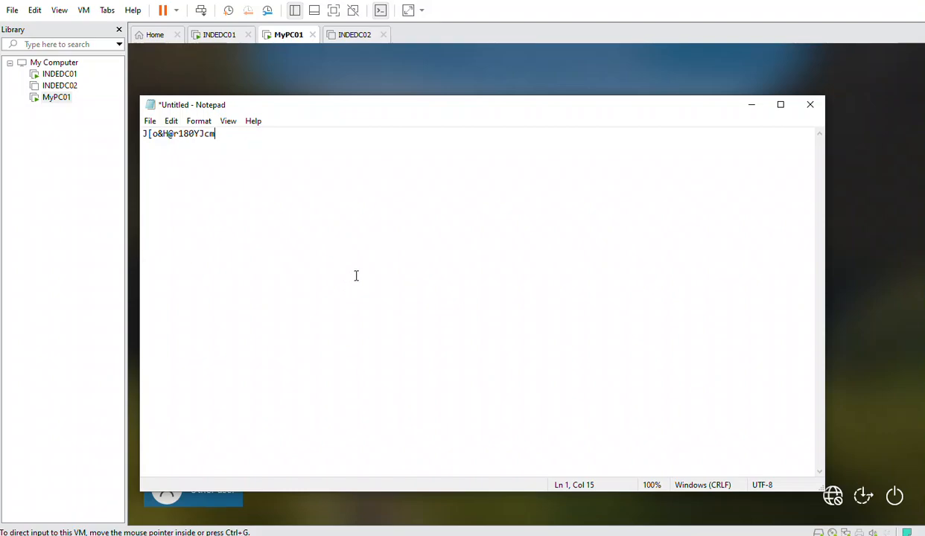
drag(281, 112, 716, 264)
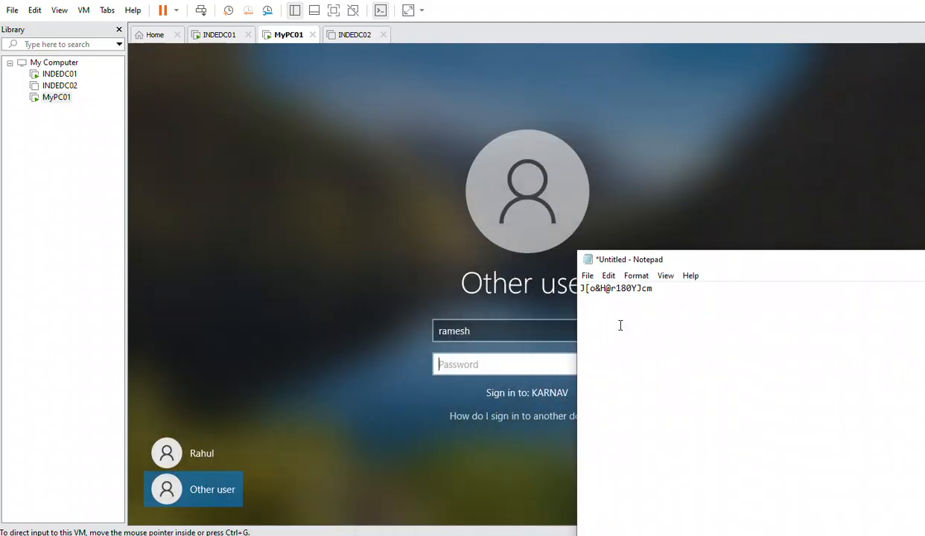
click(472, 366)
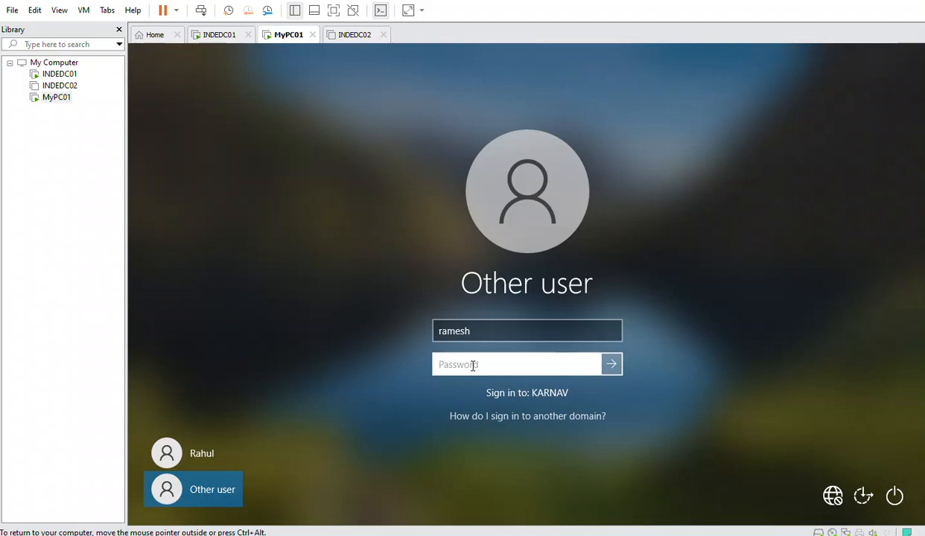
text(P)
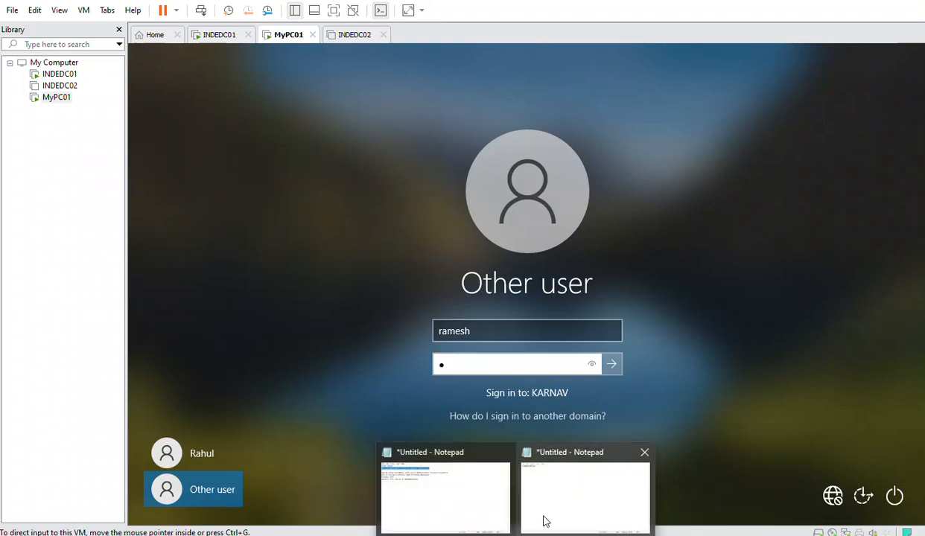
Keep typing the password into the VM's Password field, checking each part against Notepad
click(555, 500)
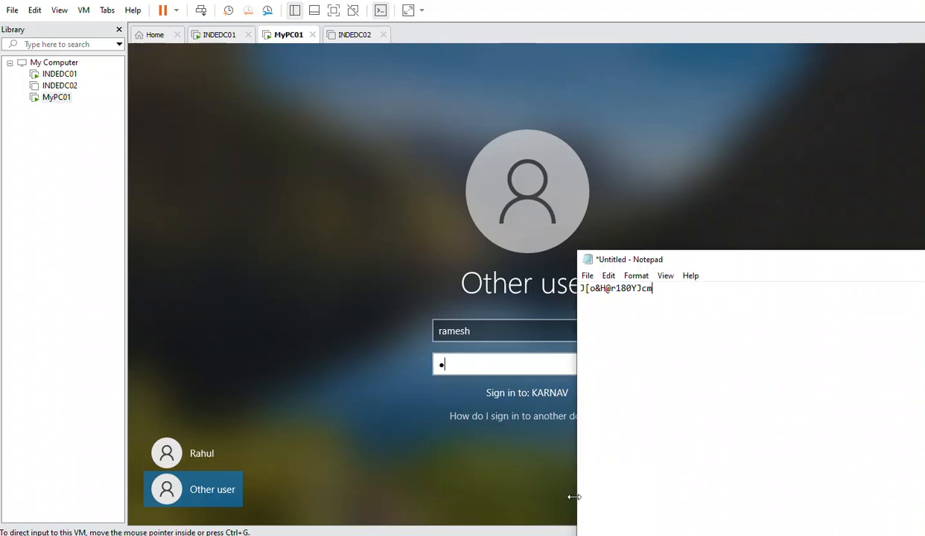
click(463, 362)
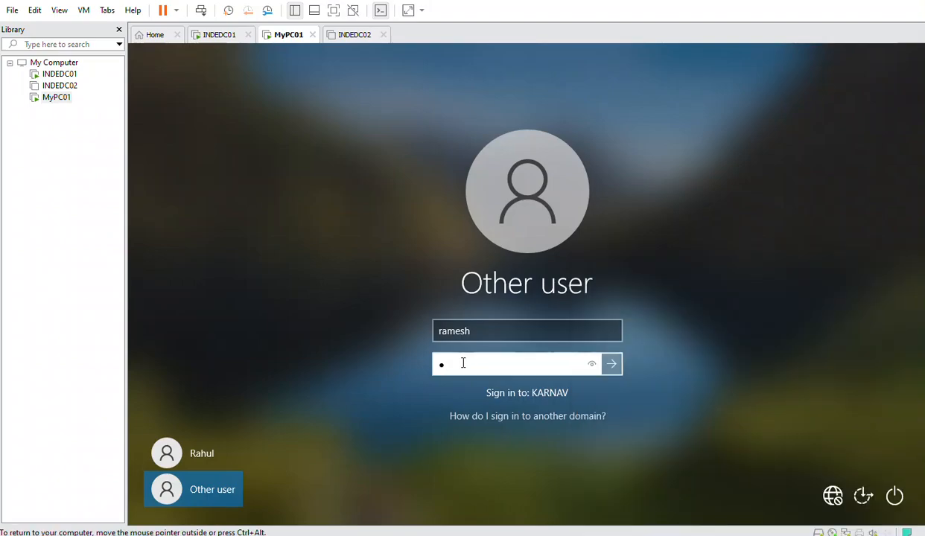
text(J[)
click(538, 495)
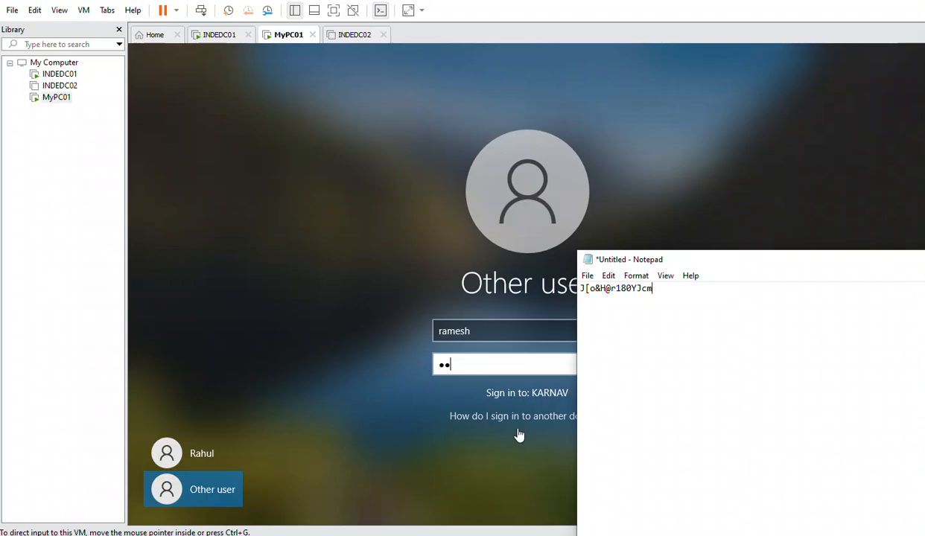
click(464, 364)
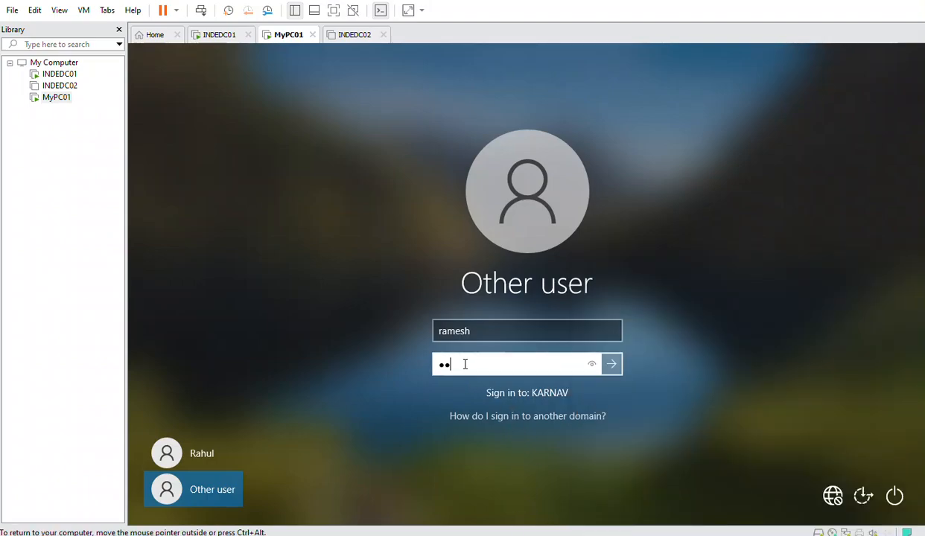
text(***)
click(554, 527)
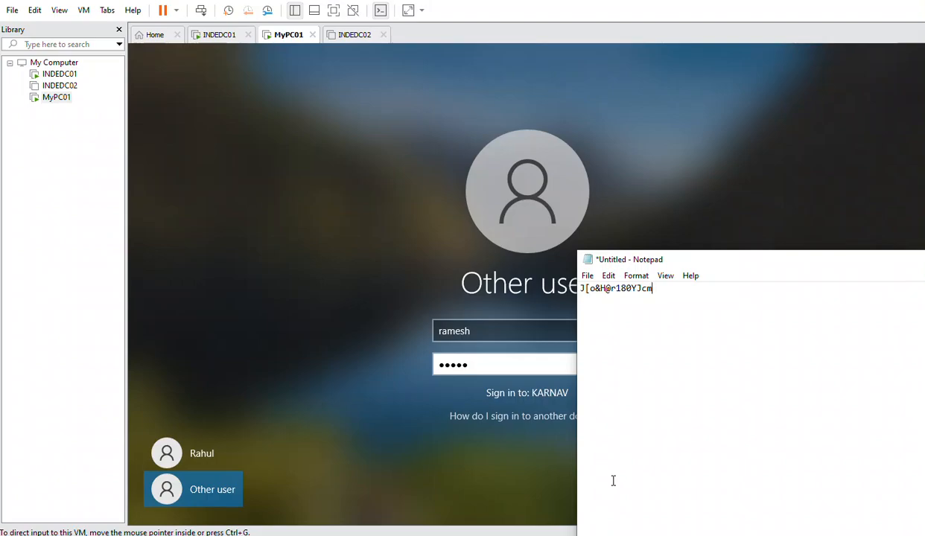
click(478, 364)
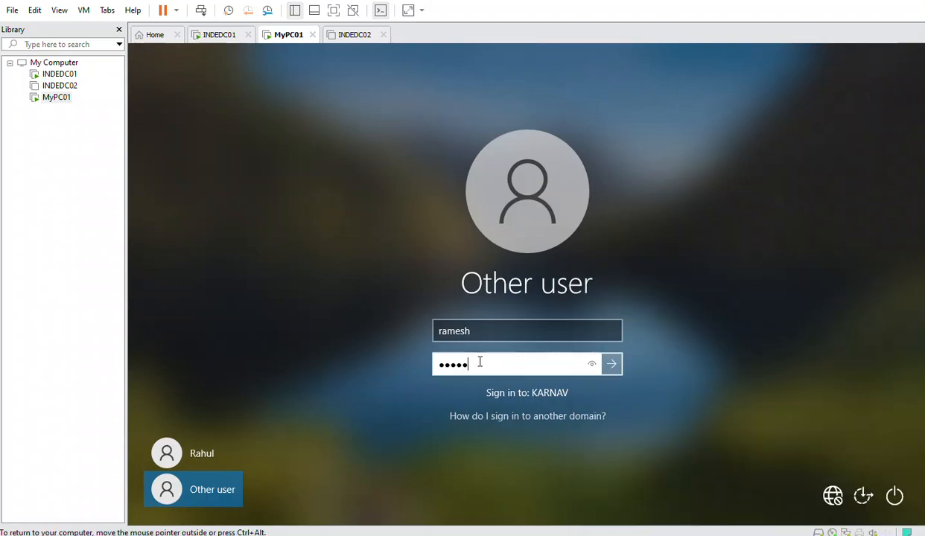
text(•)
Finish entering the password, reveal it to verify, and submit the sign-in
key(ctrl+alt)
click(560, 490)
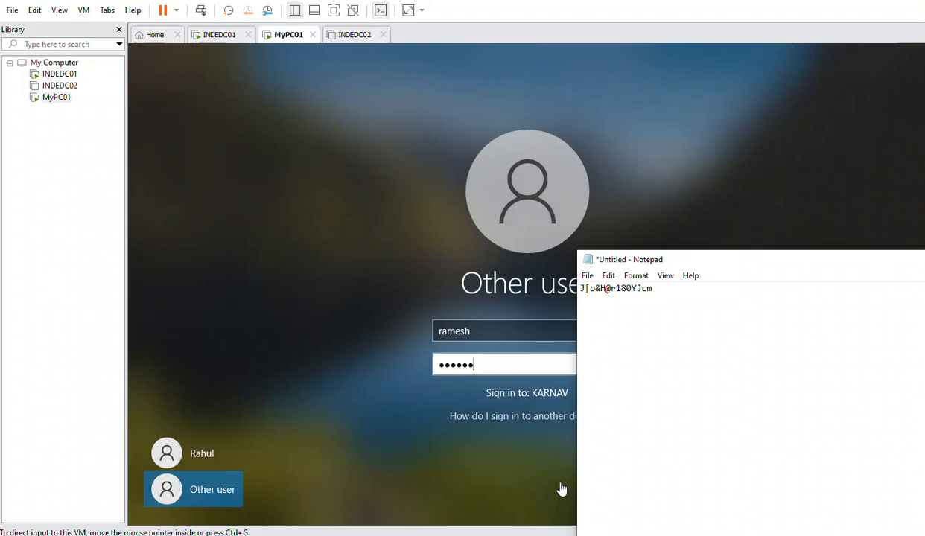
click(487, 365)
text(r)
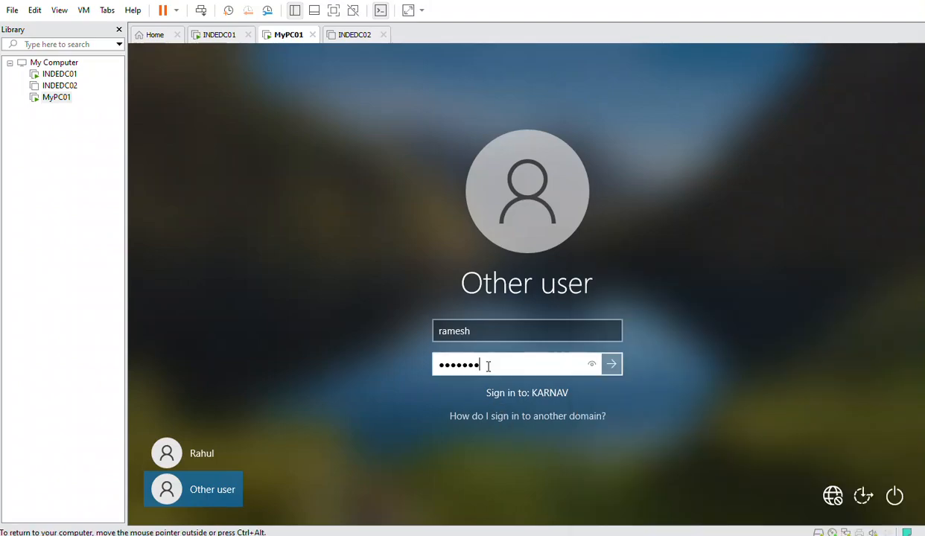
text(******)
click(591, 364)
click(609, 370)
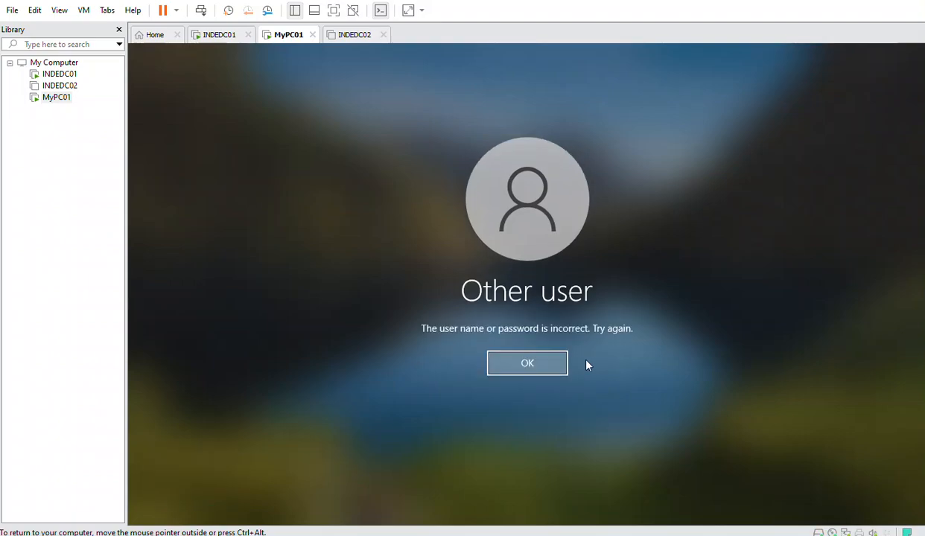
Dismiss the incorrect-password error and bring the host Notepad with the password forward
click(558, 365)
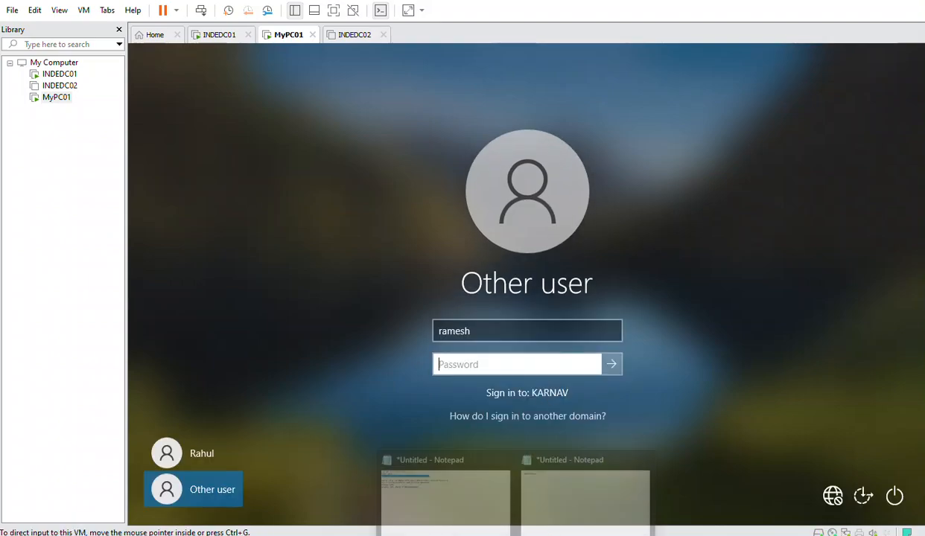
click(566, 489)
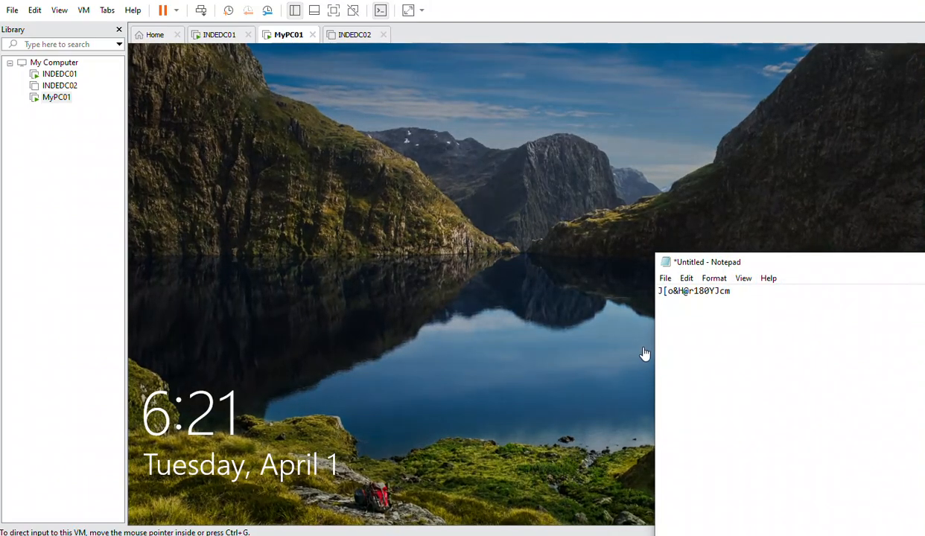
Send Ctrl+Alt+Del to MyPC01 again, pick Other user, and enter the user name
click(574, 345)
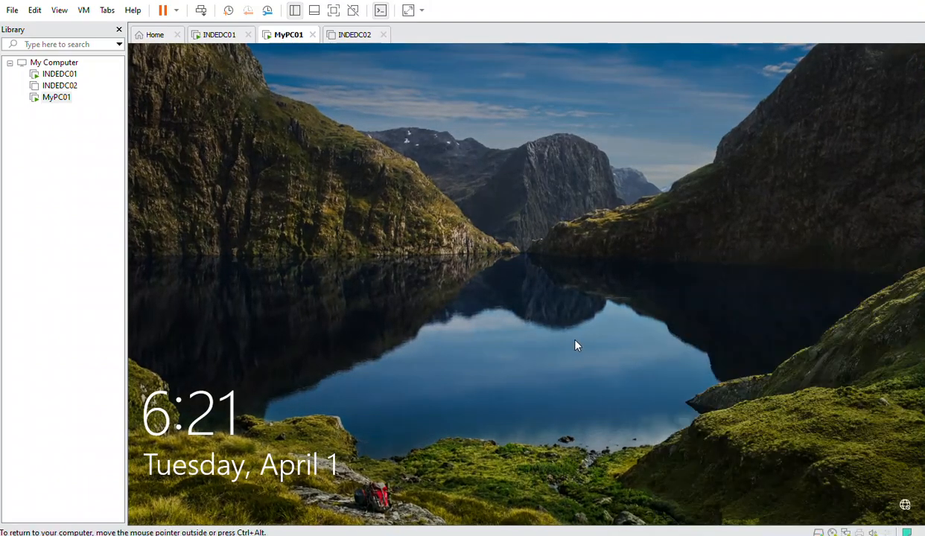
right_click(58, 98)
click(147, 232)
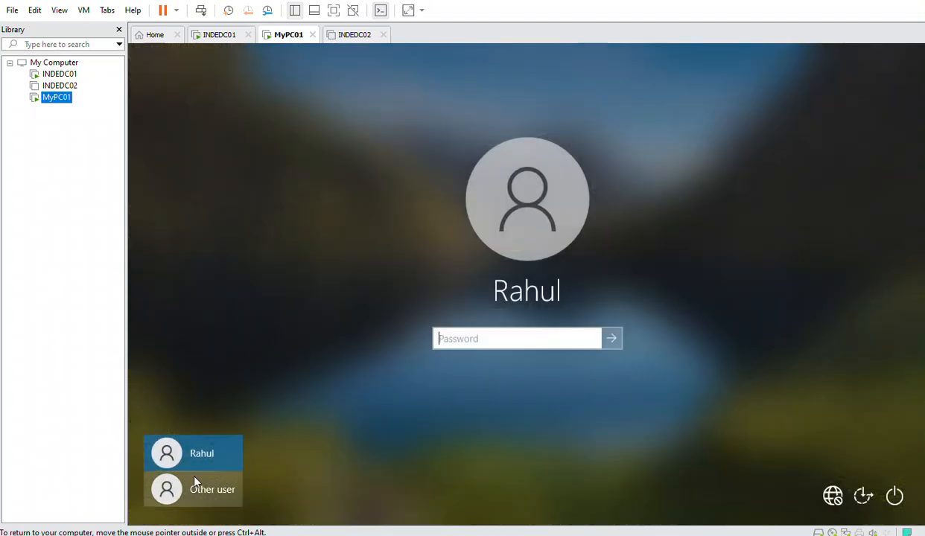
click(195, 480)
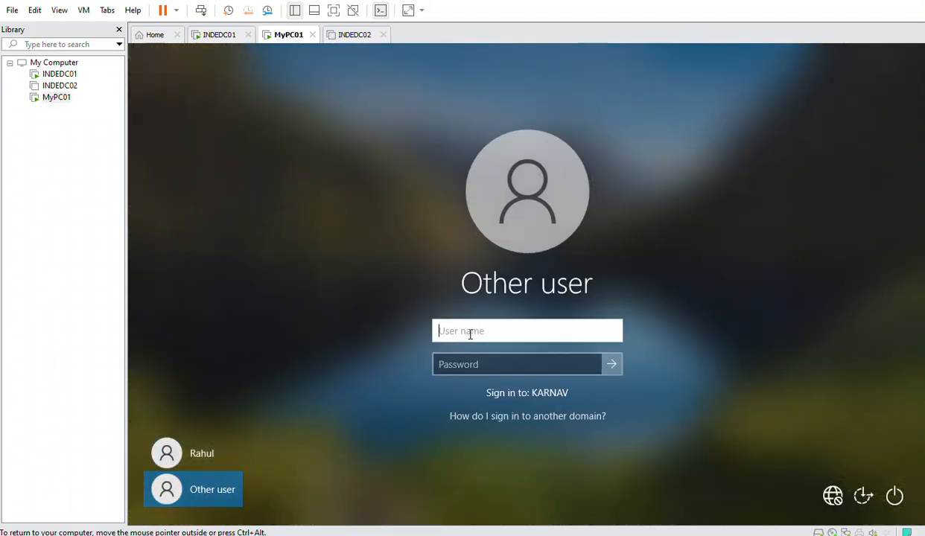
text(ramesh)
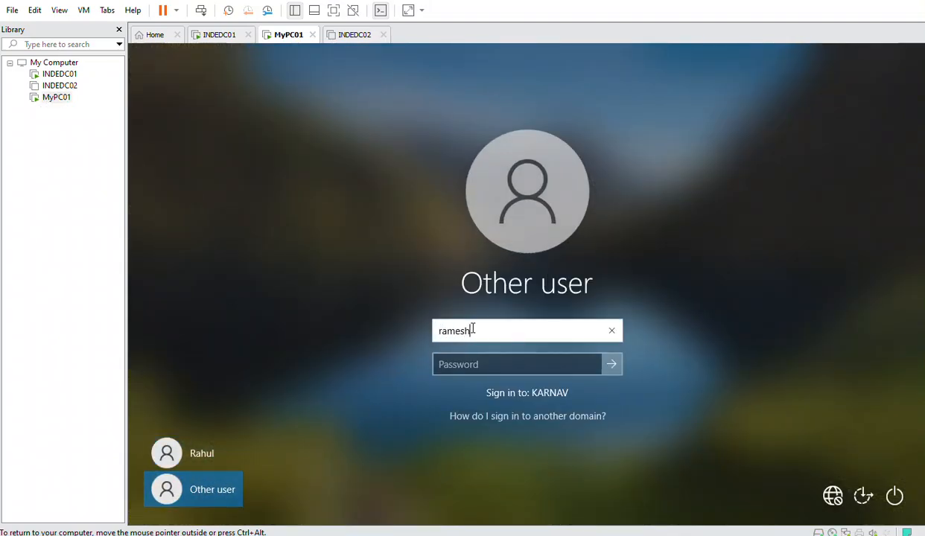
key(Tab)
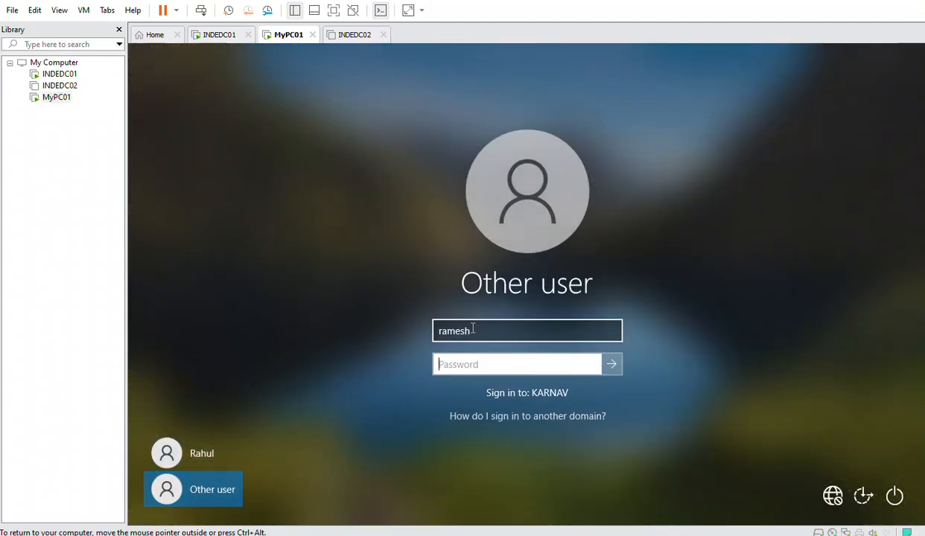
Type the password, verify it with the reveal button, submit, and dismiss the rejection
text(**)
text(••••••••)
text(••••)
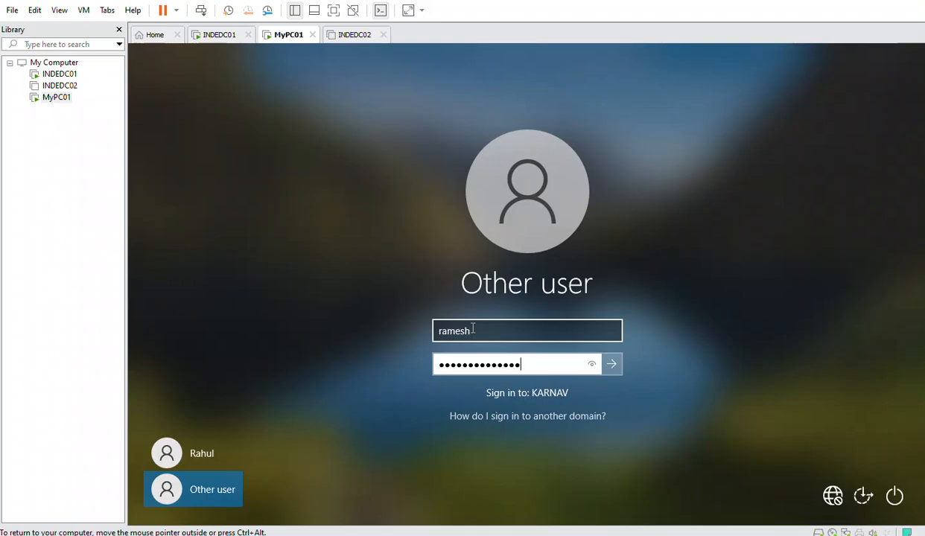
click(591, 365)
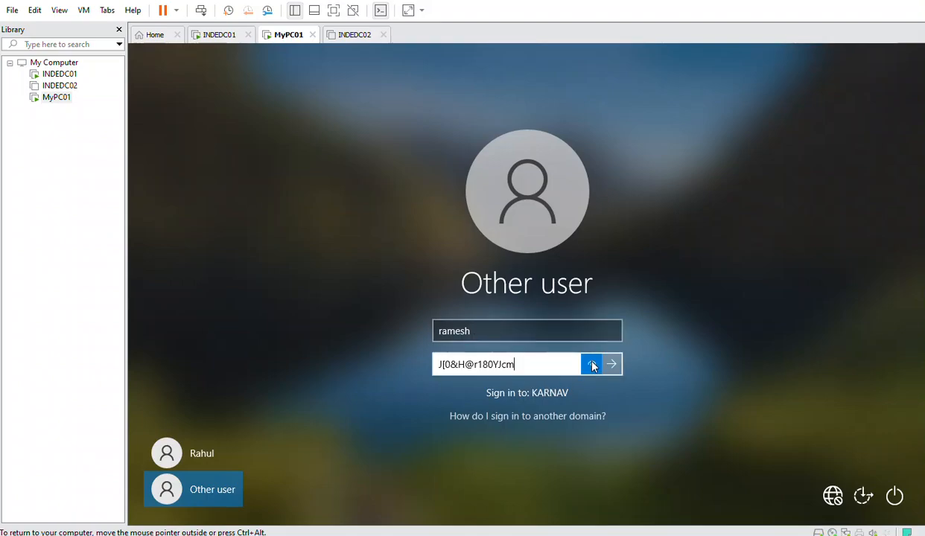
drag(592, 365, 593, 370)
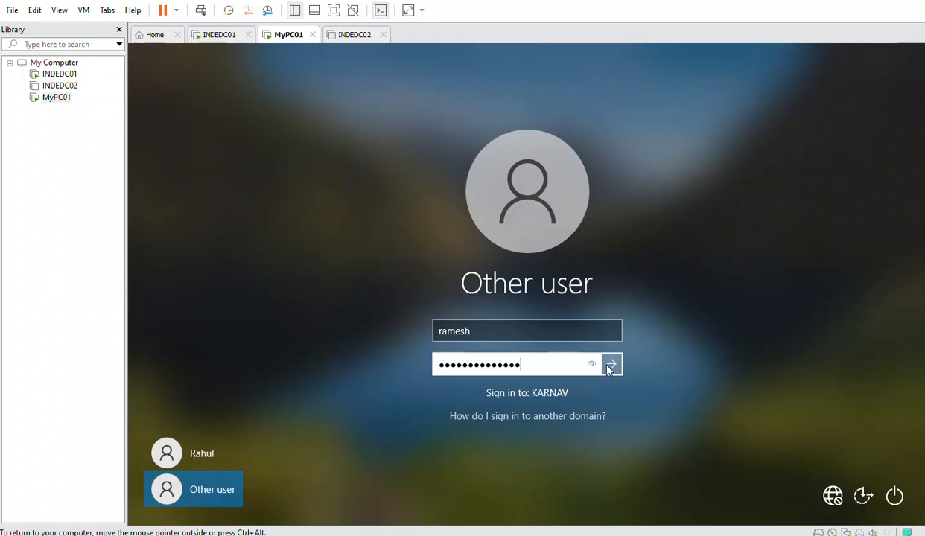
click(610, 366)
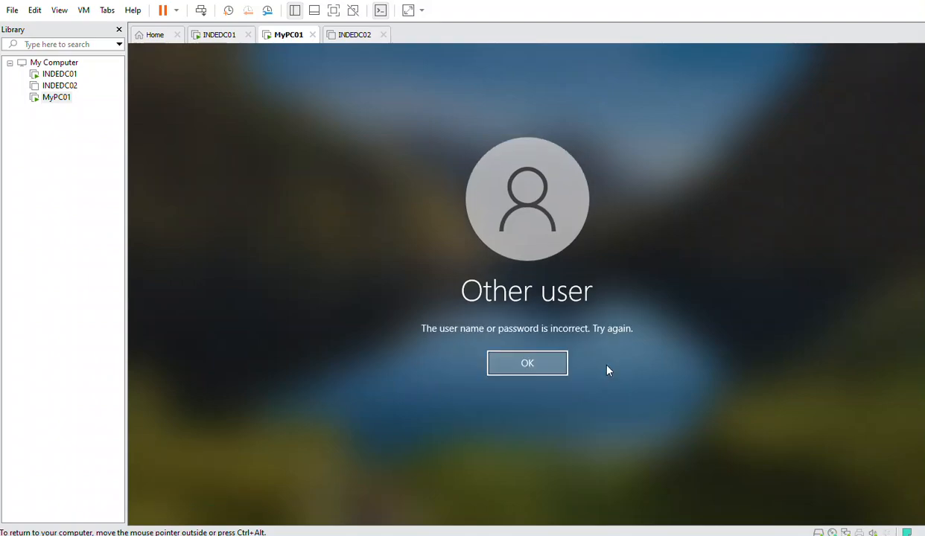
click(557, 369)
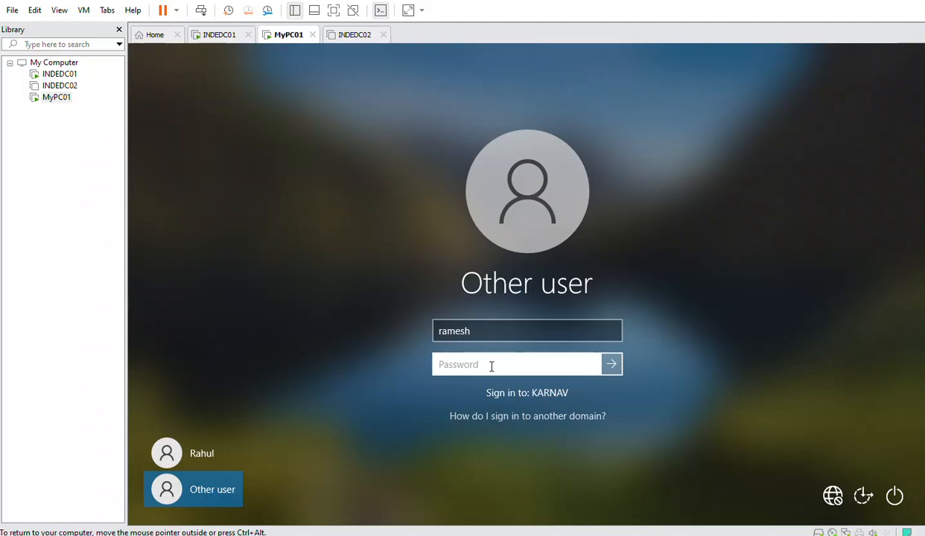
Prefix the user name with .\ for the local account, retype the password, verify and submit
click(482, 328)
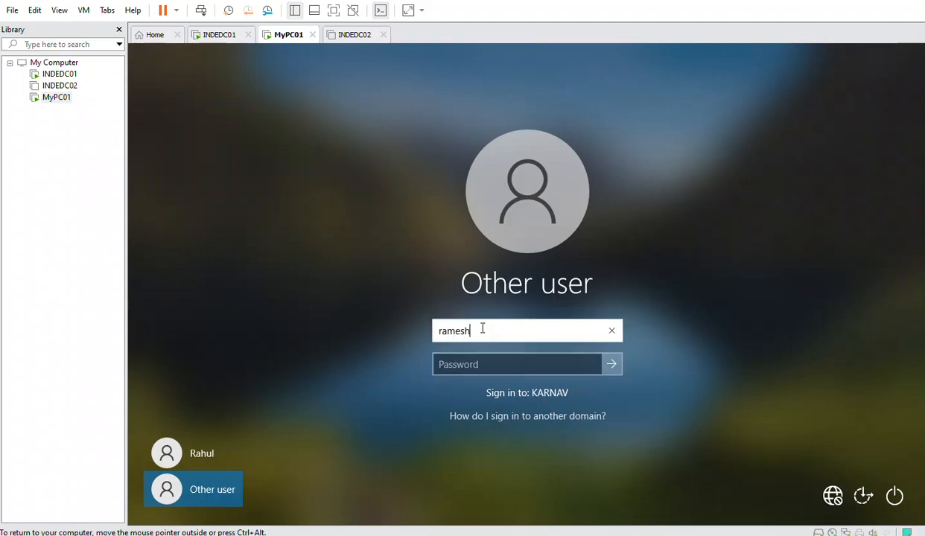
key(Left)
key(Left)
key(Left)
key(Left)
key(Left)
key(Left)
text(.\)
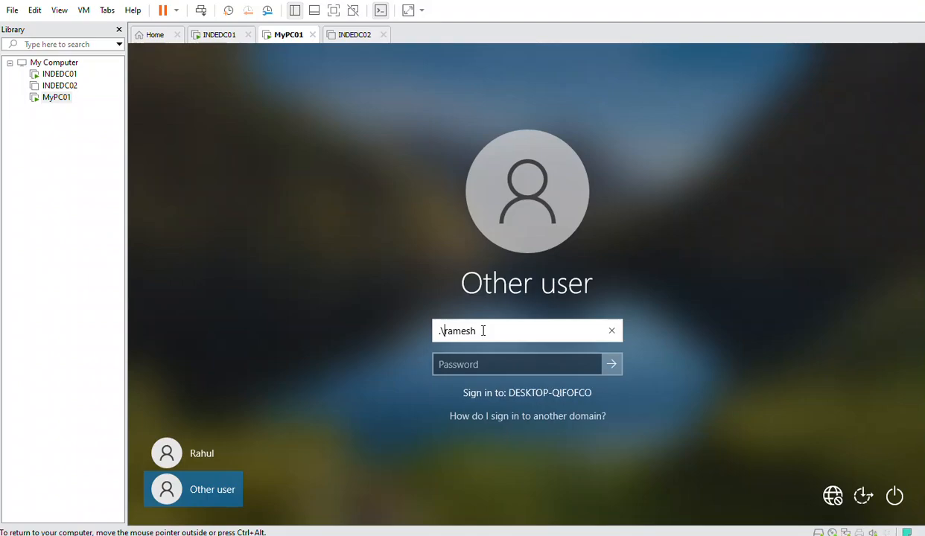
click(494, 363)
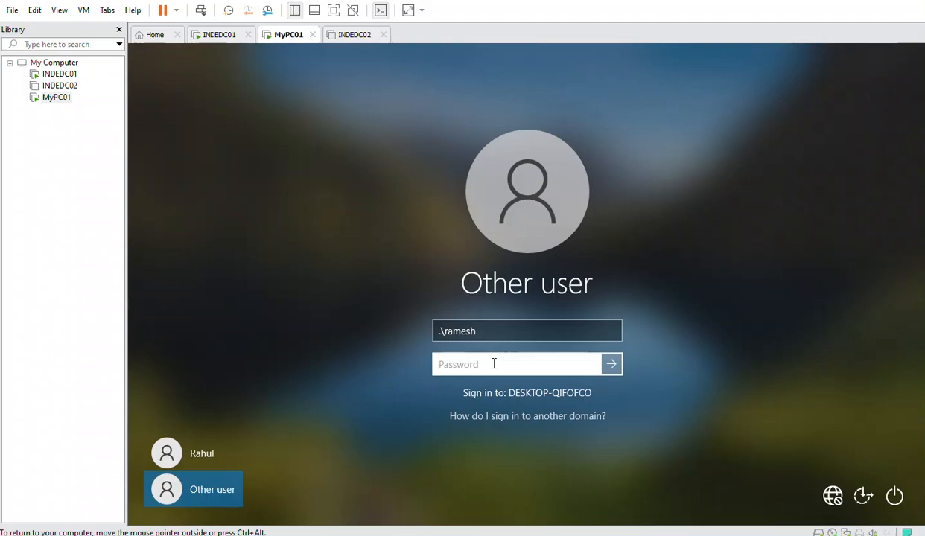
text(Passssssssssss)
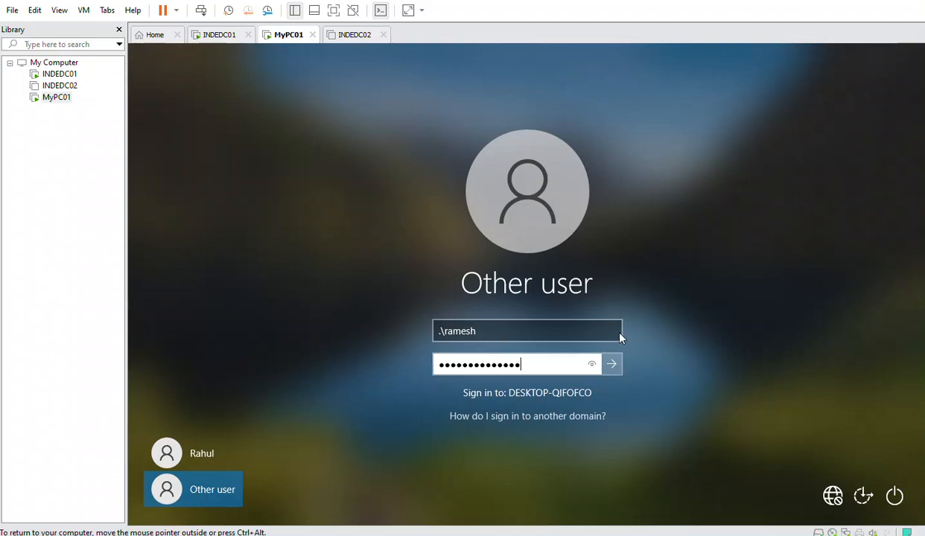
click(592, 364)
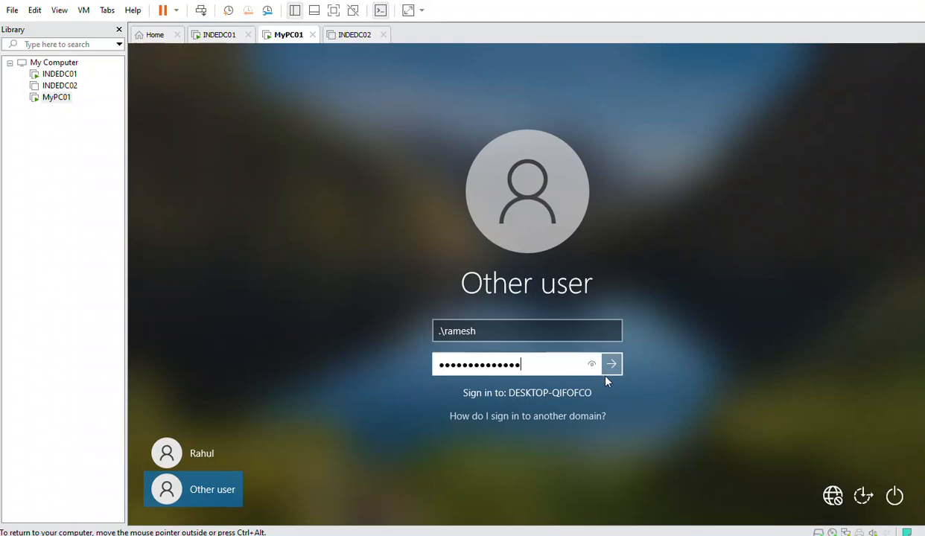
click(610, 364)
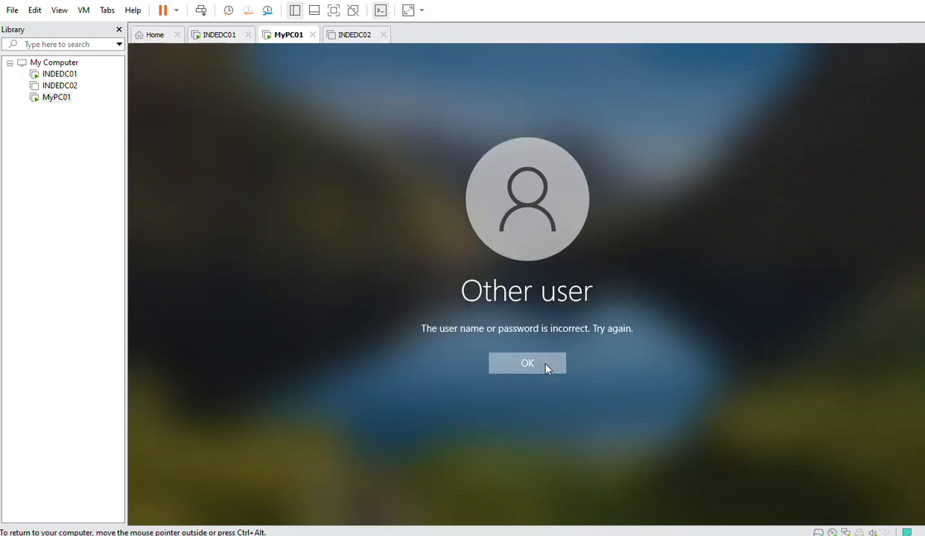
Dismiss the error and start retyping the password, correcting a mistyped character
click(547, 365)
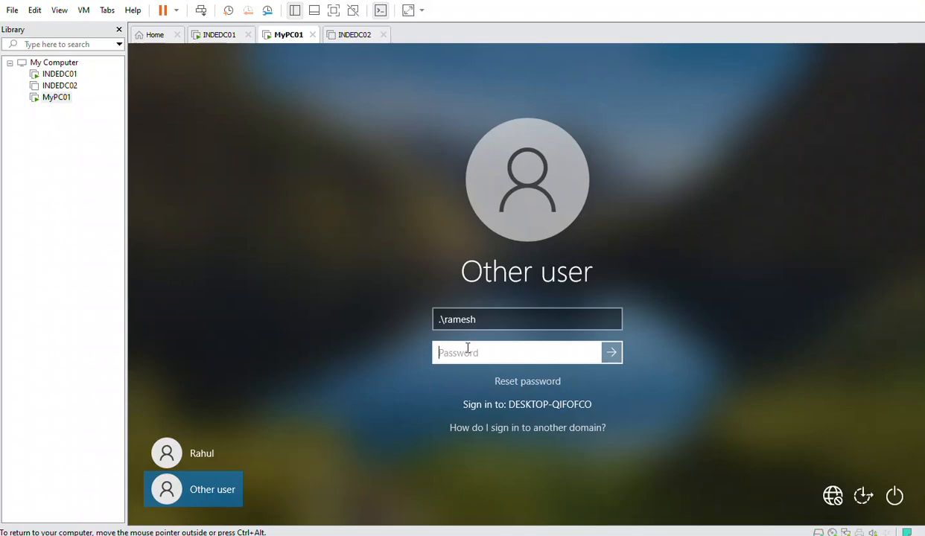
text(••0)
click(590, 353)
key(BackSpace)
text(0)
click(591, 352)
Type the middle part of the password, checking it repeatedly with the reveal button
text(123456789)
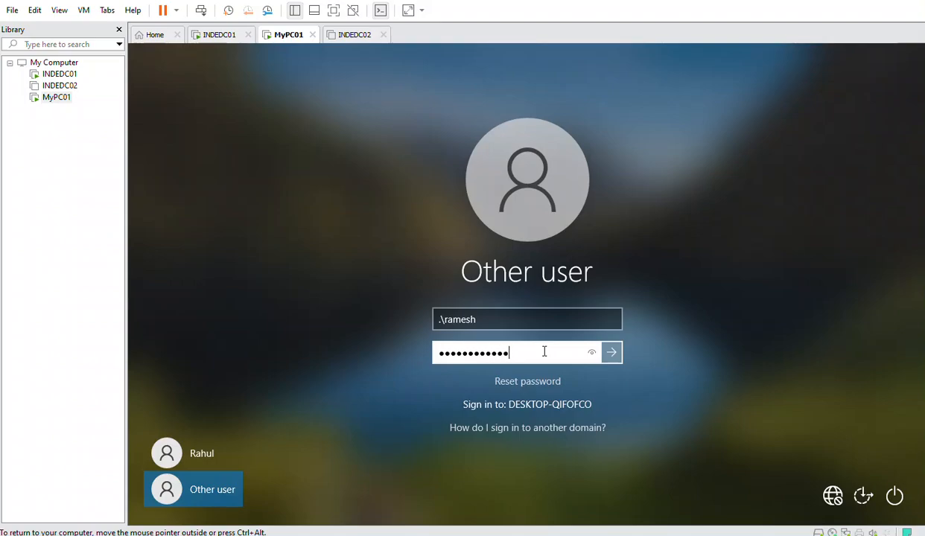
text(10)
click(592, 354)
click(590, 354)
click(592, 356)
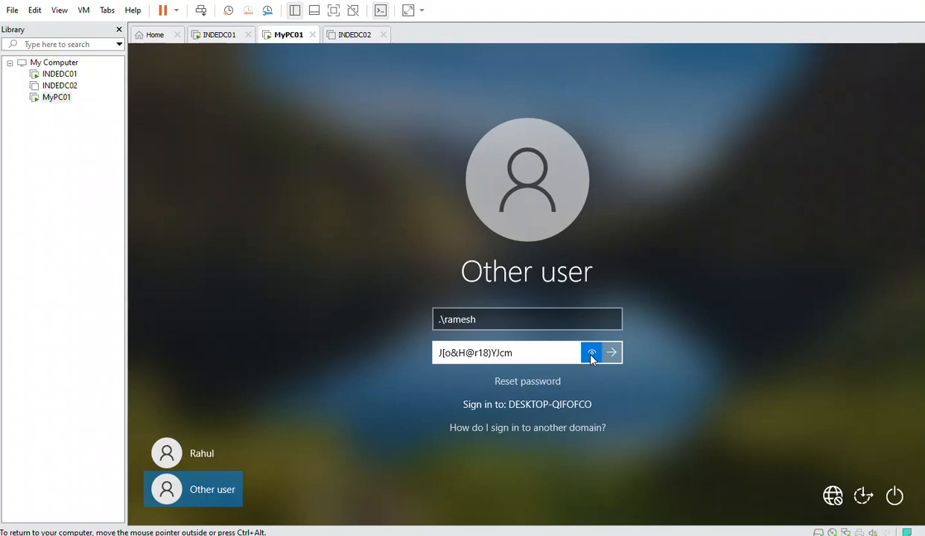
drag(591, 356, 572, 356)
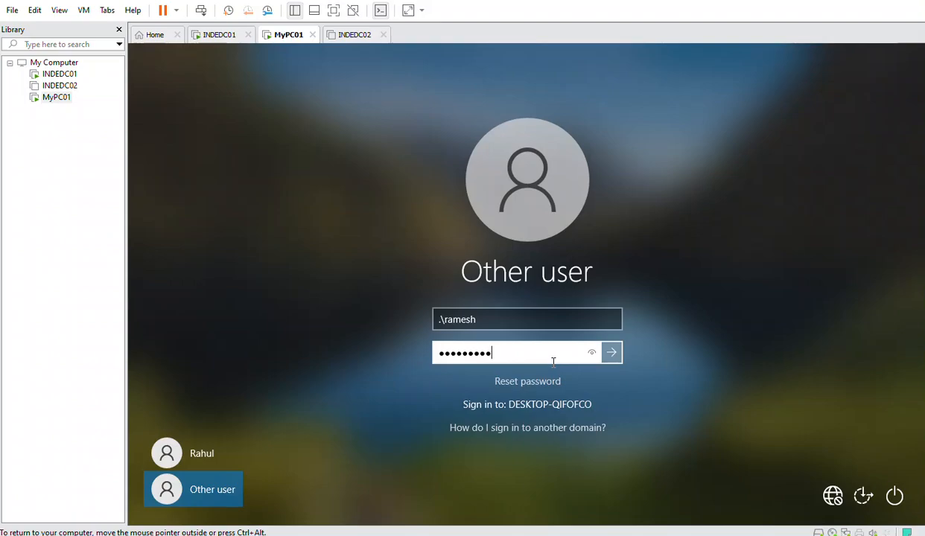
click(590, 355)
drag(590, 355, 557, 357)
Complete the password, verify it, and sign in to reach the Welcome screen
text(}]!12)
click(592, 355)
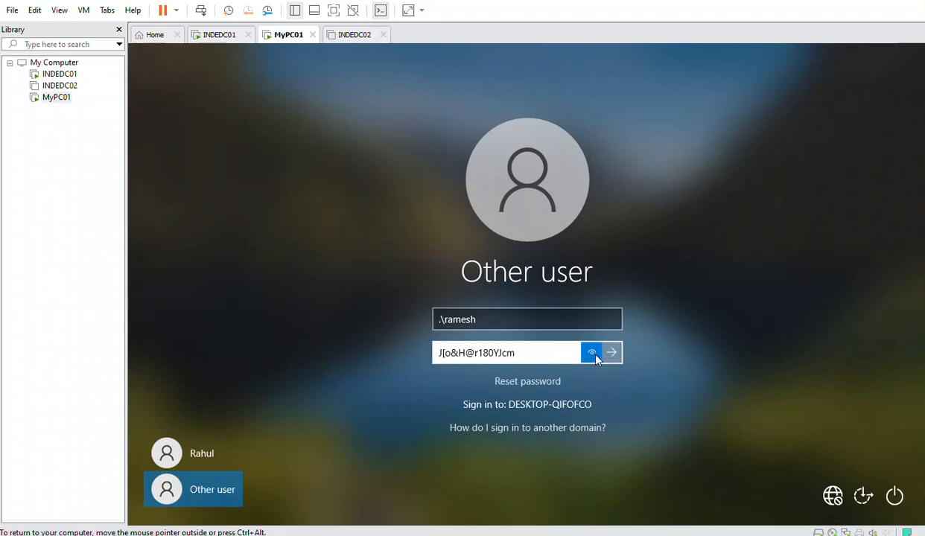
drag(596, 358, 615, 361)
click(617, 362)
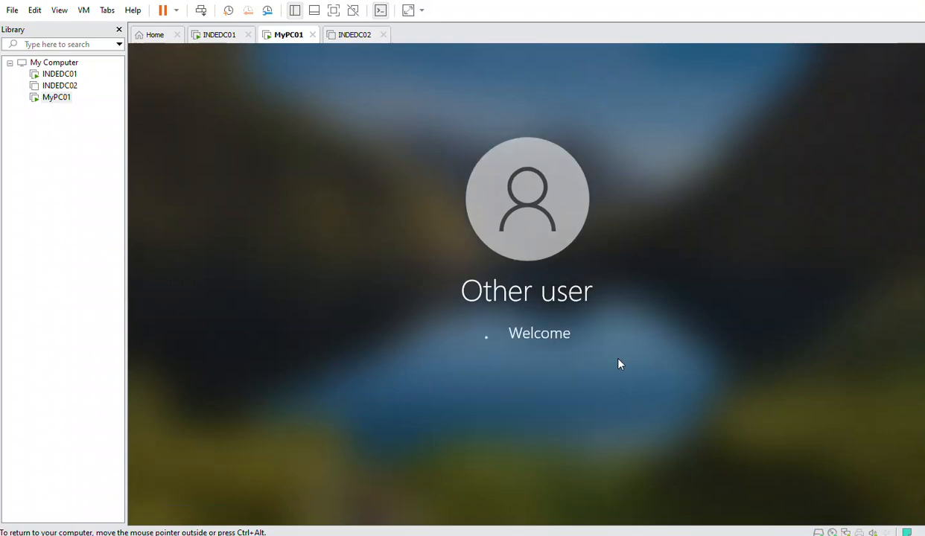